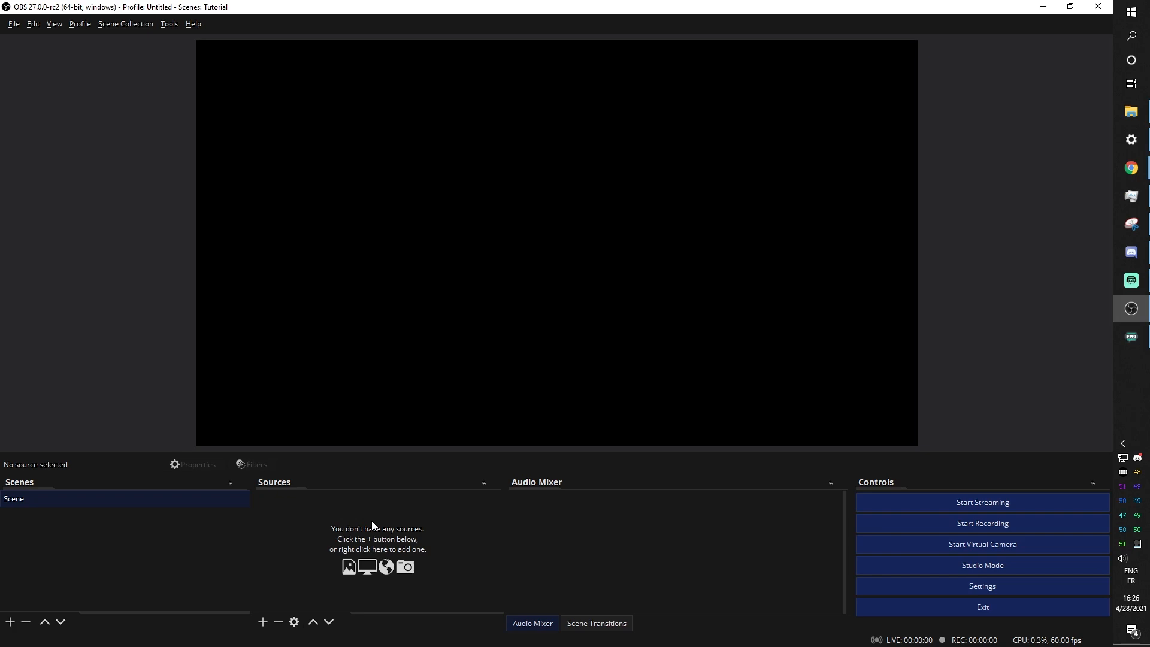
Glance at OBS's Scene Transitions, then scroll through the Gumroad profile's Twitch overlay product cards
click(597, 622)
click(526, 623)
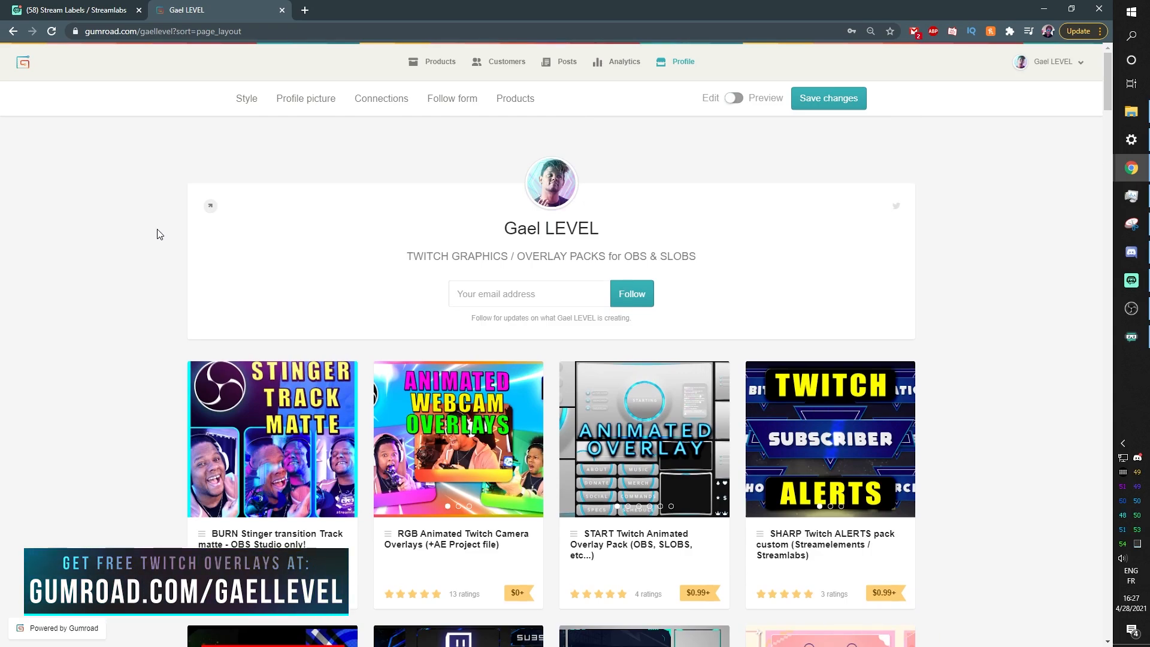
scroll(160, 237, down, 8)
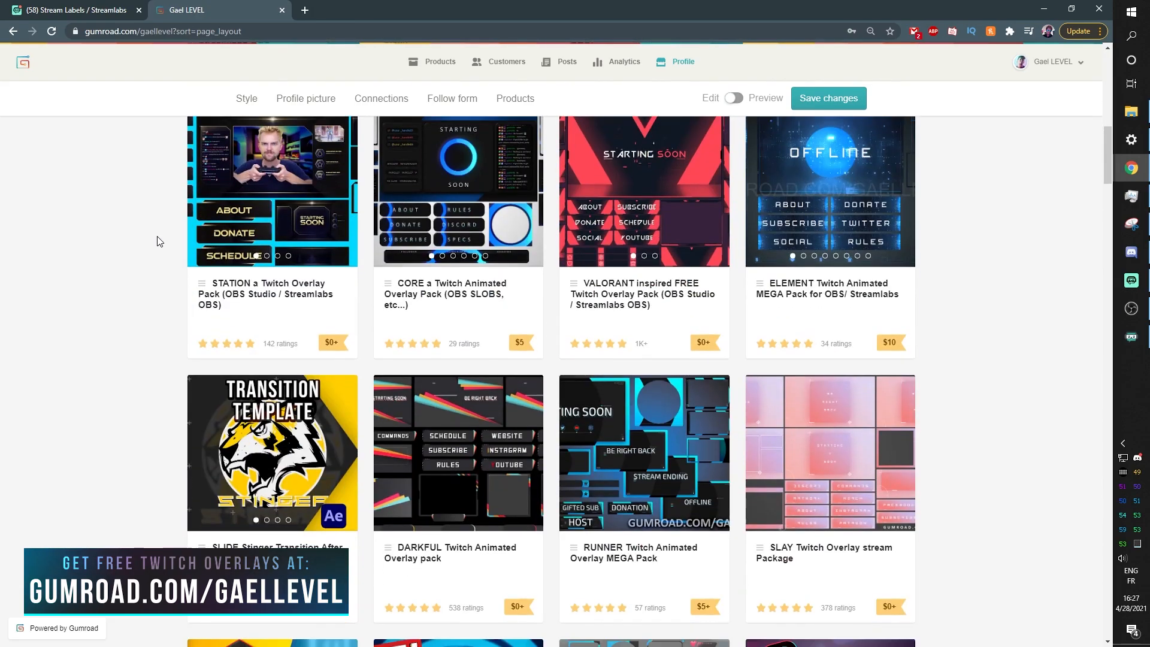
scroll(159, 242, down, 3)
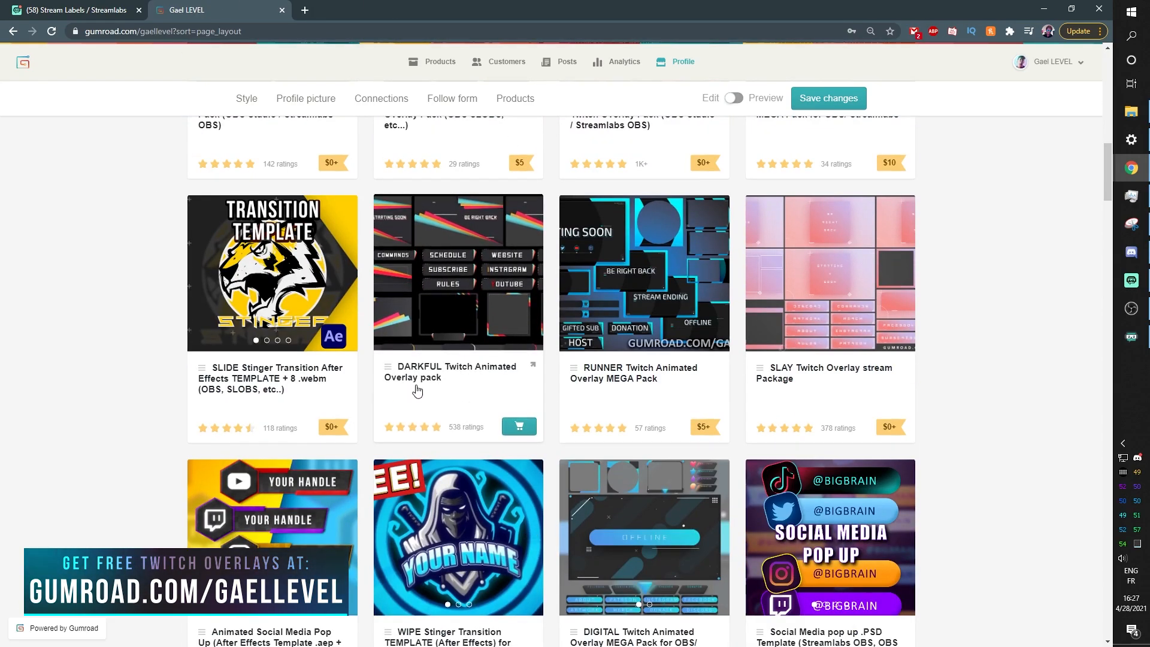
scroll(416, 391, up, 2)
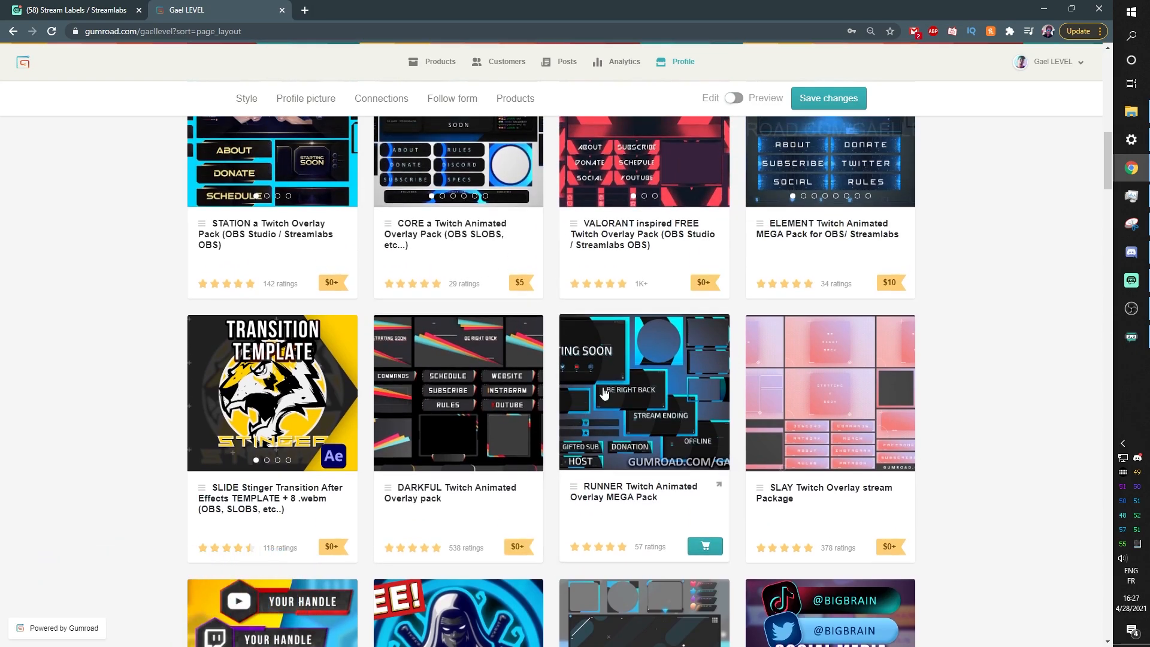
scroll(604, 393, down, 2)
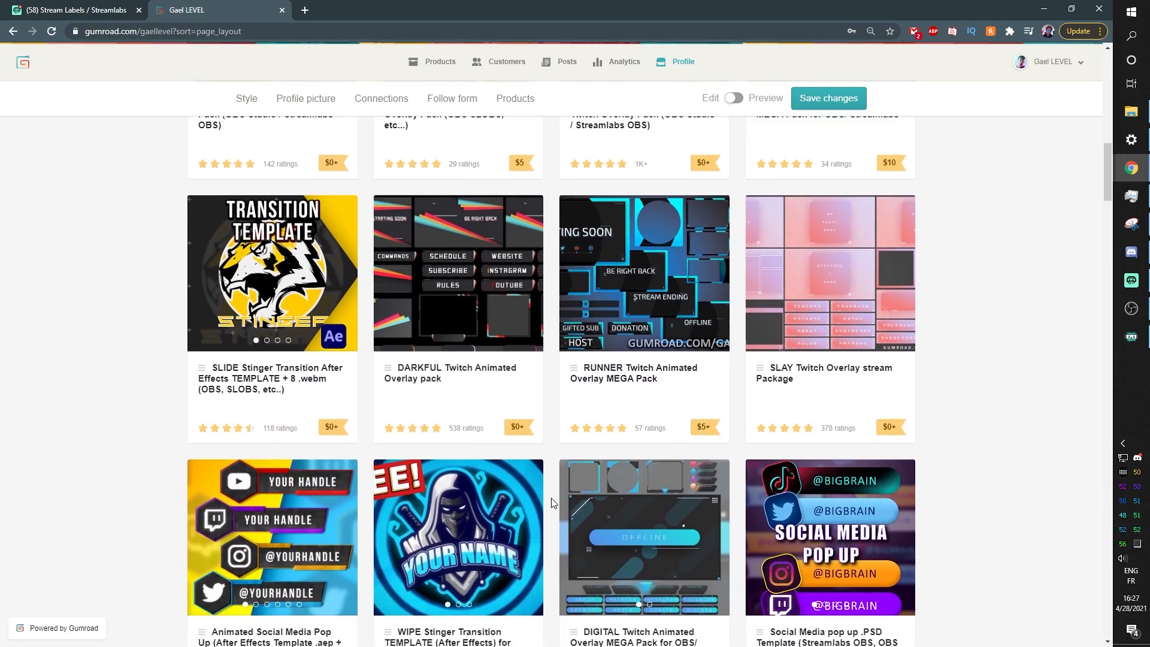
scroll(552, 501, up, 5)
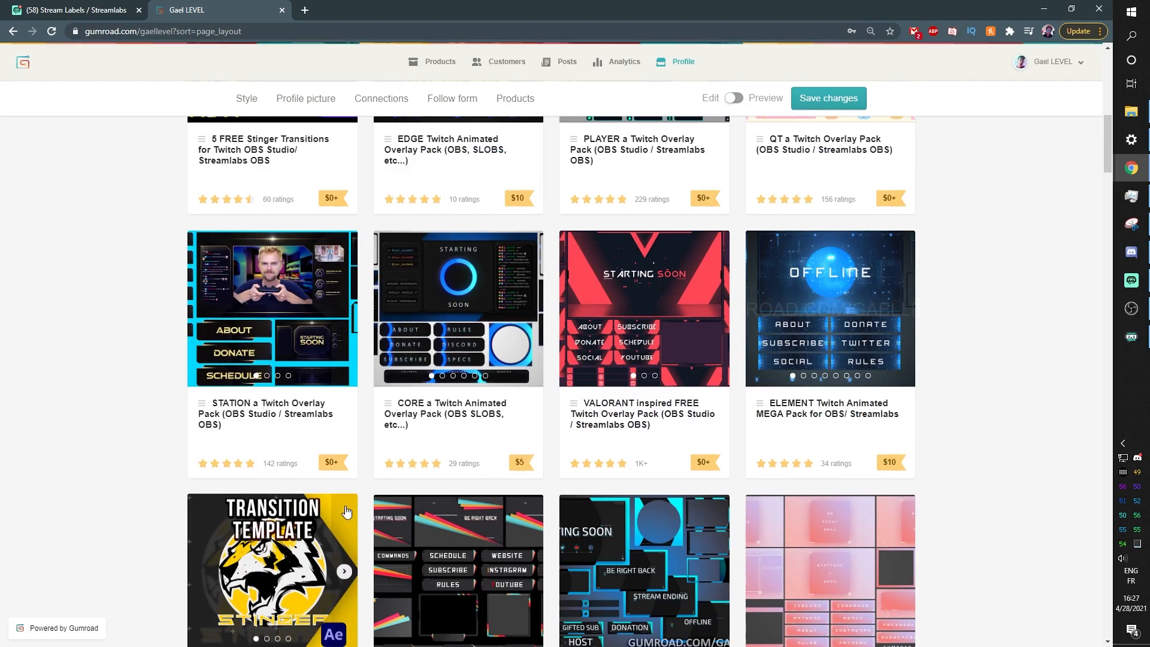
scroll(346, 509, up, 5)
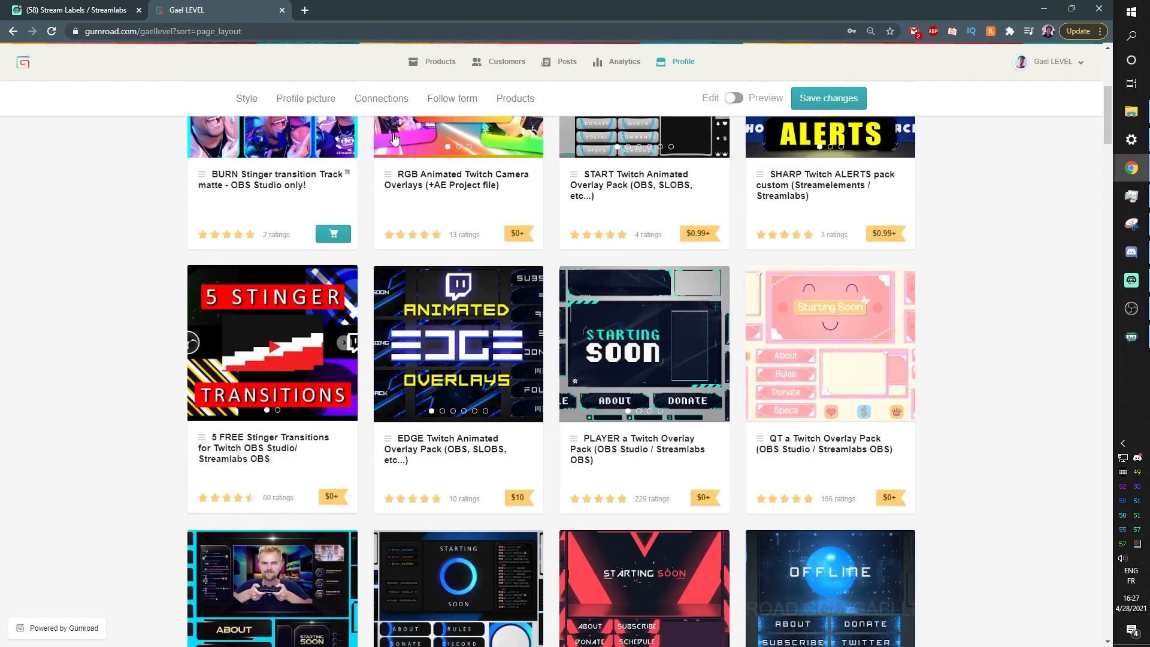
Open the EDGE Twitch Animated Overlay Pack page and read its description, including the Streamlabs file note
click(411, 354)
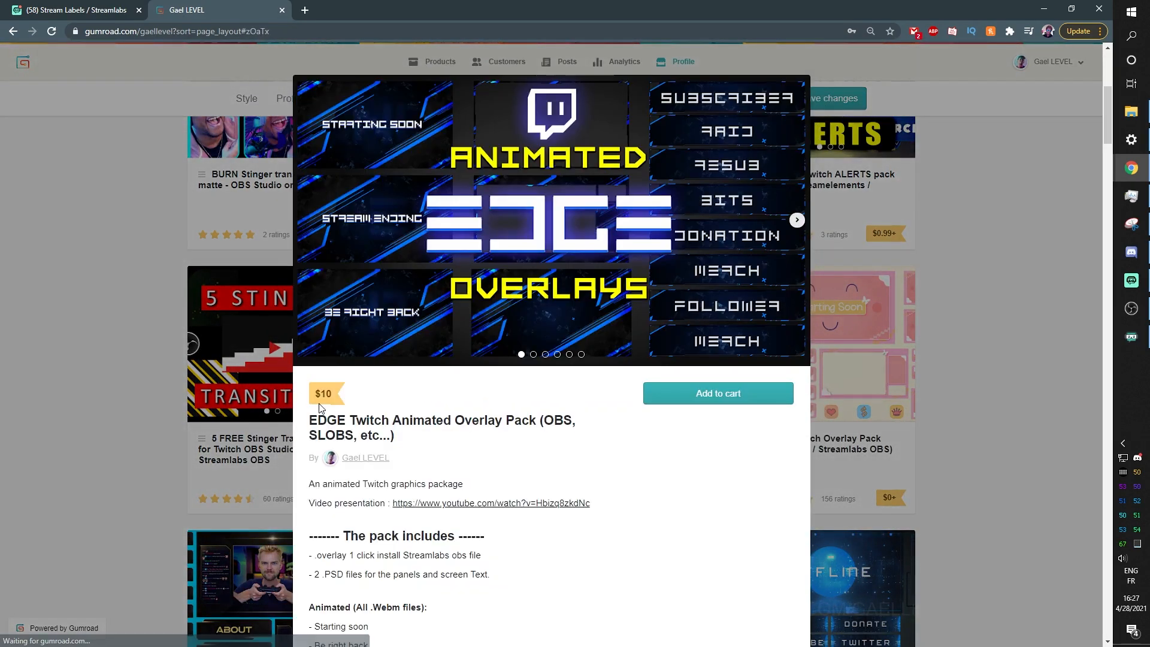
scroll(545, 296, down, 4)
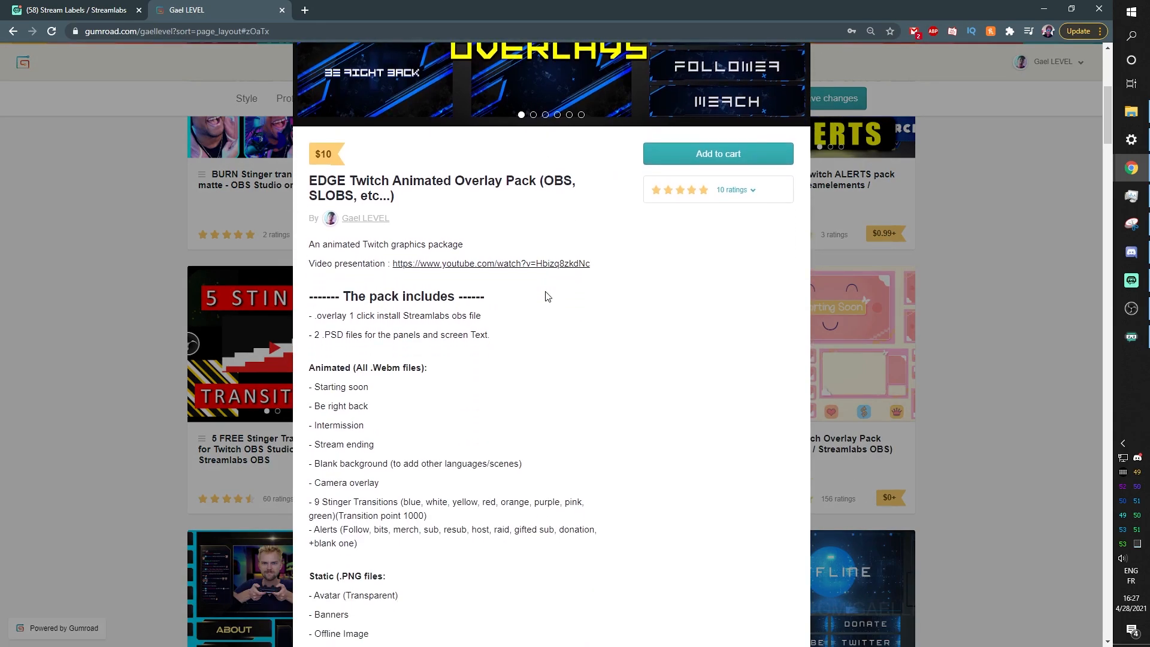
scroll(545, 296, down, 6)
scroll(470, 303, up, 5)
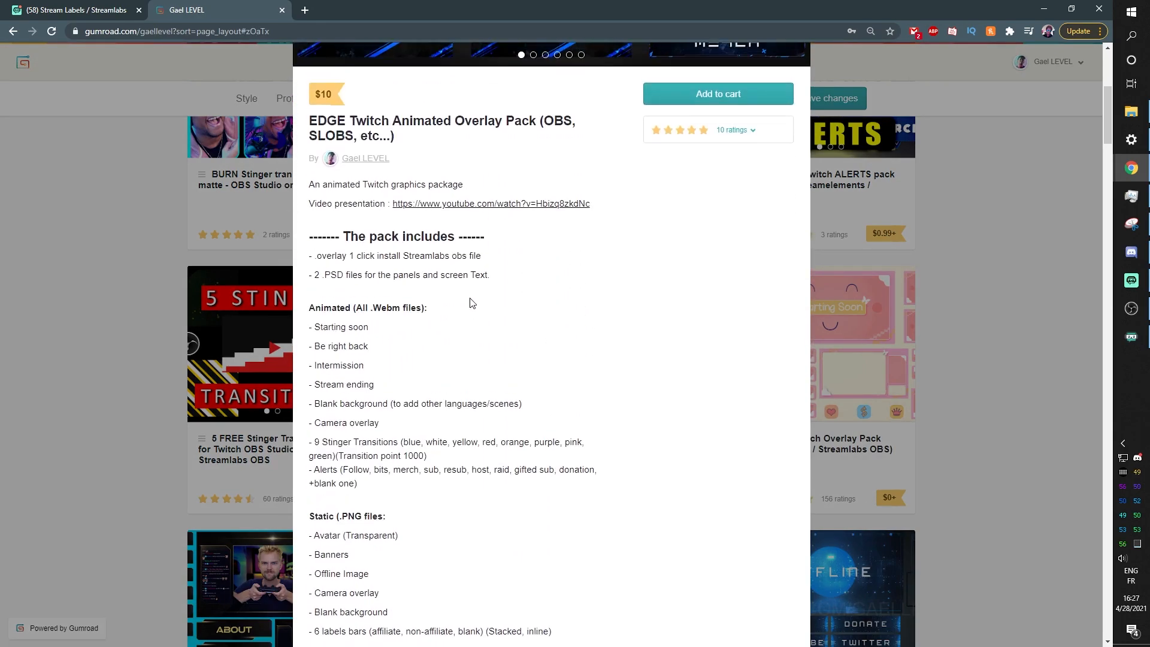
scroll(319, 266, down, 2)
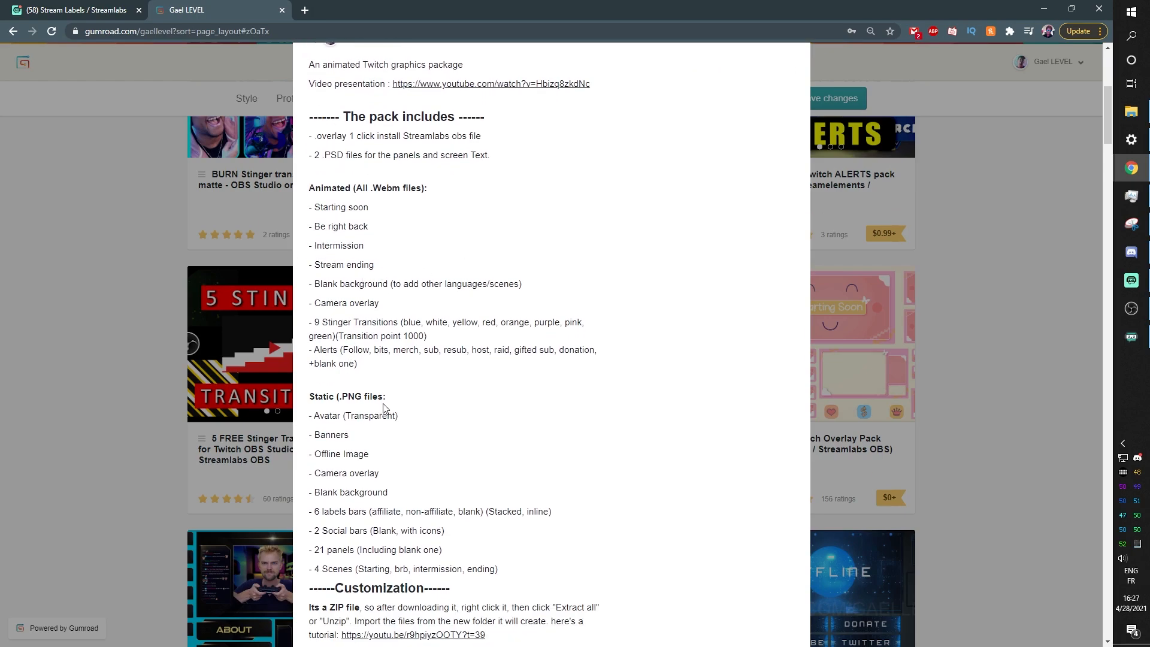
scroll(315, 318, up, 3)
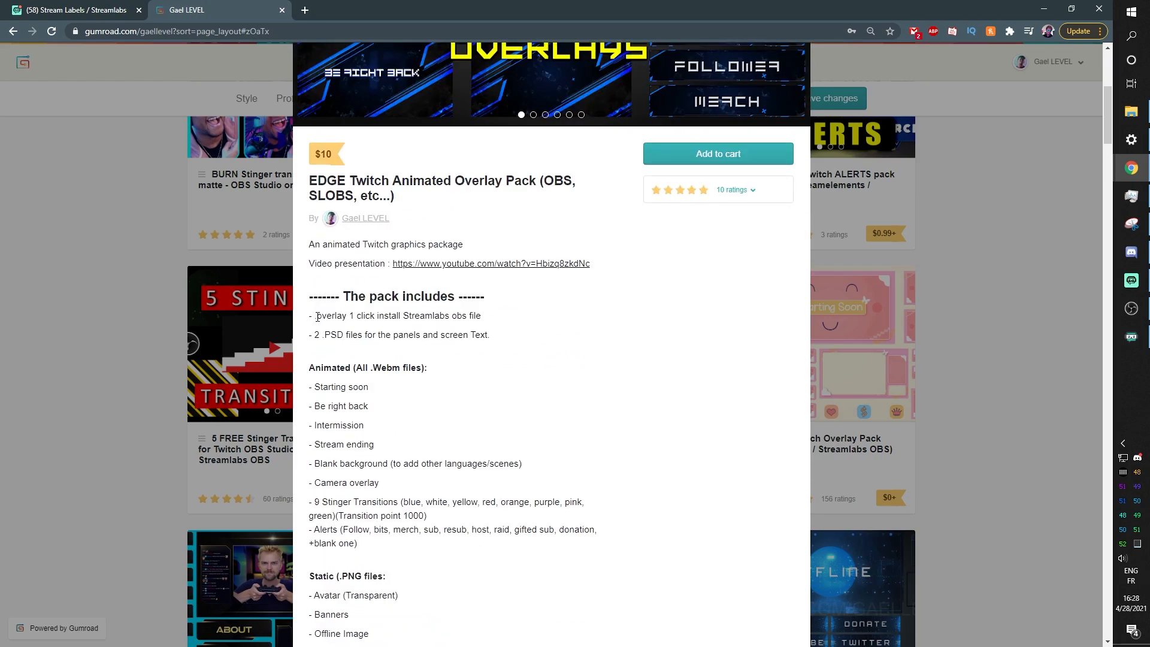
drag(396, 318, 478, 319)
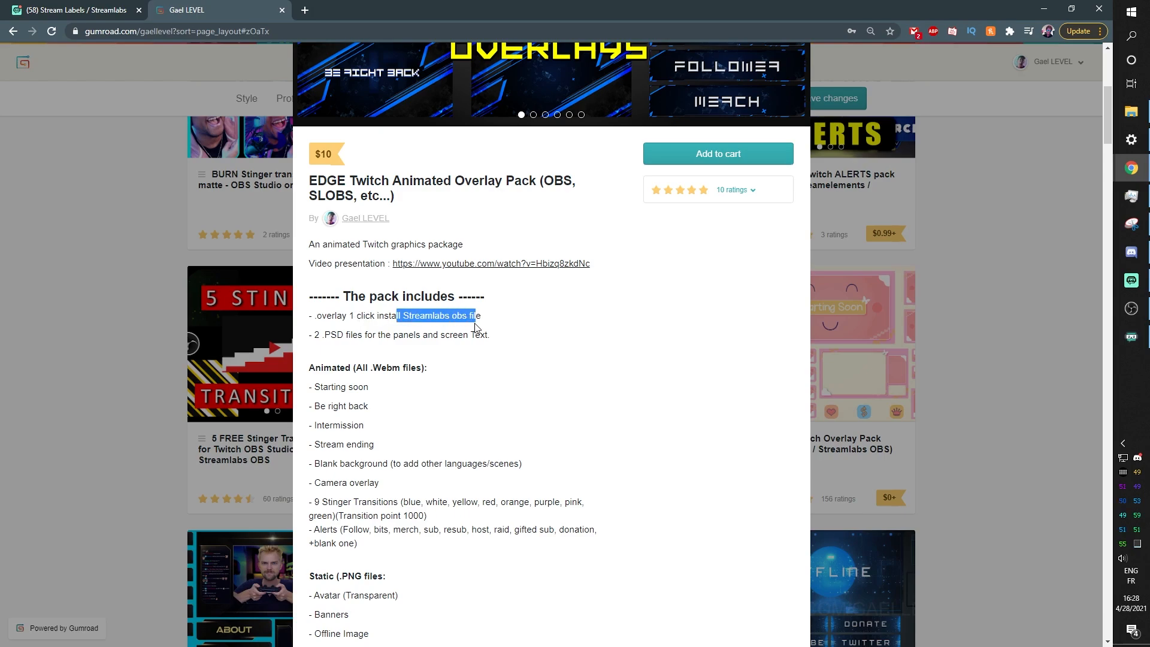
click(491, 338)
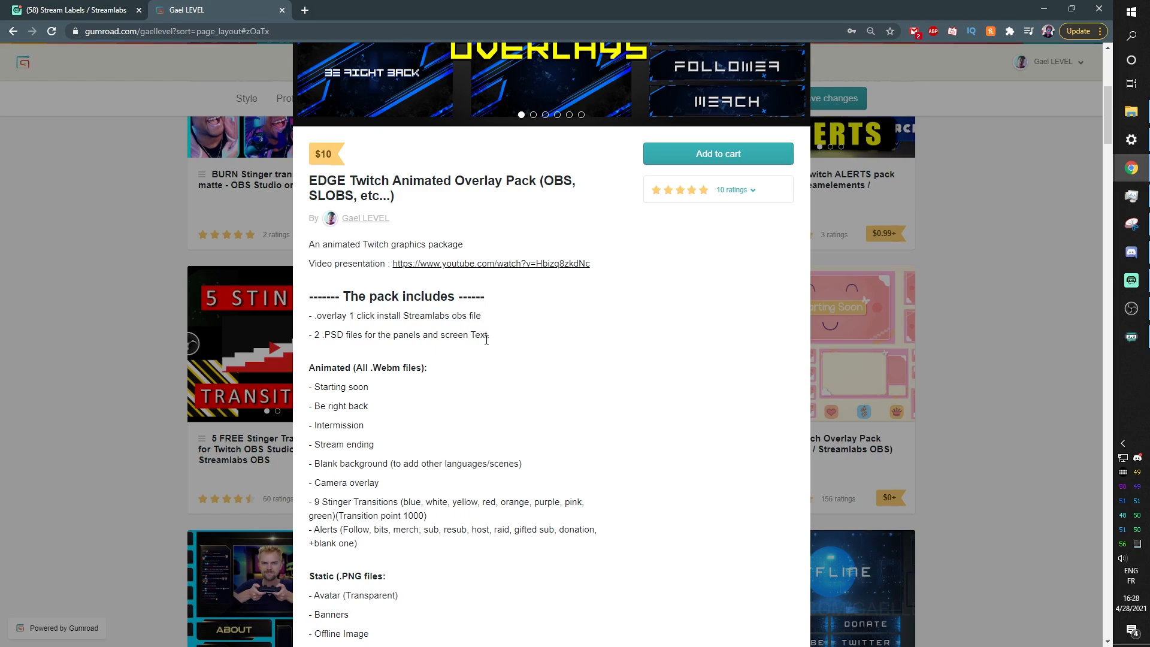
scroll(488, 336, up, 4)
Play the EDGE preview video, advance the gallery, and return to OBS Studio
click(546, 227)
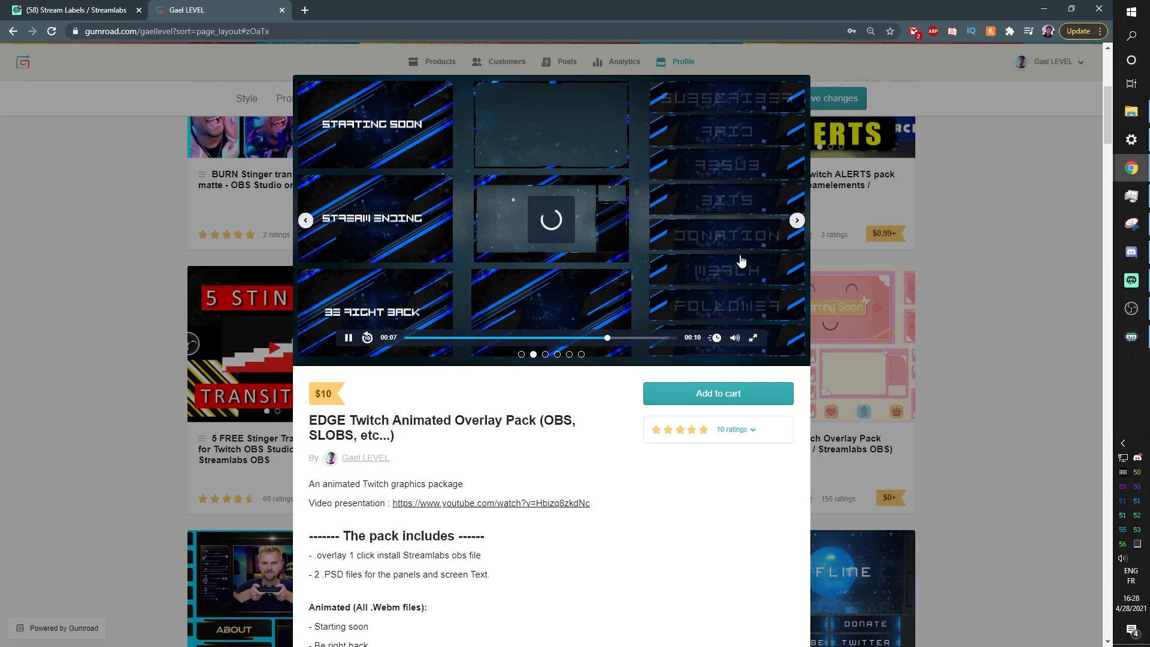
click(796, 221)
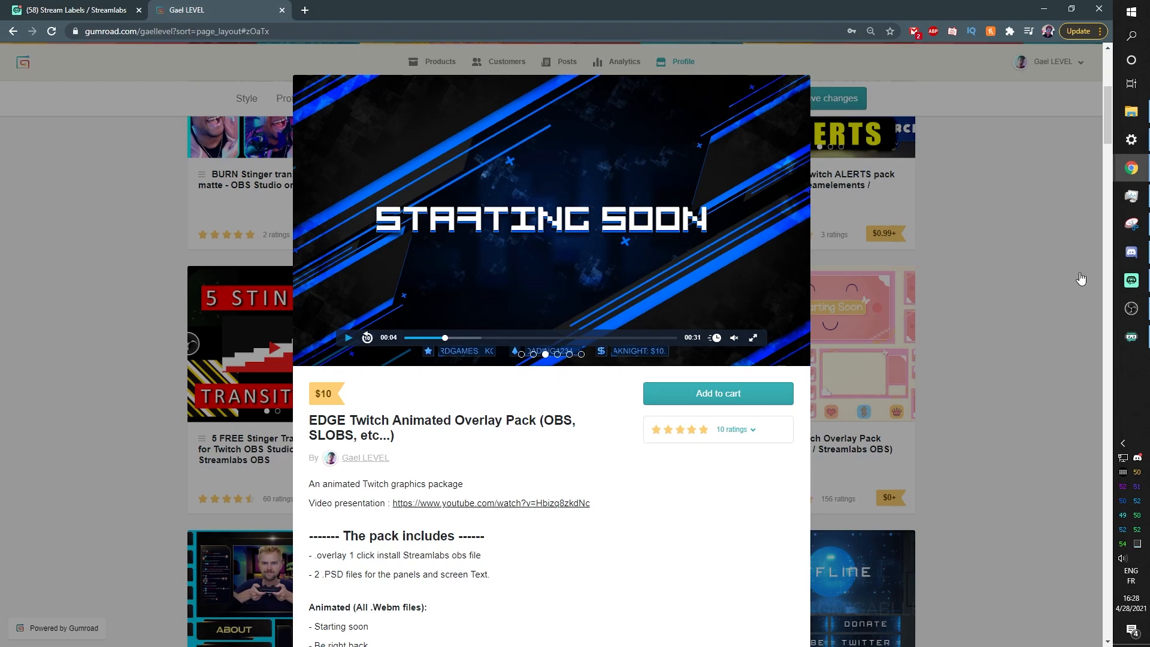
click(1131, 308)
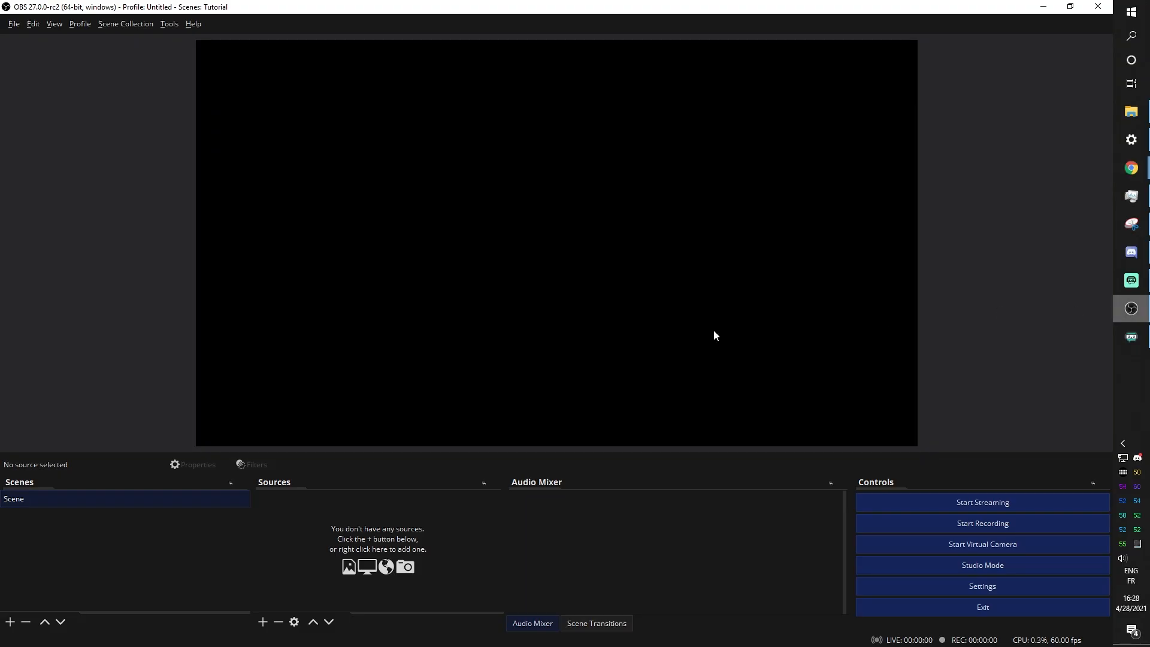
Rename the default scene to 'Starting soon'
right_click(61, 501)
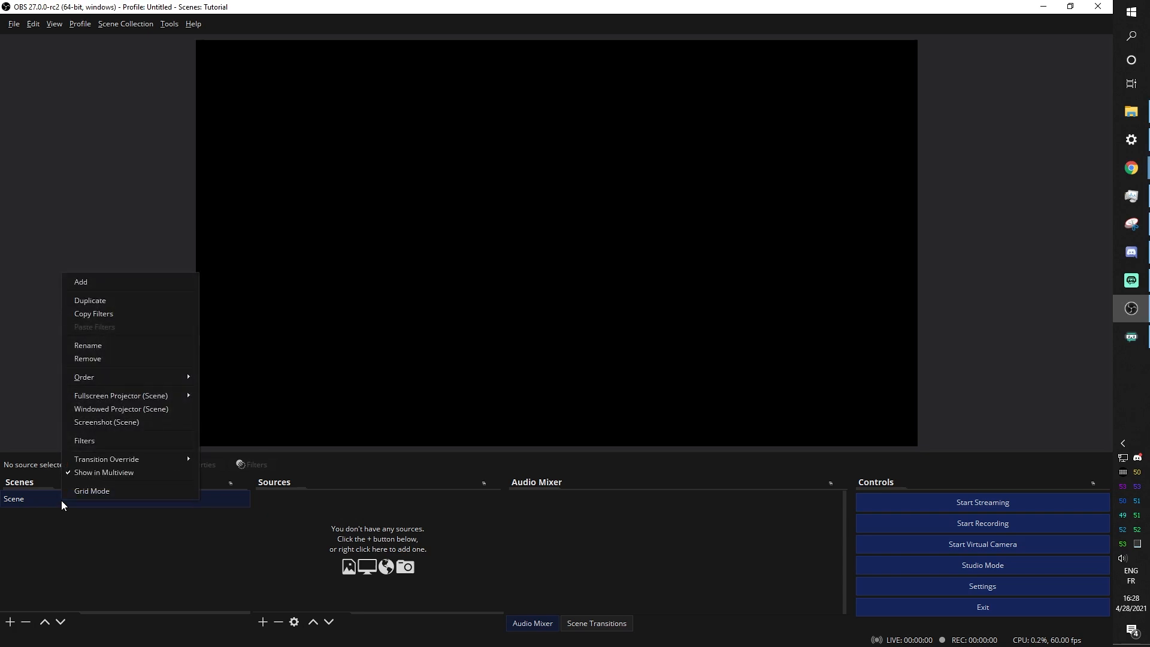
click(120, 345)
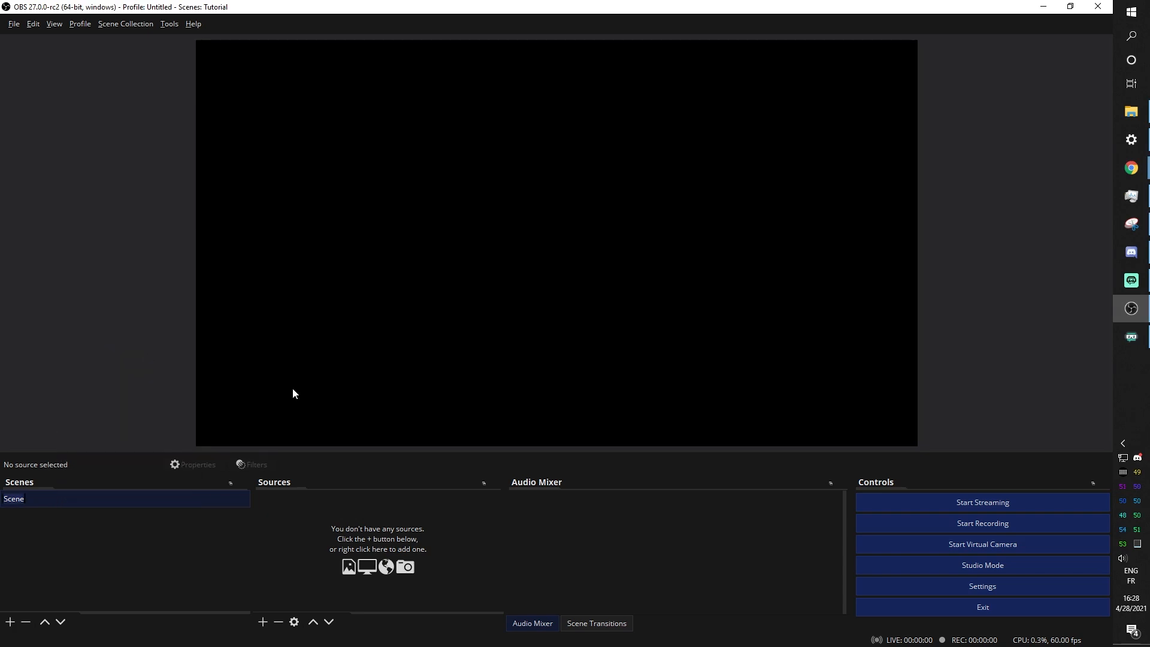
text(Starting soon)
key(Return)
Add Intermission, Gameplay, BRB and Ending scenes, then select Starting soon
click(10, 622)
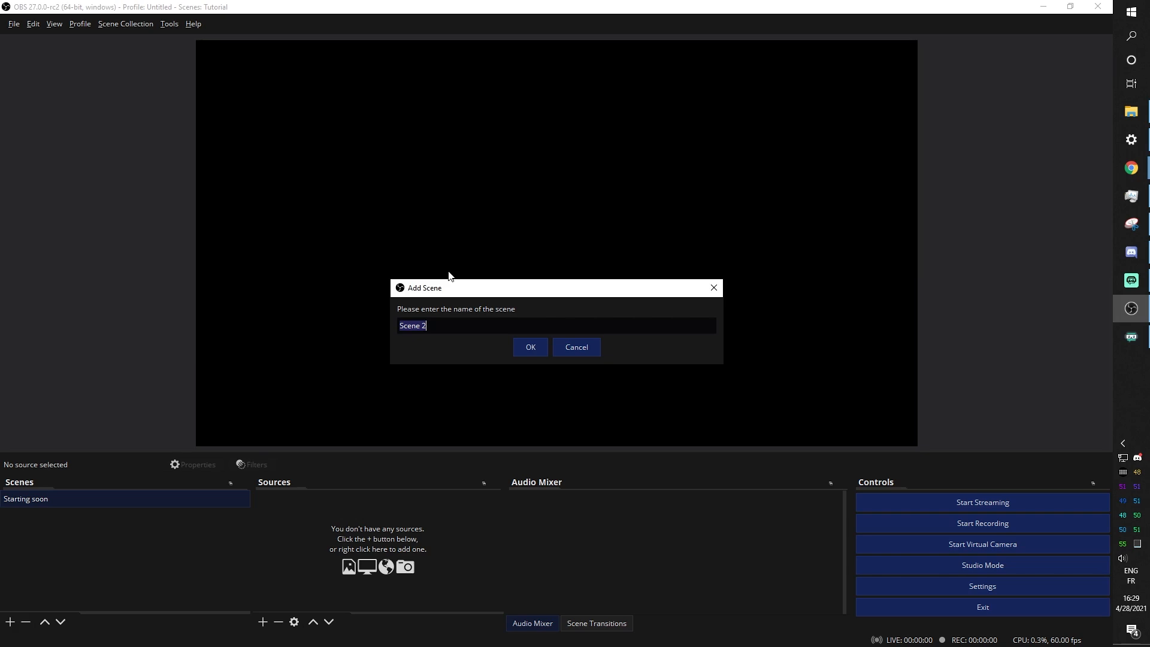
text(Intermission)
click(530, 347)
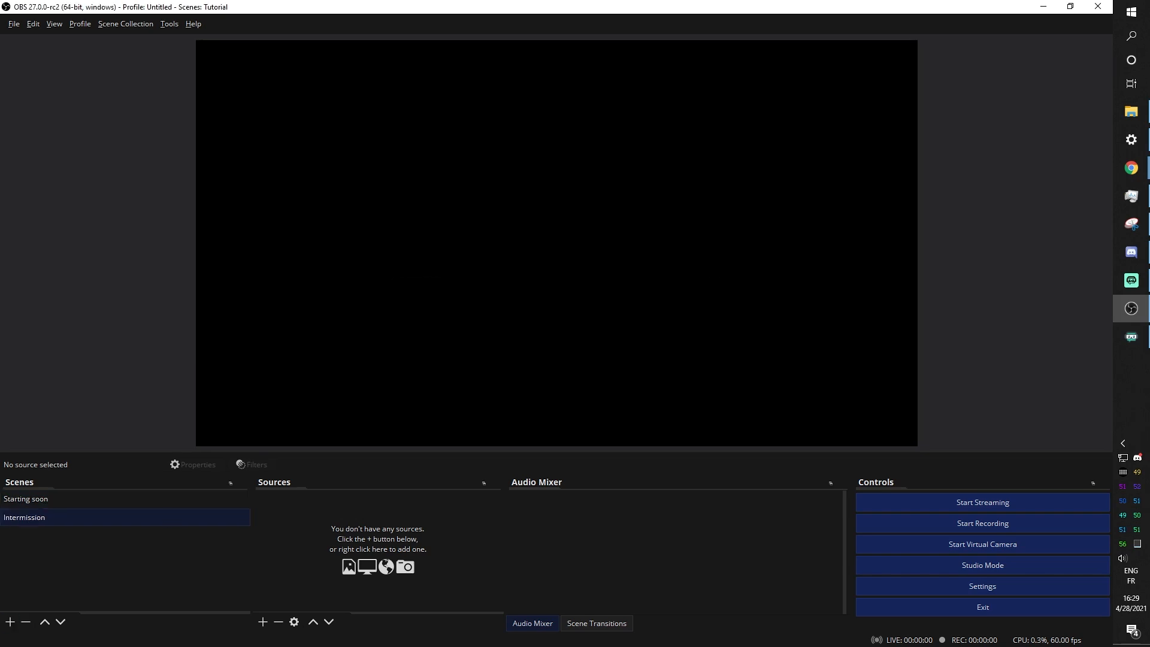
click(10, 623)
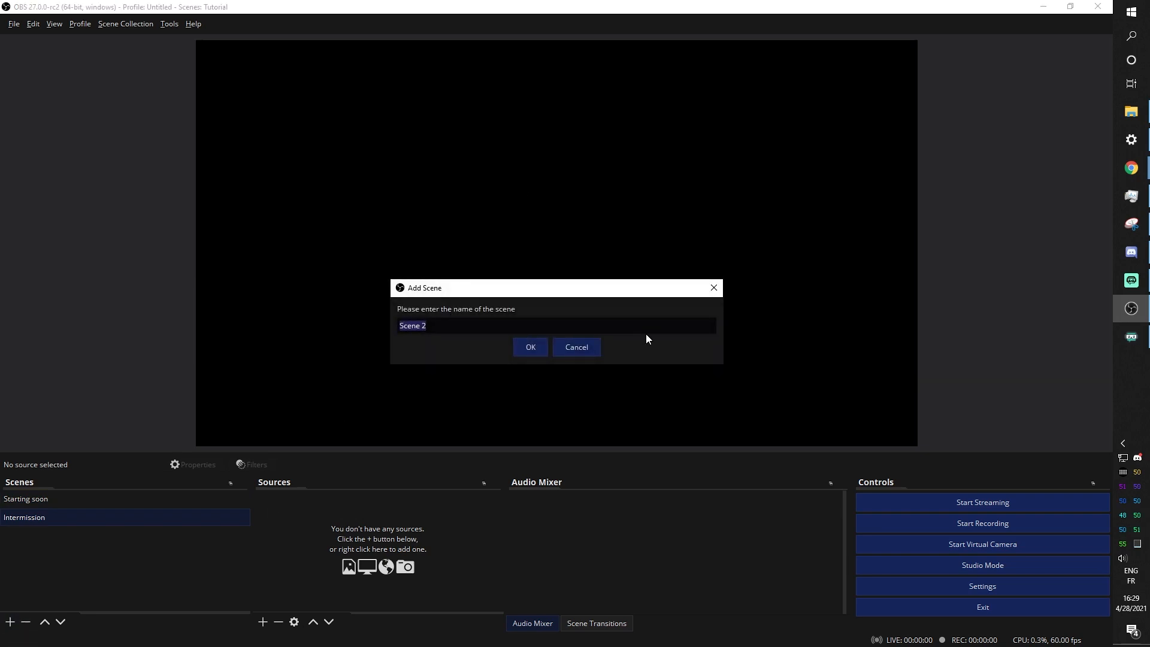
text(Gameplay)
click(529, 348)
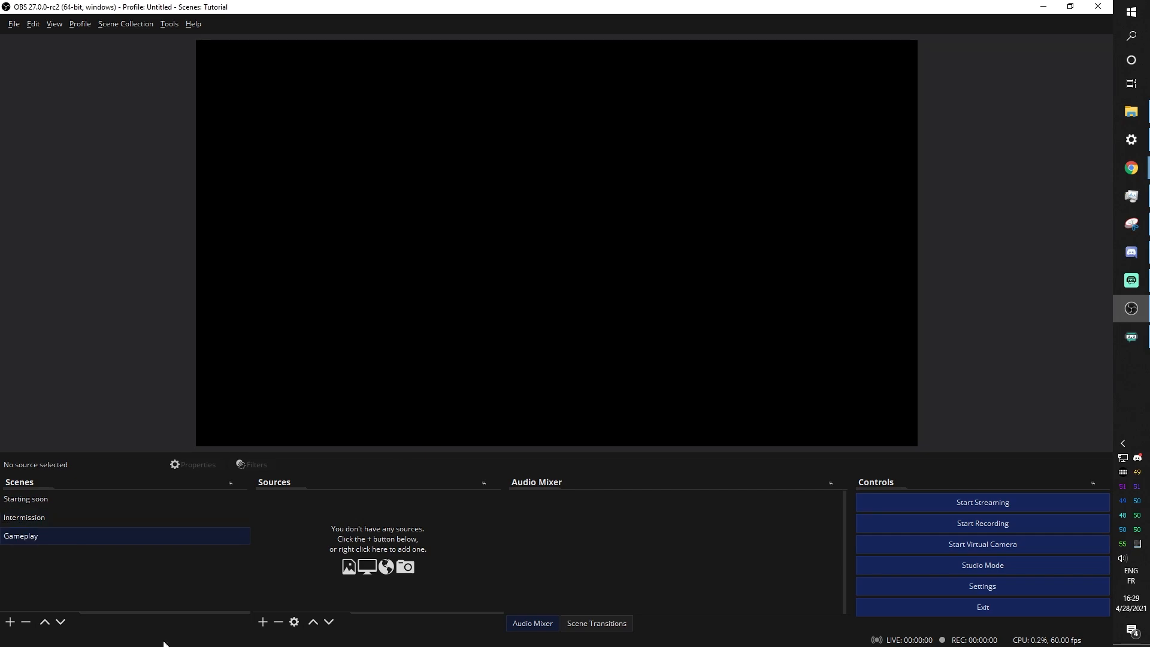
click(11, 622)
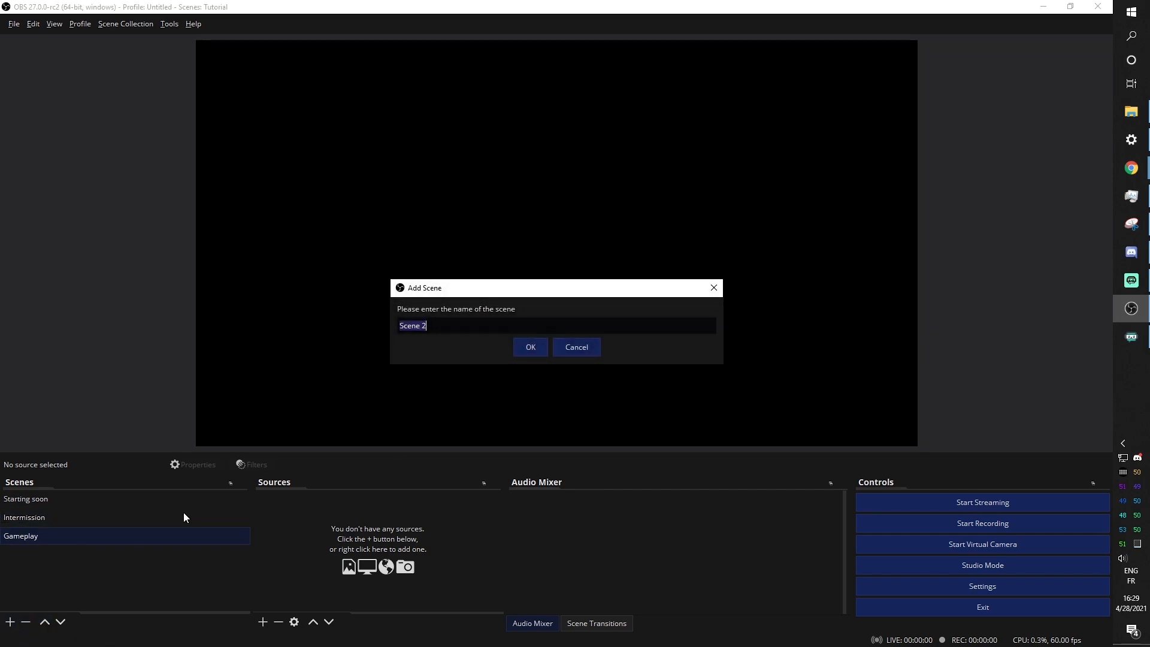
text(BRB)
click(522, 348)
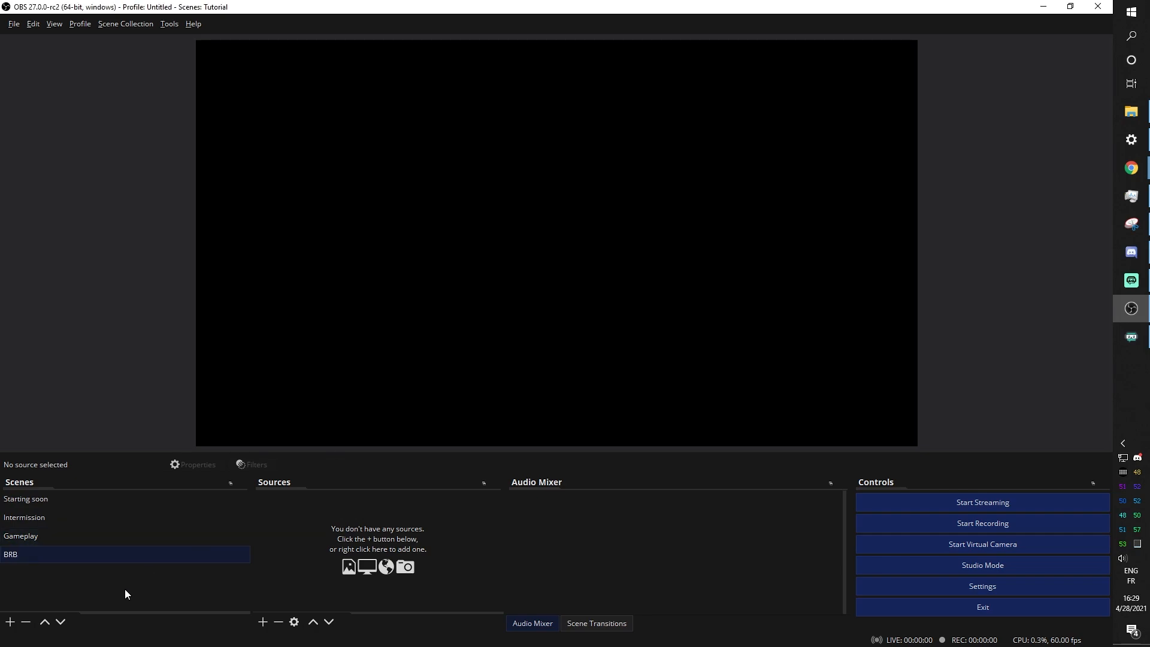
click(9, 621)
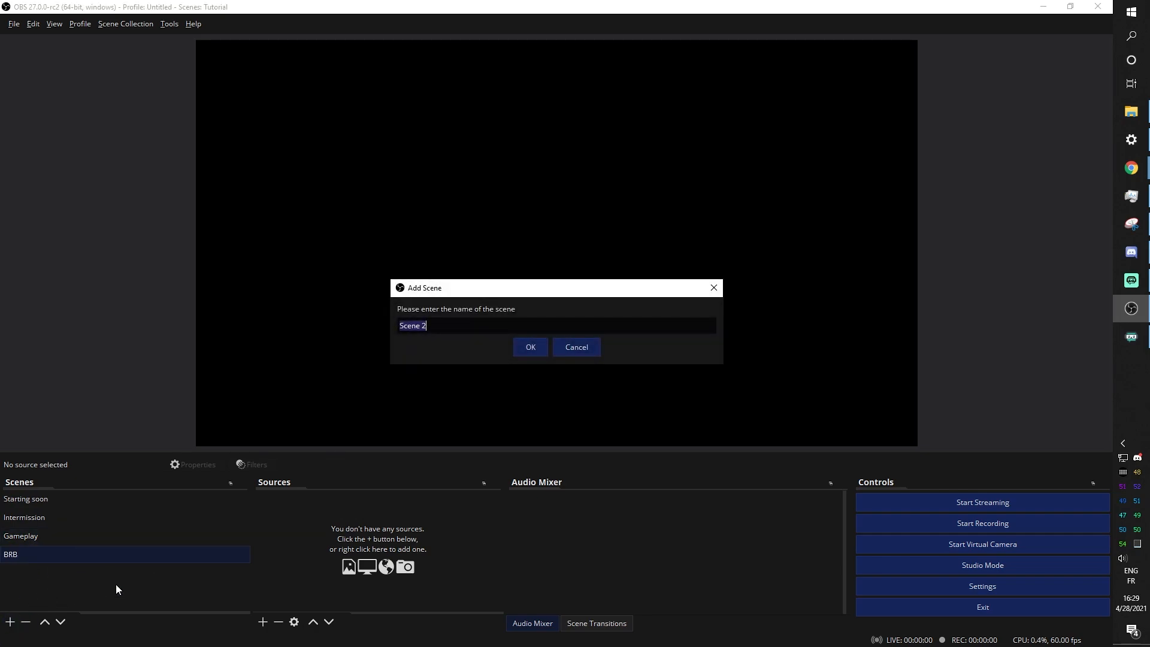
text(Ending)
click(534, 349)
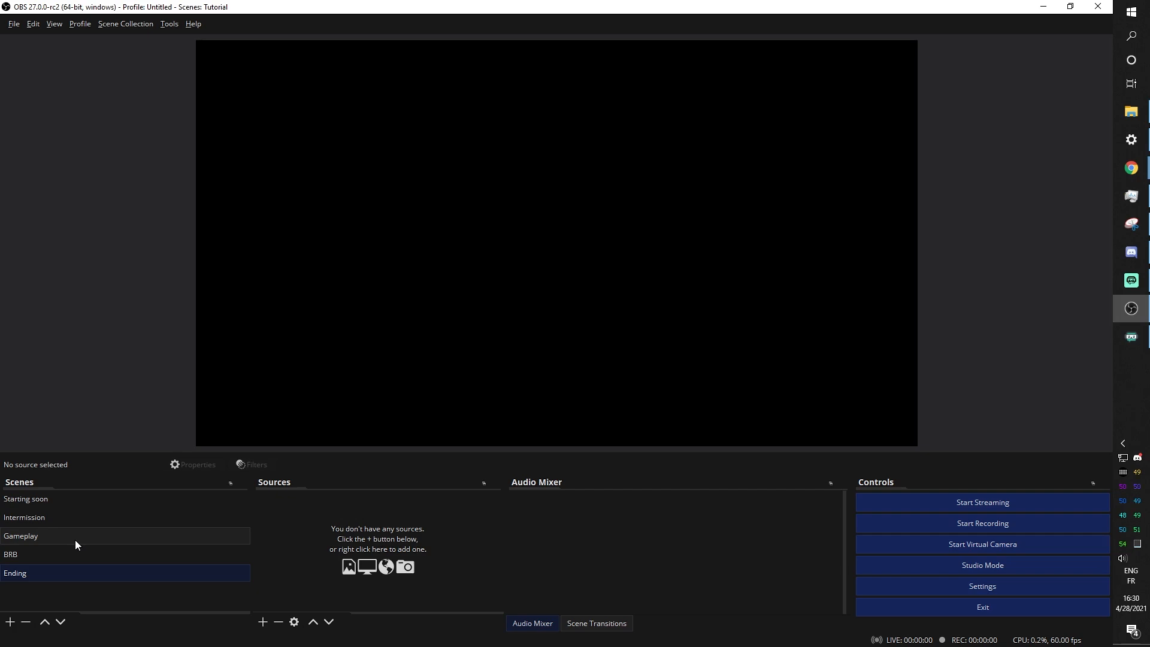
click(52, 499)
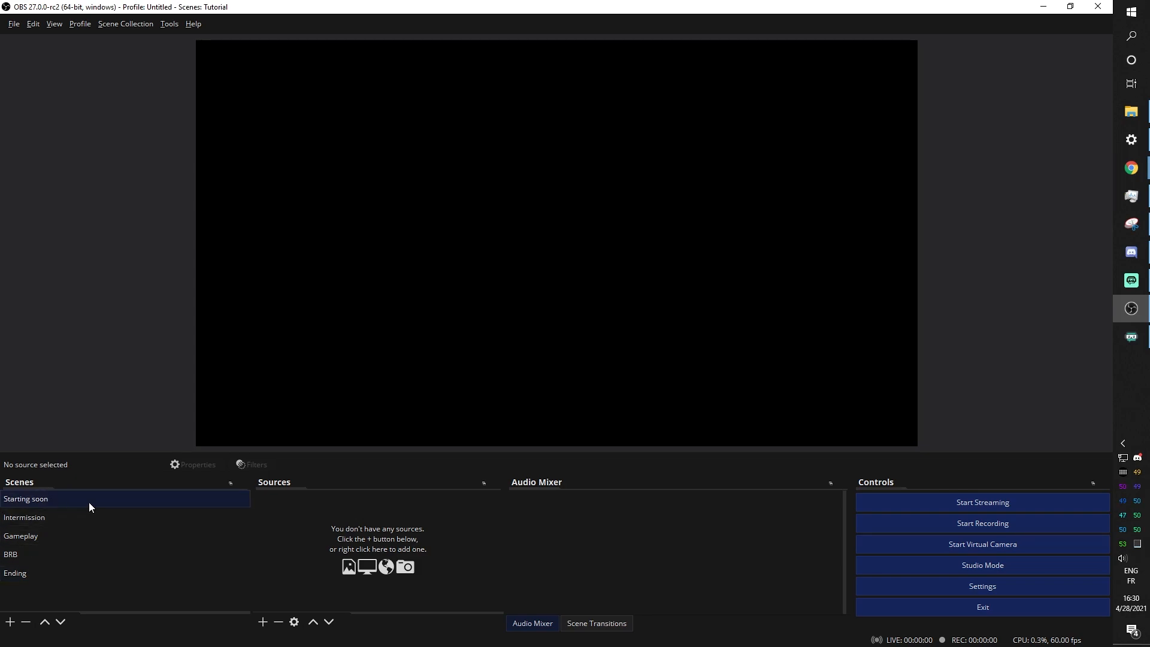
Open File Explorer beside OBS, find Starting Soon.webm in the ANIMATED folder, then return to OBS
click(1130, 111)
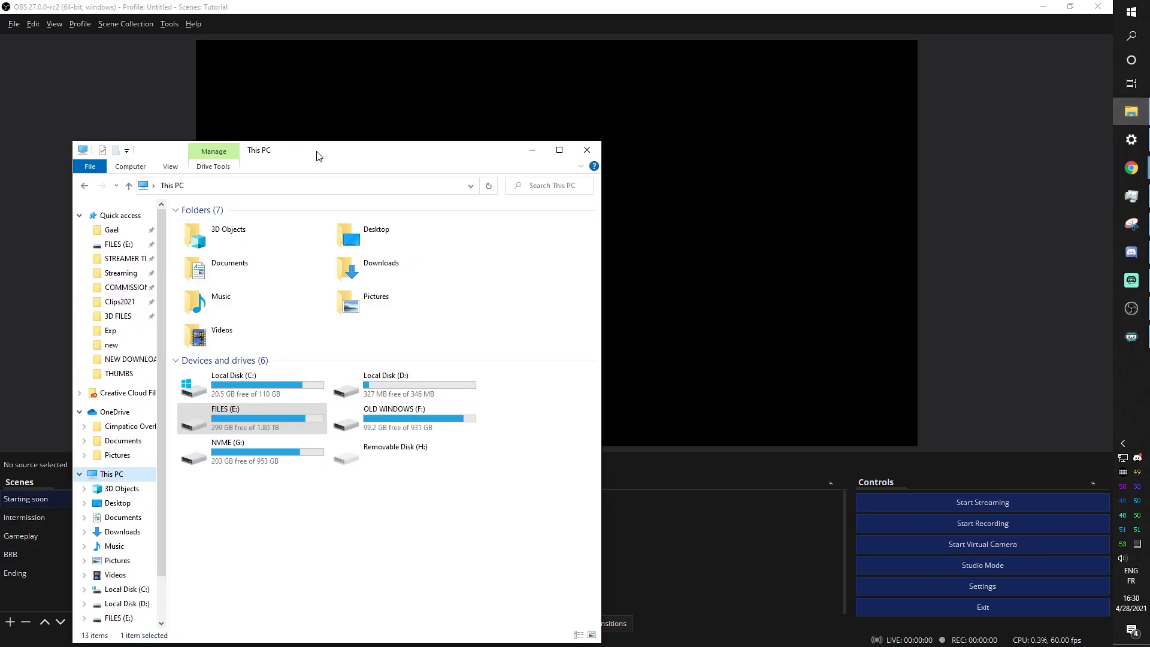
drag(318, 156, 659, 71)
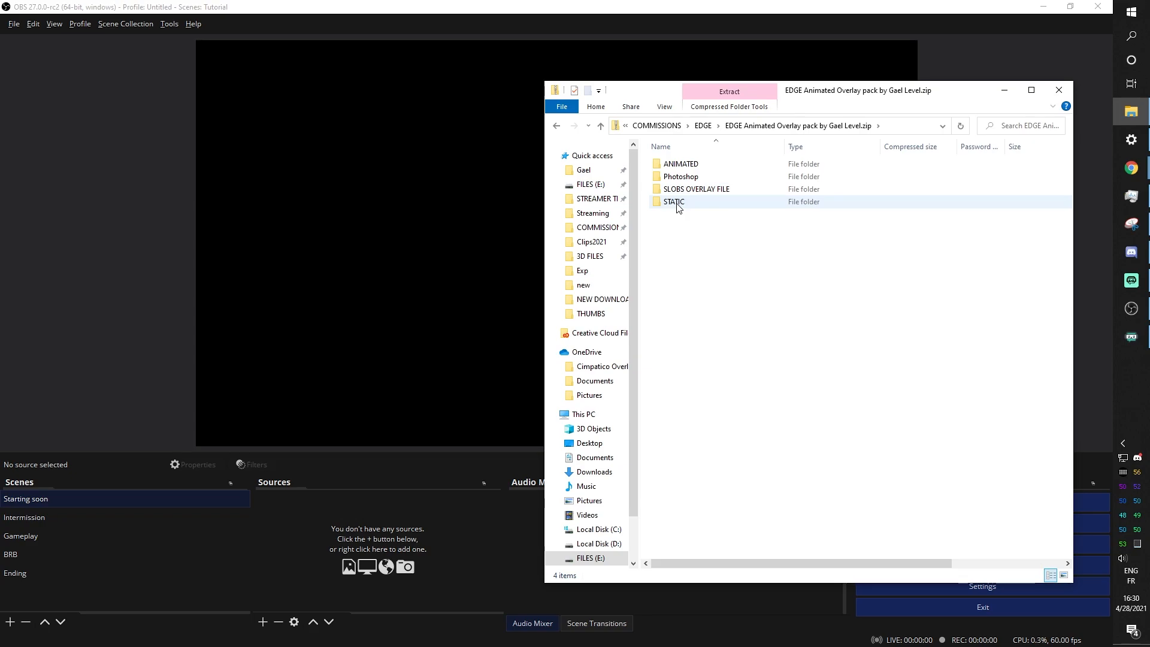
double_click(679, 166)
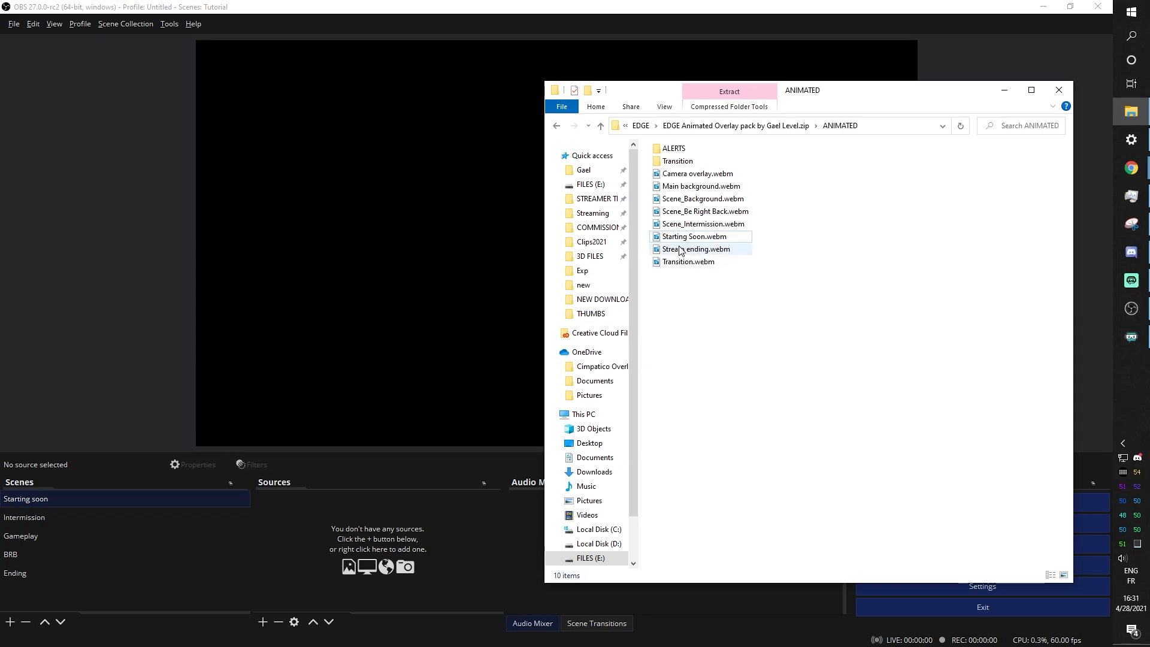
click(686, 237)
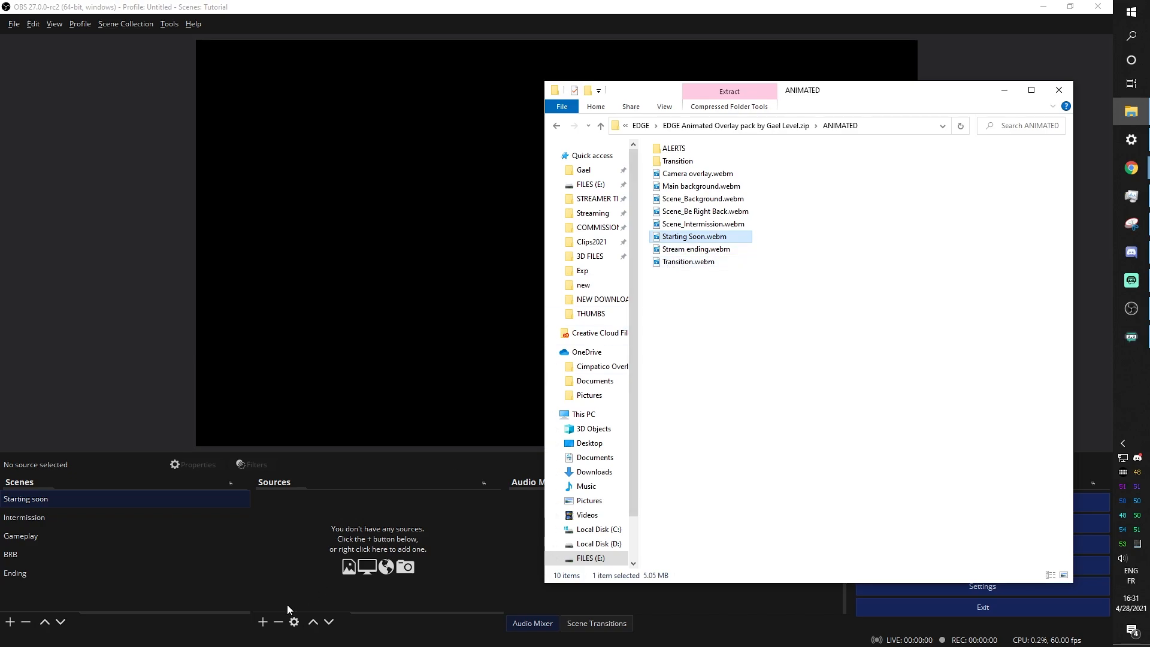
click(289, 544)
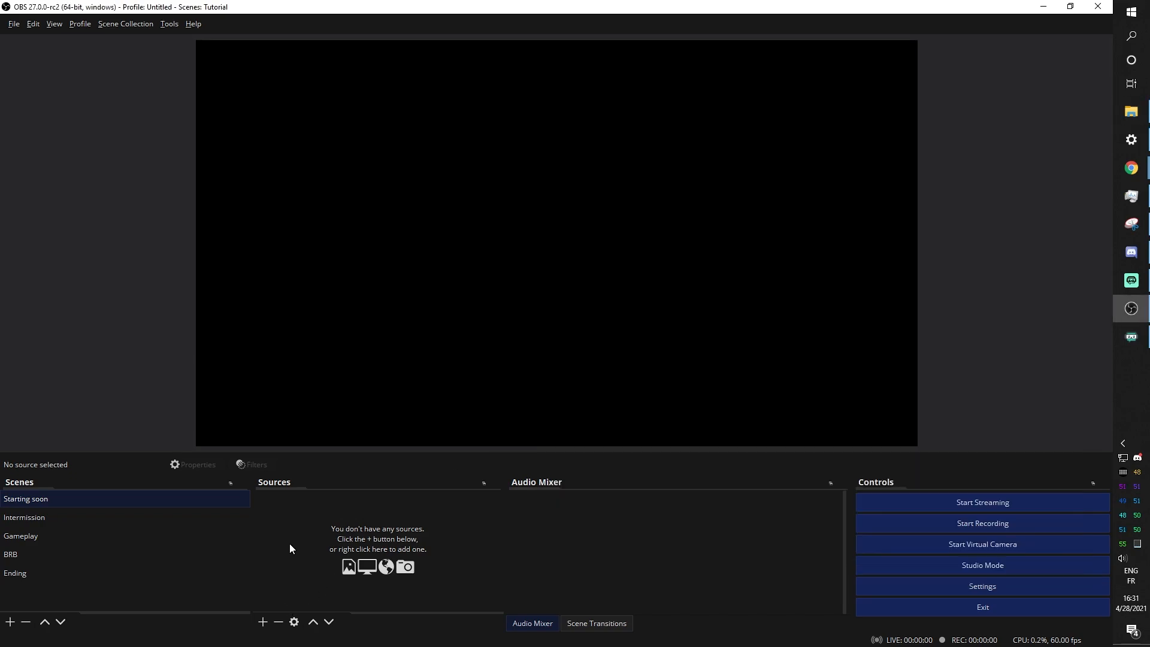
Add a looping 'Starting' media source playing Starting Soon.webm, then select the Intermission scene
click(263, 623)
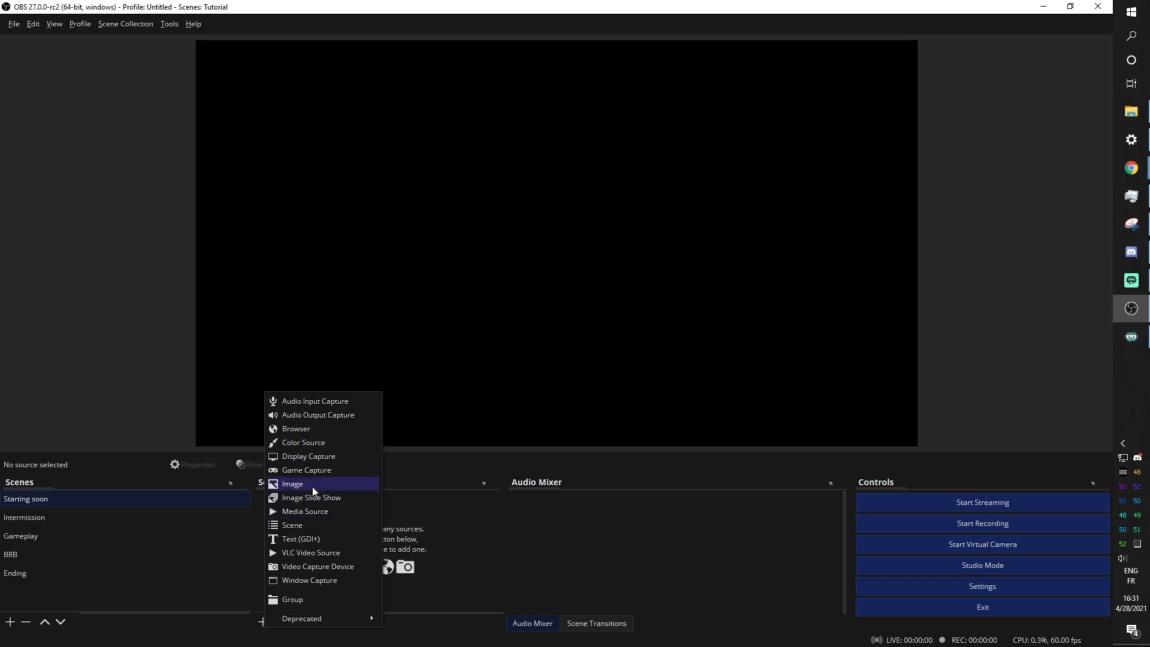
click(312, 511)
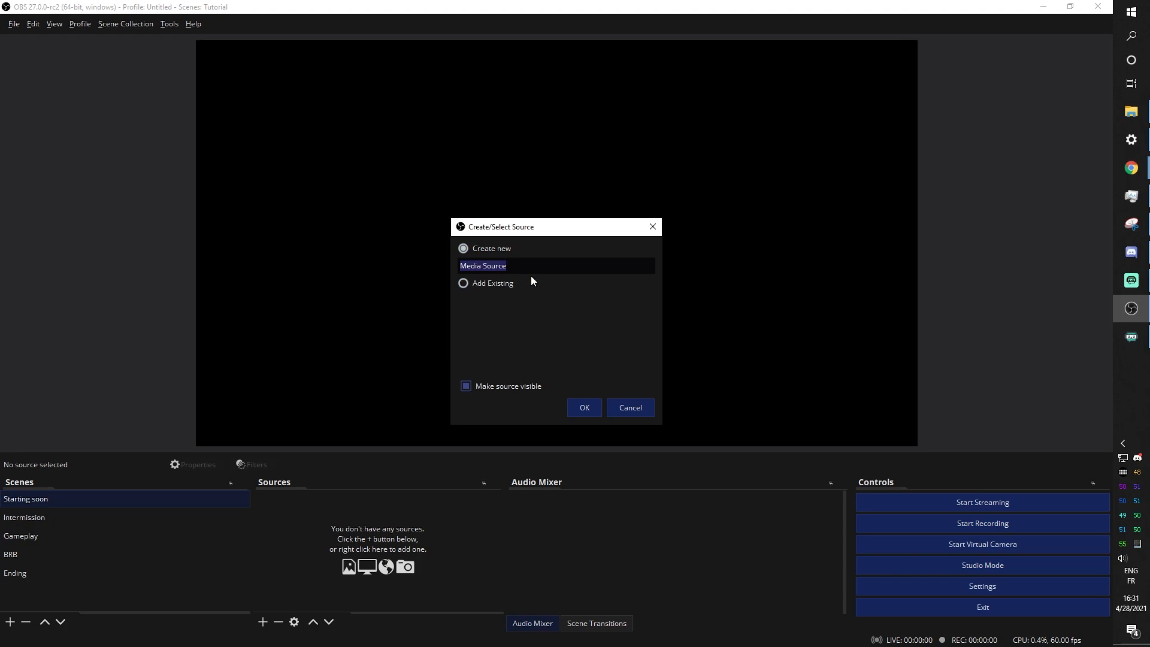
text(Startinf)
click(582, 409)
click(731, 401)
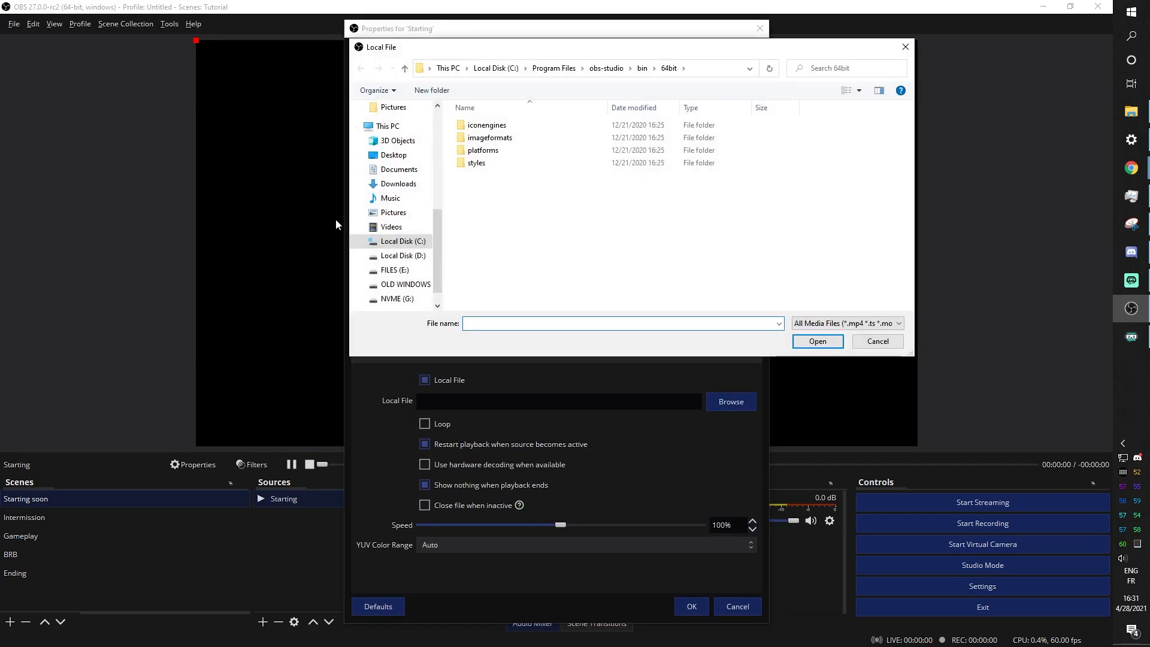
scroll(389, 240, up, 10)
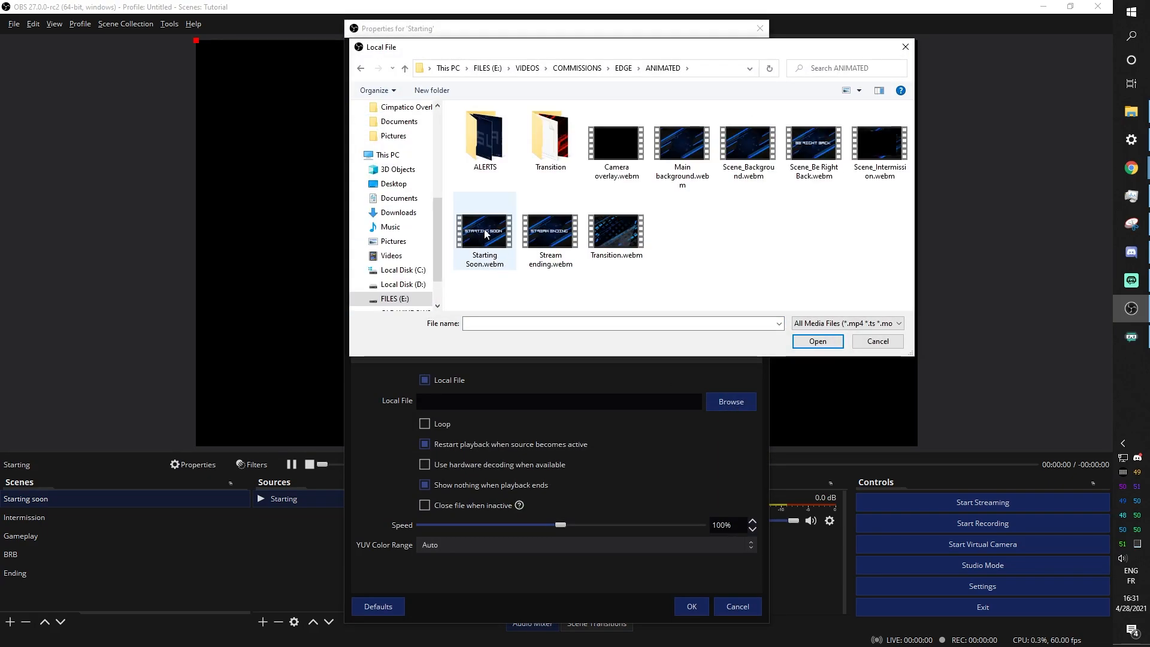
click(485, 233)
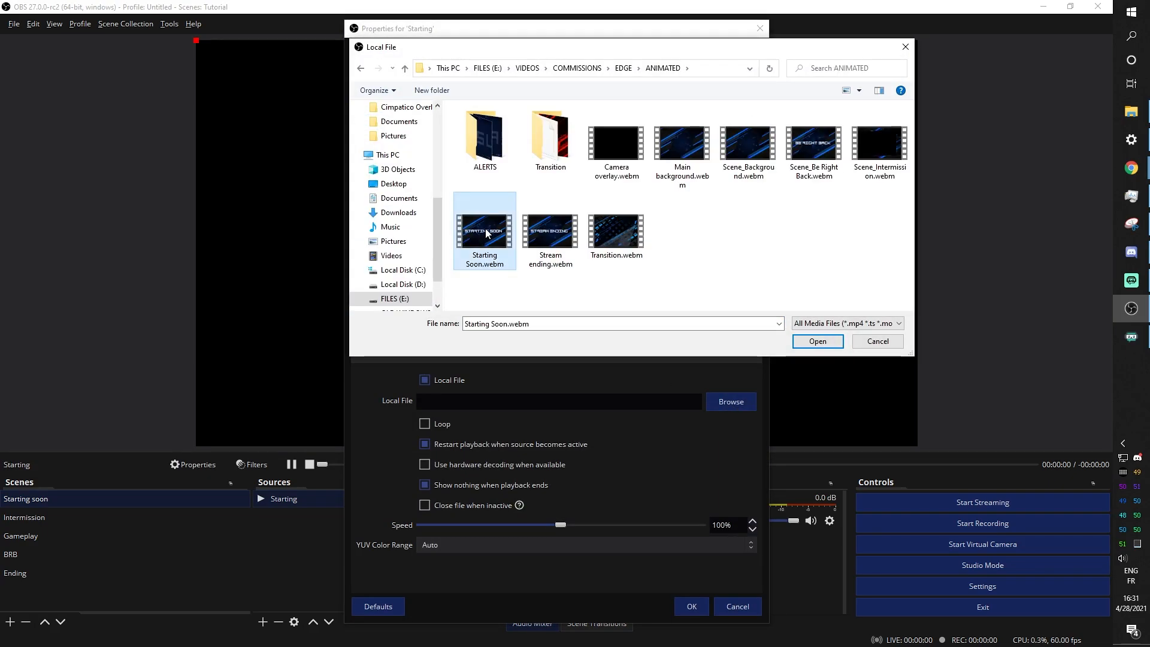
click(816, 342)
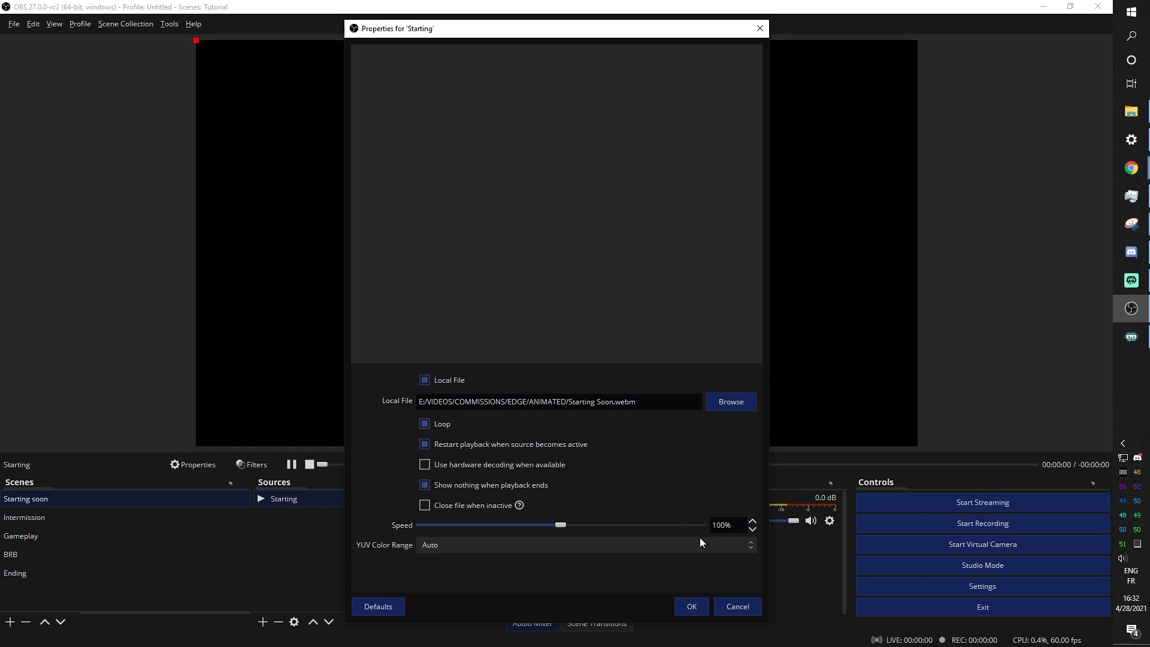
click(690, 606)
click(121, 227)
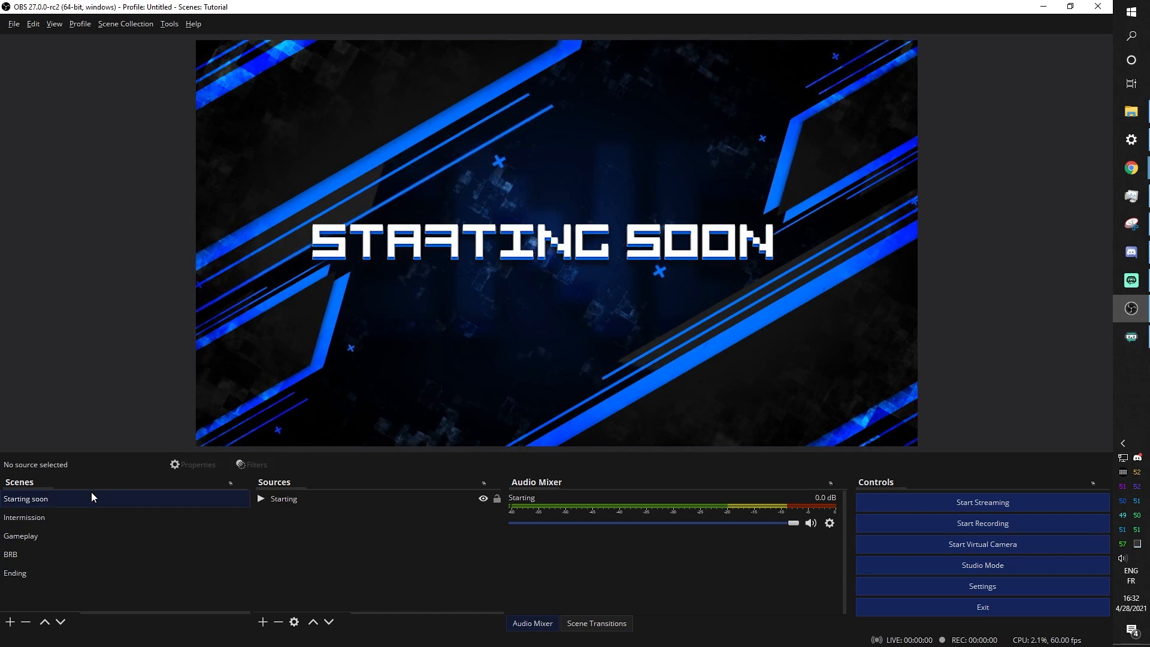
click(44, 525)
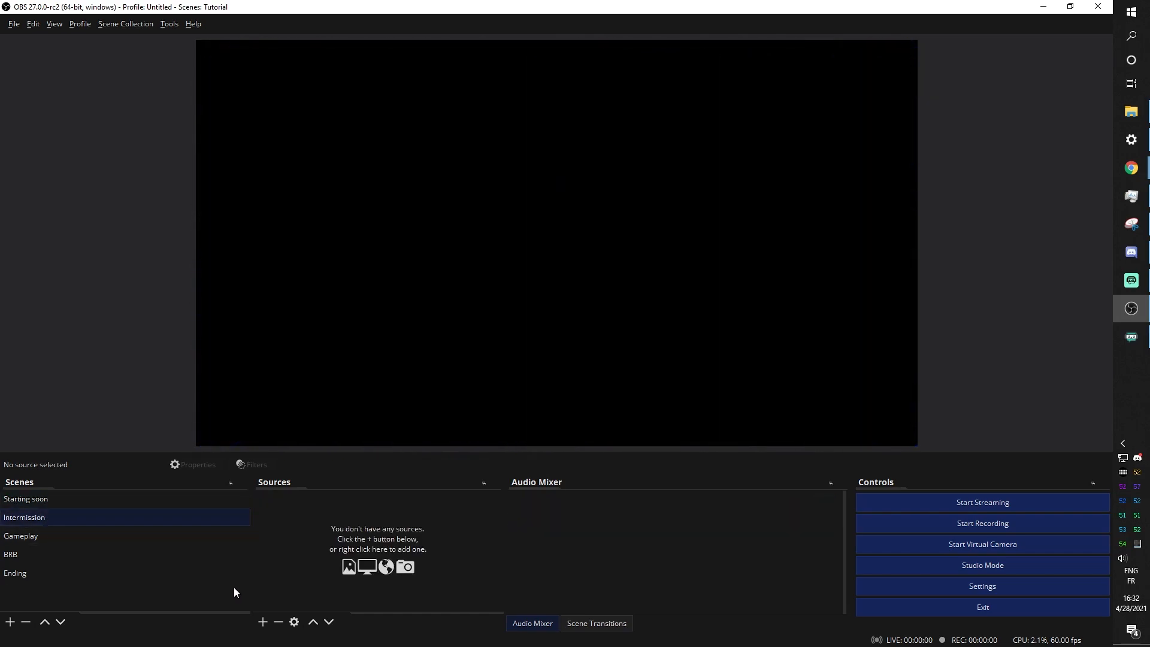
Add an 'intermission' media source playing Scene_Intermission.webm, then select the Gameplay scene
click(264, 622)
click(288, 502)
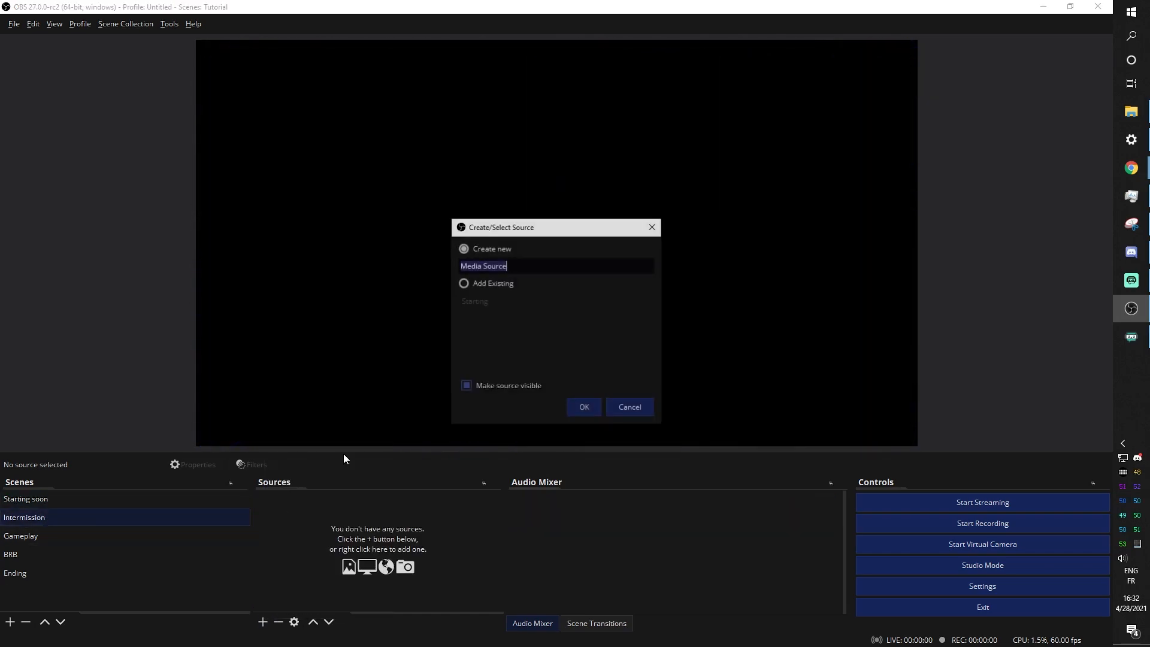
text(intermission)
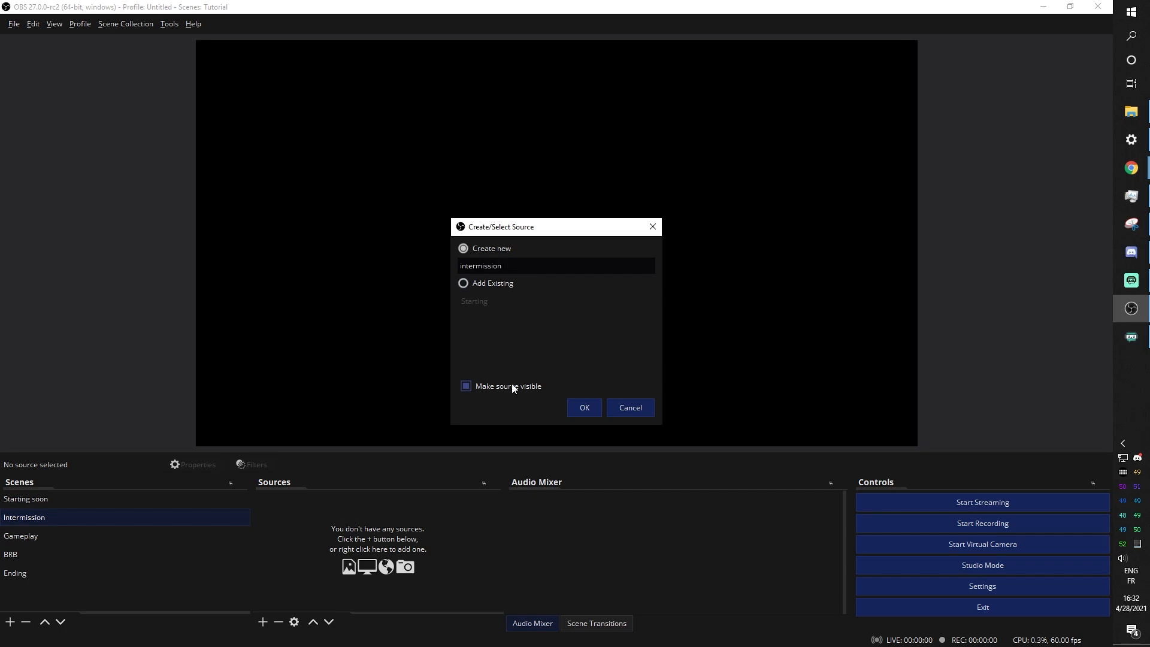
click(576, 407)
click(735, 408)
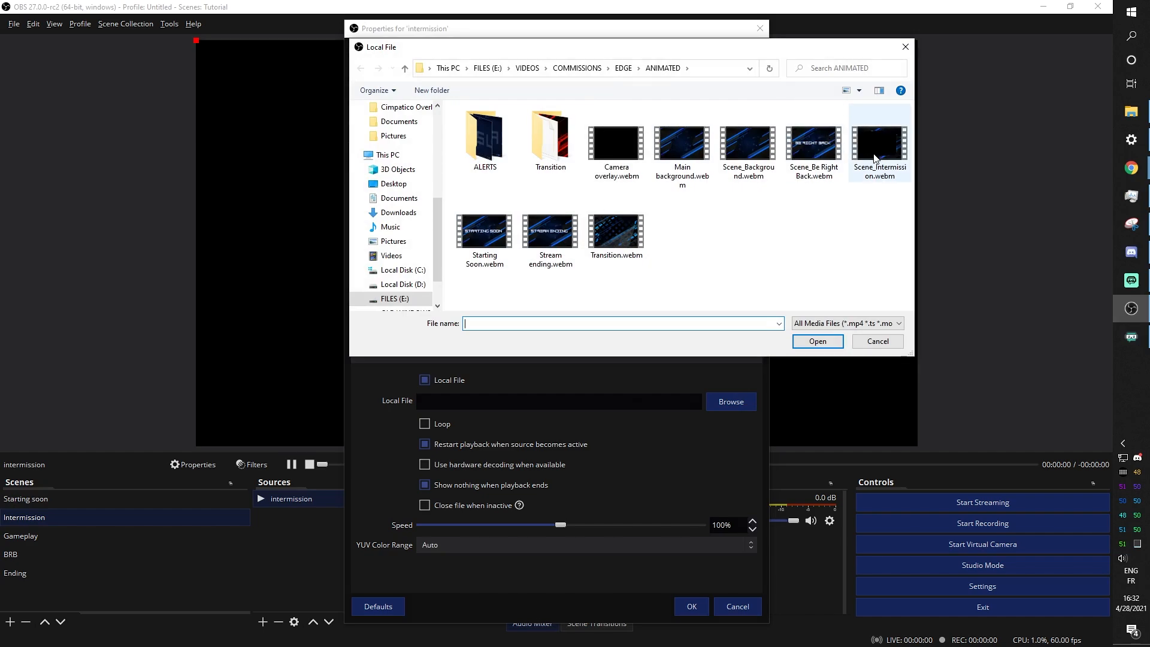
click(875, 159)
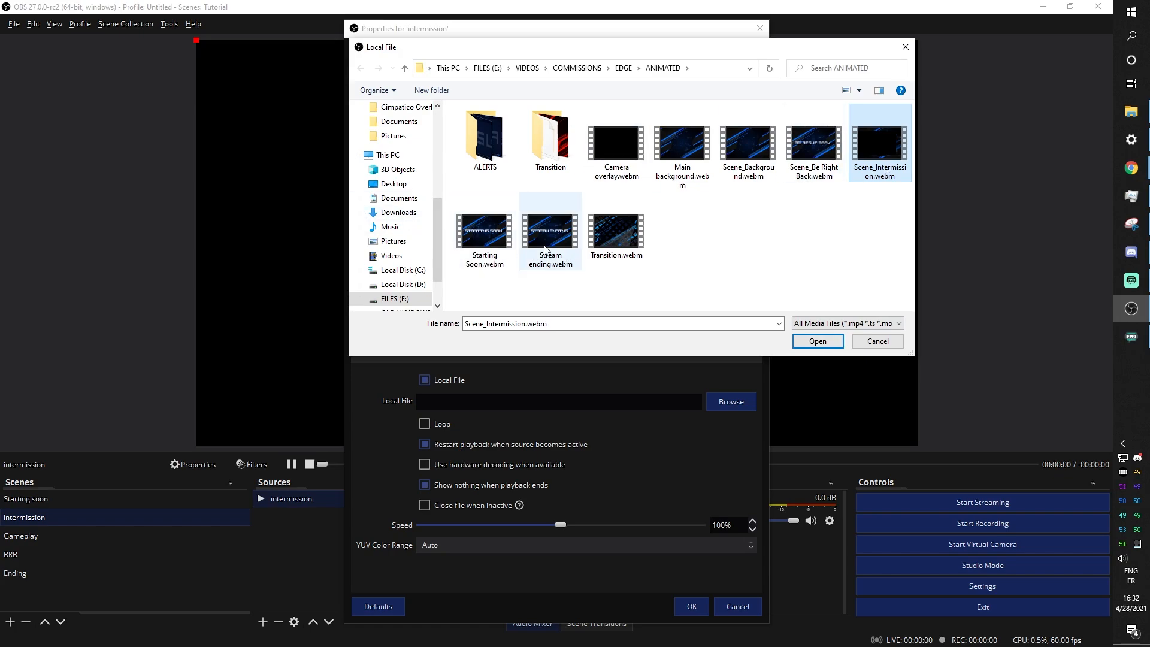
double_click(537, 156)
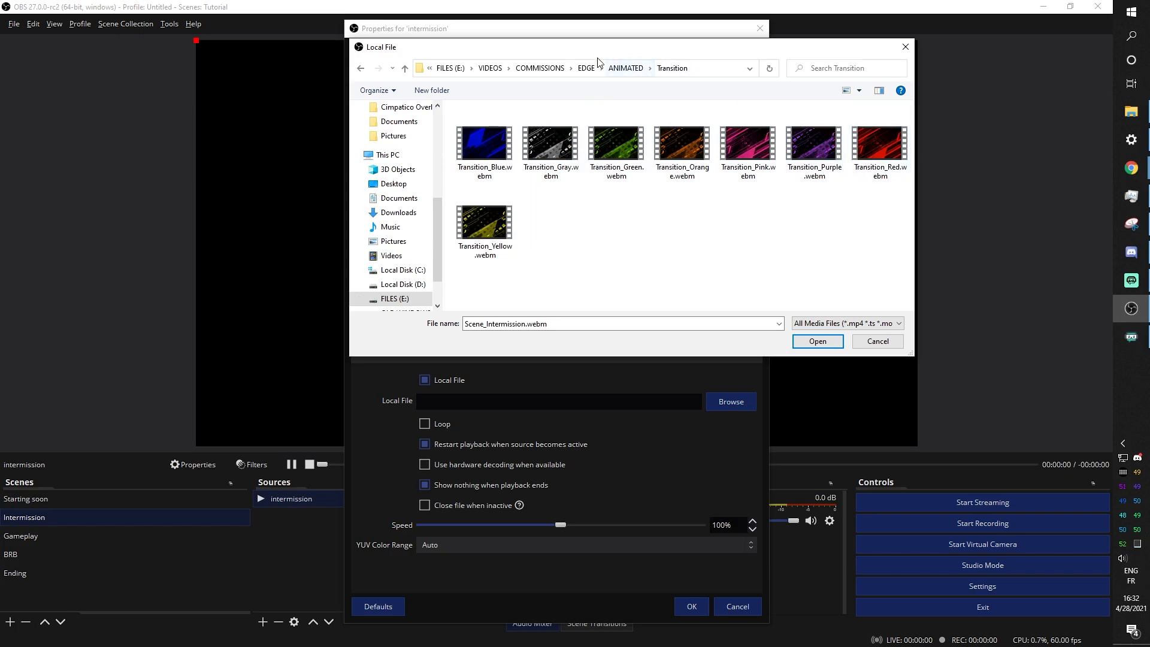
click(625, 68)
click(817, 340)
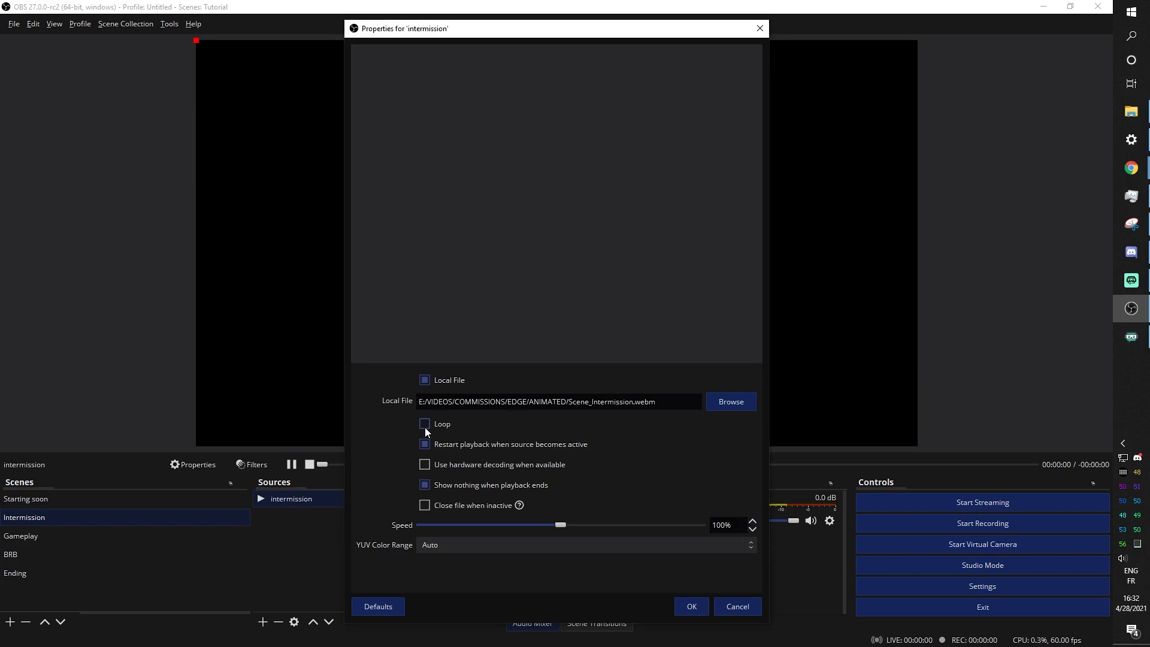
click(689, 606)
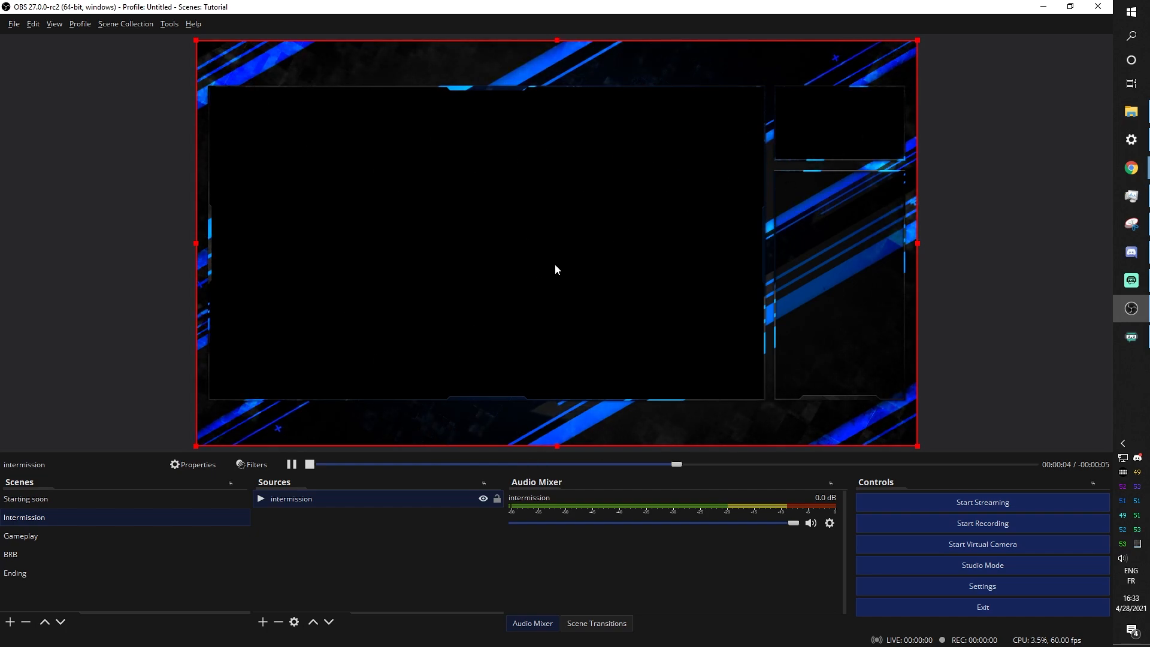
click(31, 536)
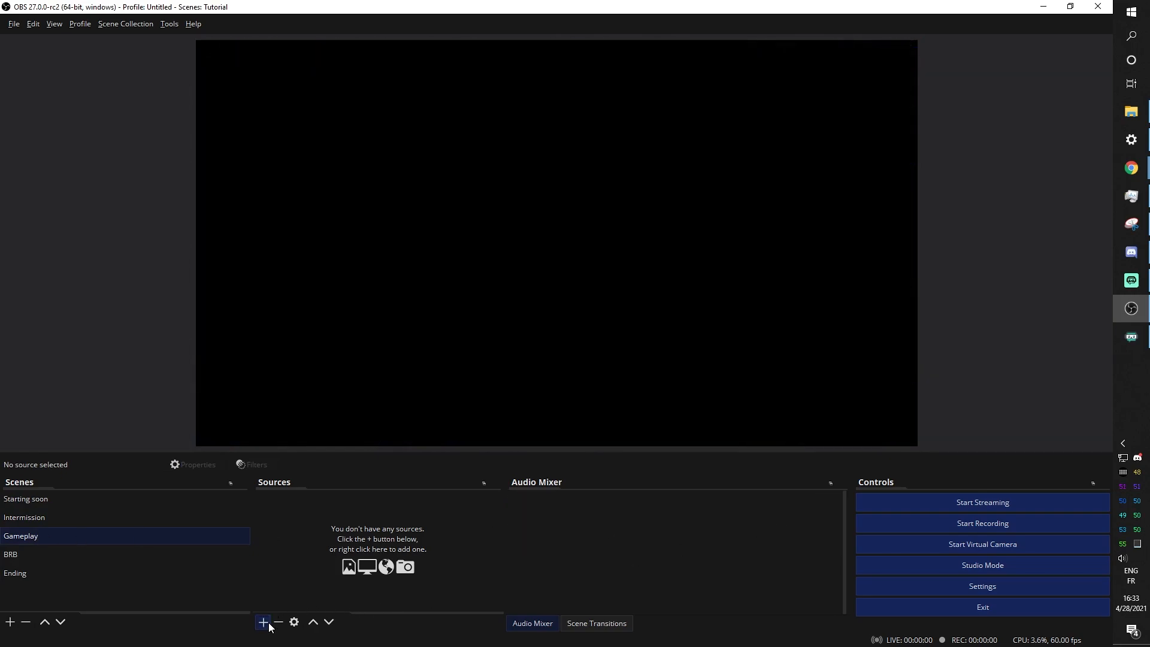
Add a 'cam overlay' media source playing Camera overlay.webm to the Gameplay scene
click(264, 623)
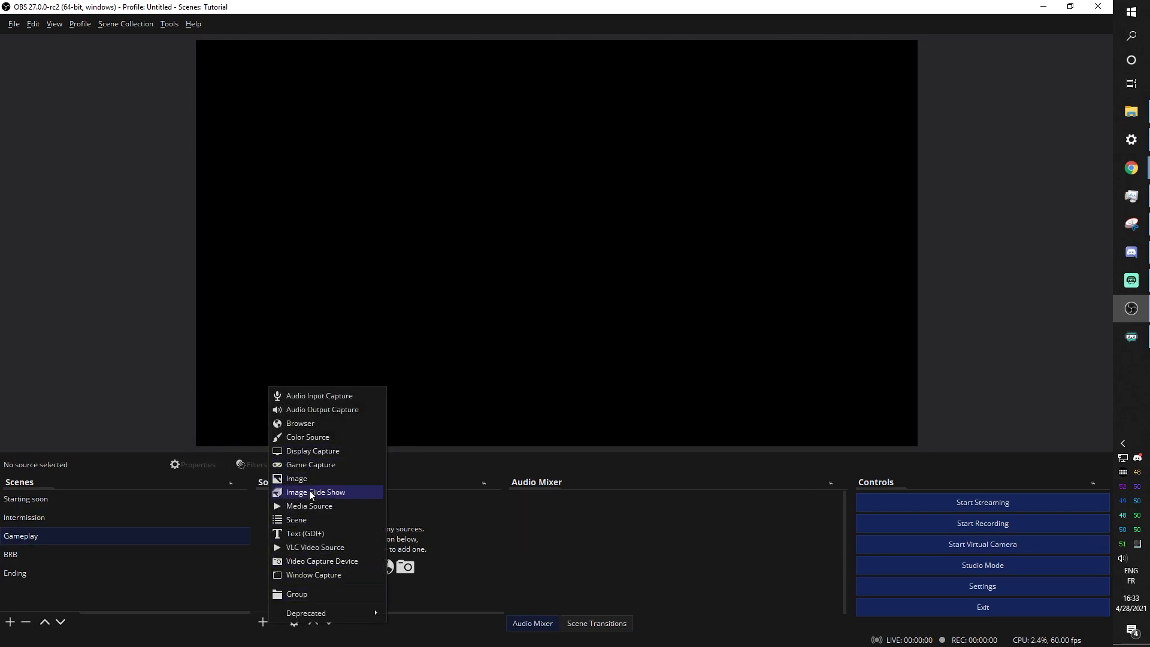
click(312, 506)
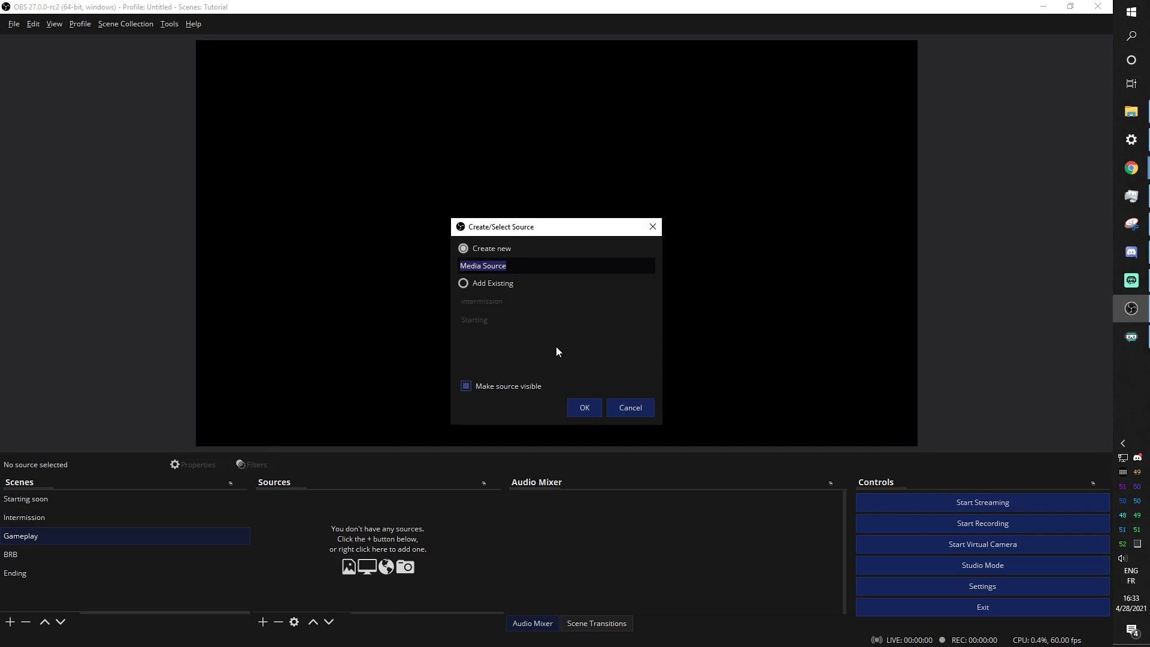
text(cam overlay)
click(588, 412)
click(731, 401)
click(609, 161)
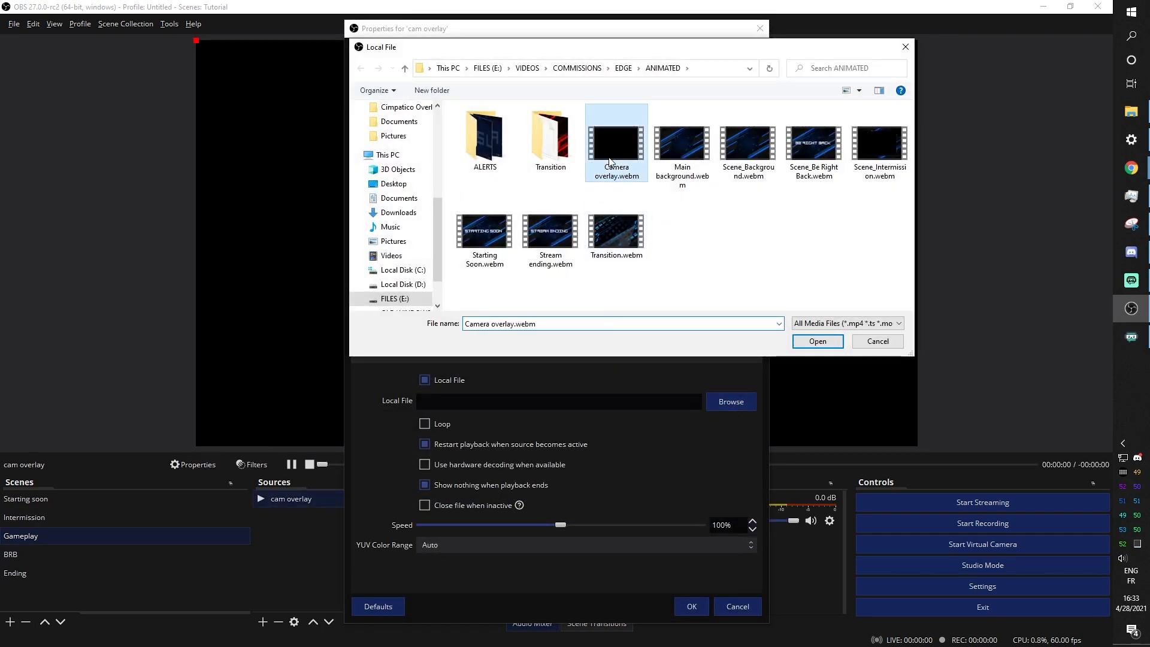
click(837, 344)
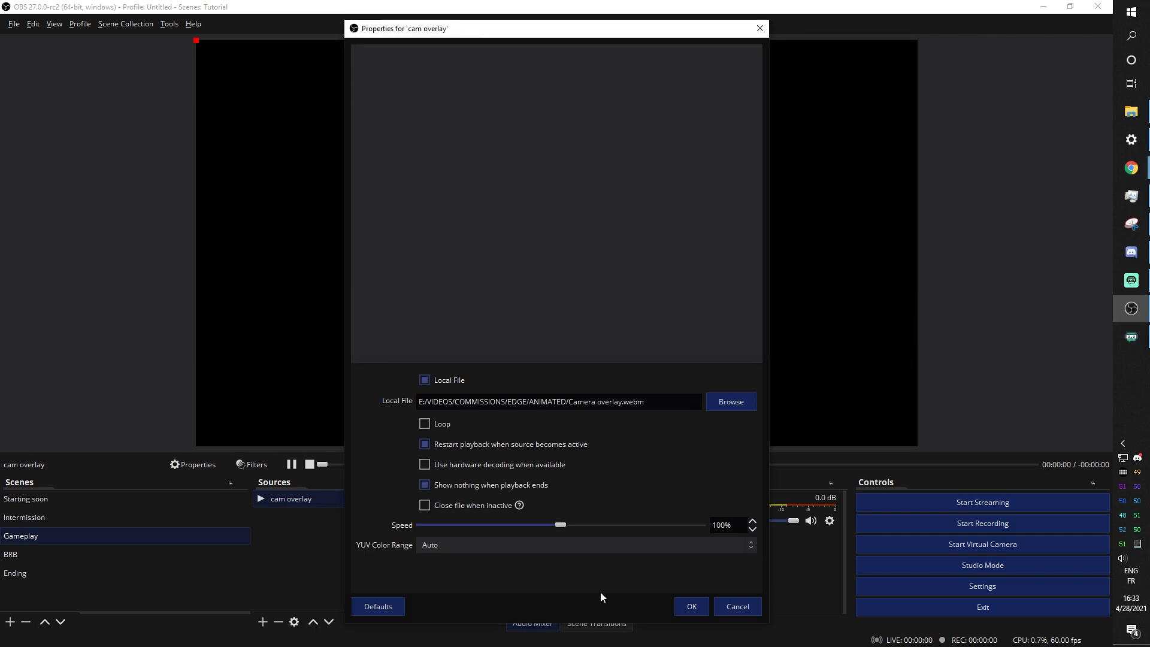
click(686, 606)
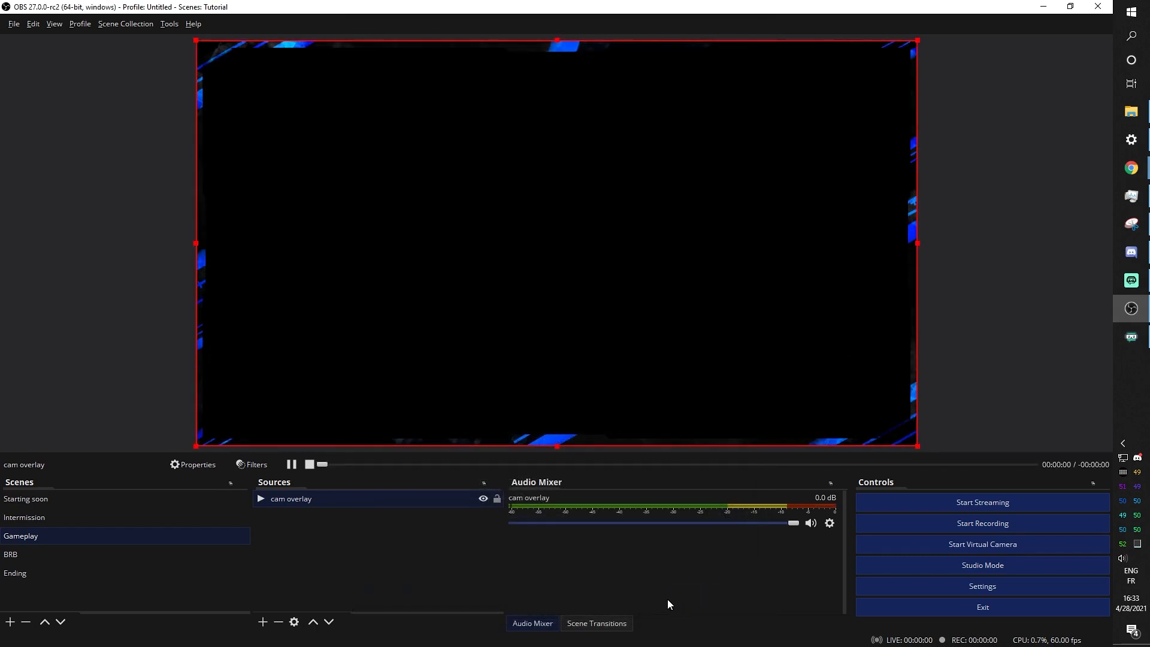
Turn on Loop for the cam overlay source, then select the BRB scene
double_click(302, 500)
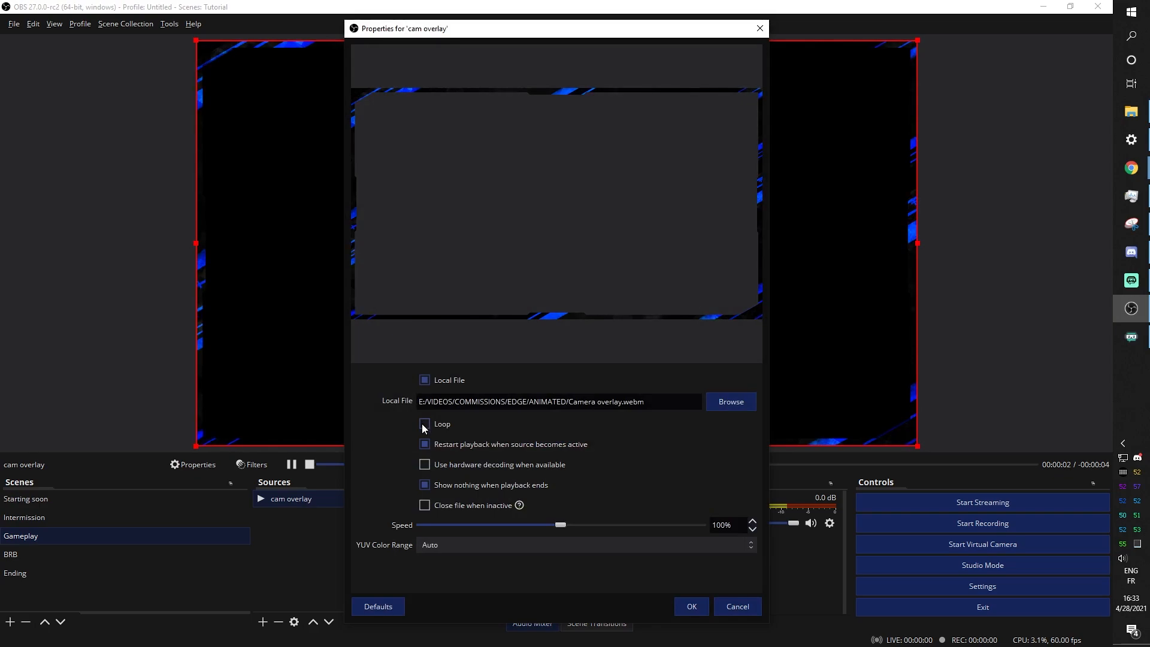
click(425, 424)
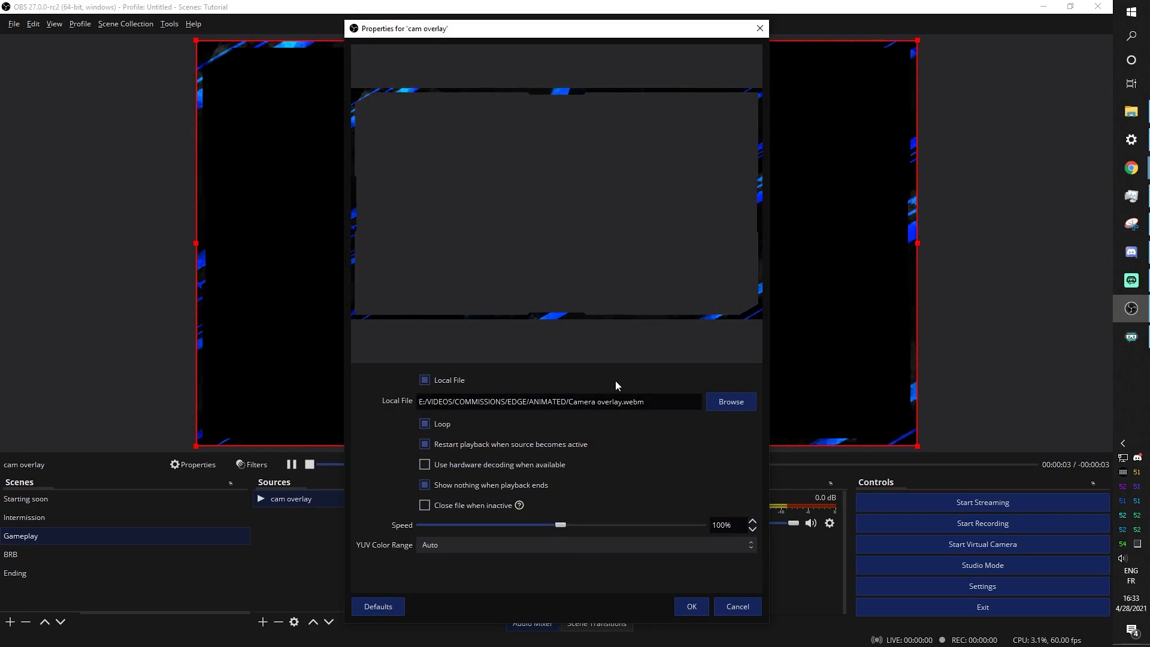
click(689, 607)
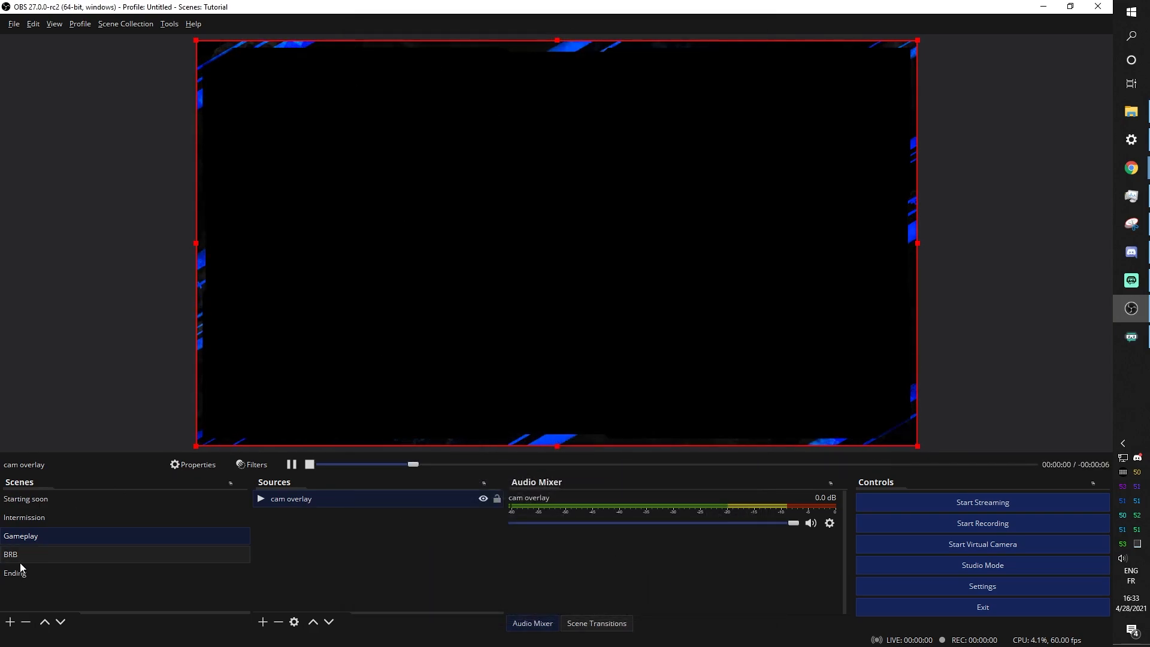
click(33, 553)
Give the BRB scene a 'brb' media source playing the Be Right Back video, then select Ending
click(263, 622)
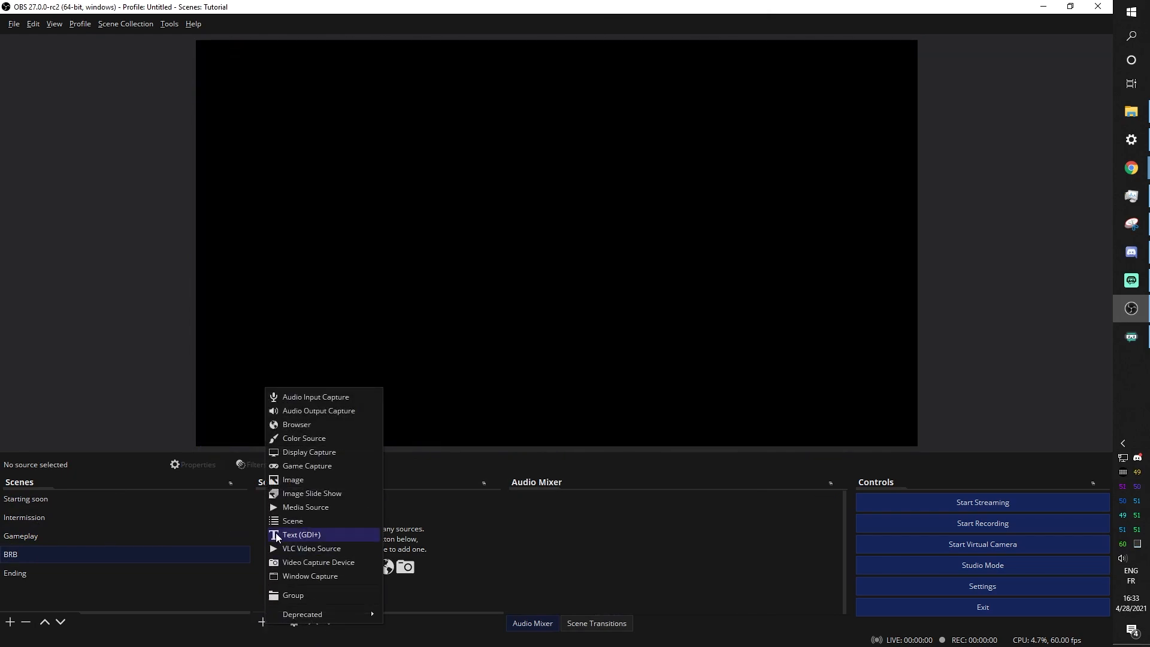
click(299, 510)
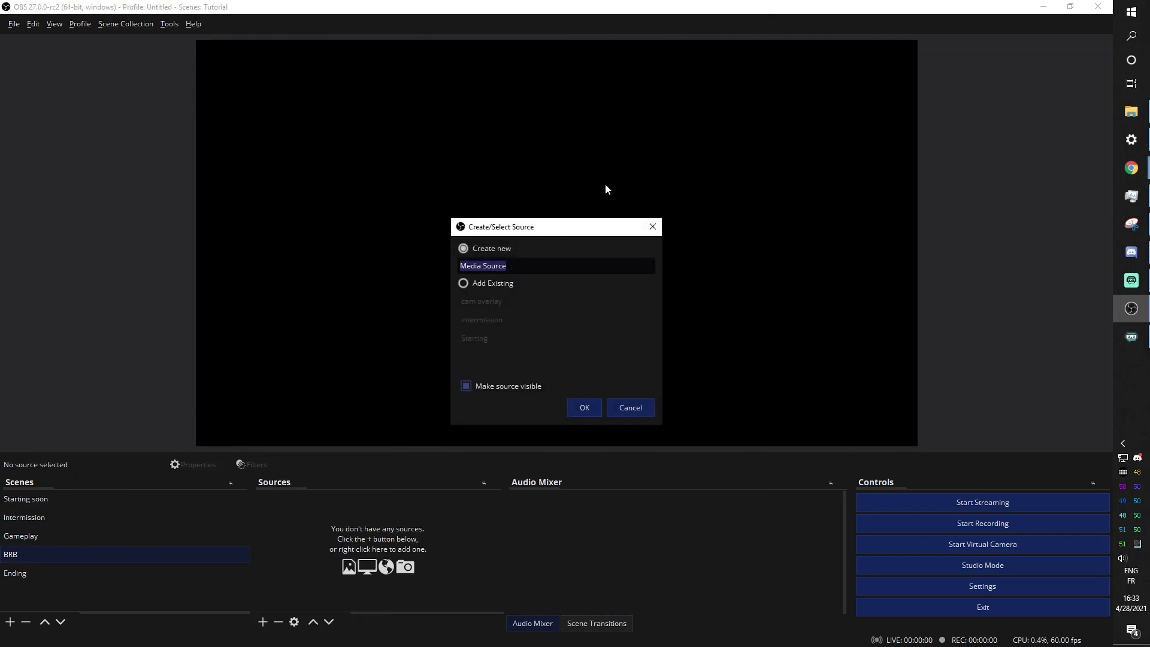
text(brb)
key(Return)
click(716, 403)
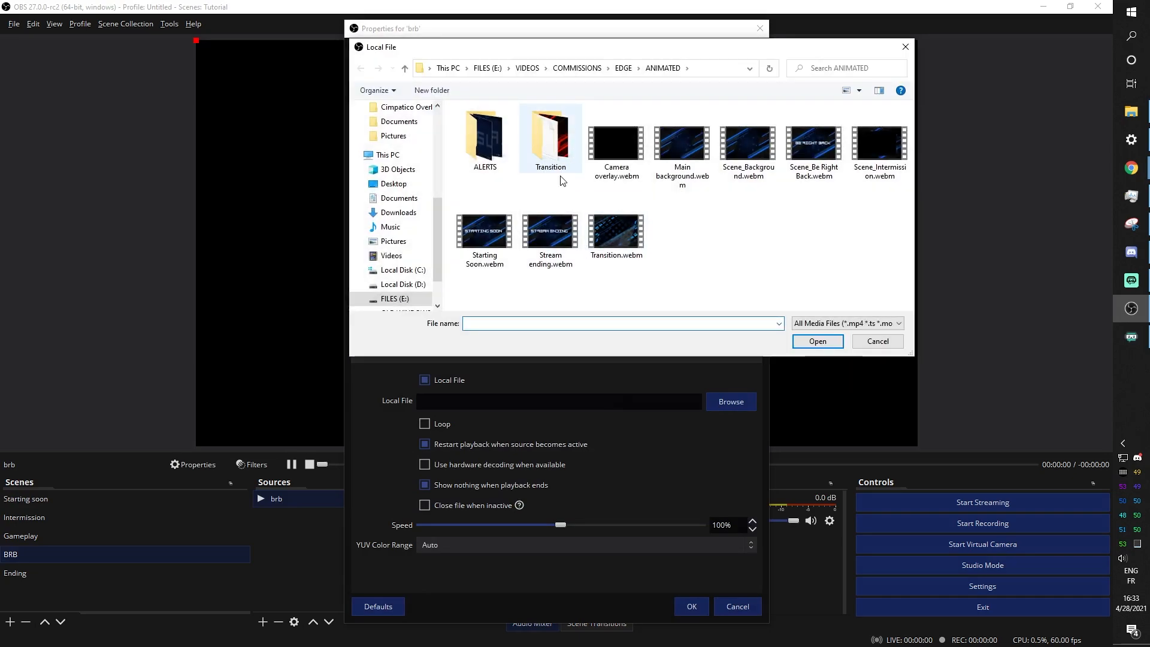
double_click(814, 144)
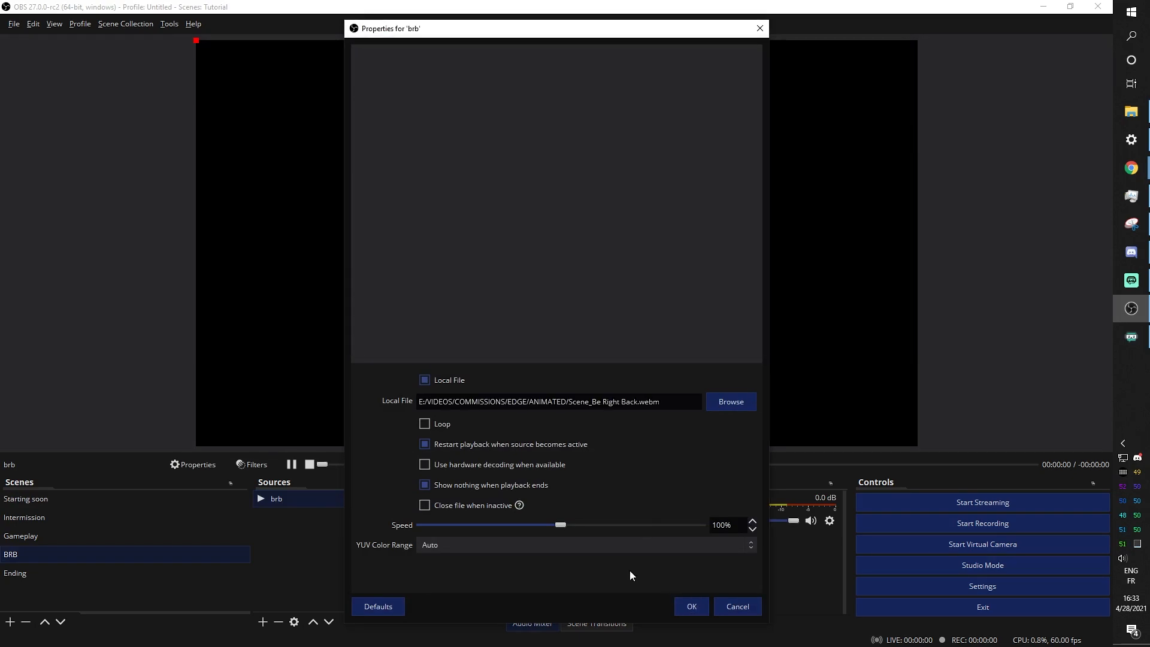
click(690, 609)
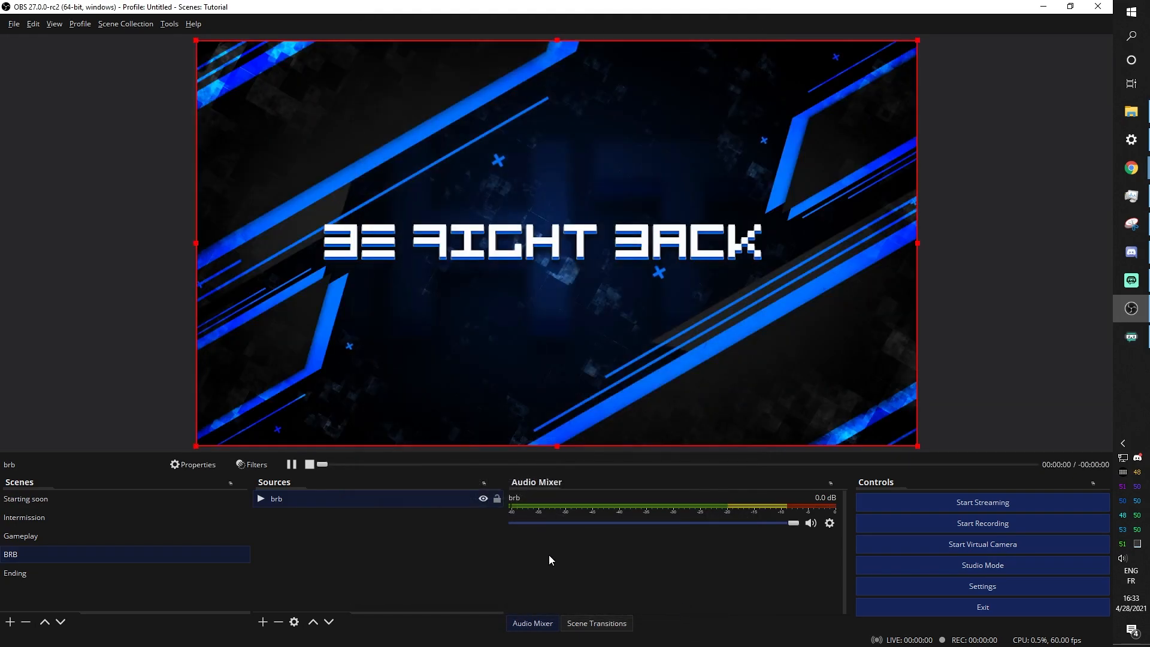
click(36, 571)
Add an 'ending' media source playing Stream ending.webm to the Ending scene
click(263, 624)
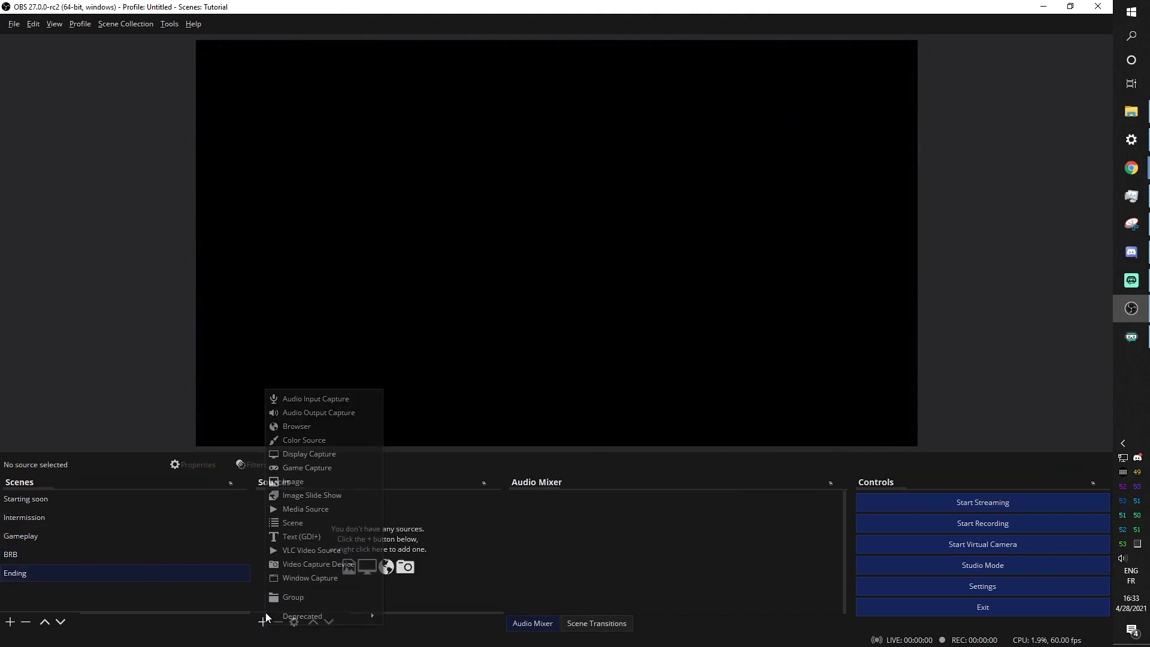
click(296, 506)
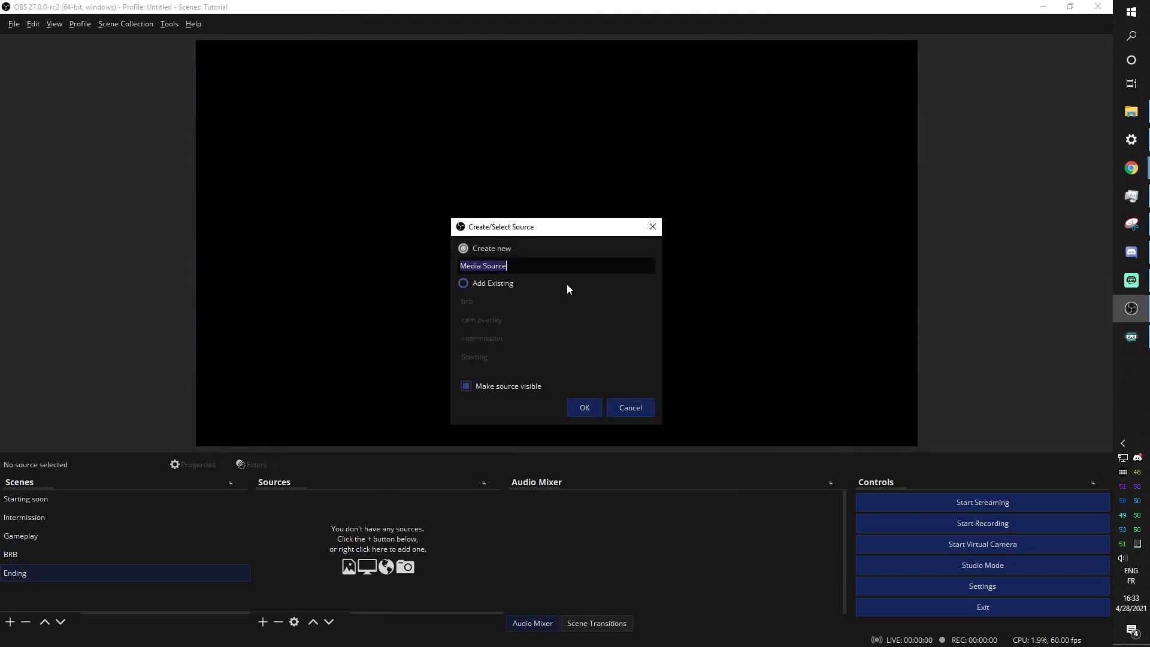
text(ending)
click(576, 408)
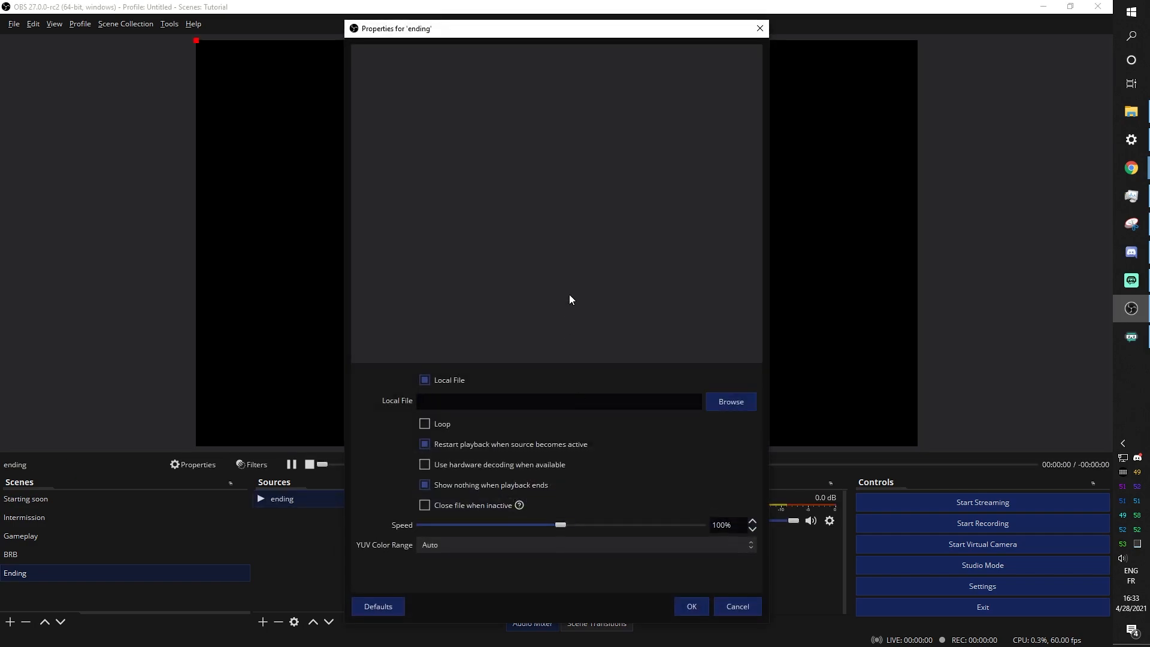
click(711, 403)
click(548, 233)
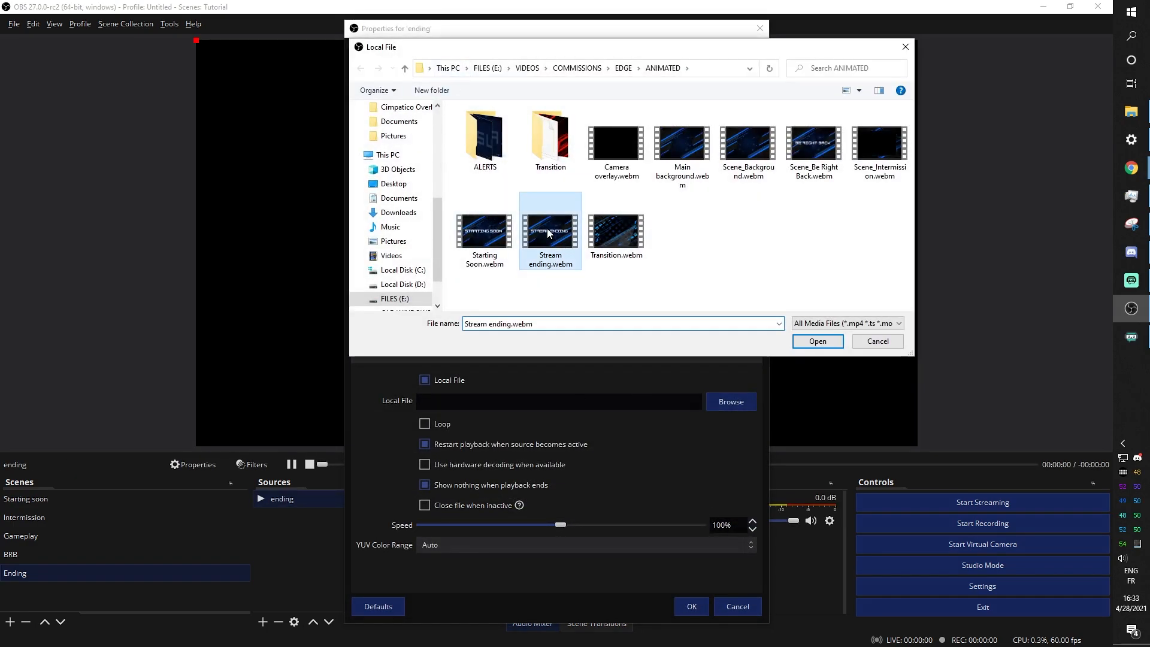
click(818, 341)
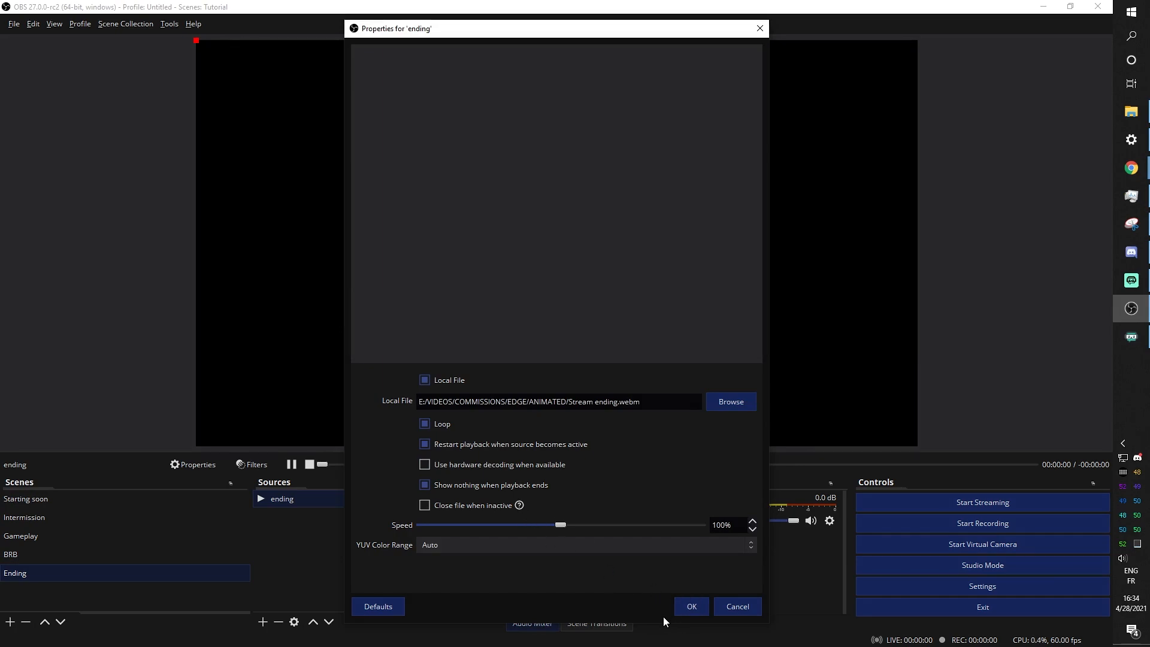
click(691, 606)
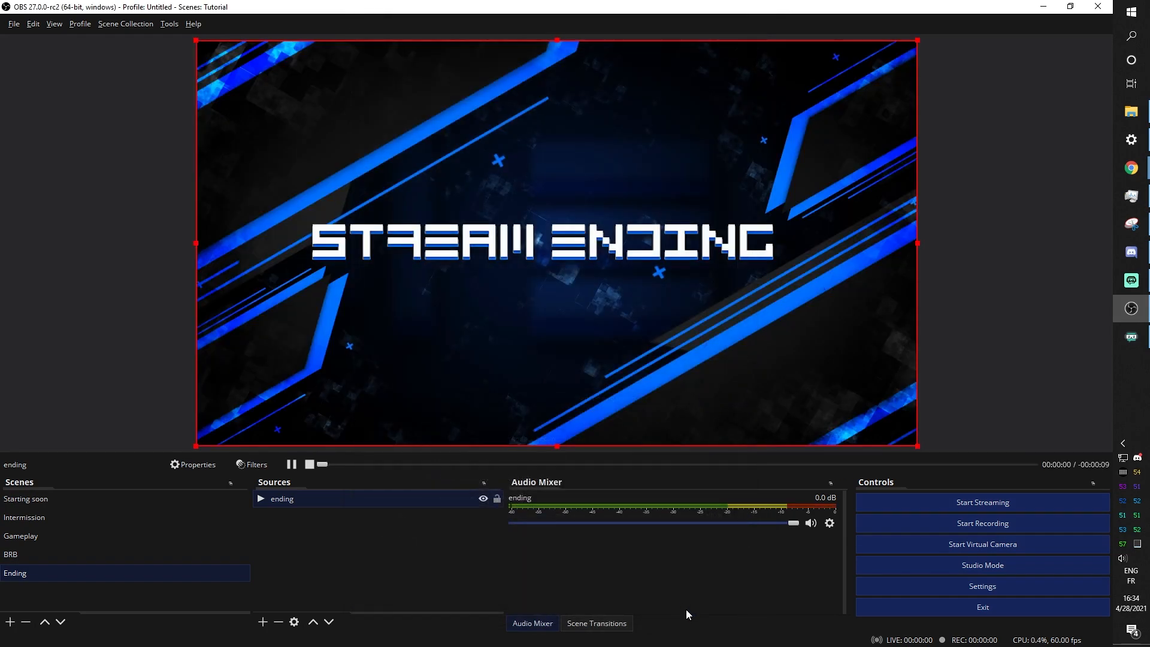
click(159, 367)
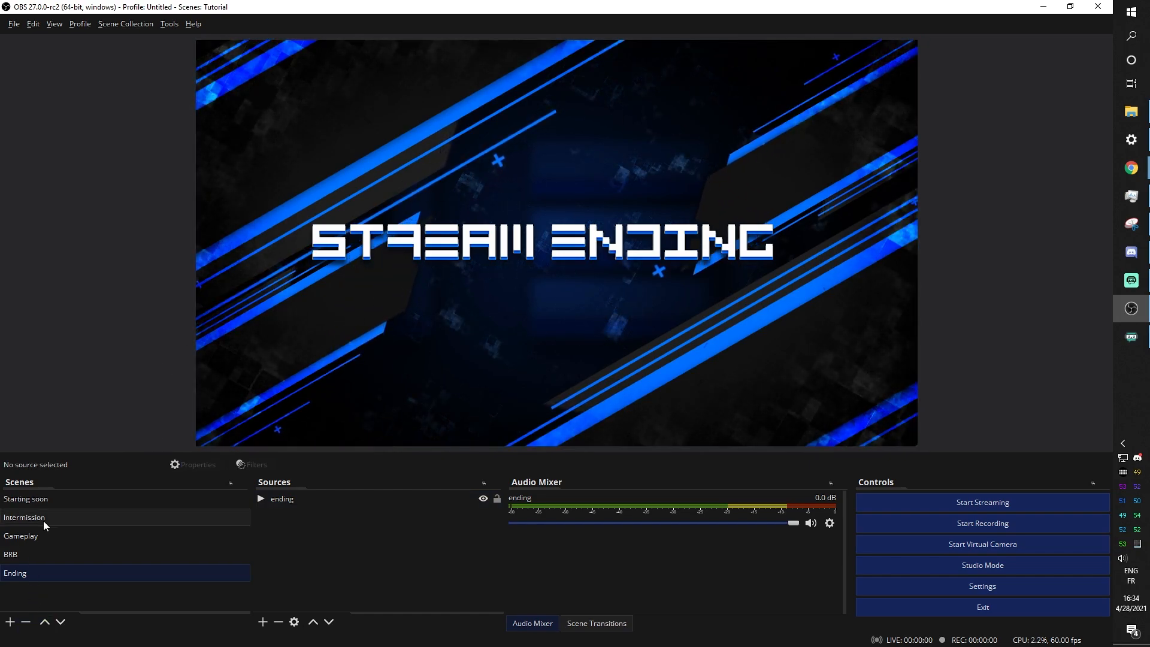
Preview the Gameplay, Intermission and Starting soon scenes, then settle back on Intermission
click(21, 534)
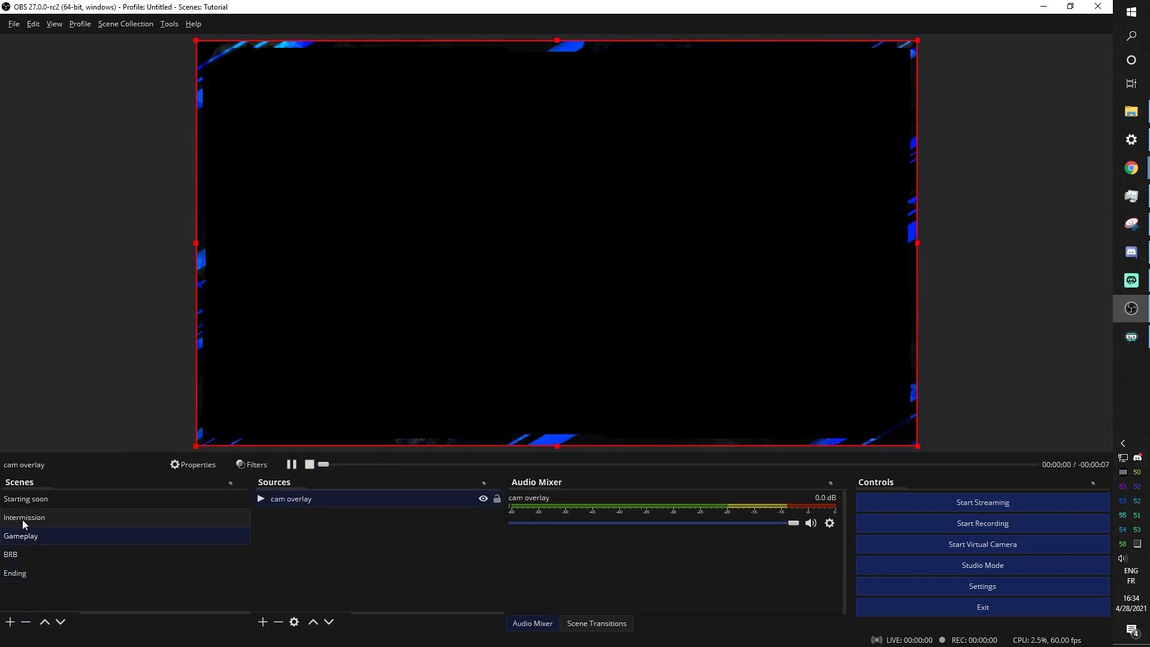
click(27, 519)
click(24, 501)
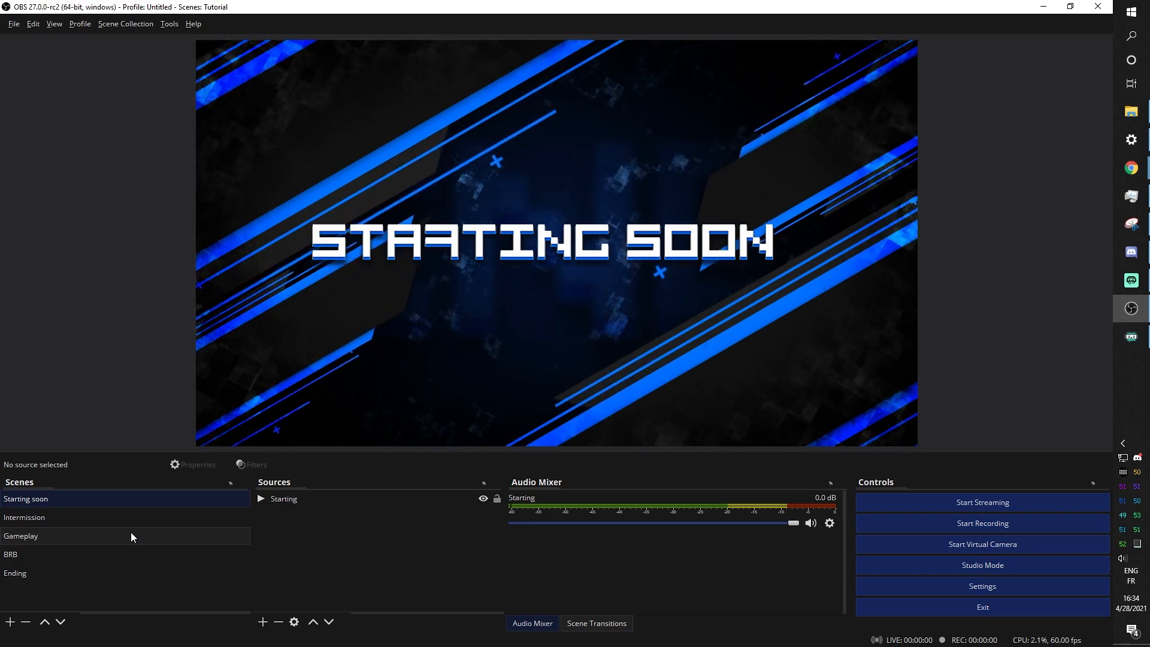
click(93, 521)
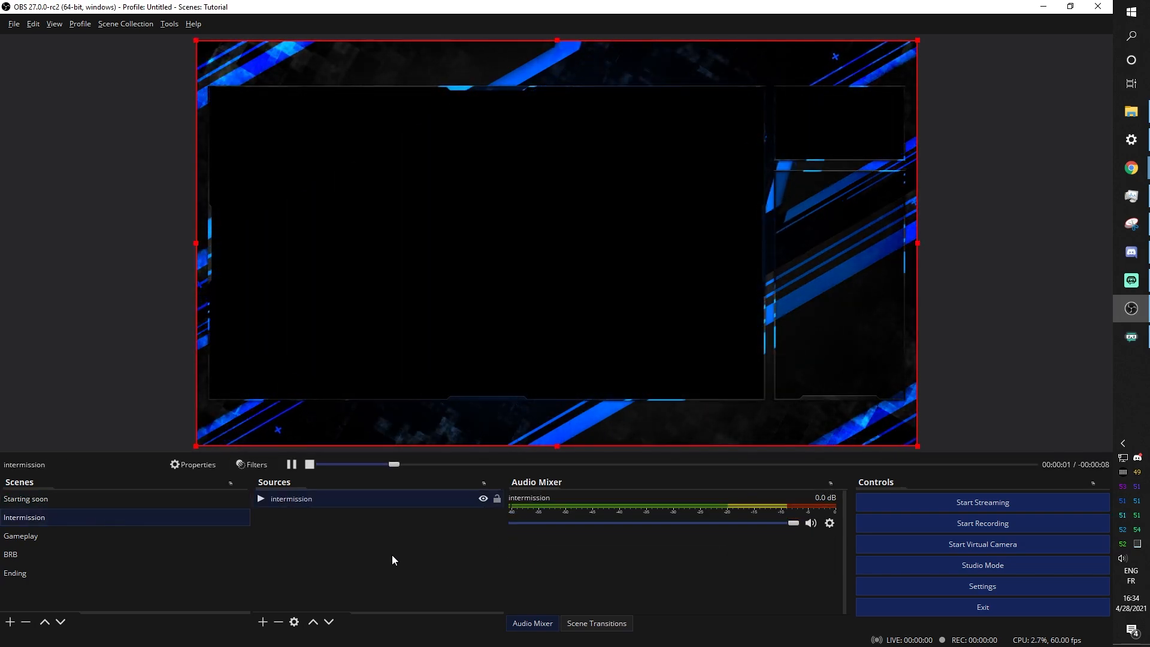
Add a Video Capture Device source named 'cam' using the Pengo 4K Grabber
click(266, 623)
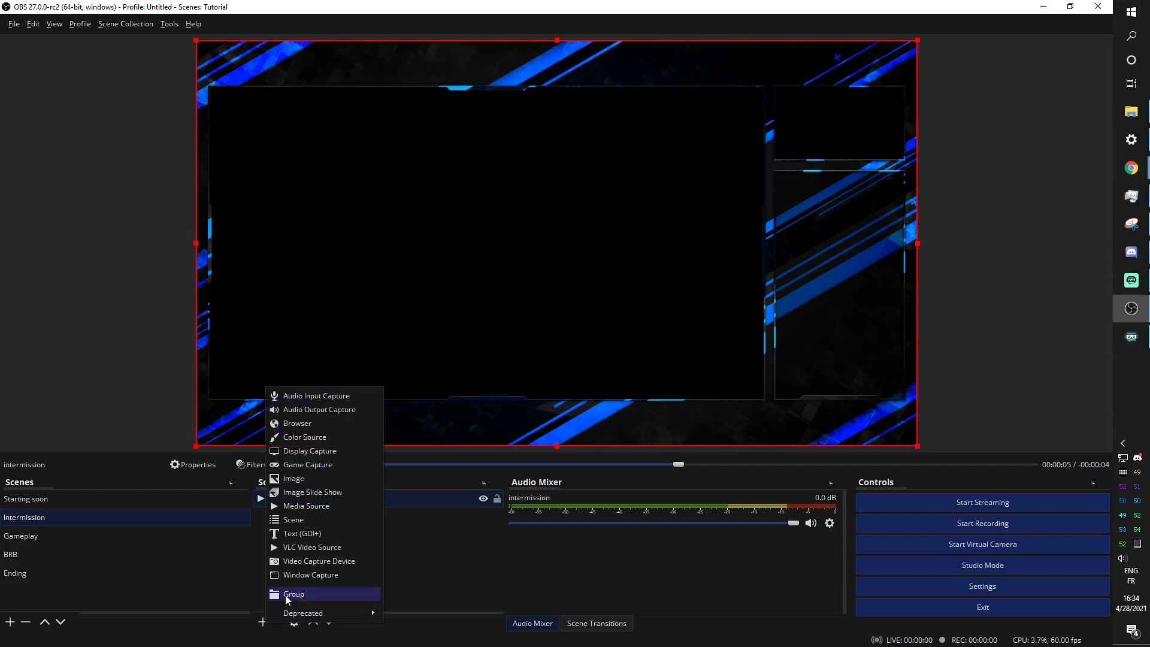
click(311, 562)
text(cam)
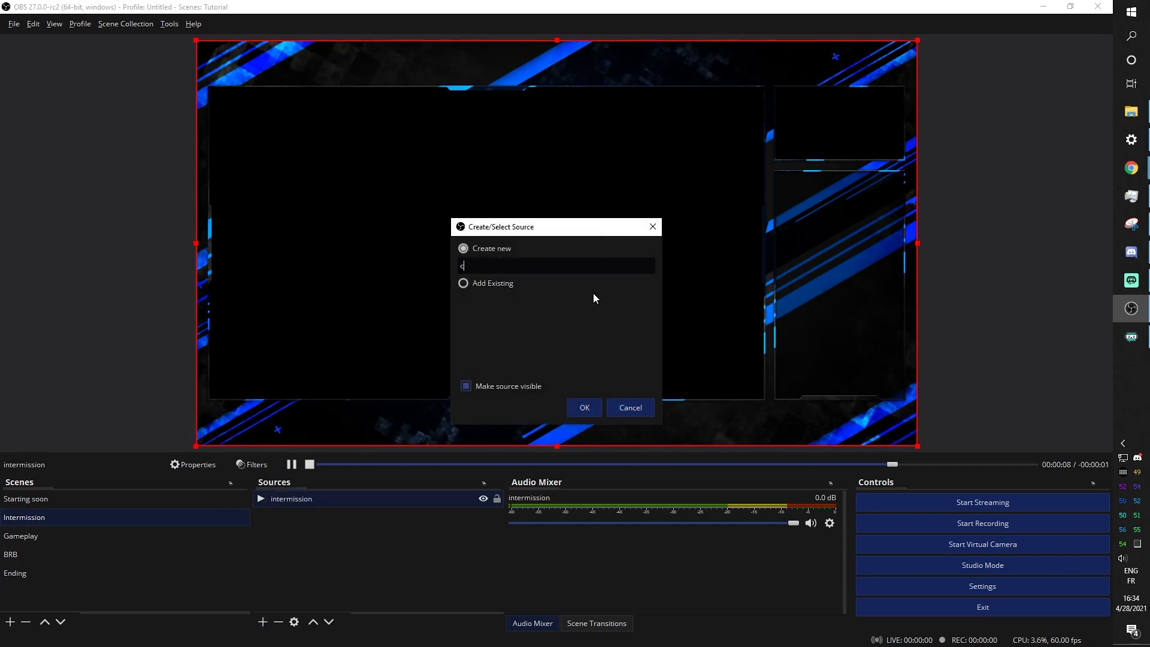
click(584, 408)
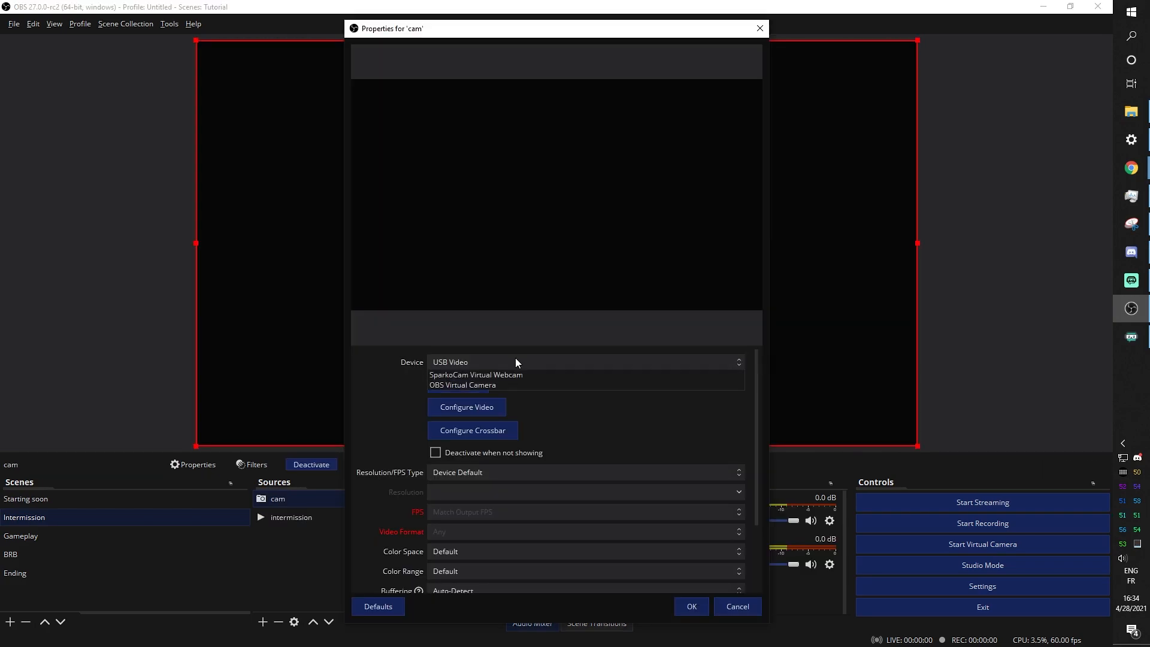
click(515, 359)
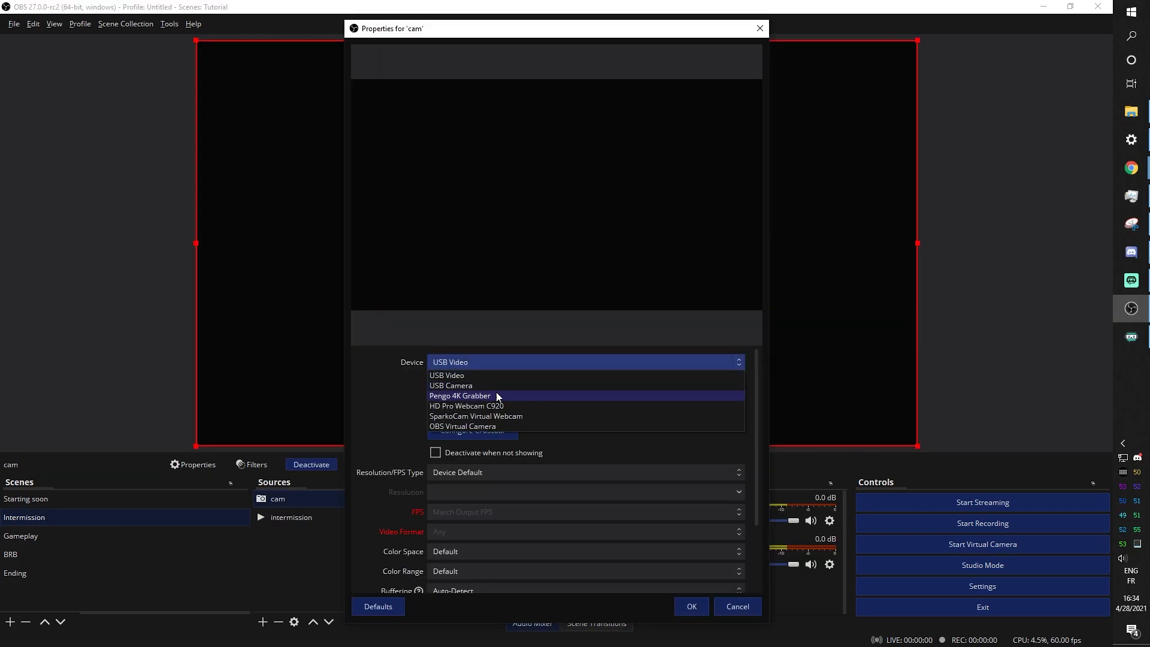
click(512, 364)
click(513, 364)
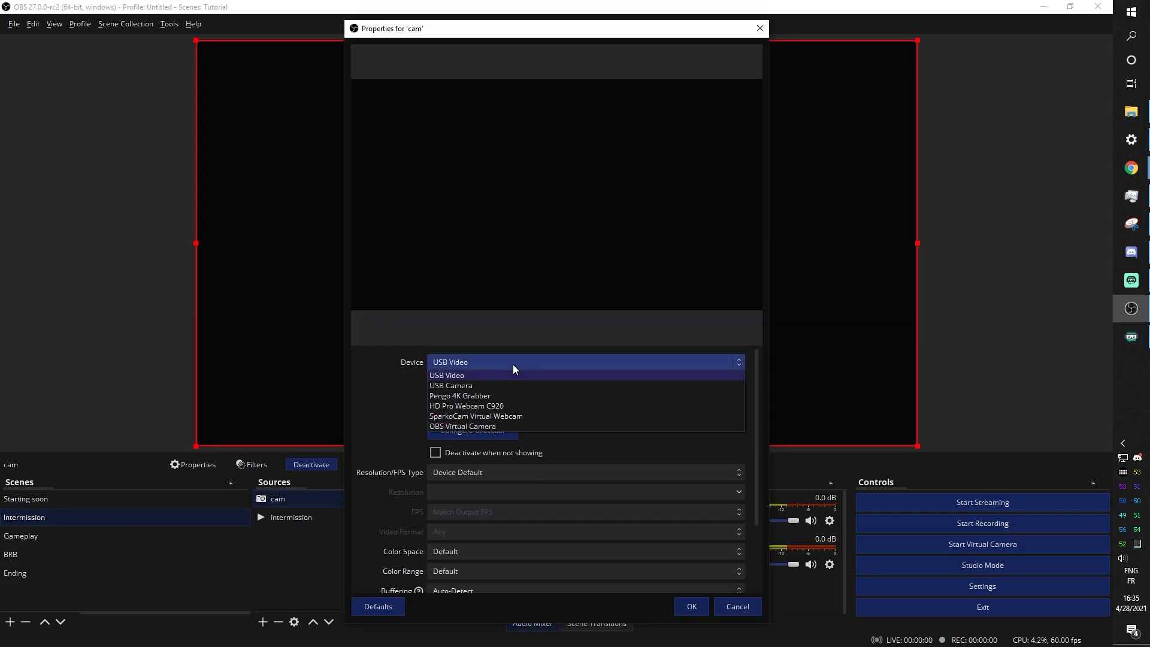
click(490, 396)
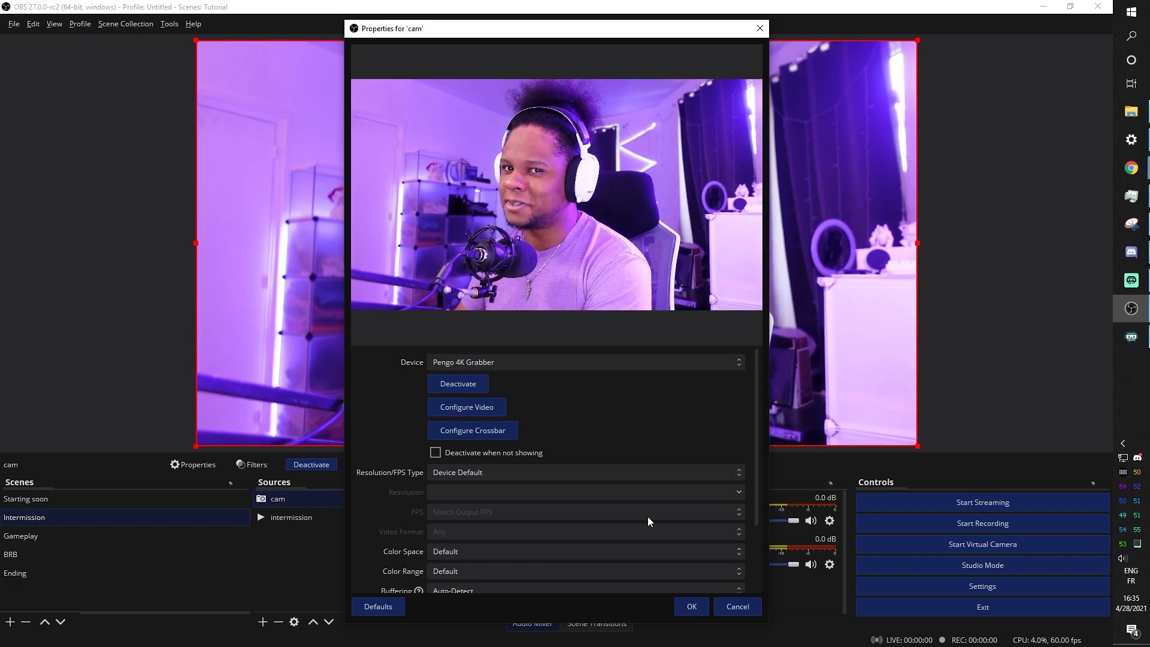
click(614, 362)
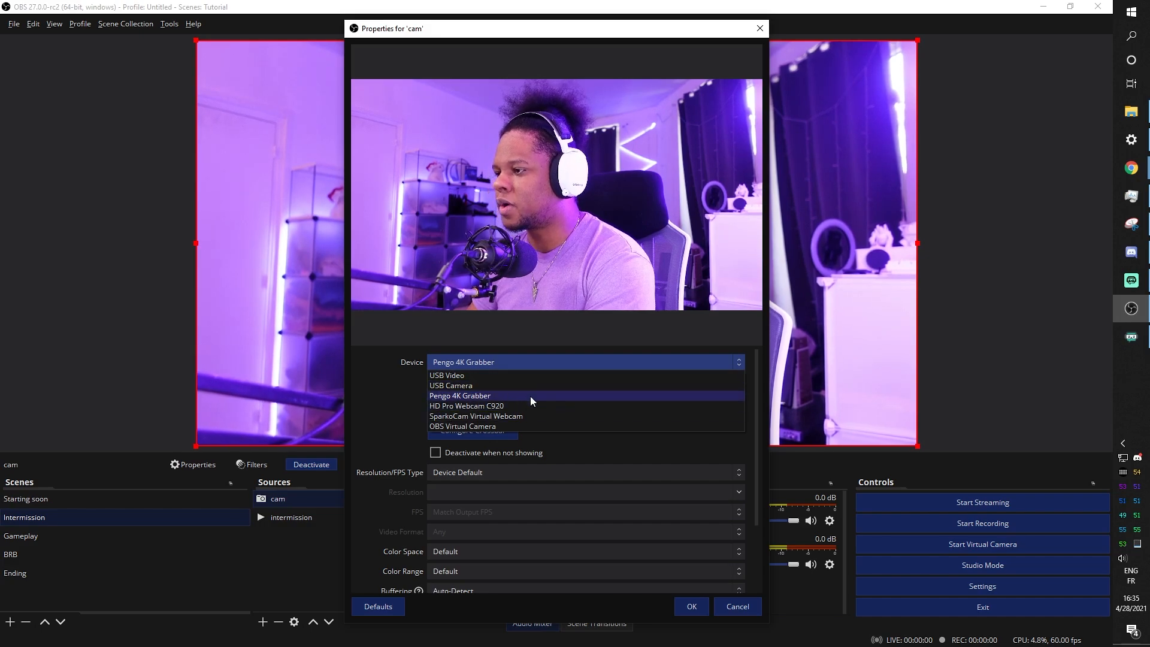
click(398, 354)
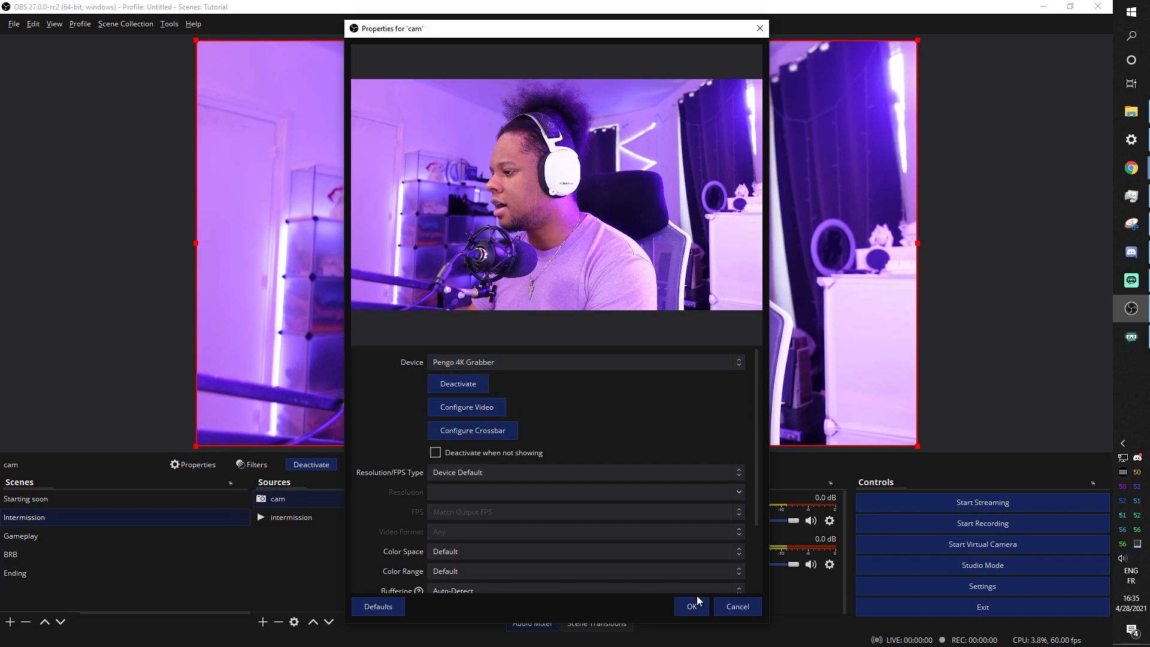
scroll(357, 423, down, 2)
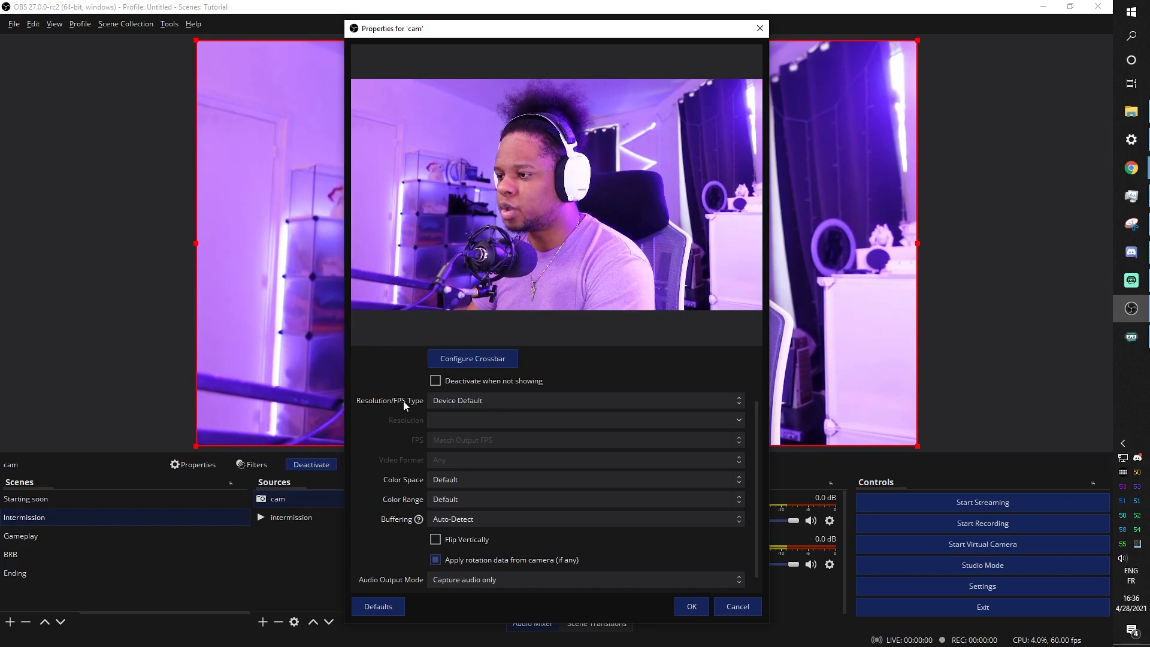
Try a custom 1920x1080 resolution for cam, then revert to Device Default
click(558, 403)
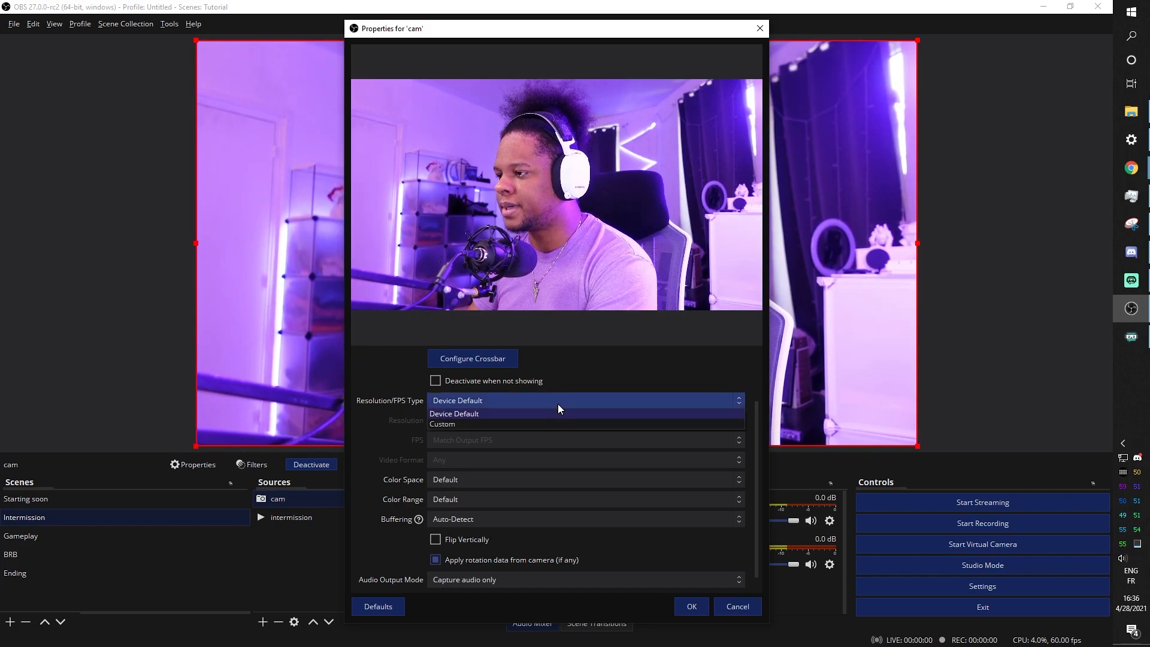
click(488, 428)
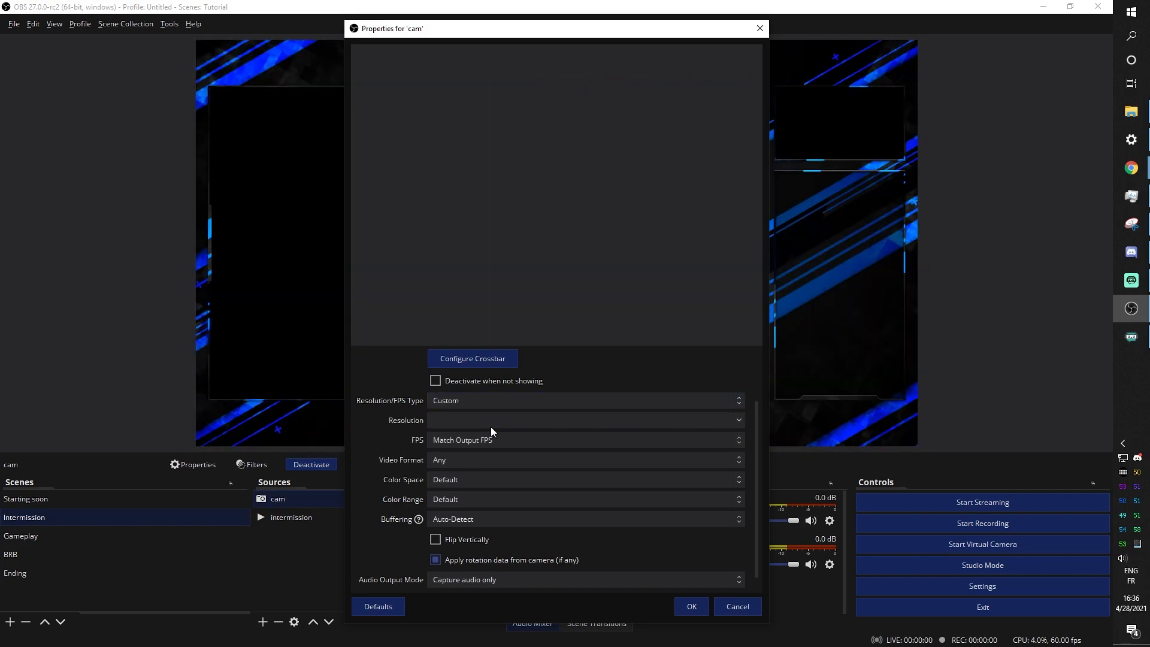
click(737, 419)
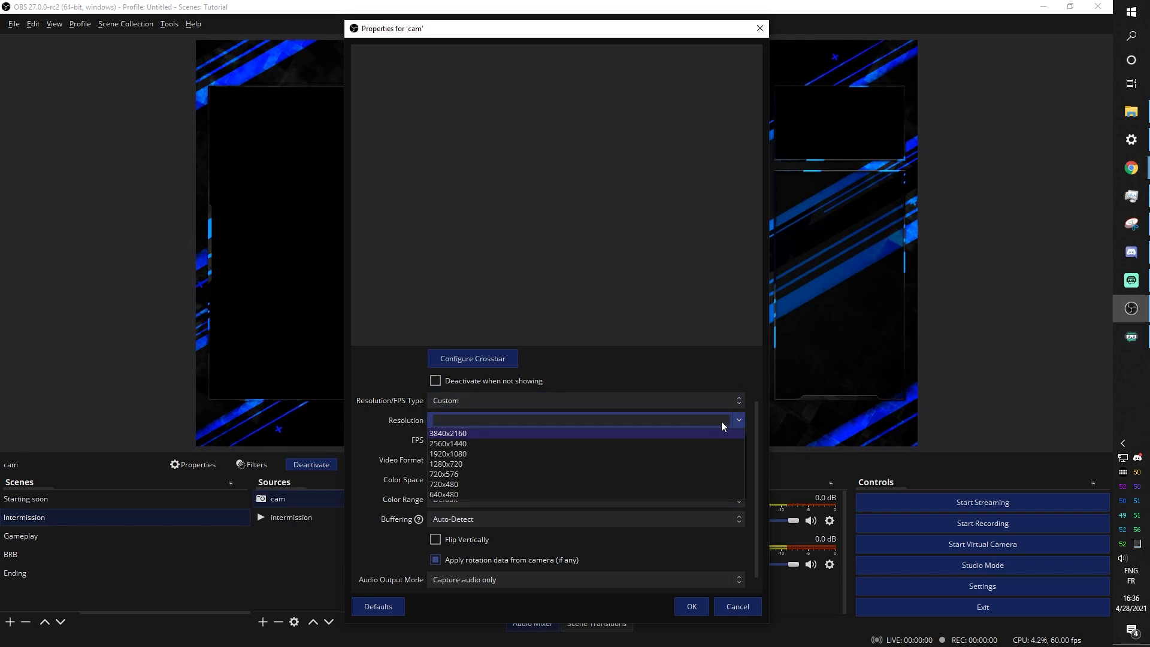
click(638, 455)
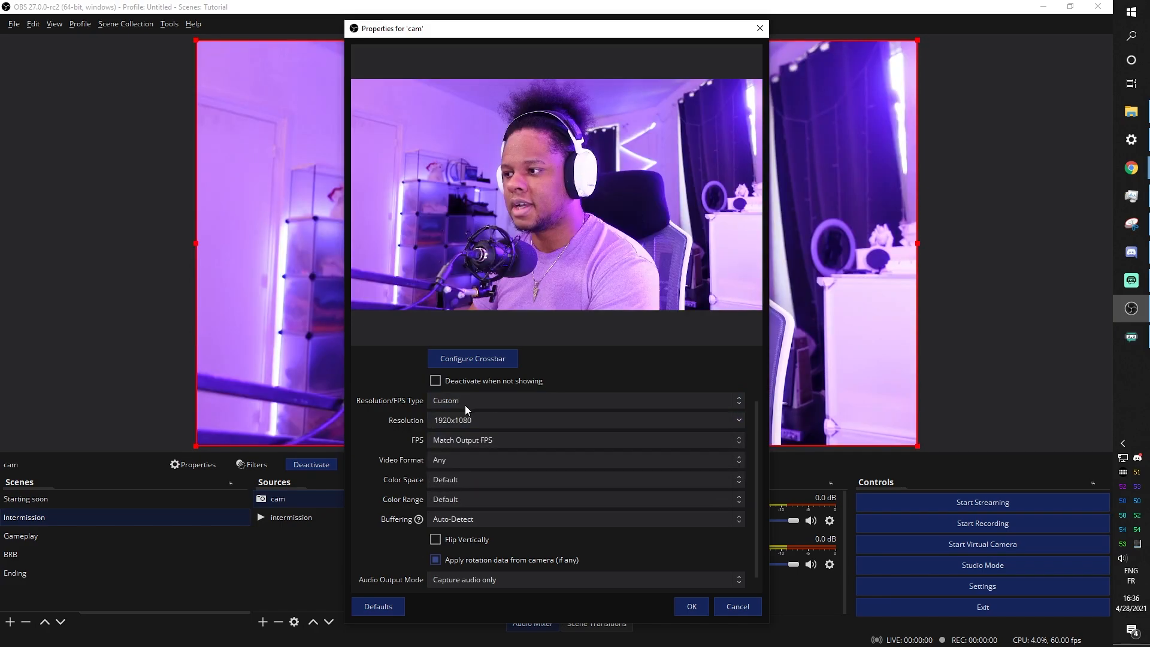
click(483, 400)
click(479, 415)
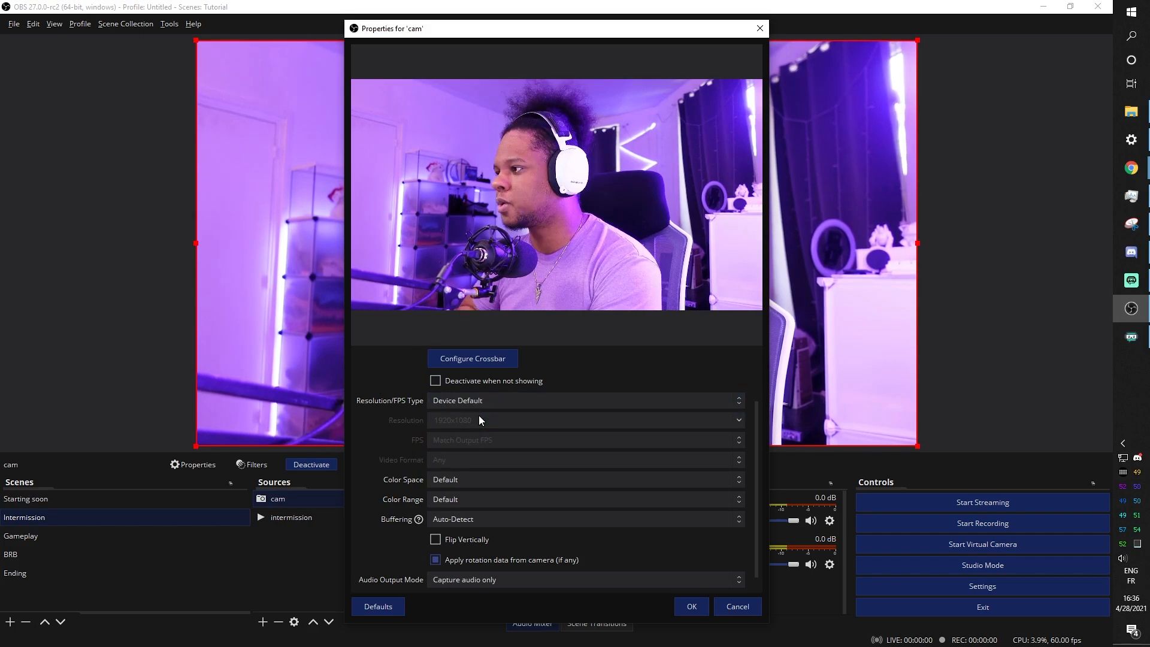
Confirm the cam properties and move cam below the intermission overlay in the Sources list
click(686, 609)
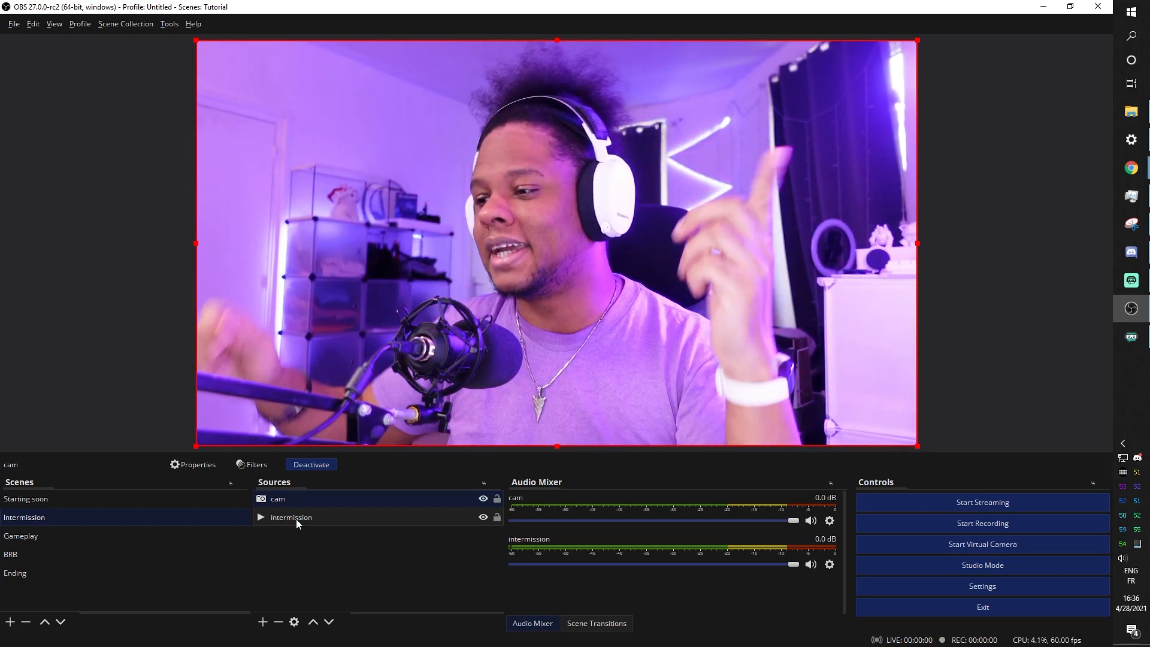
drag(289, 498, 294, 526)
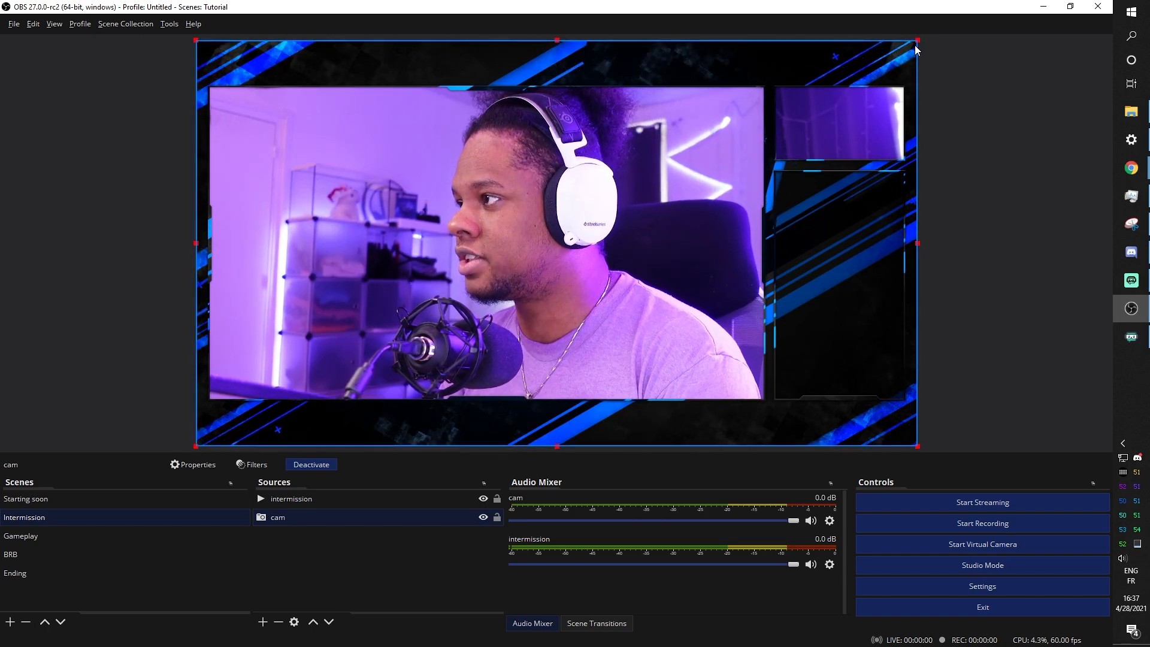
Lock the intermission overlay in place so it can't be moved
click(865, 61)
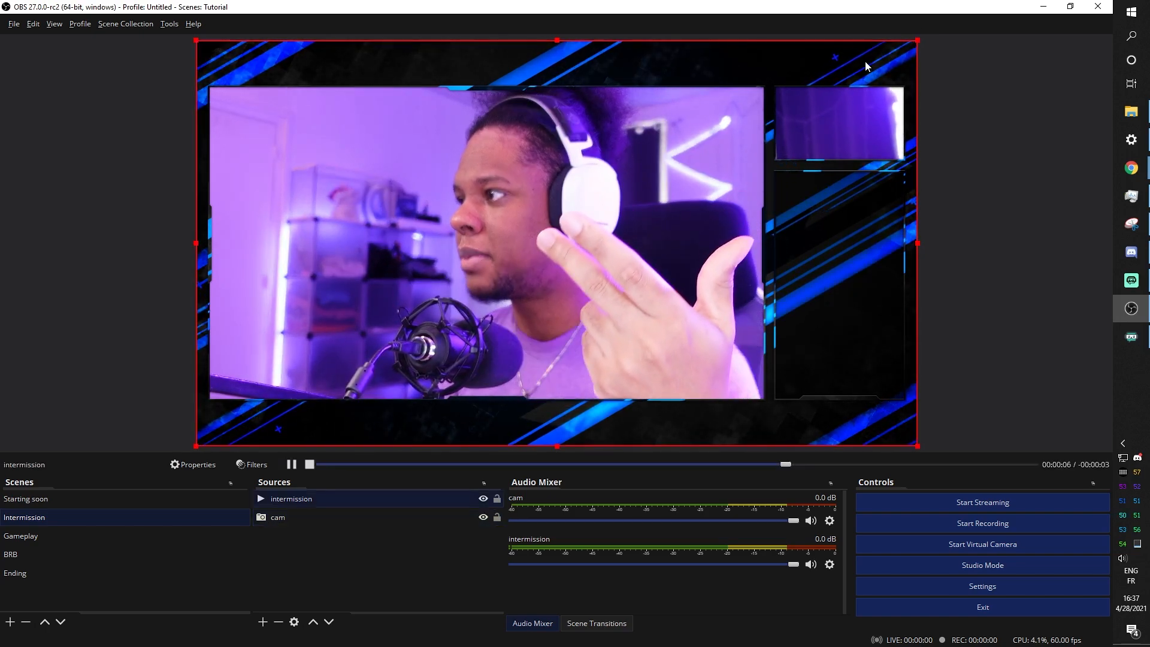
click(497, 499)
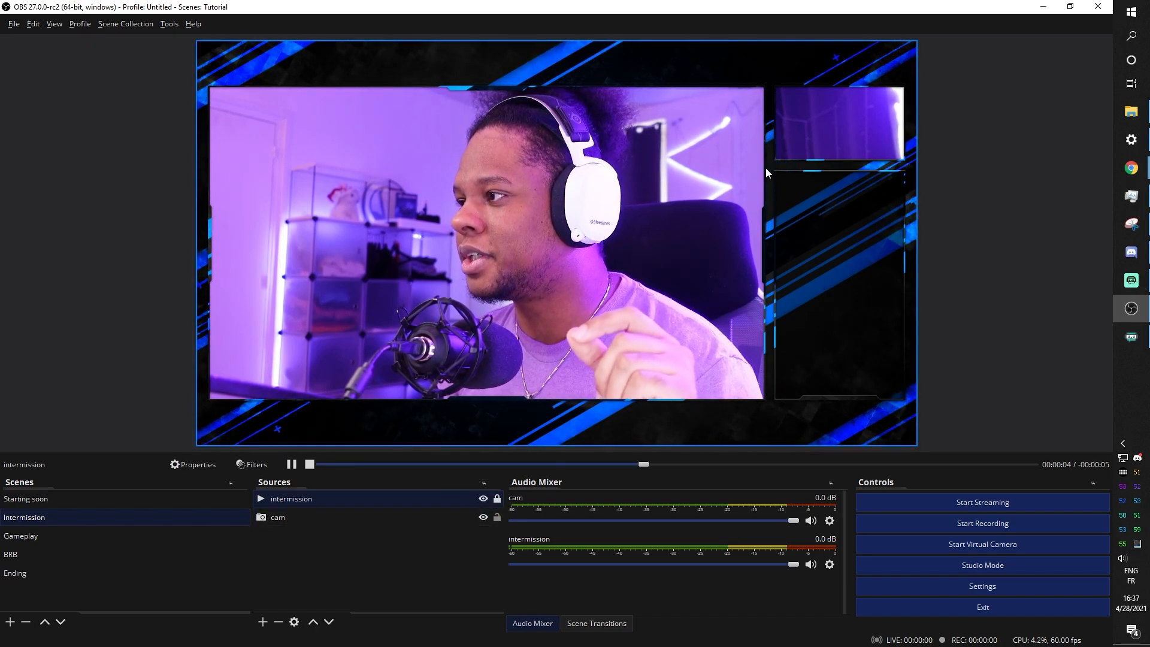
click(778, 71)
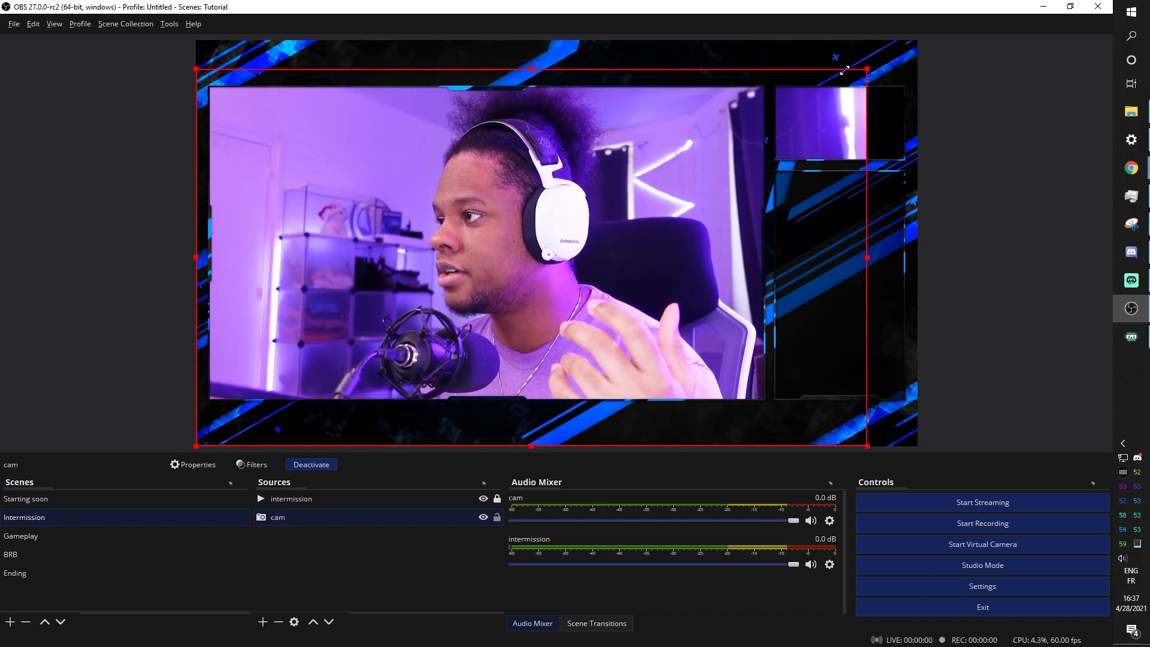
Resize and reposition the cam feed to fill the overlay's large camera frame
drag(909, 47, 808, 84)
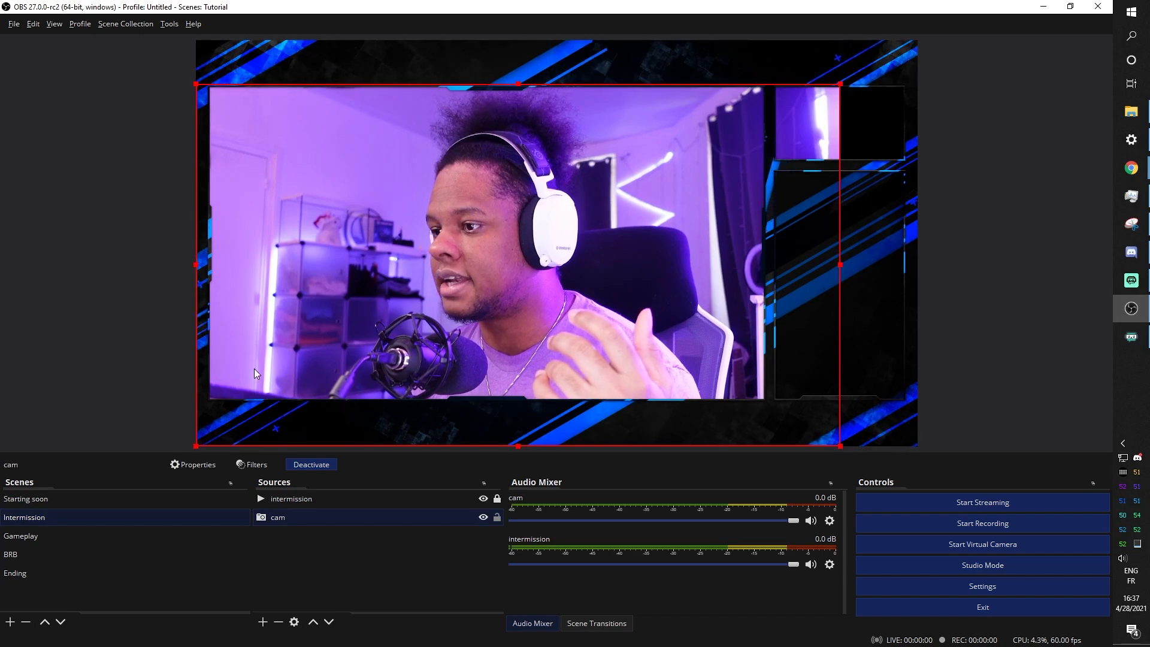
drag(196, 445, 207, 439)
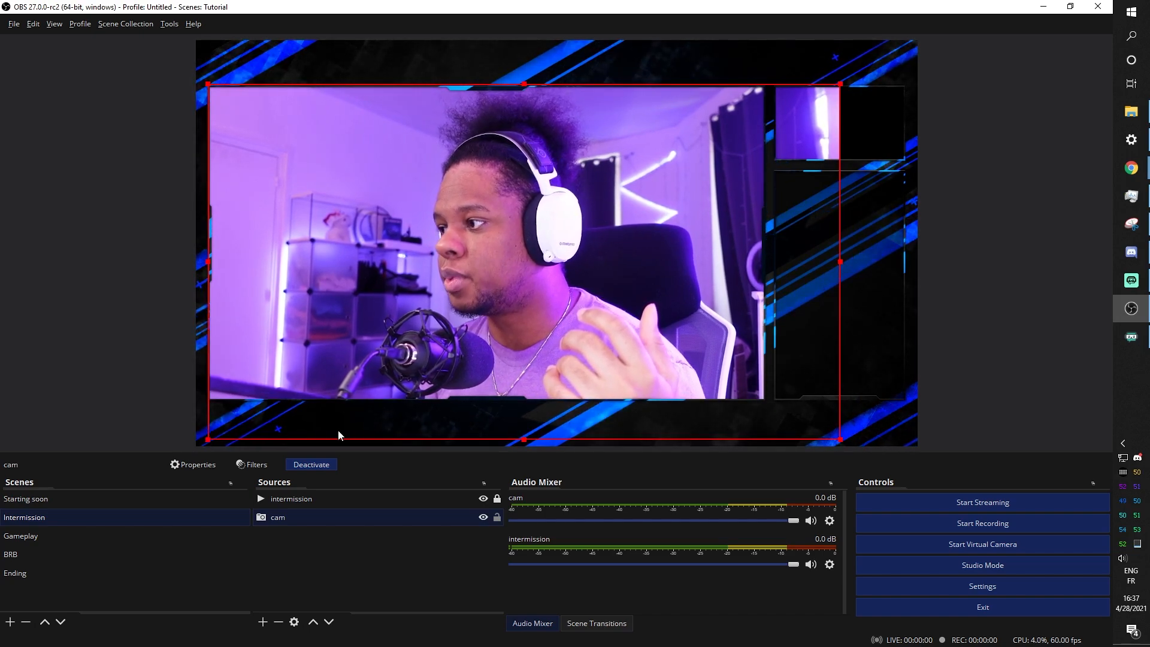
drag(840, 440, 903, 473)
drag(593, 269, 587, 229)
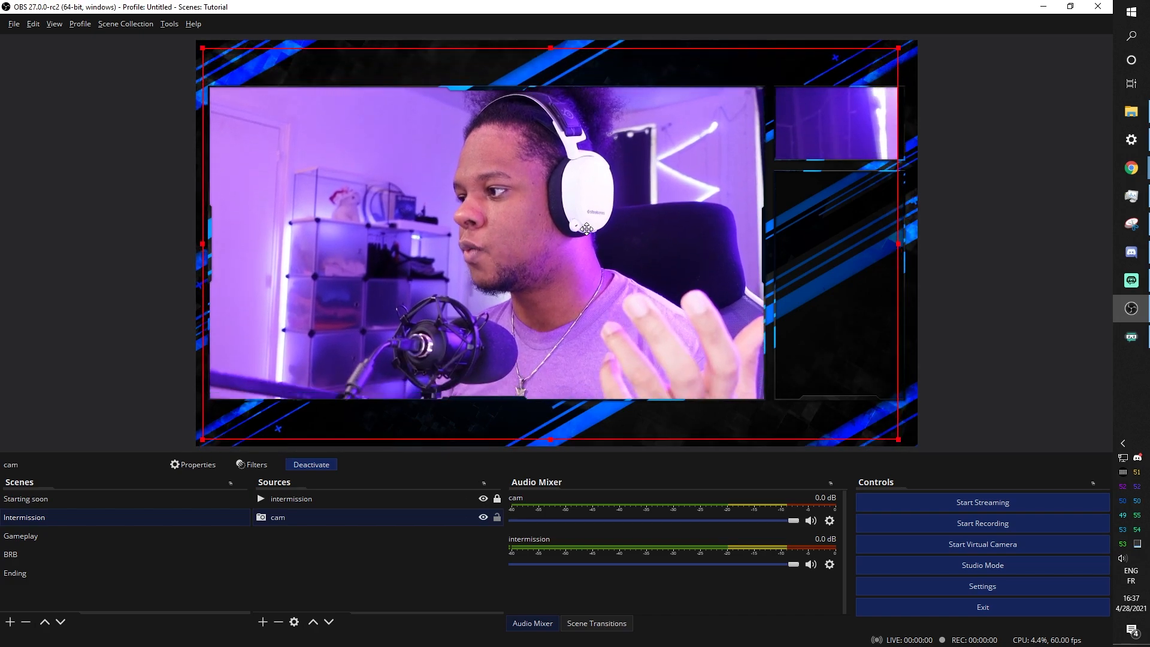
drag(896, 443, 834, 404)
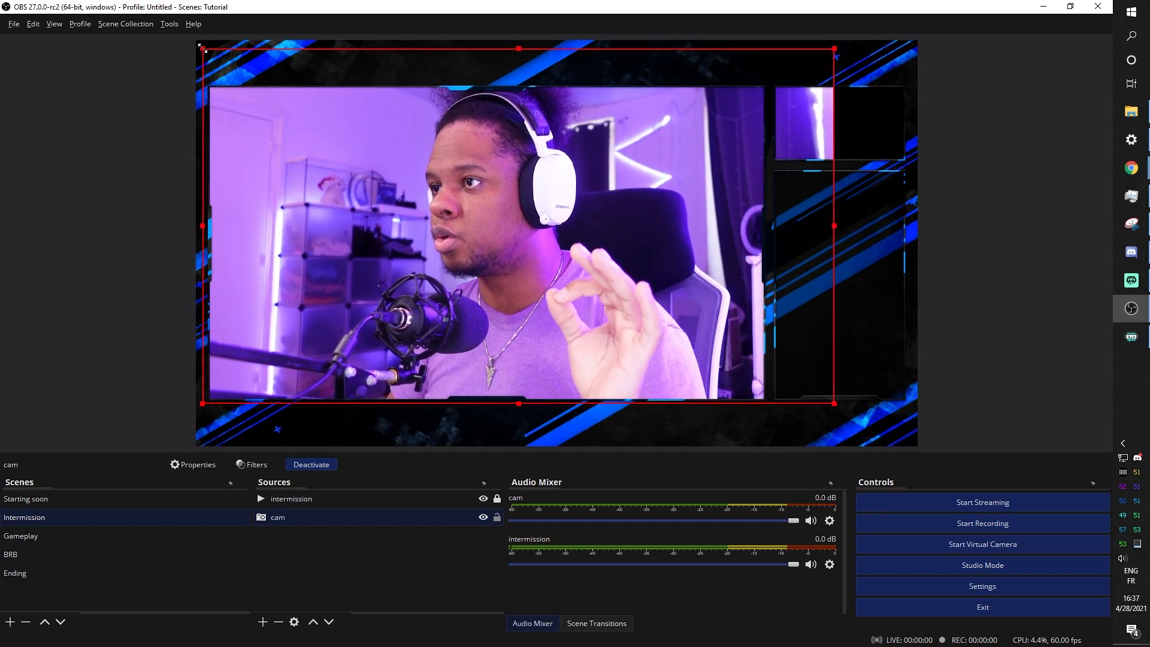
drag(202, 49, 208, 60)
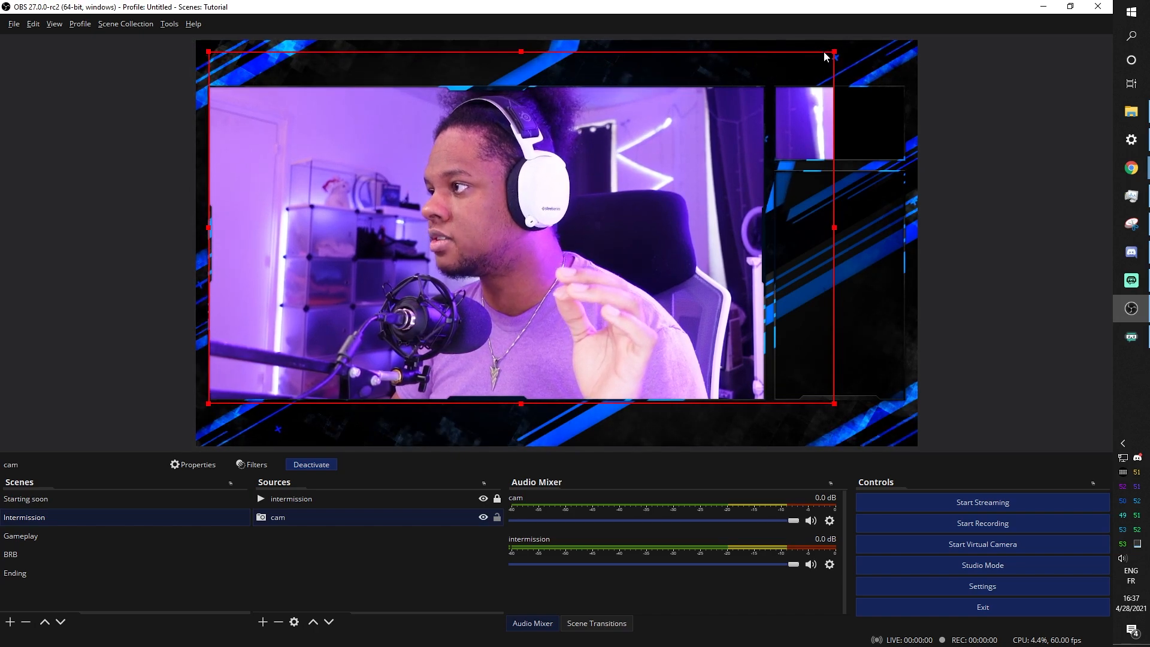
Shrink the webcam into the overlay's left panel and flip it horizontally
drag(834, 51, 798, 89)
drag(798, 89, 770, 92)
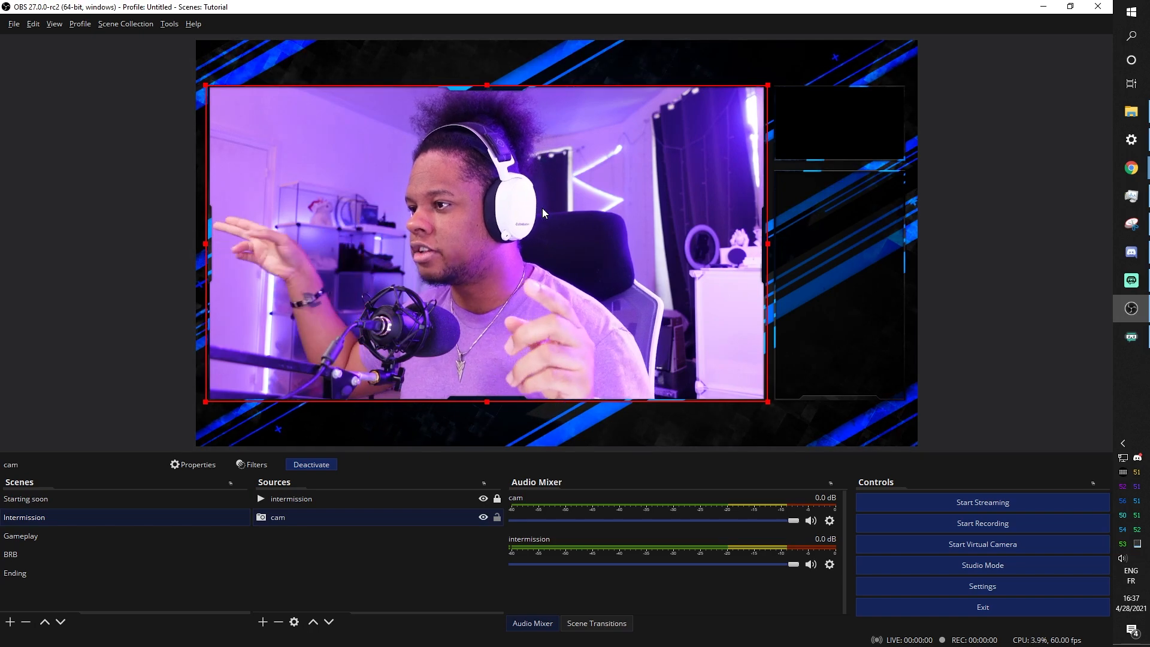
right_click(288, 518)
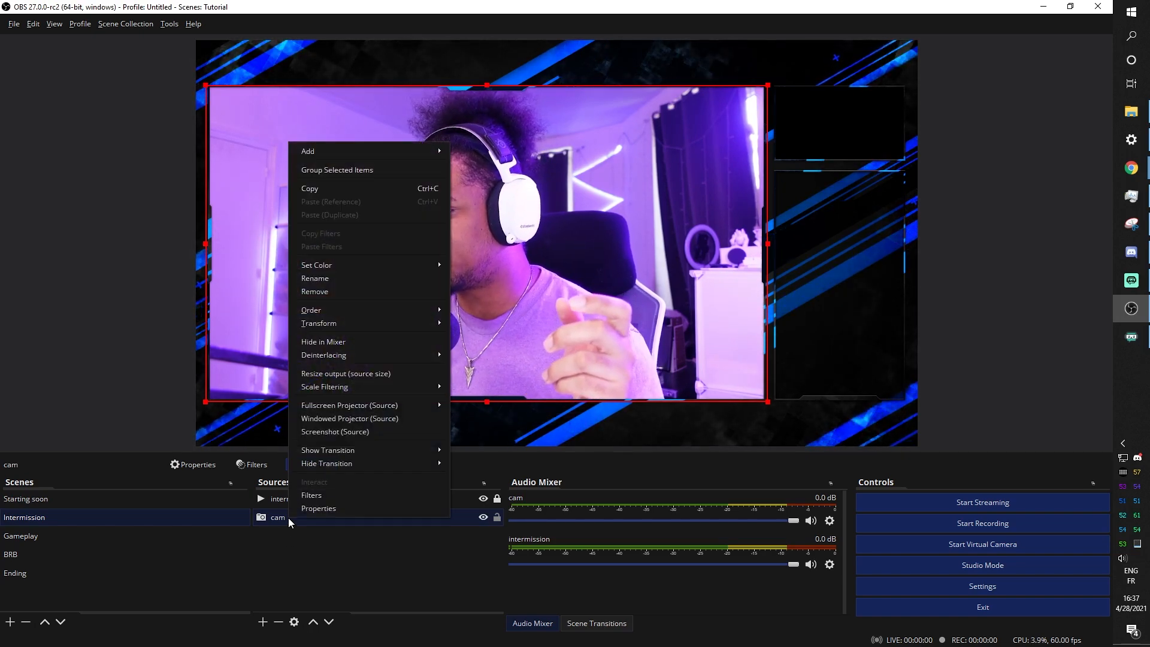
mouse_move(371, 328)
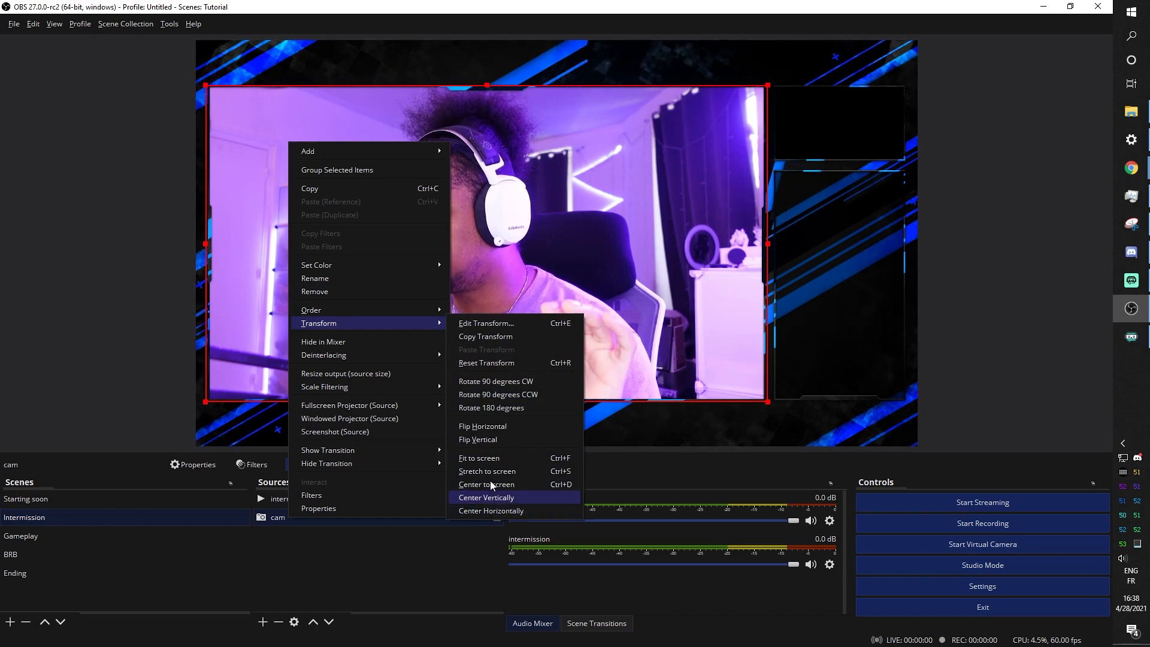
click(482, 428)
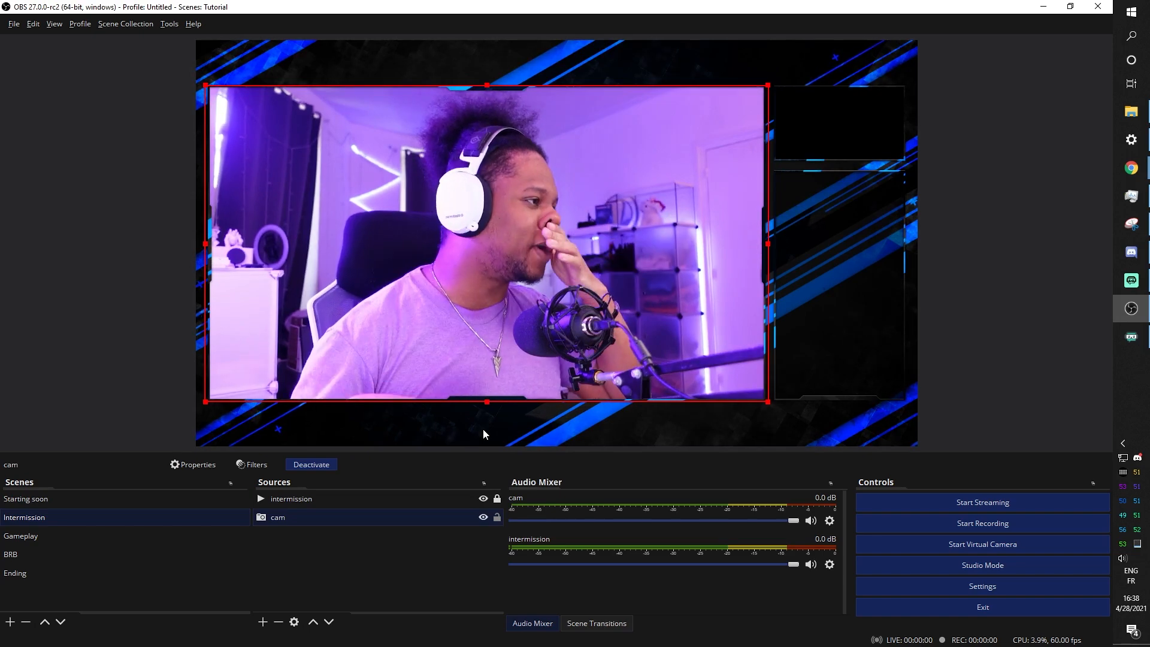
click(293, 549)
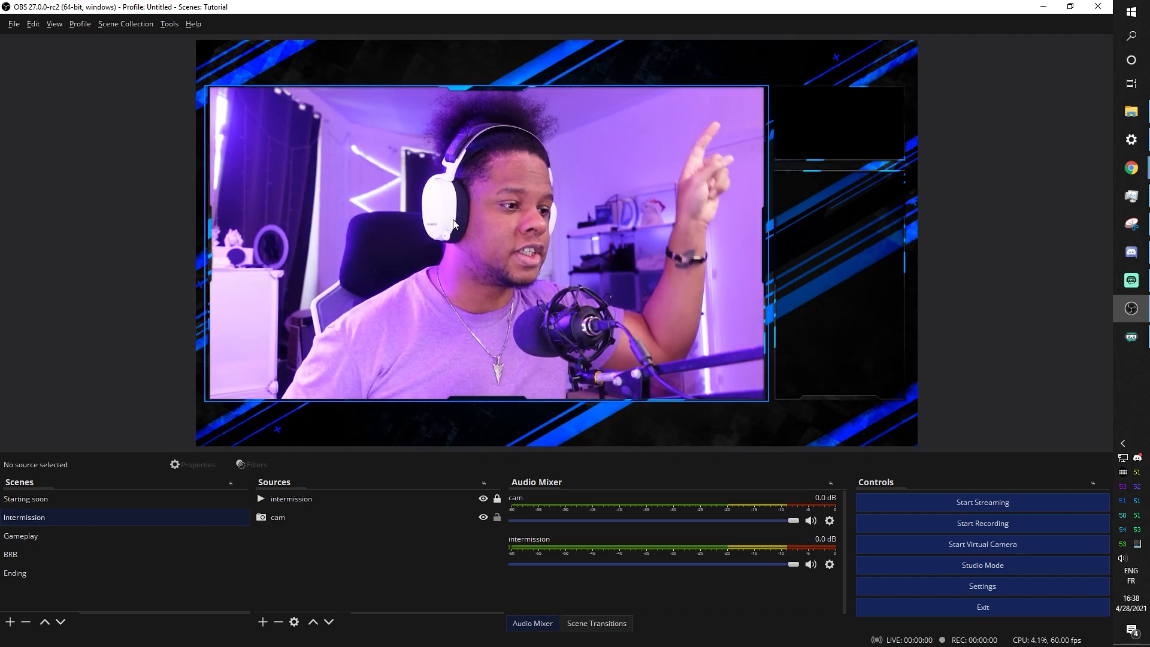
Add the existing 'cam' Video Capture Device source to the Gameplay scene
click(36, 538)
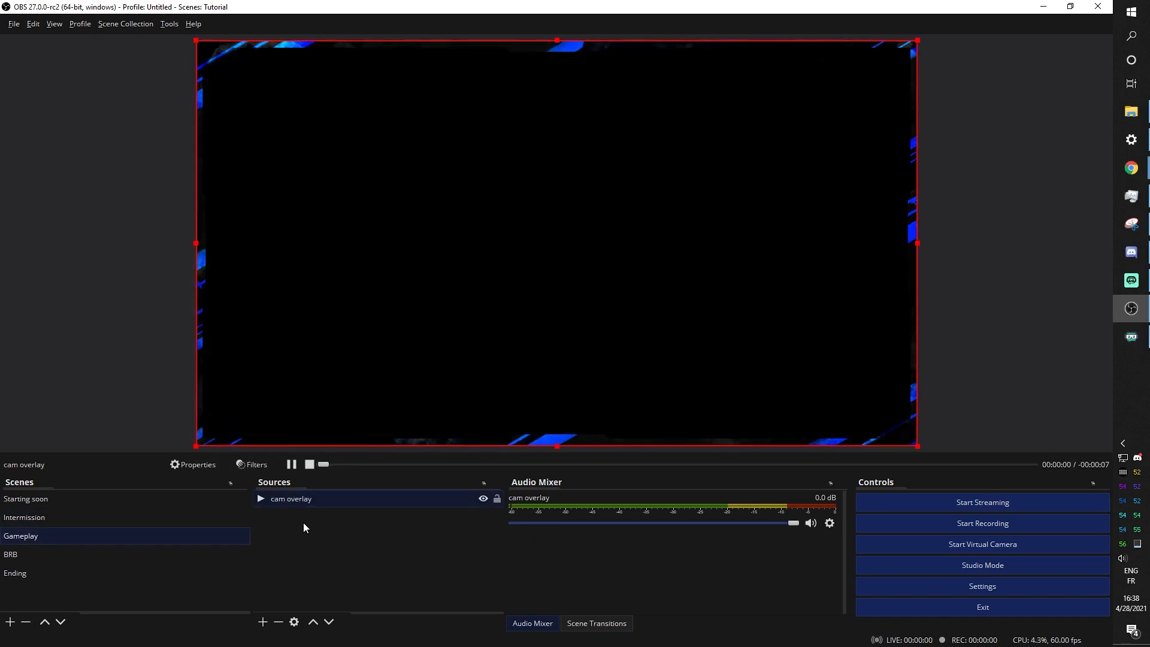
click(304, 548)
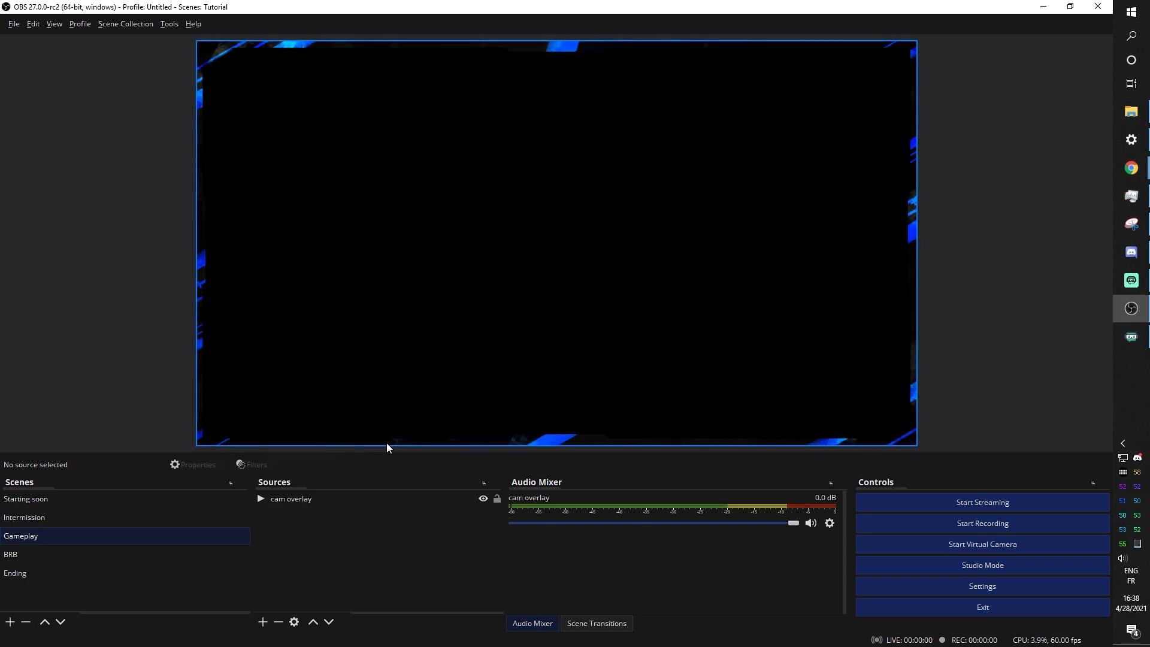
click(264, 622)
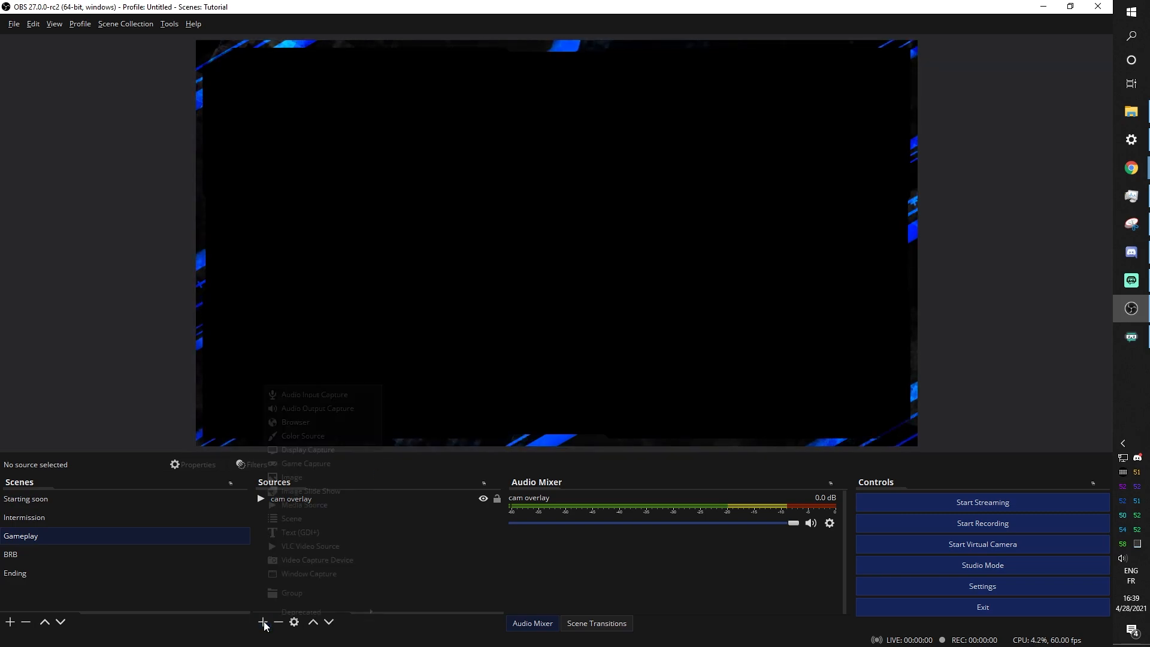
click(299, 560)
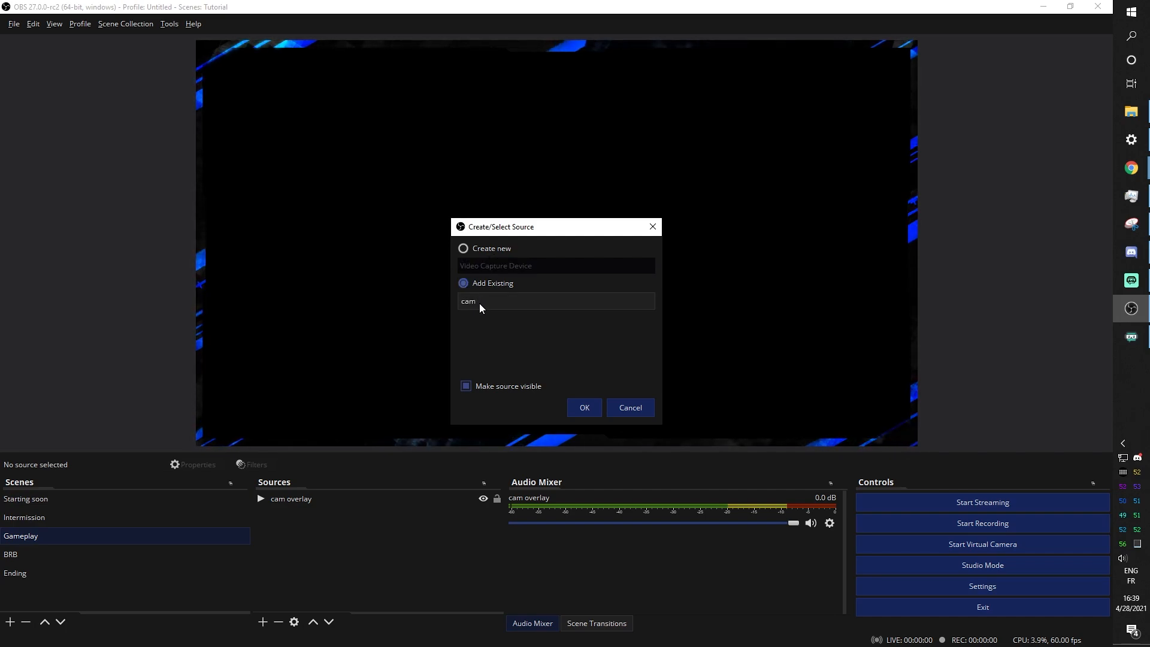
click(587, 411)
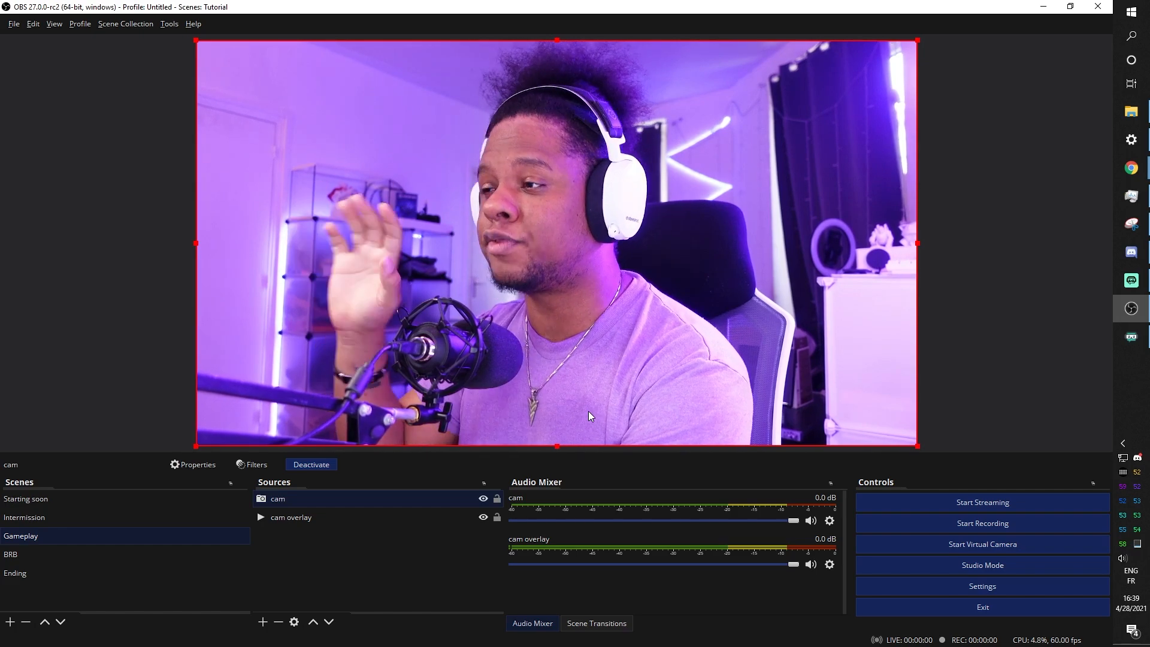
Mirror the cam horizontally and move it beneath the cam overlay in layer order
right_click(462, 214)
mouse_move(562, 267)
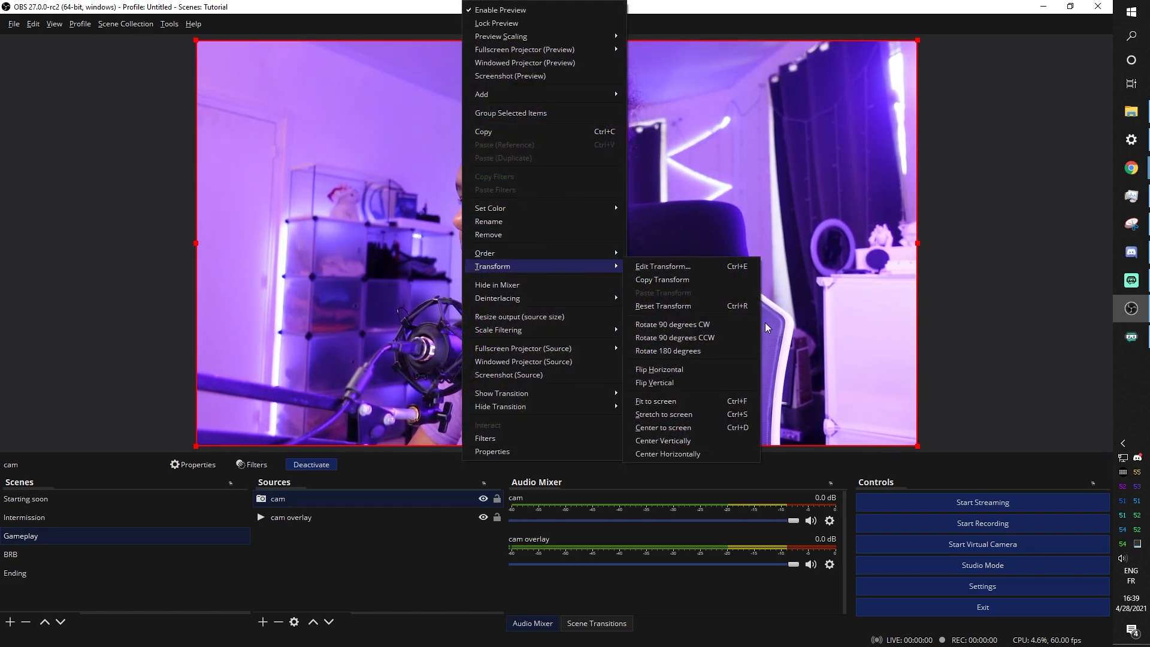
click(686, 367)
drag(293, 499, 305, 524)
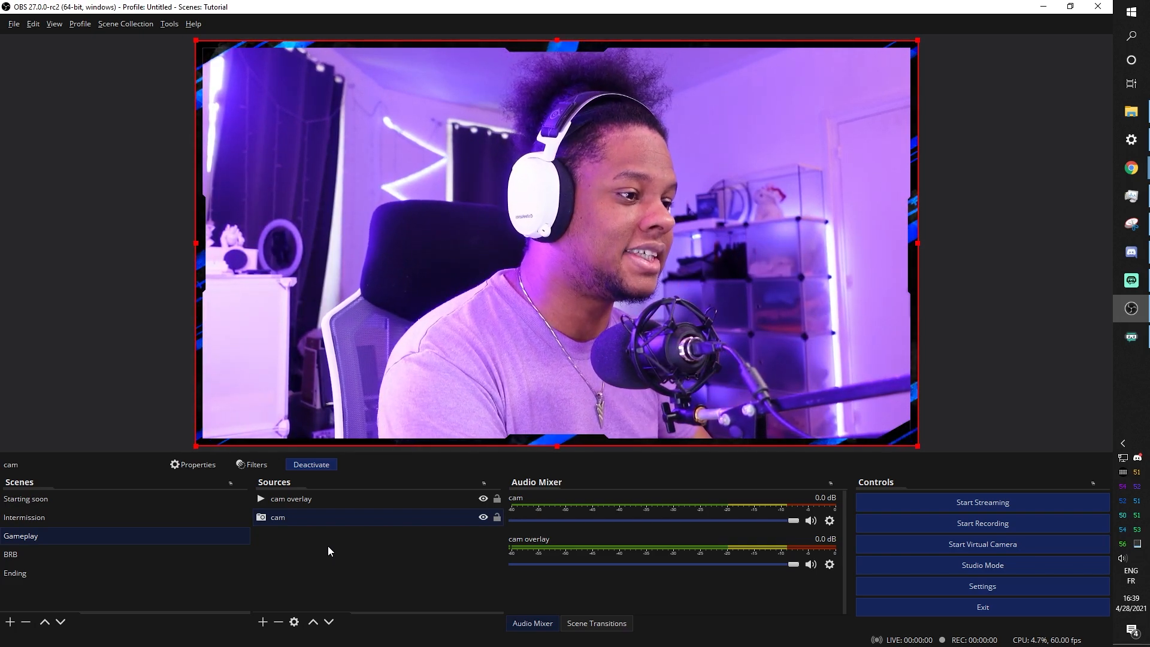
Group cam and cam overlay into a collapsed group named 'Camera group'
ctrl+click(331, 503)
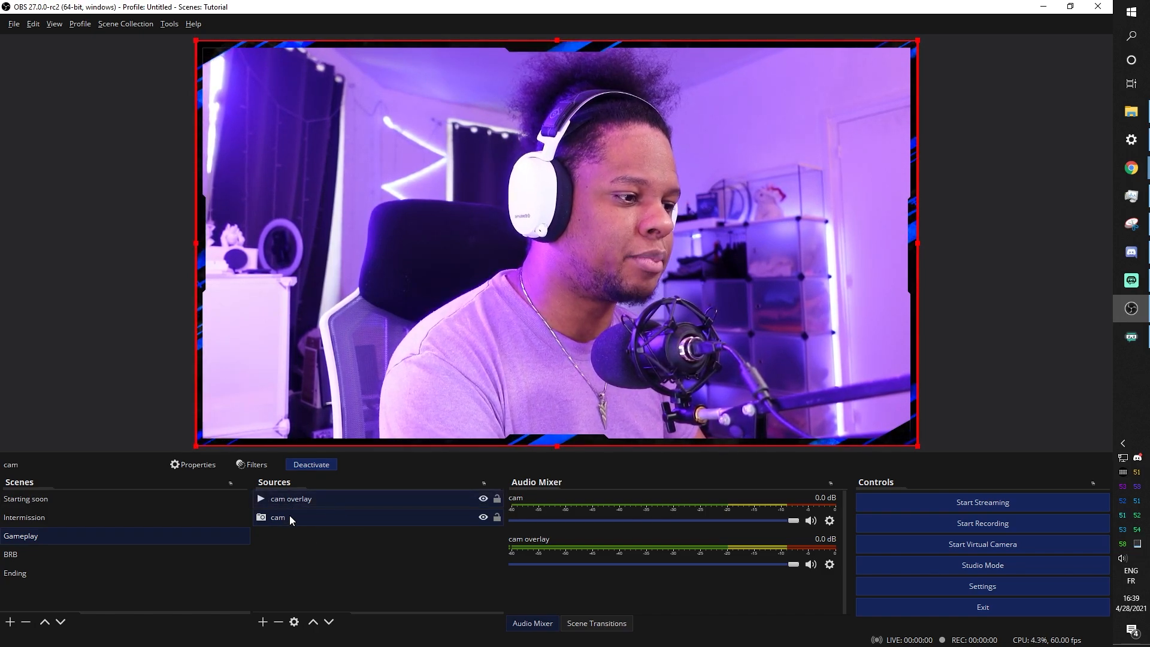
right_click(345, 523)
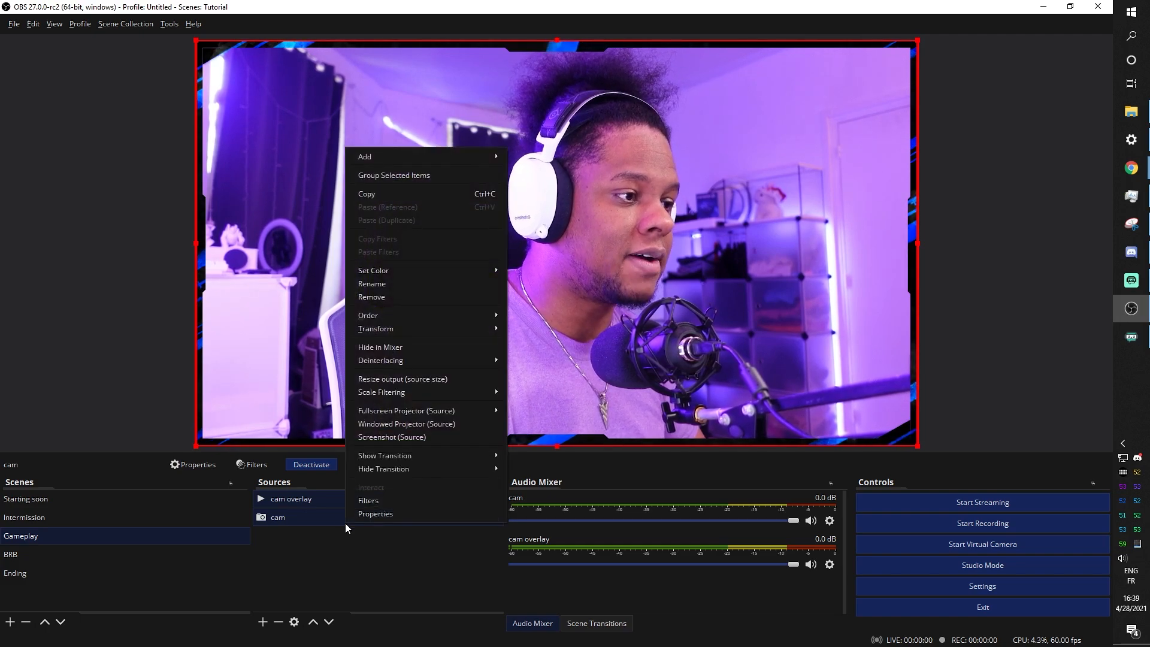
click(394, 175)
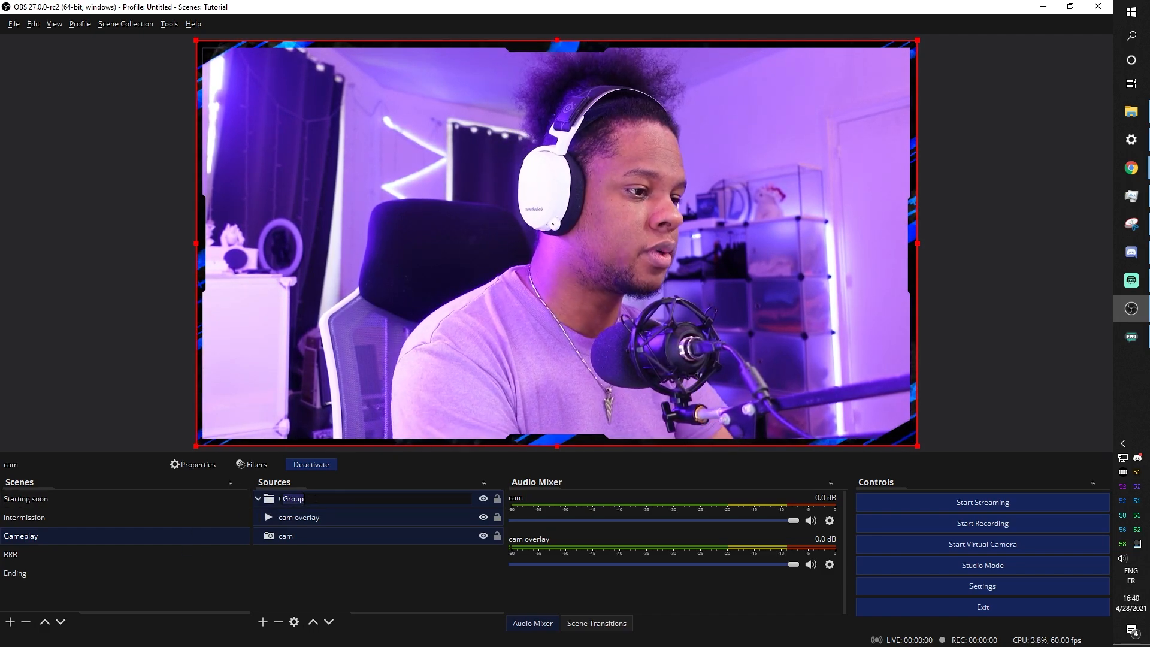
text(Camera g)
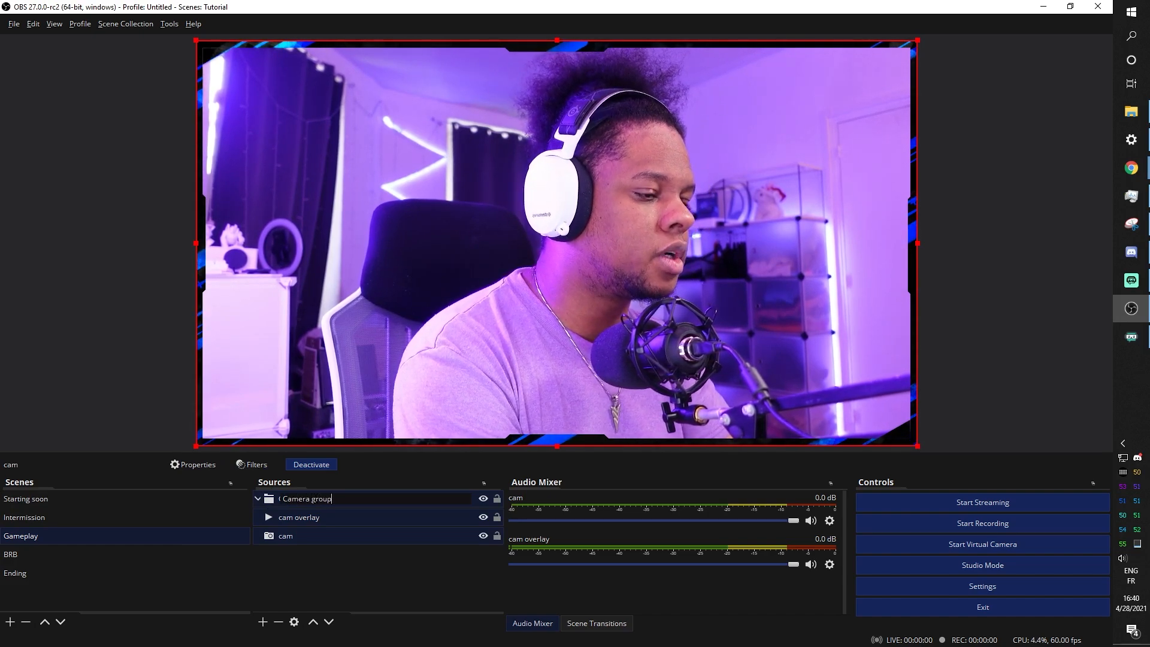
key(Return)
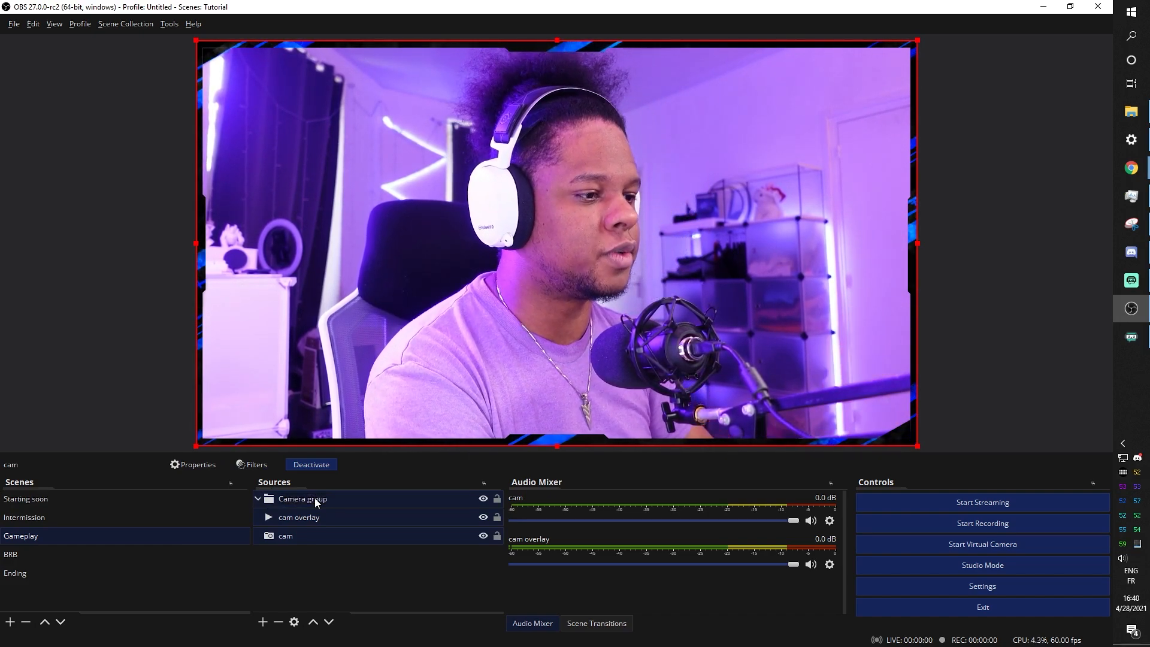
click(259, 499)
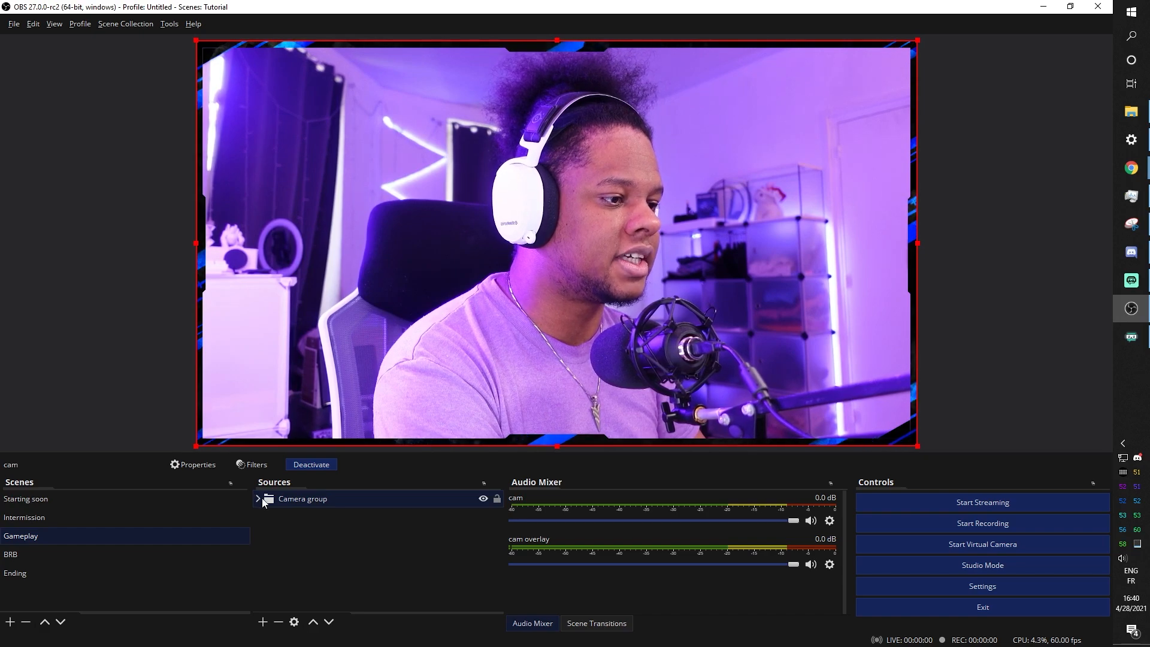
Shrink the Camera group into a small box toward the left of the scene
click(304, 530)
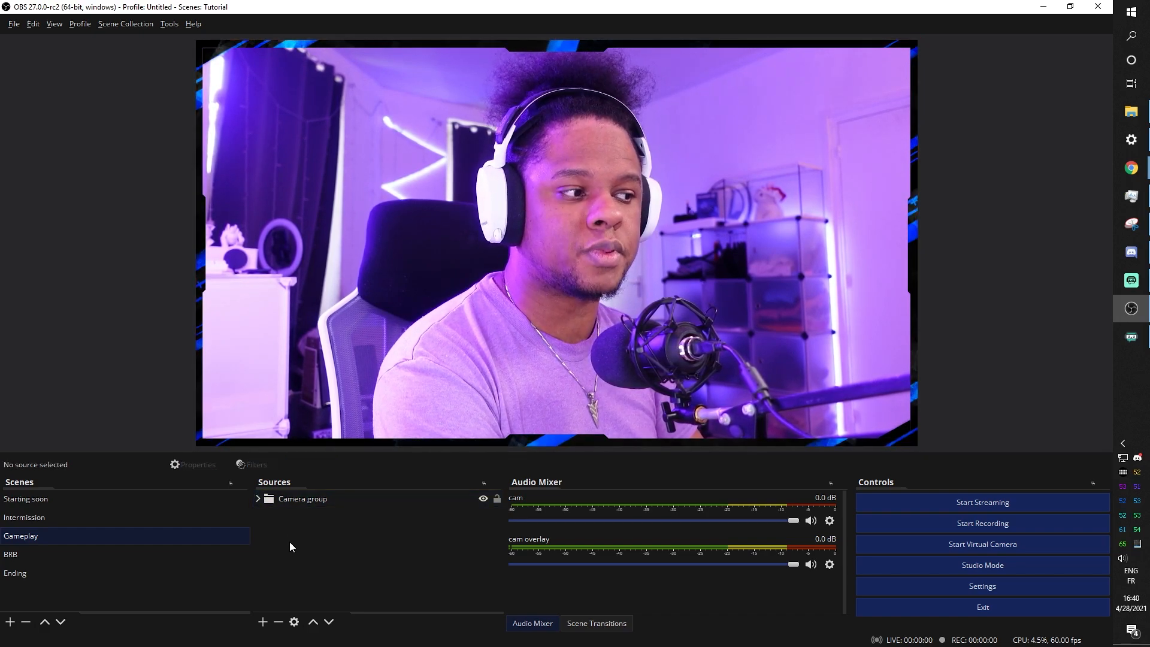
click(312, 501)
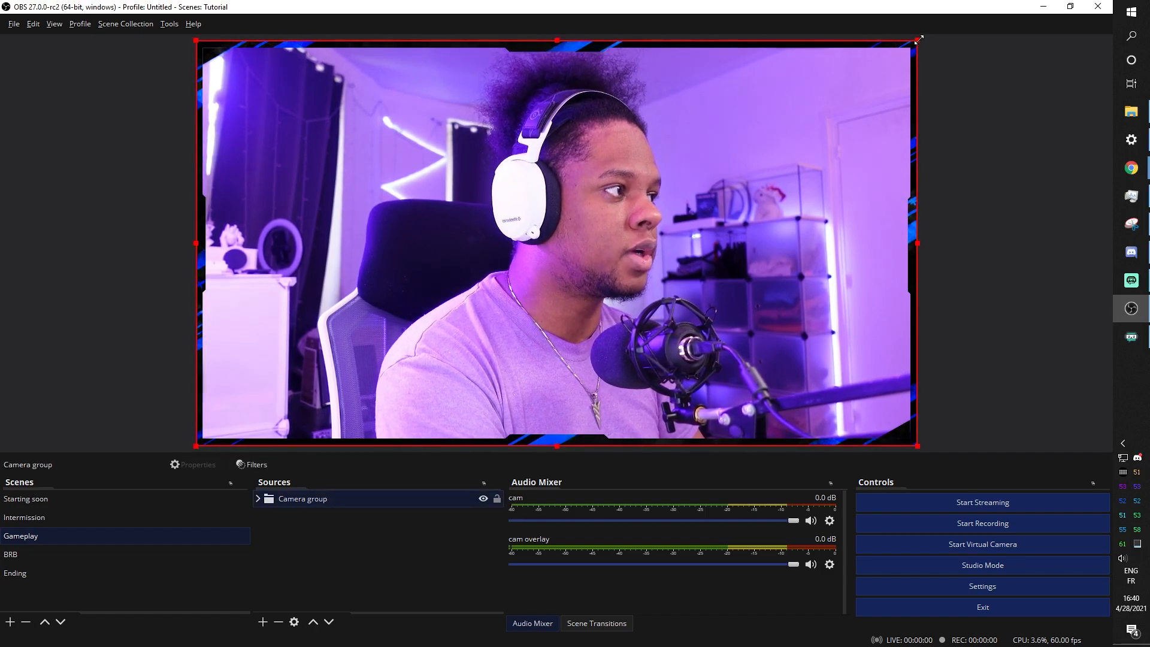
drag(918, 39, 418, 192)
click(229, 132)
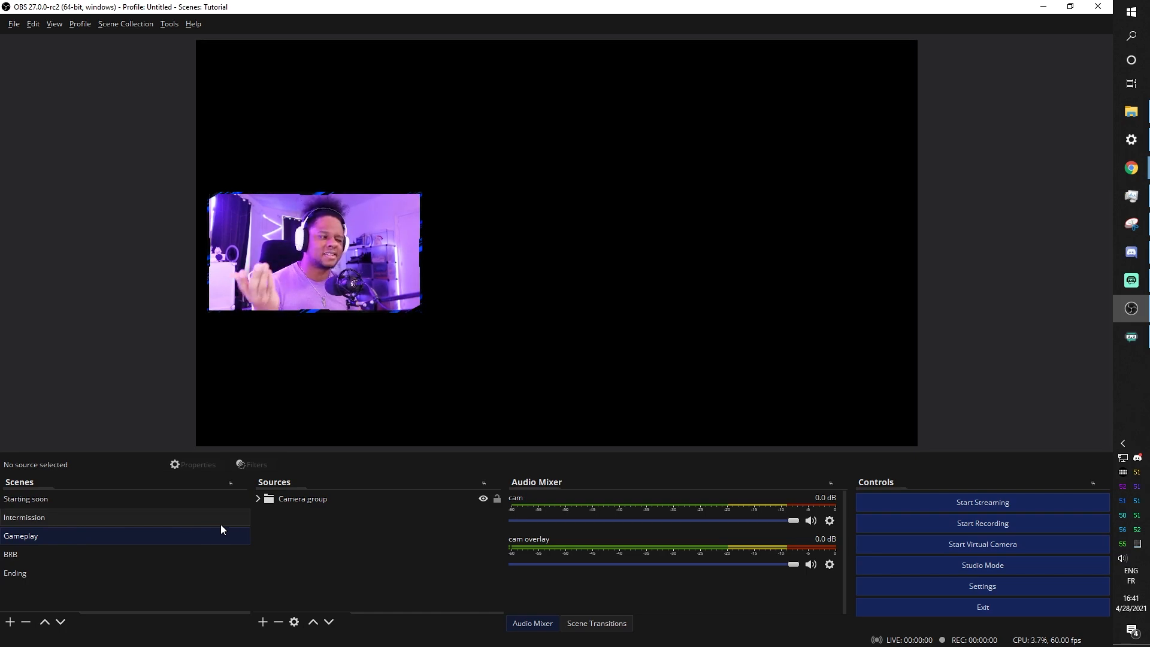
Add a Game Capture source with Mode set to 'Capture specific window'
click(262, 623)
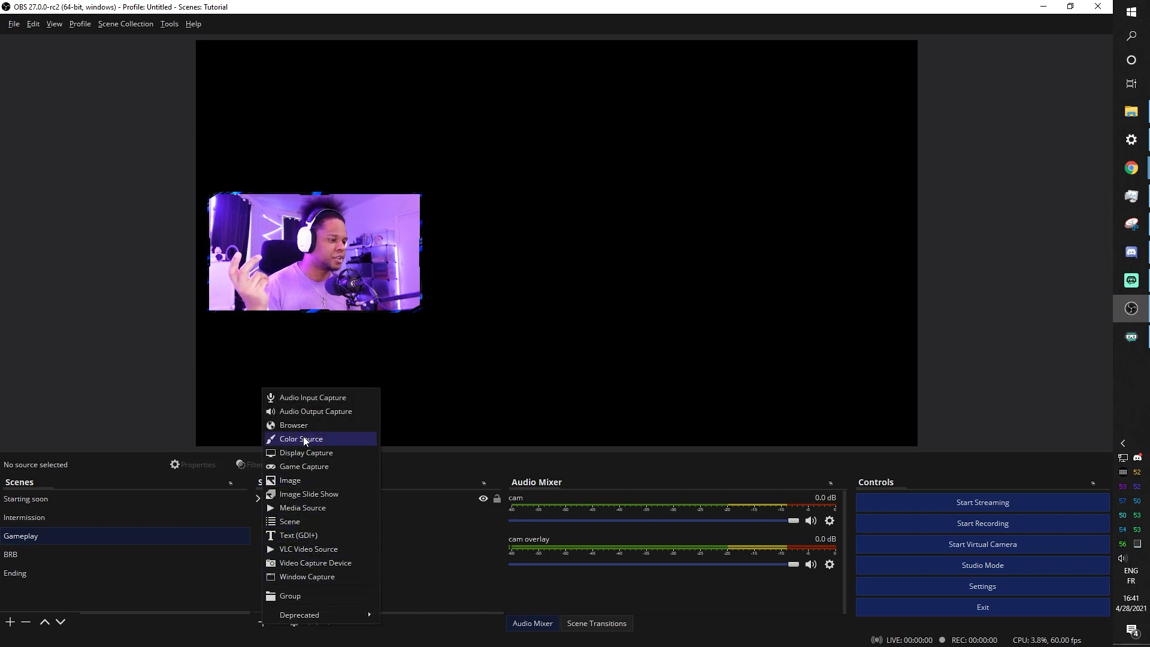
click(302, 467)
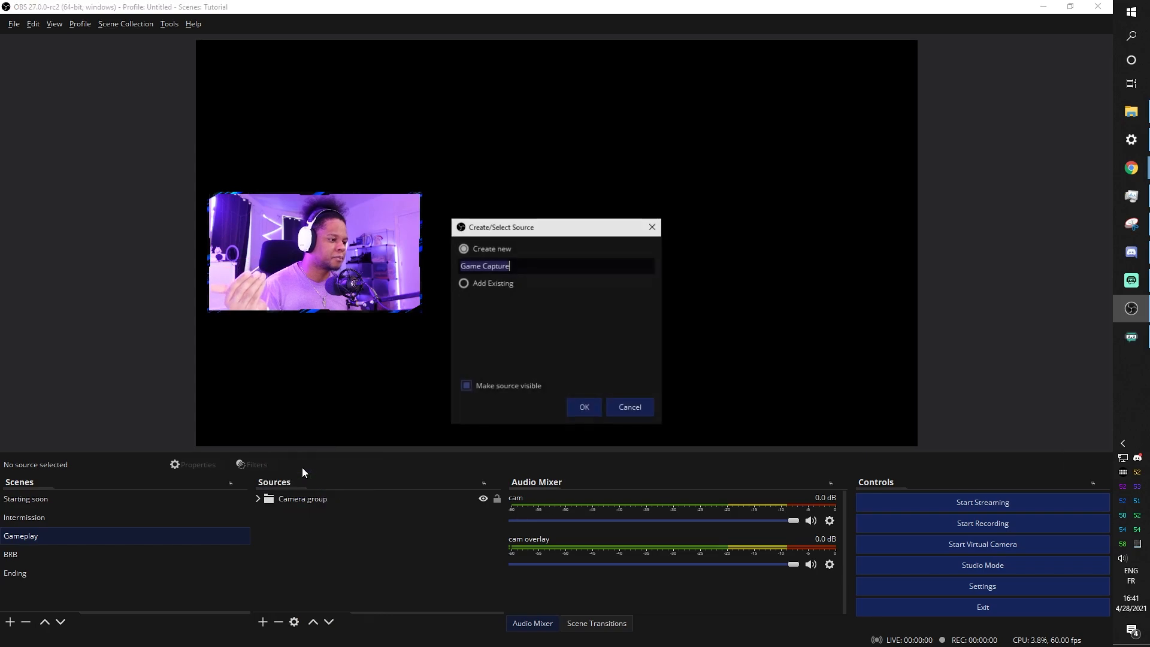
click(588, 409)
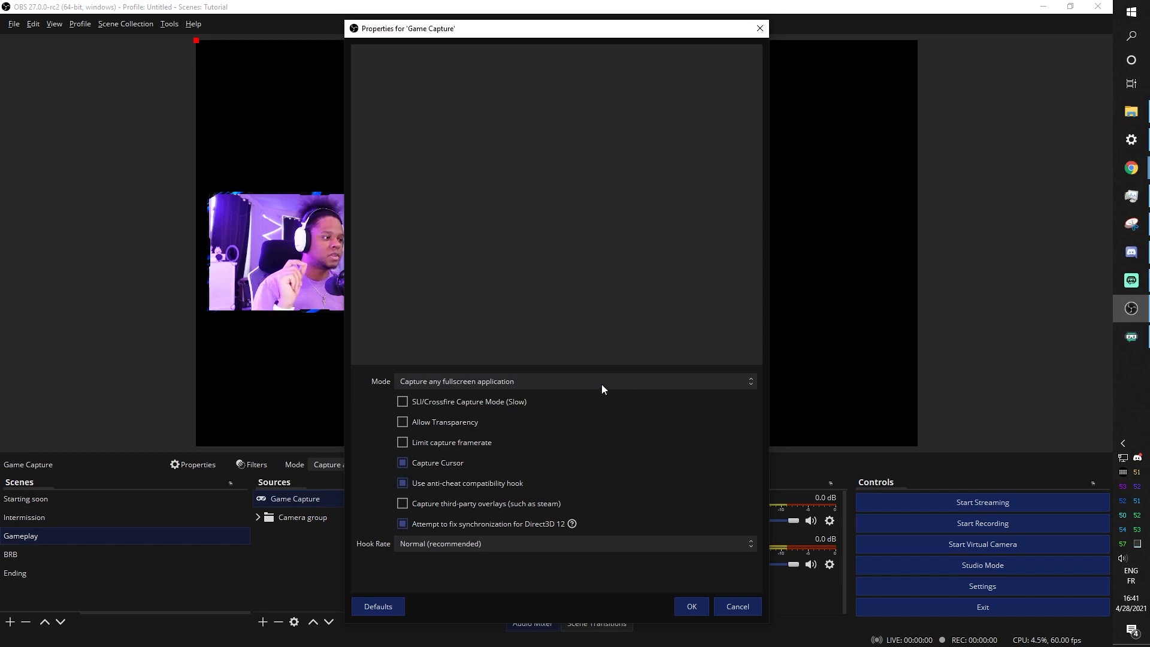
click(486, 384)
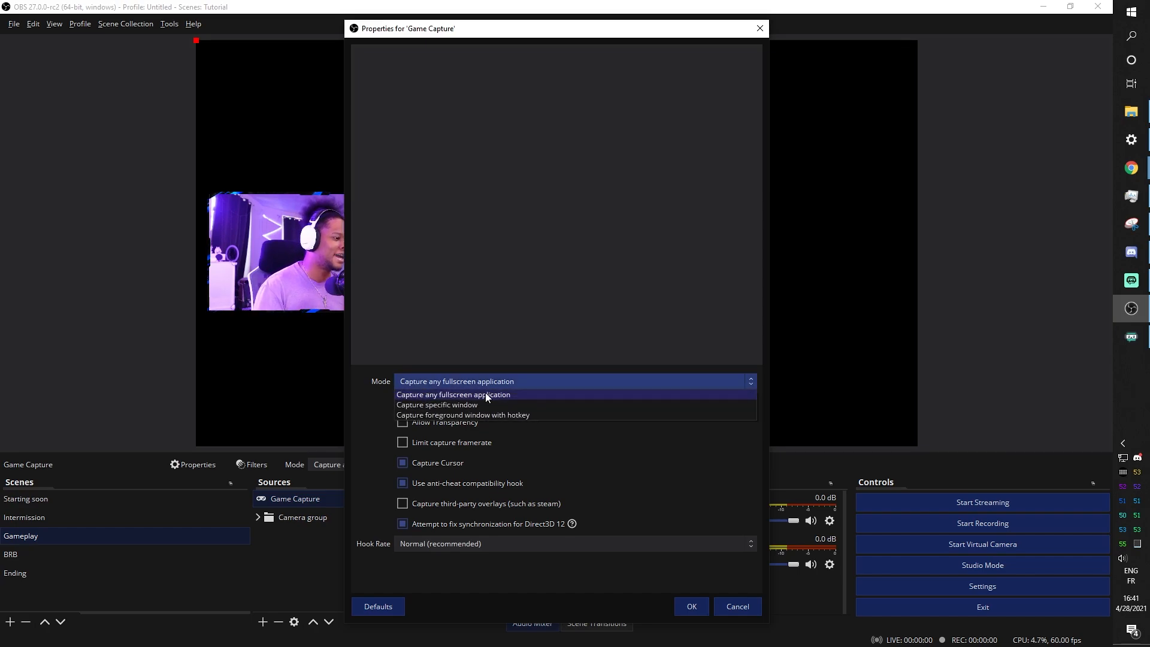
click(480, 405)
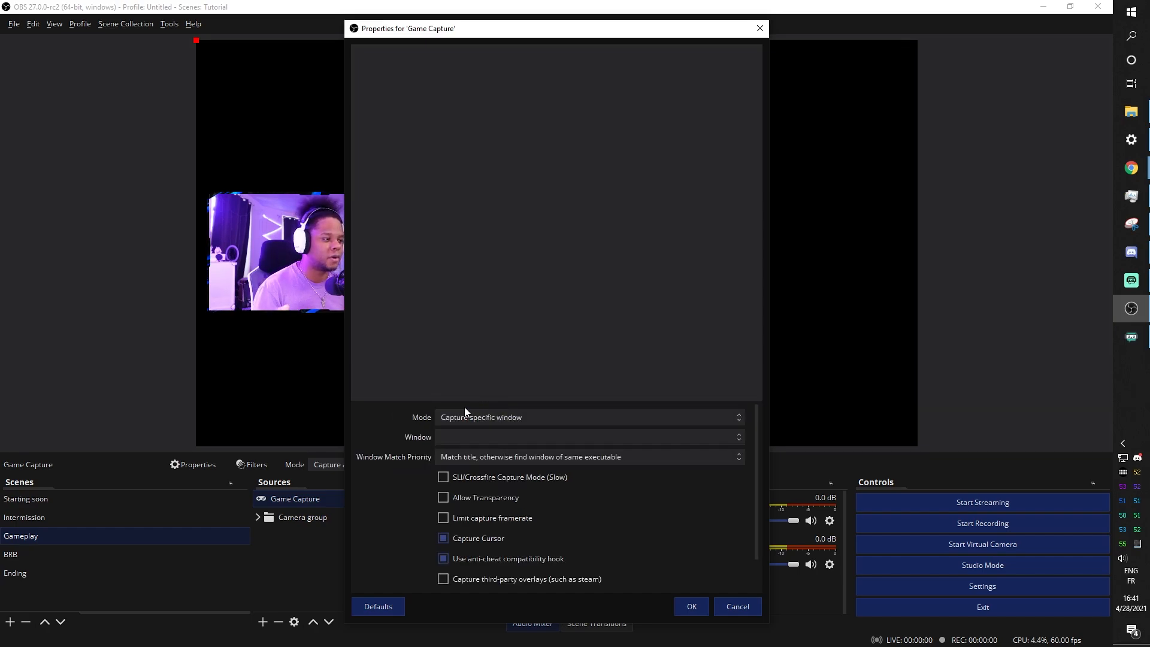
click(470, 440)
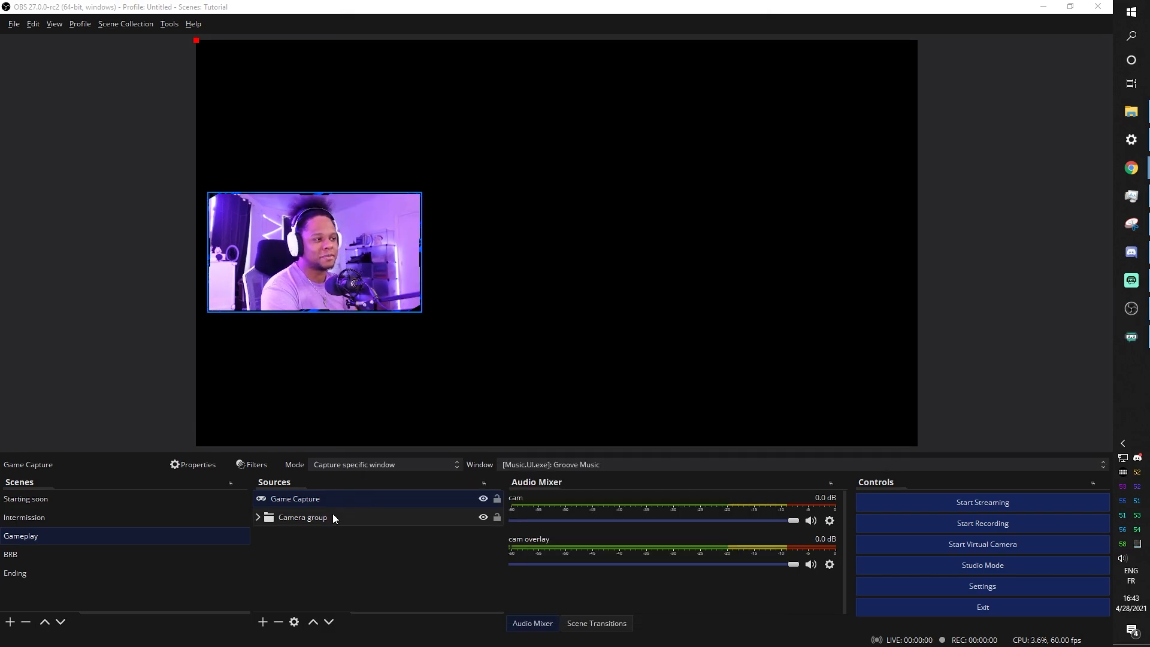
click(264, 622)
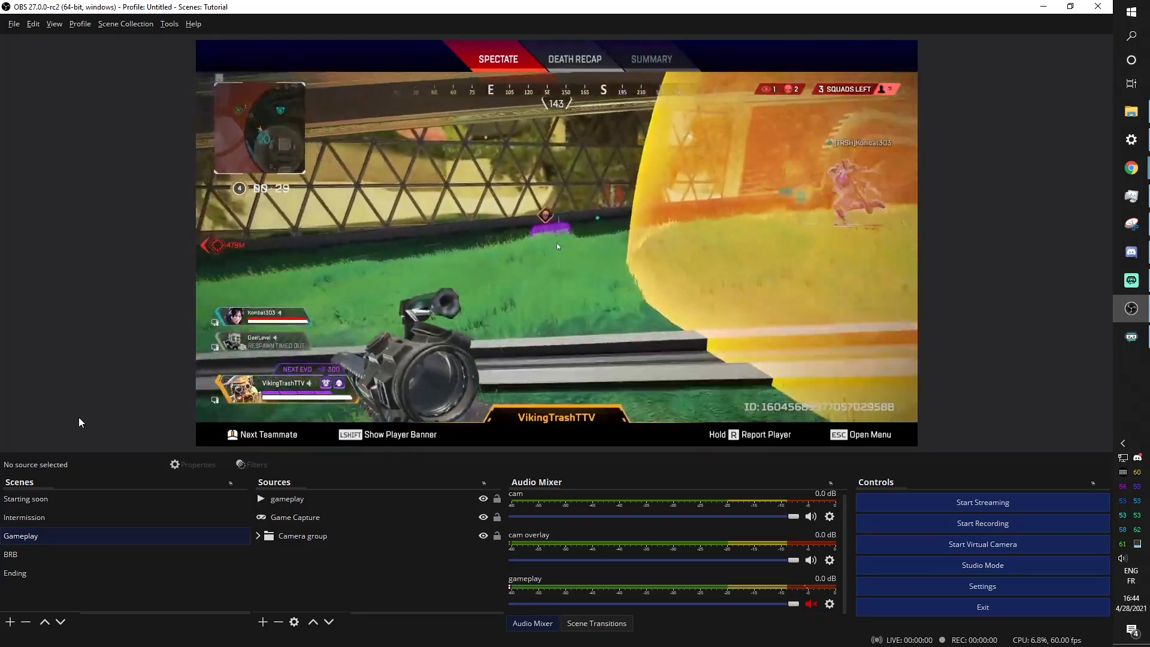
Send the gameplay video to the bottom, shrink and nudge the Camera group up-left, then open Starting soon
drag(312, 503, 319, 558)
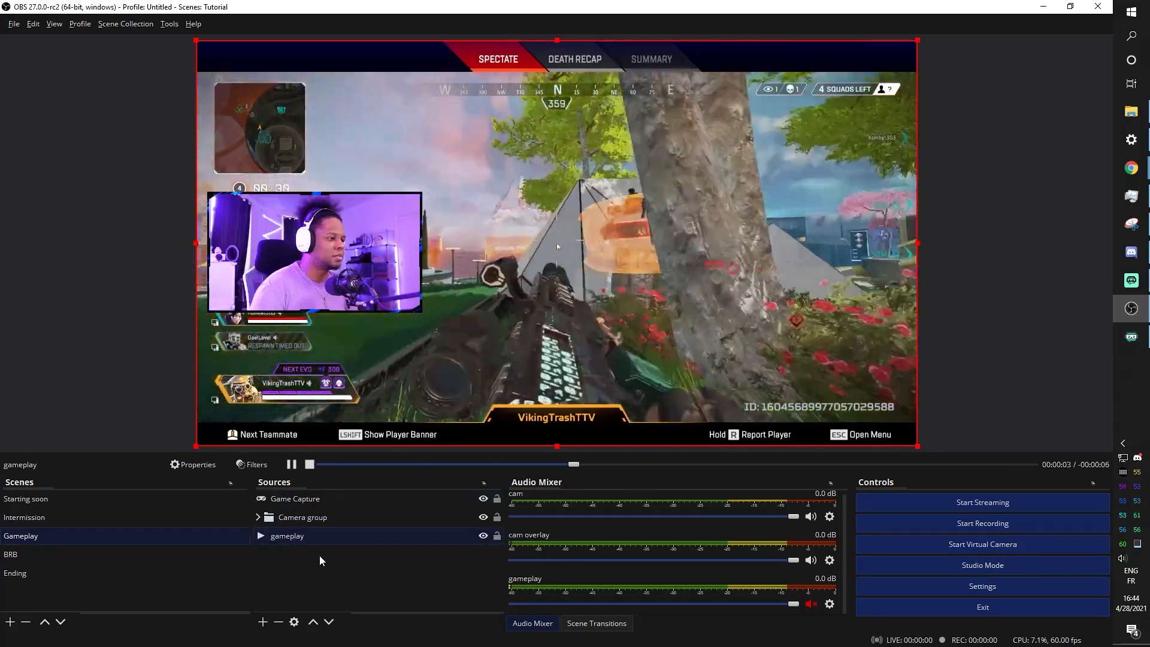
click(303, 523)
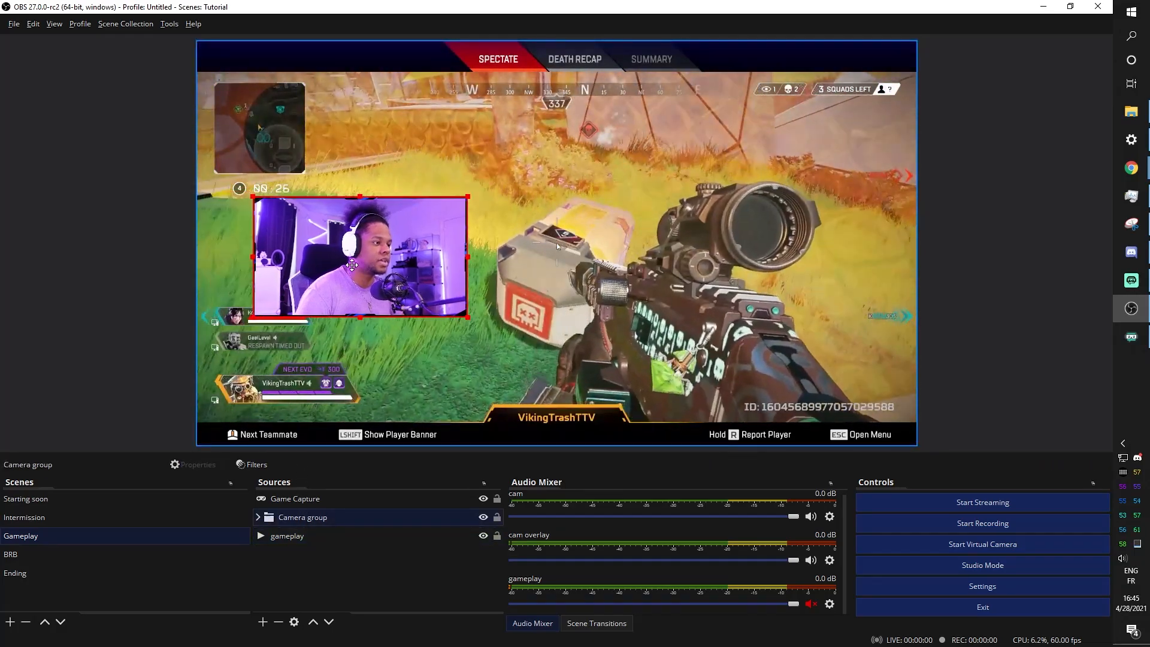
drag(303, 260, 341, 258)
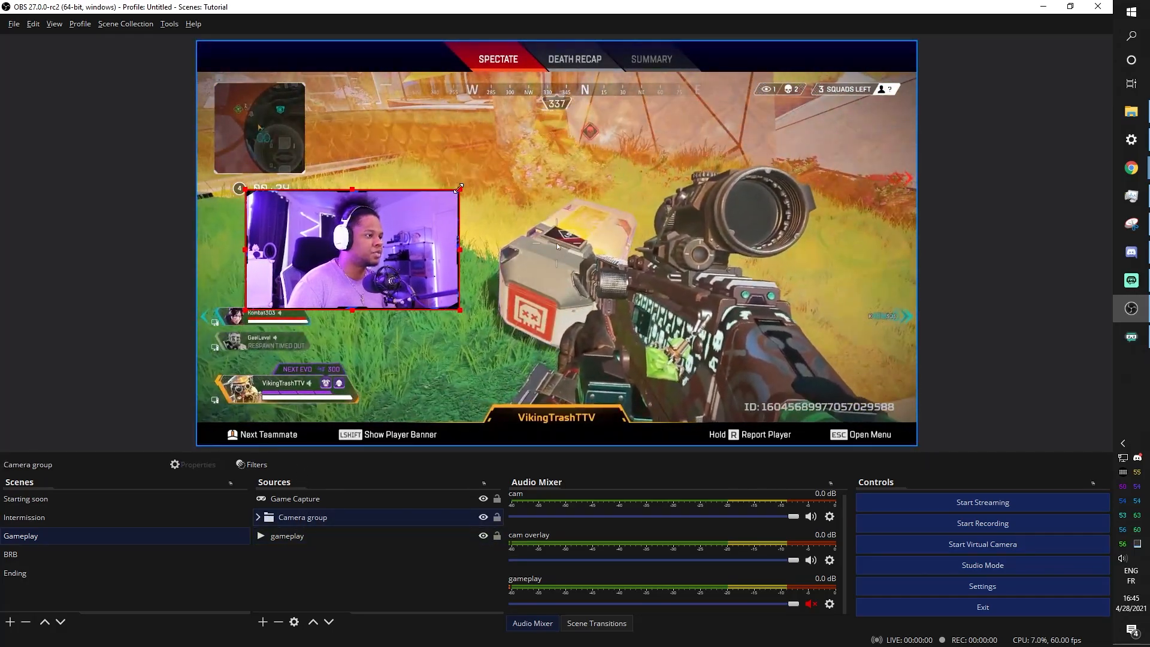
drag(457, 190, 407, 219)
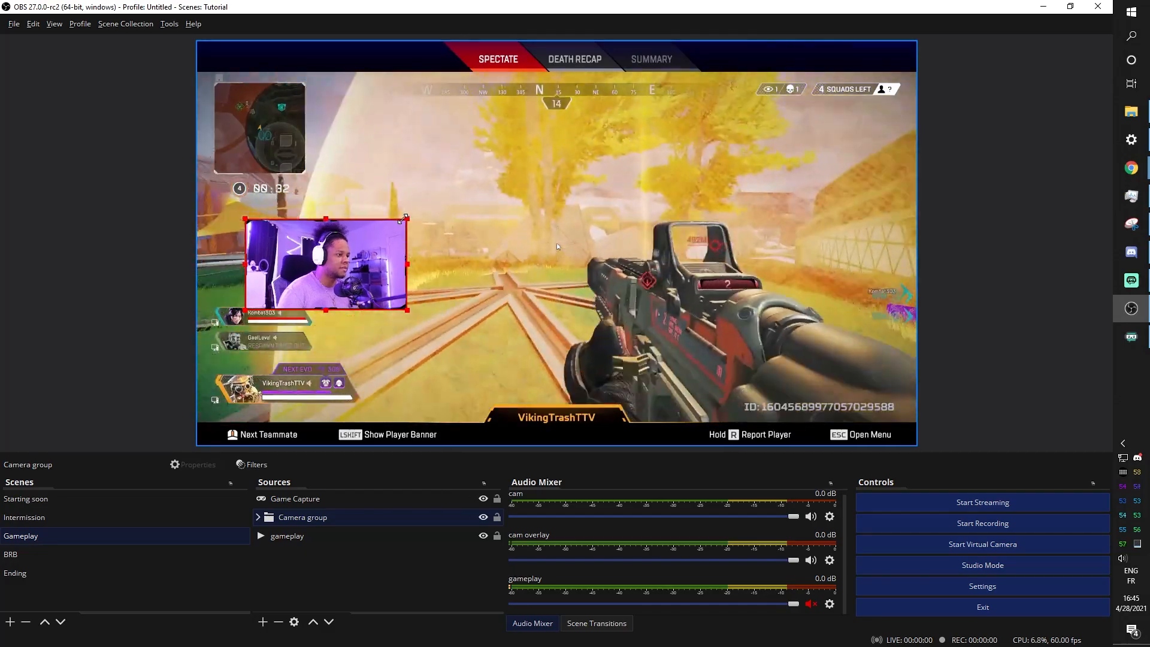
drag(353, 268, 326, 256)
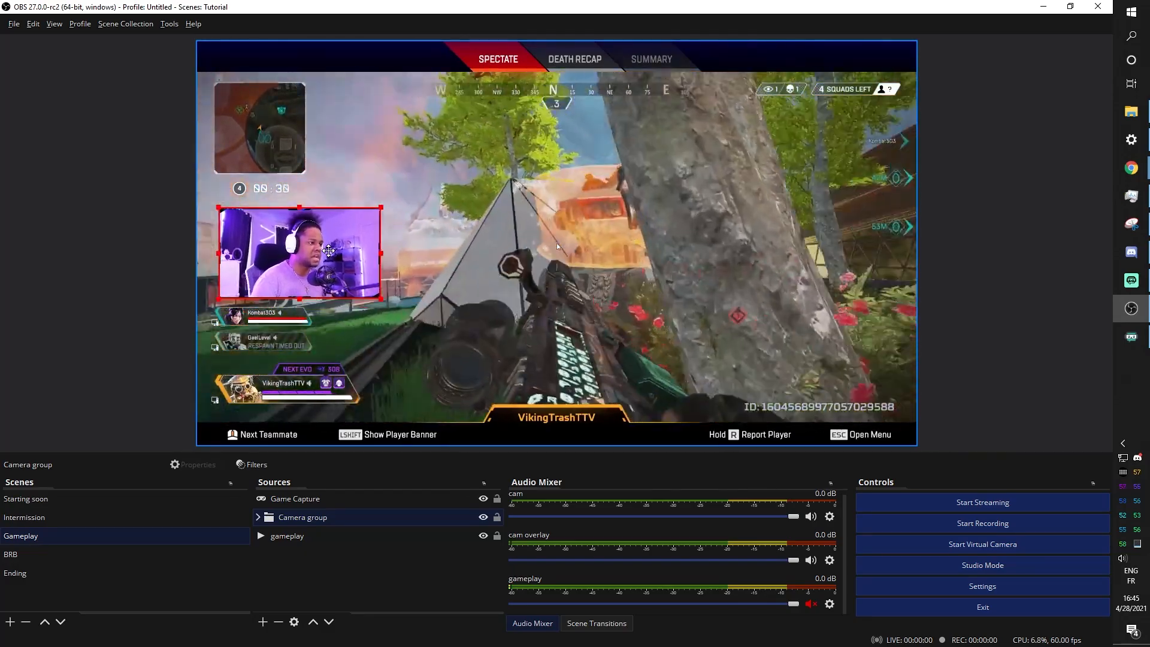
click(160, 250)
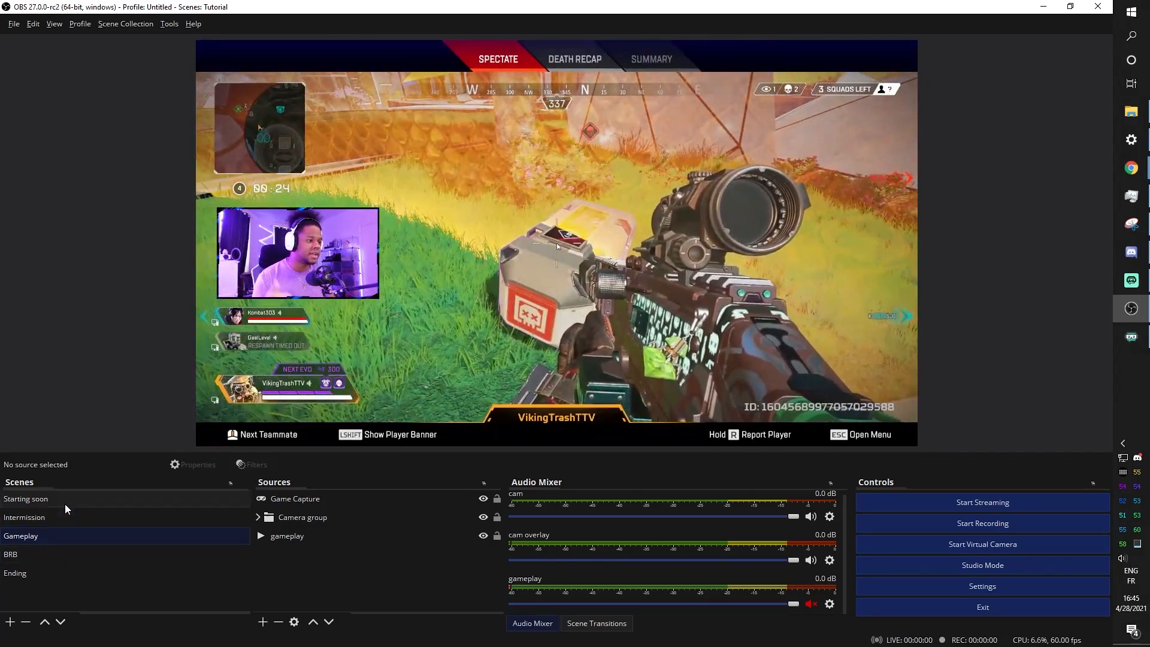
click(65, 504)
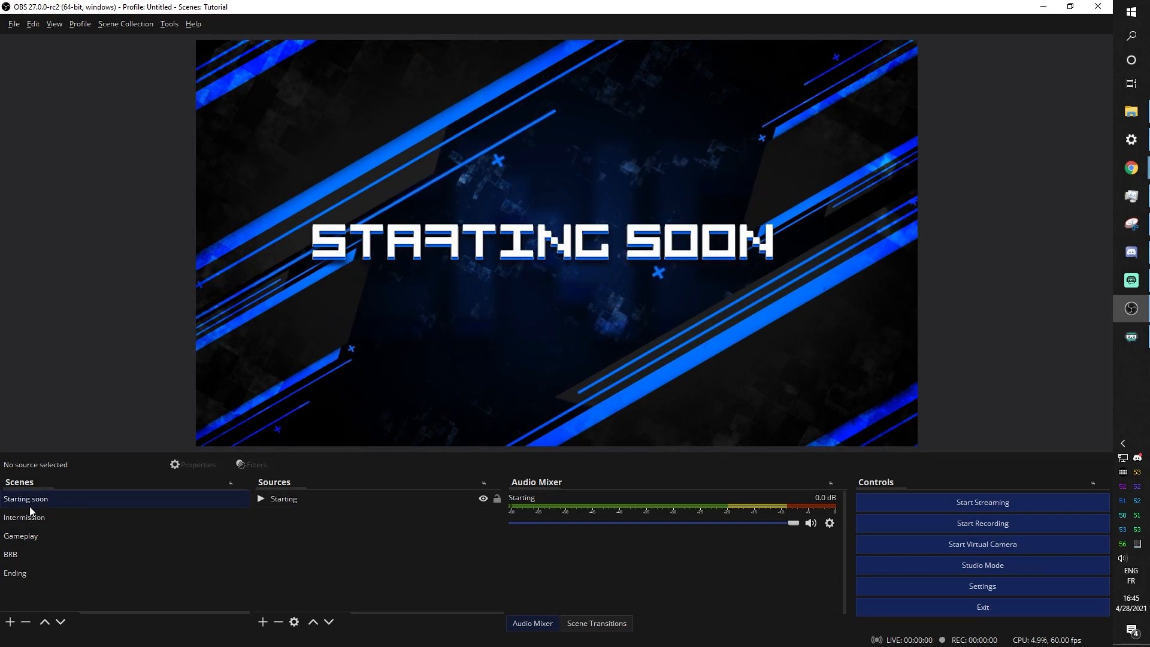
In the Intermission scene, start adding the existing Game Capture, then cancel it
click(49, 519)
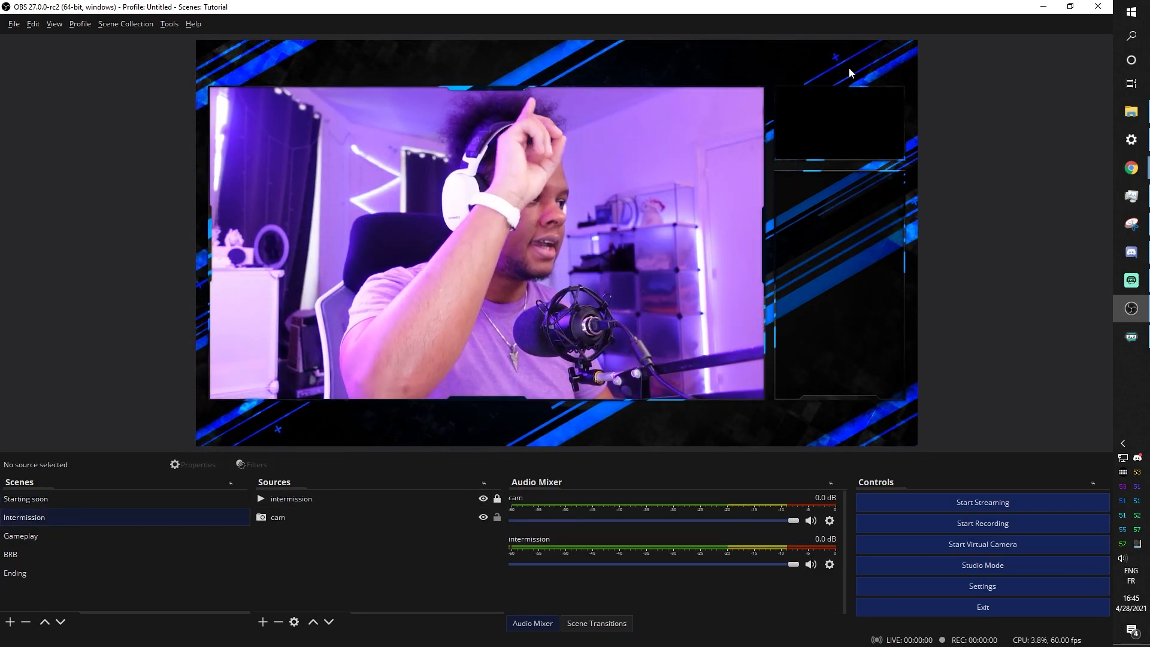
click(264, 622)
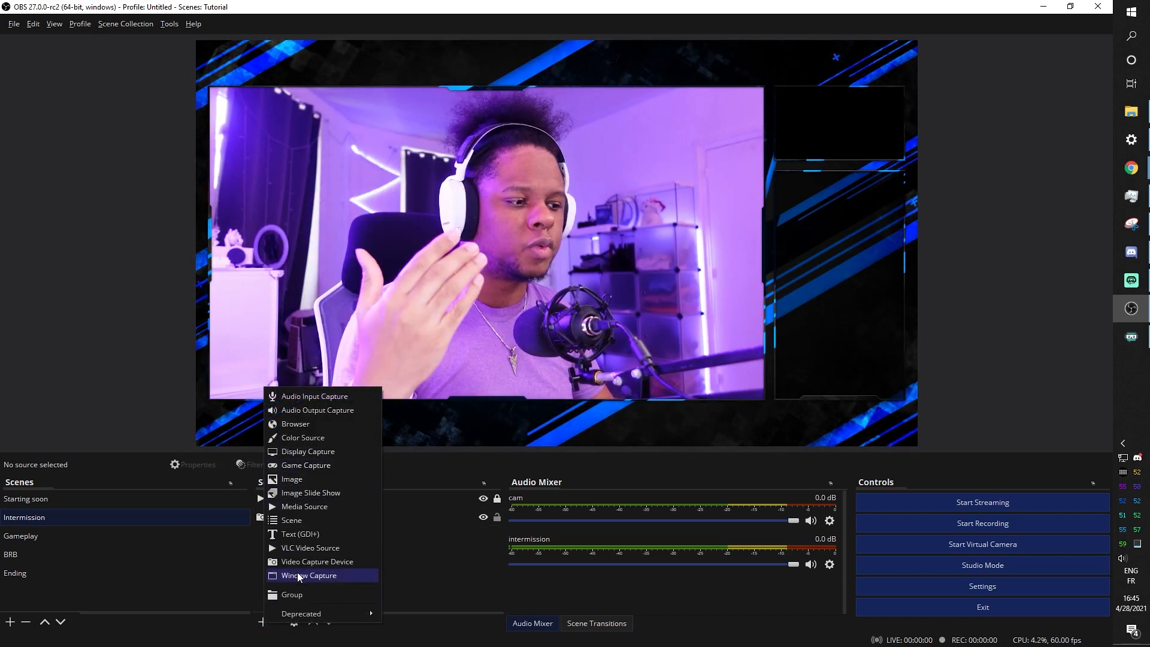
click(307, 465)
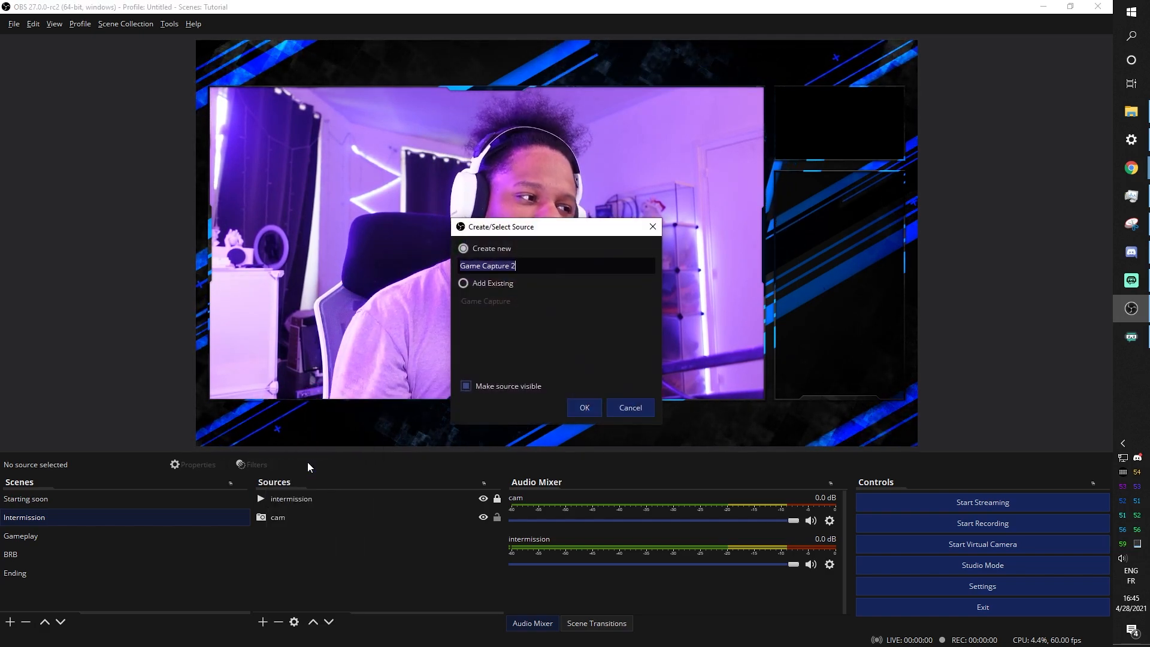
click(463, 283)
click(473, 301)
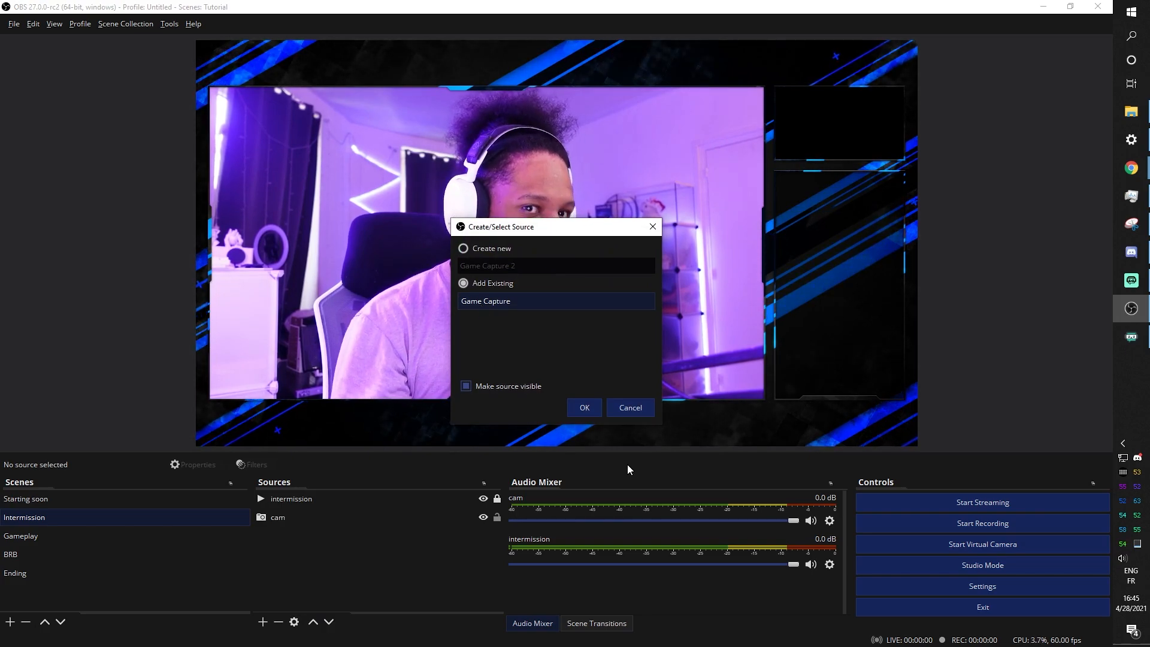
click(627, 408)
Add the gameplay clip, send it to the bottom layer, and fit it into the top-right frame
click(263, 621)
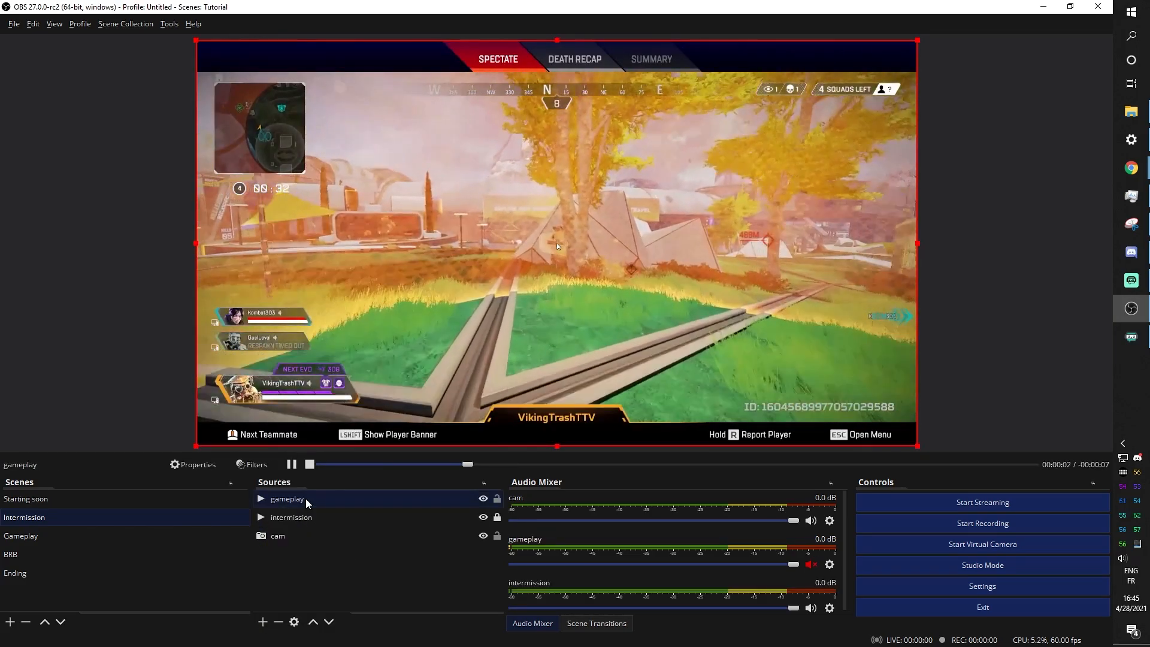
drag(306, 498, 306, 554)
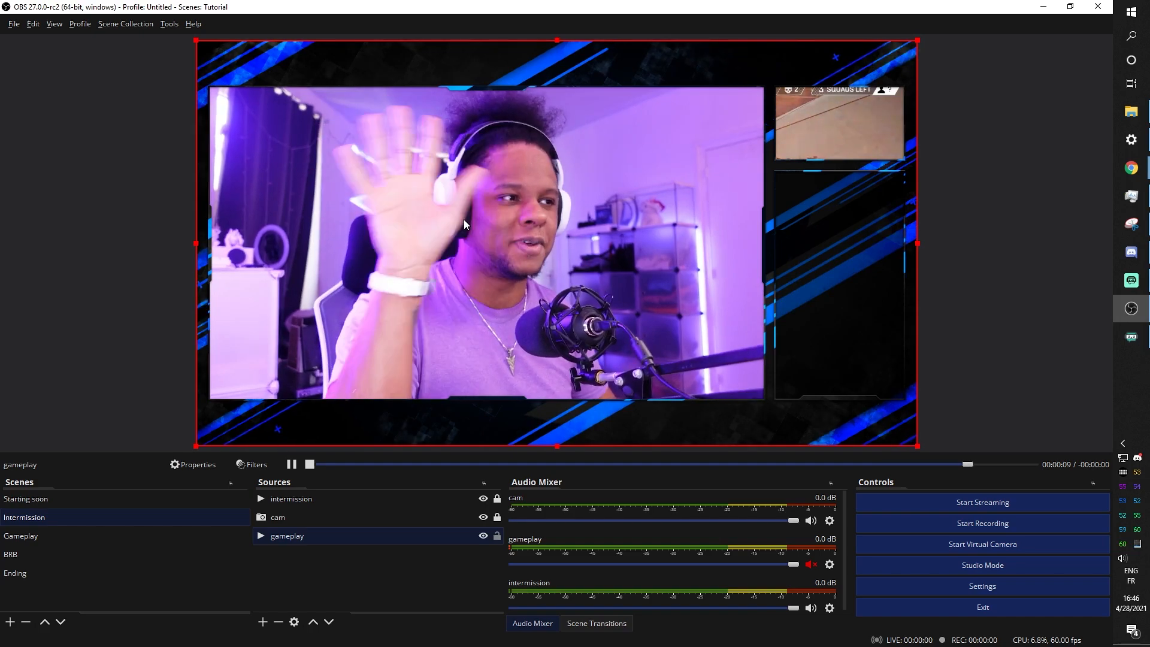
drag(196, 446, 879, 141)
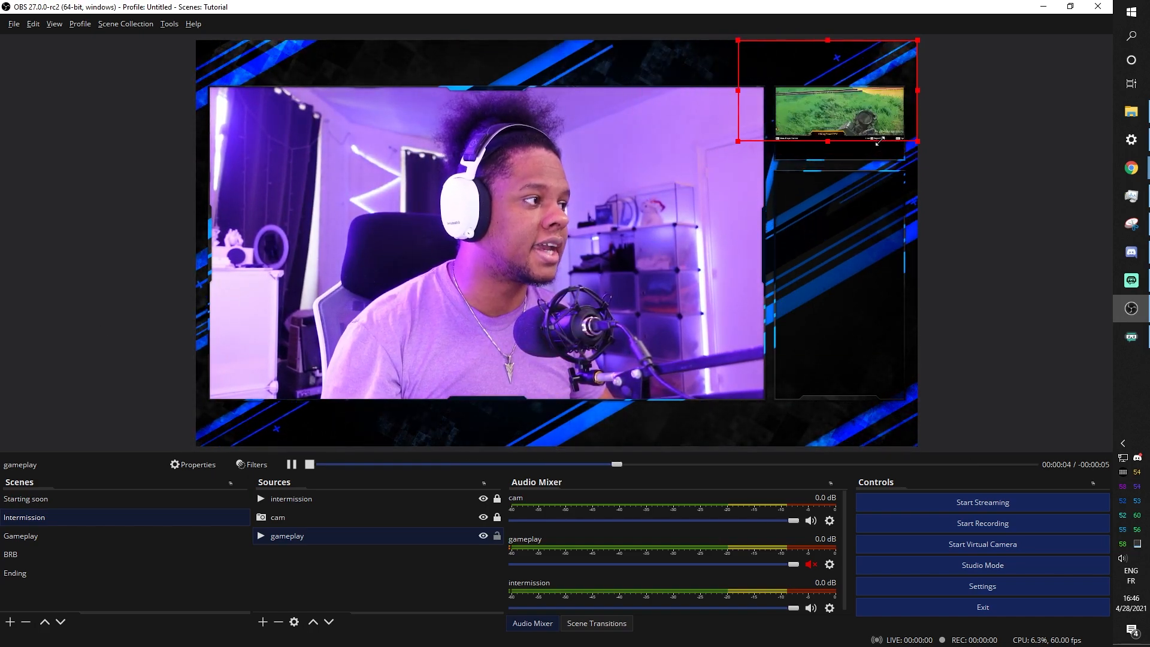
drag(827, 109, 817, 123)
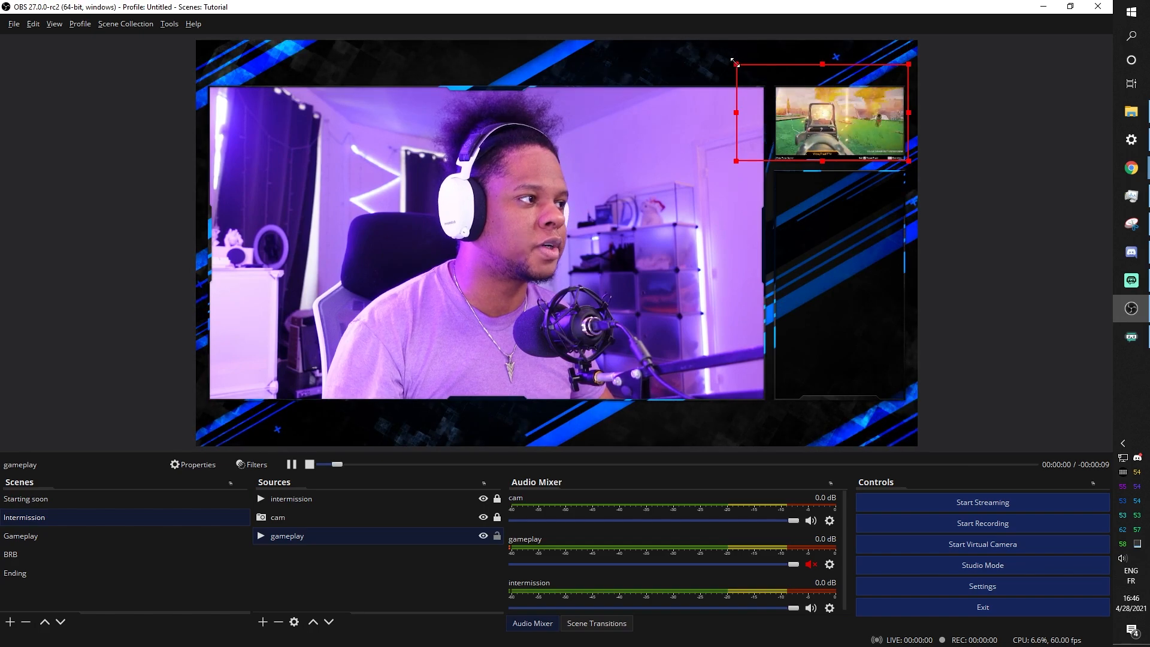
drag(730, 69, 777, 89)
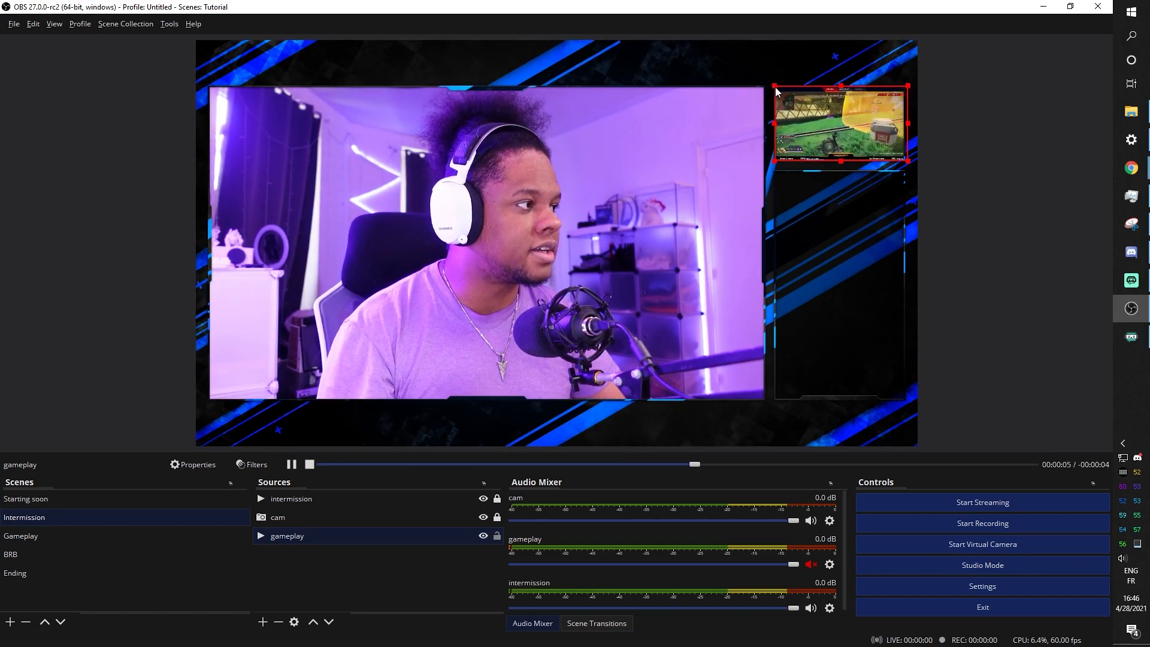
click(116, 193)
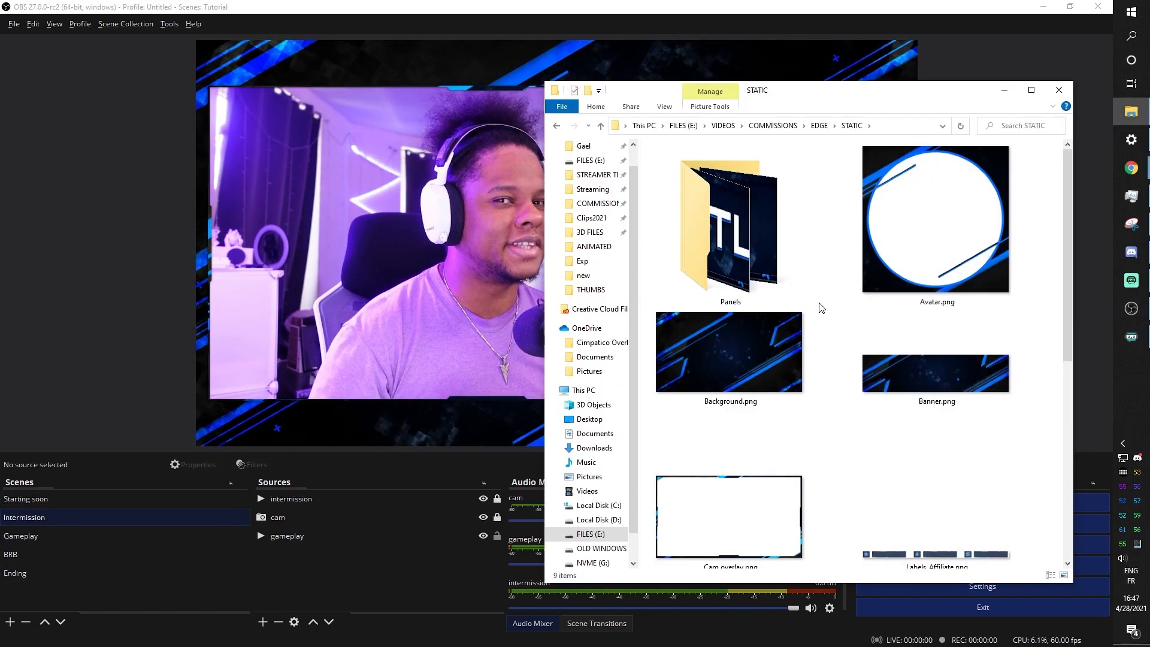
Scroll the STATIC folder and open Labels_Affiliate.png in Photos
scroll(821, 309, down, 5)
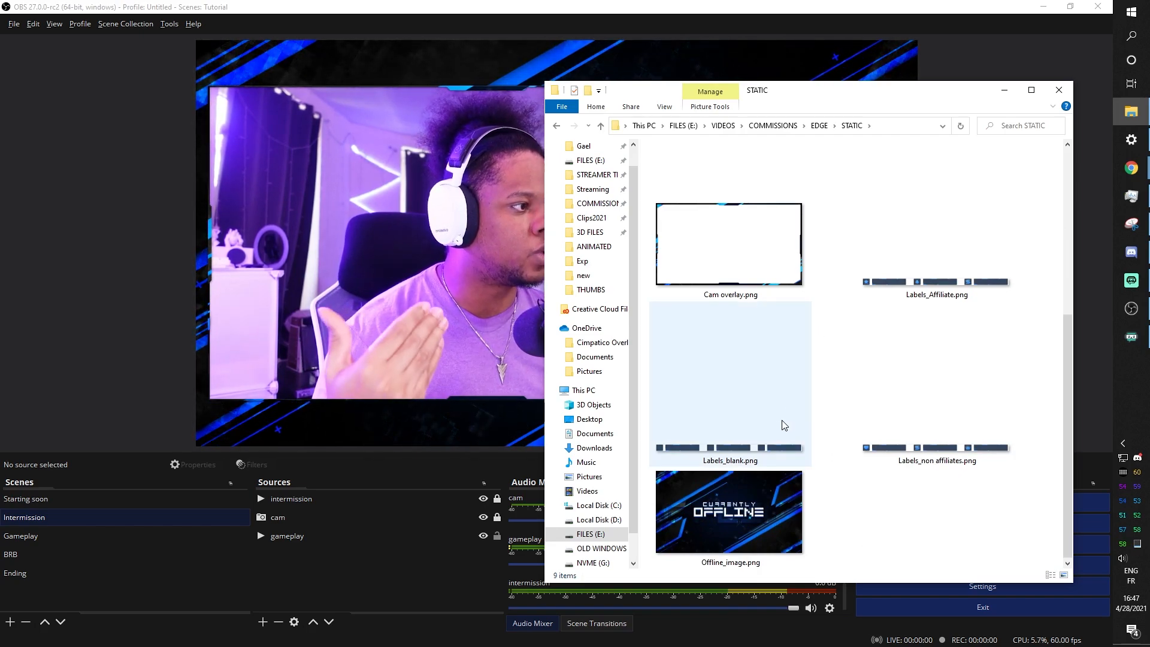
double_click(875, 278)
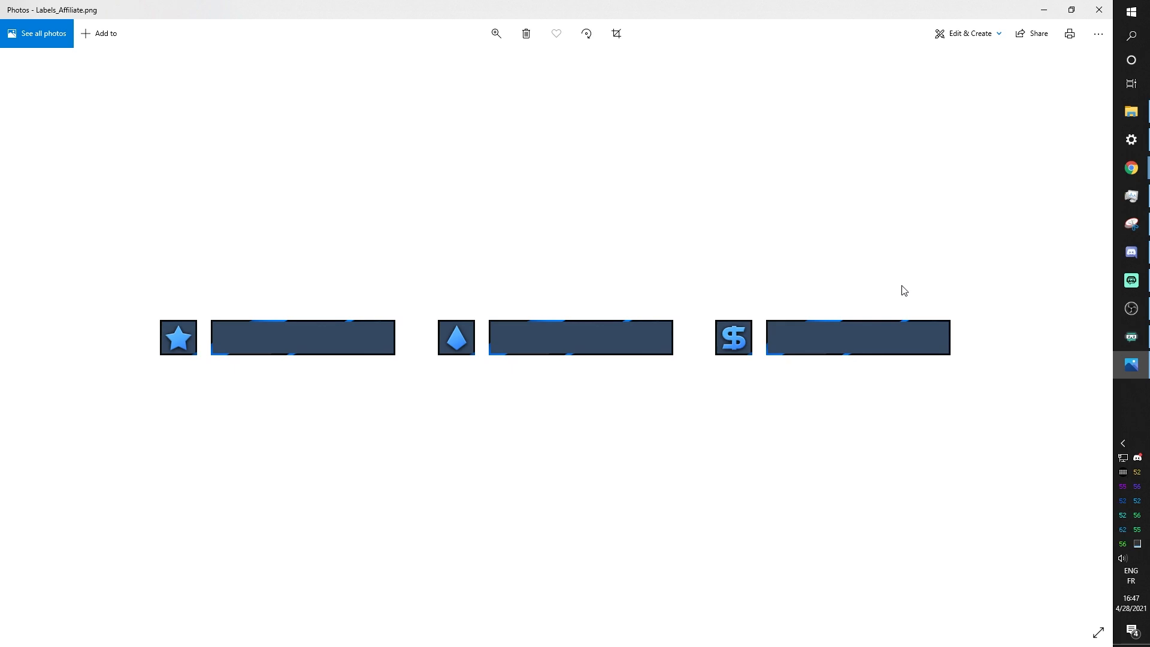
View Labels_blank.png and Labels_non affiliates.png in Photos, then close the viewer
key(Right)
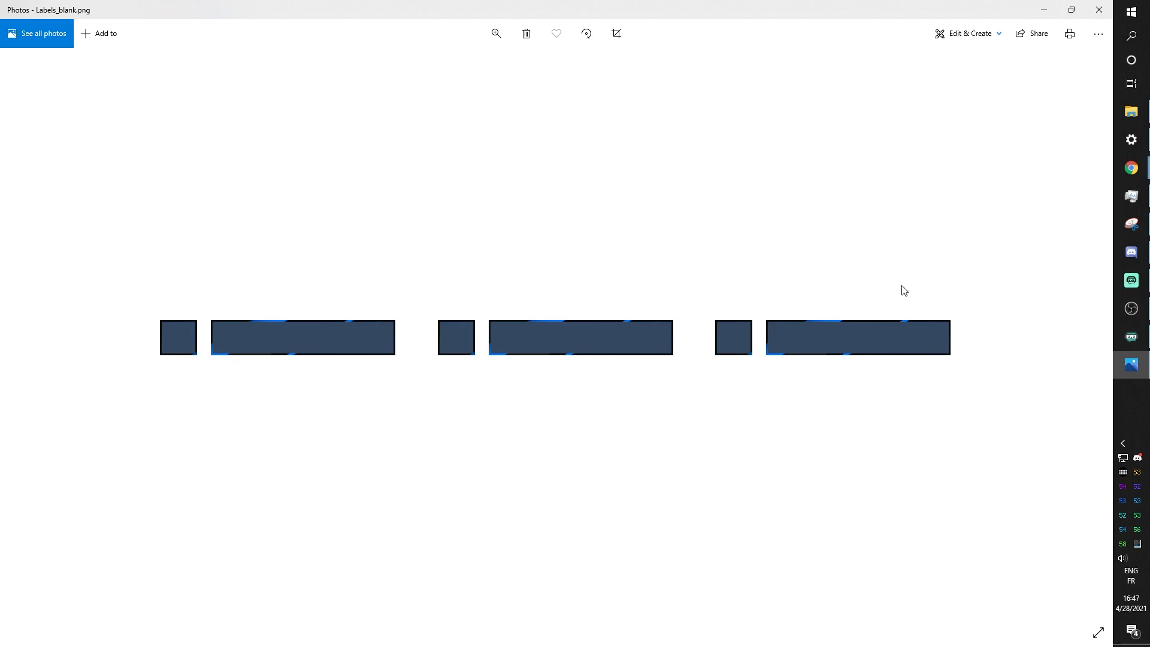
key(Right)
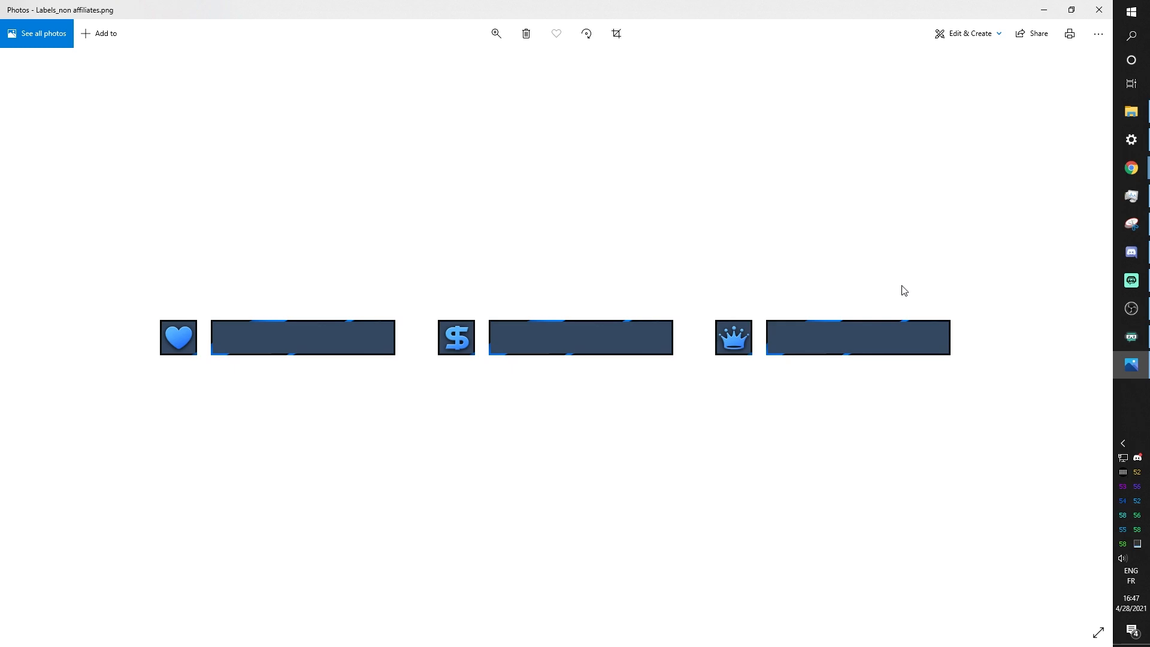
click(1097, 10)
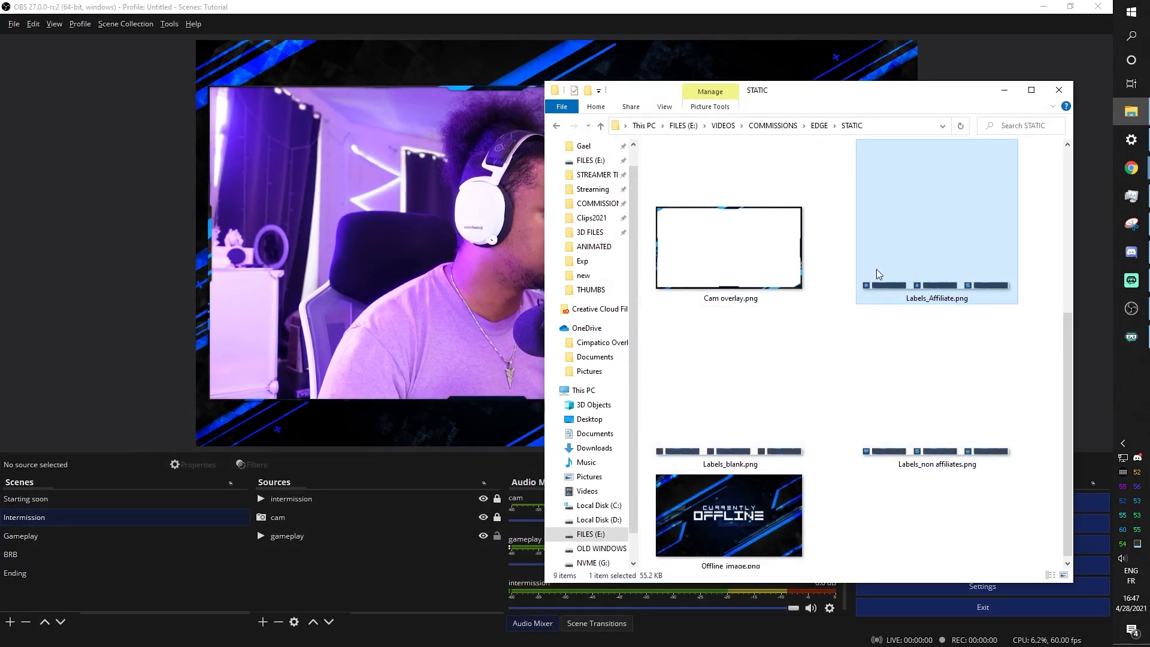
Add an Image source named 'Labels bar' that loads Labels_Affiliate.png into the Intermission scene
click(266, 579)
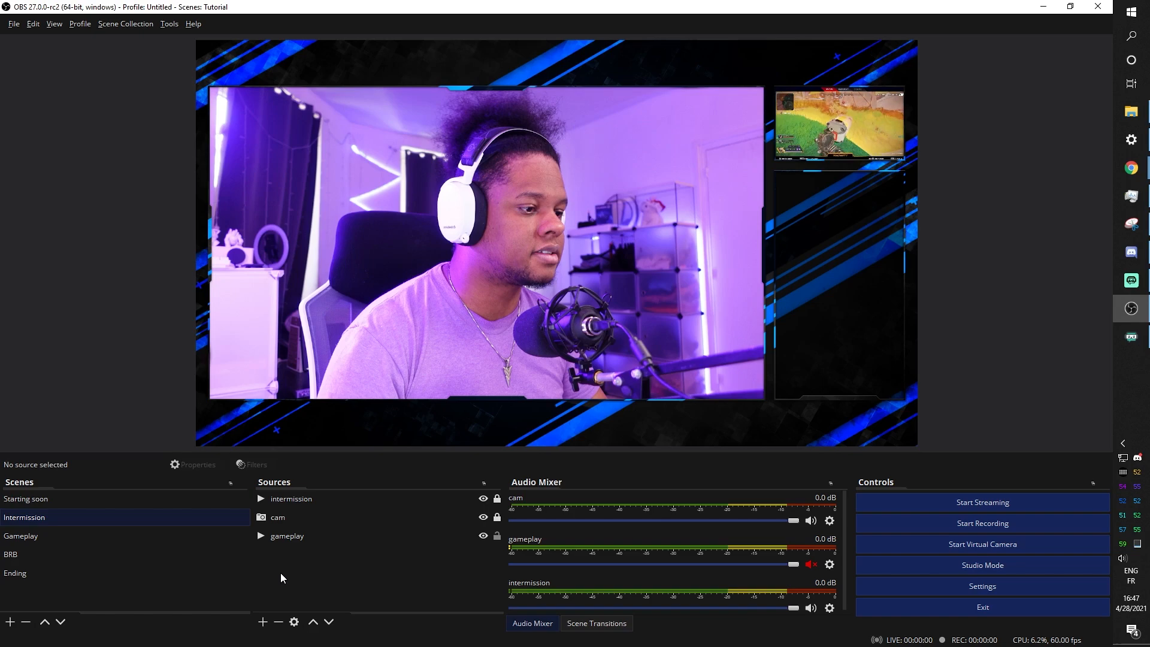
click(263, 622)
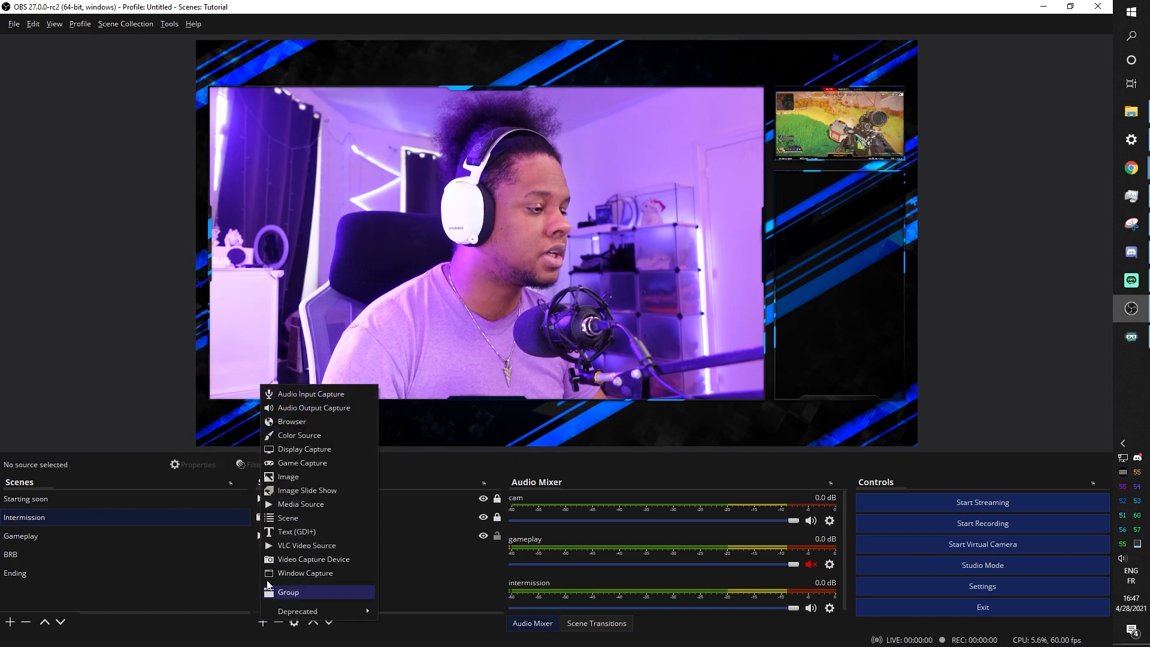
click(300, 480)
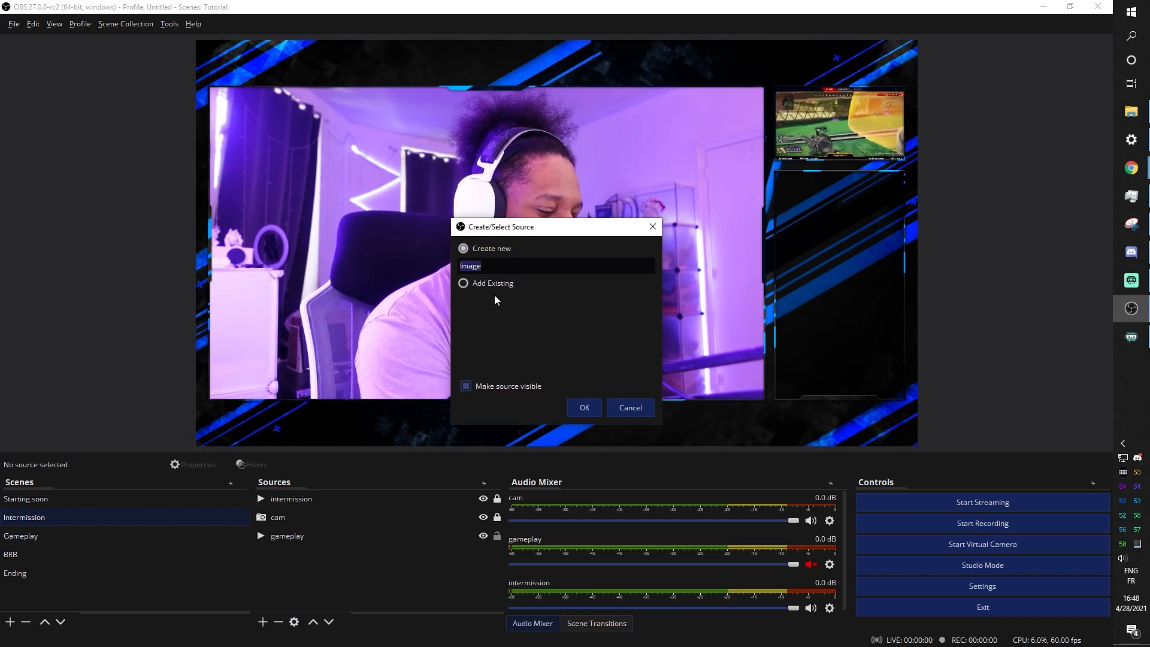
text(Lab)
text(el)
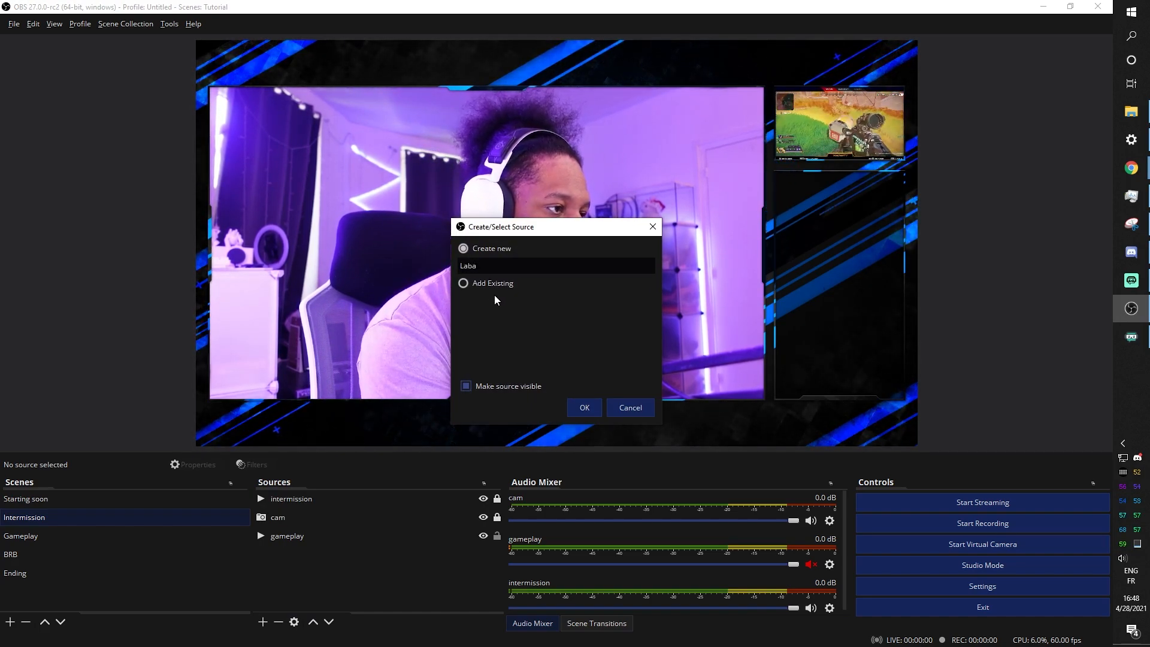
text(s bar)
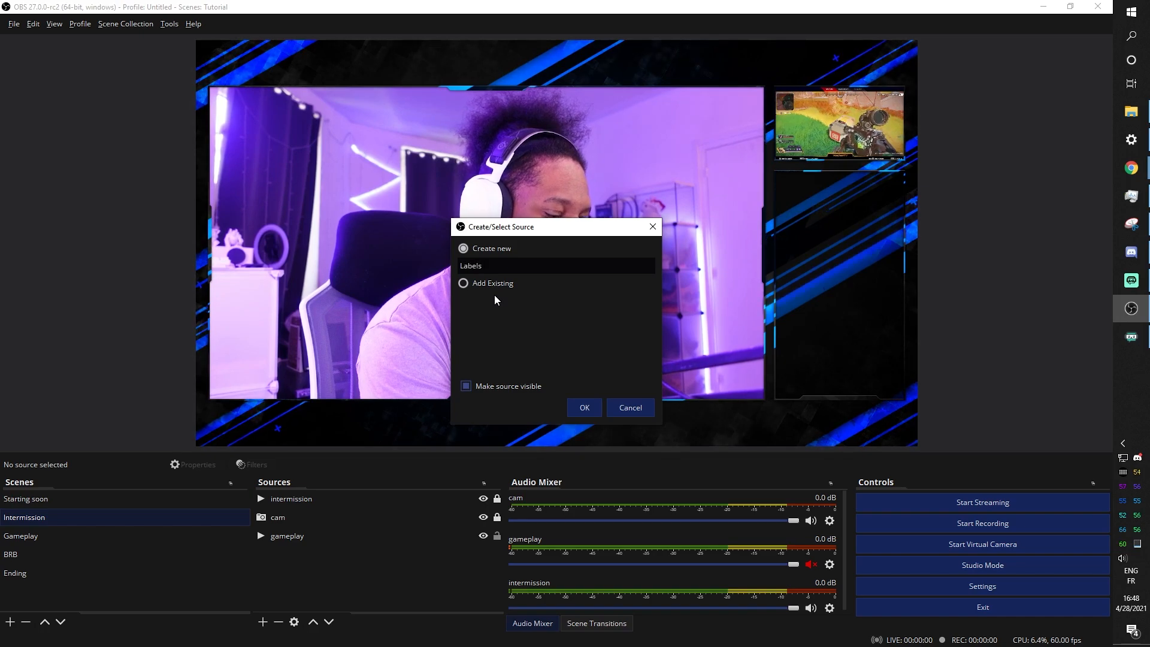
click(576, 408)
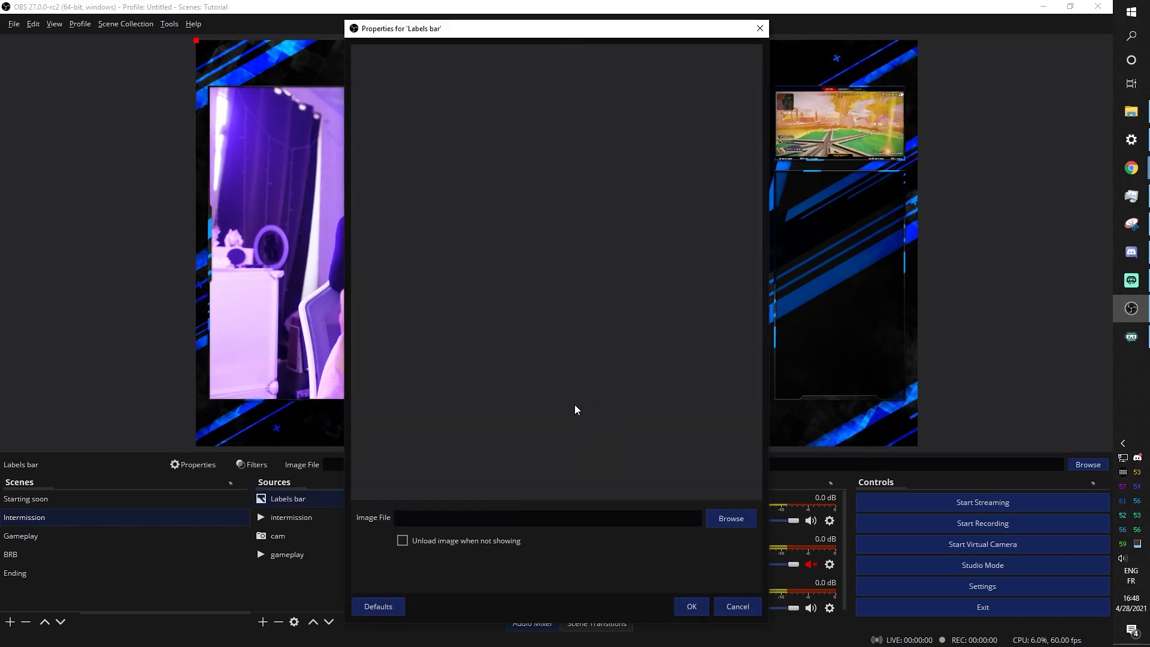
click(730, 518)
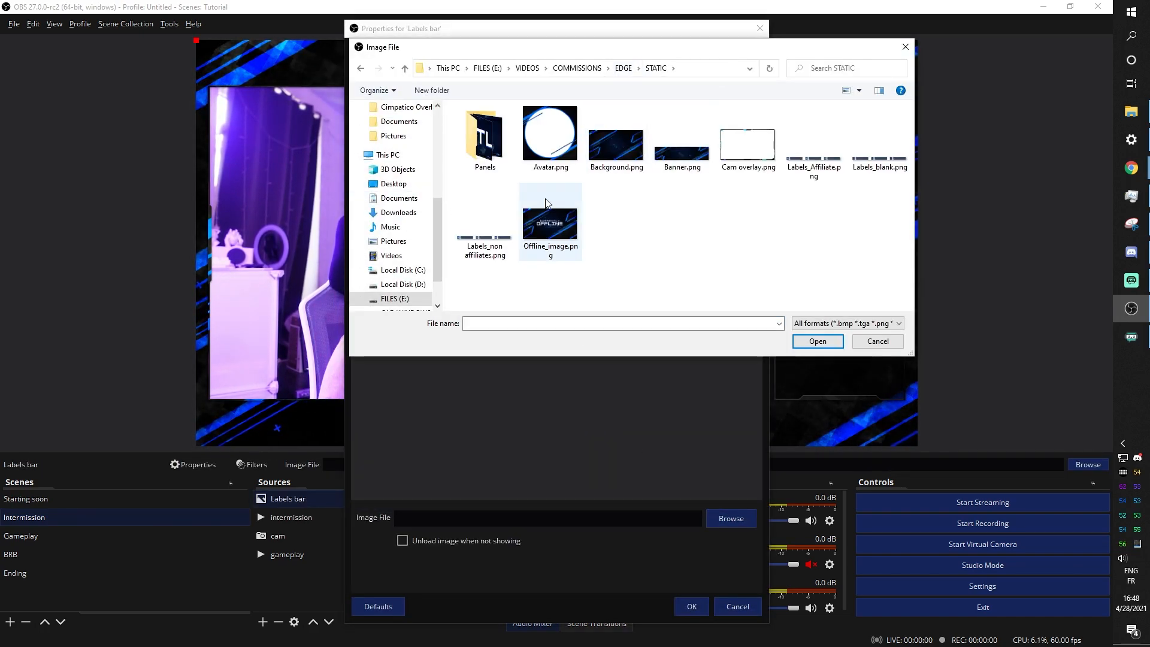
click(817, 341)
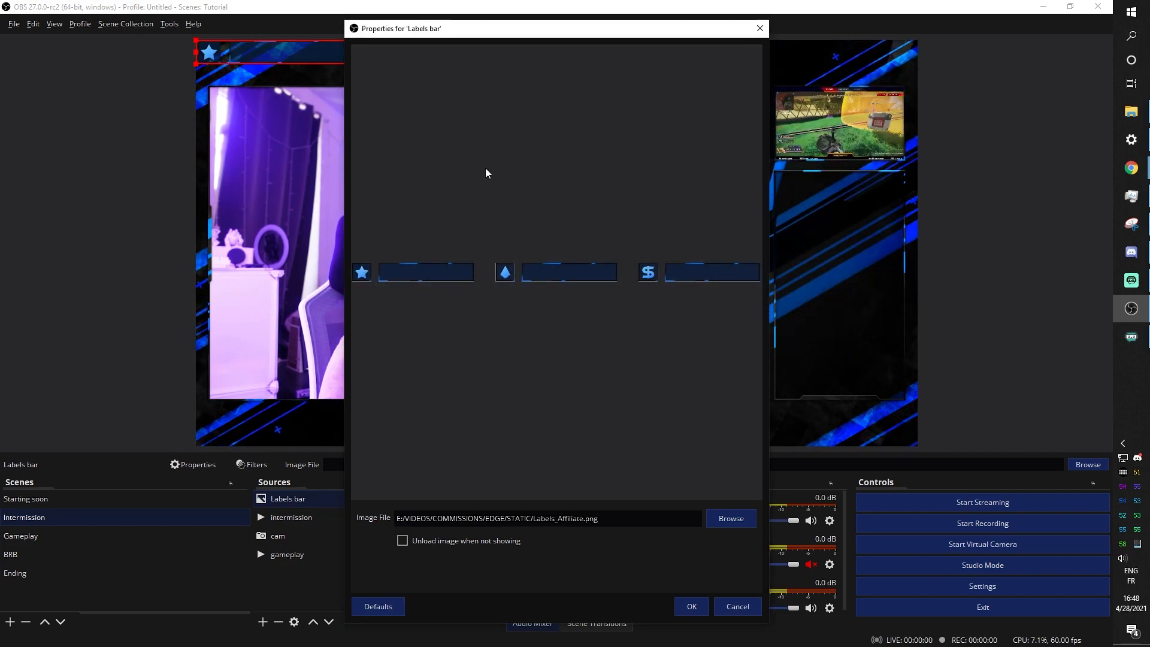
click(737, 606)
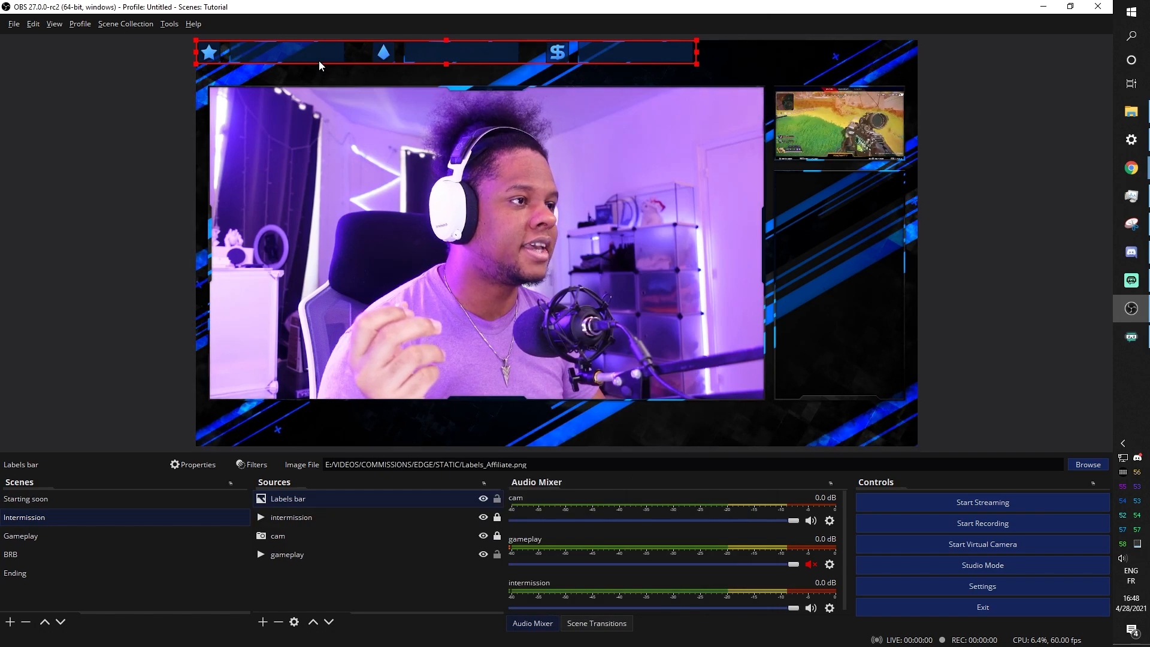
Drag the Labels bar down from the top edge so it sits over the camera area
drag(319, 64, 355, 138)
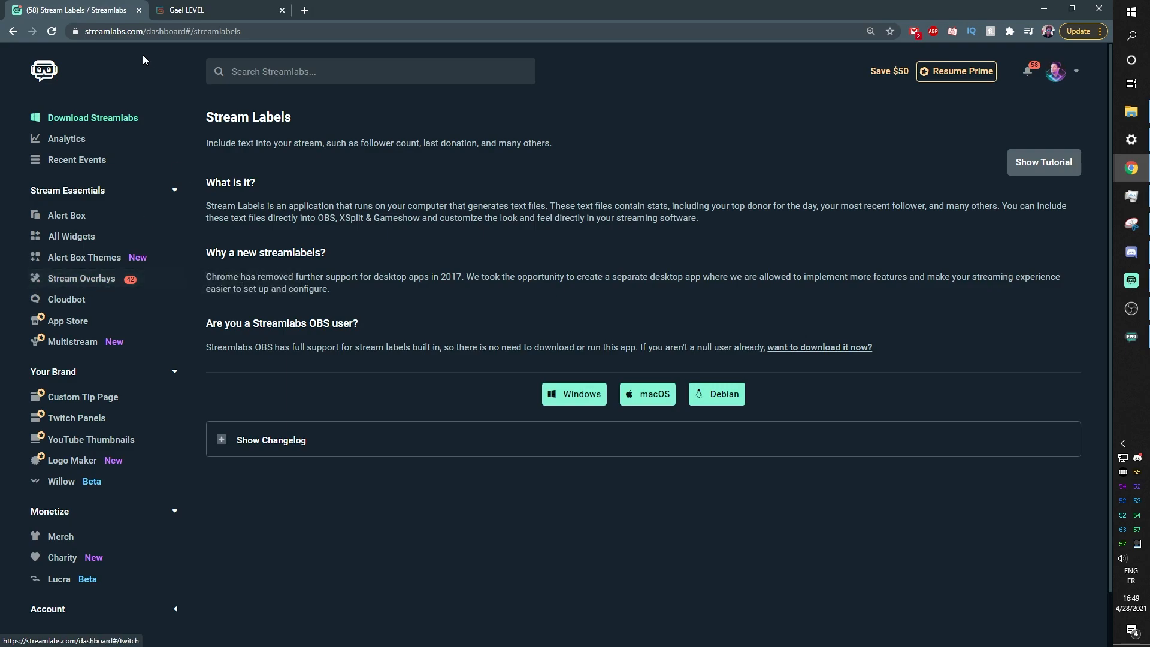
Search the Streamlabs site for stream labels and go to the Stream Labels download page
click(326, 75)
text(strea)
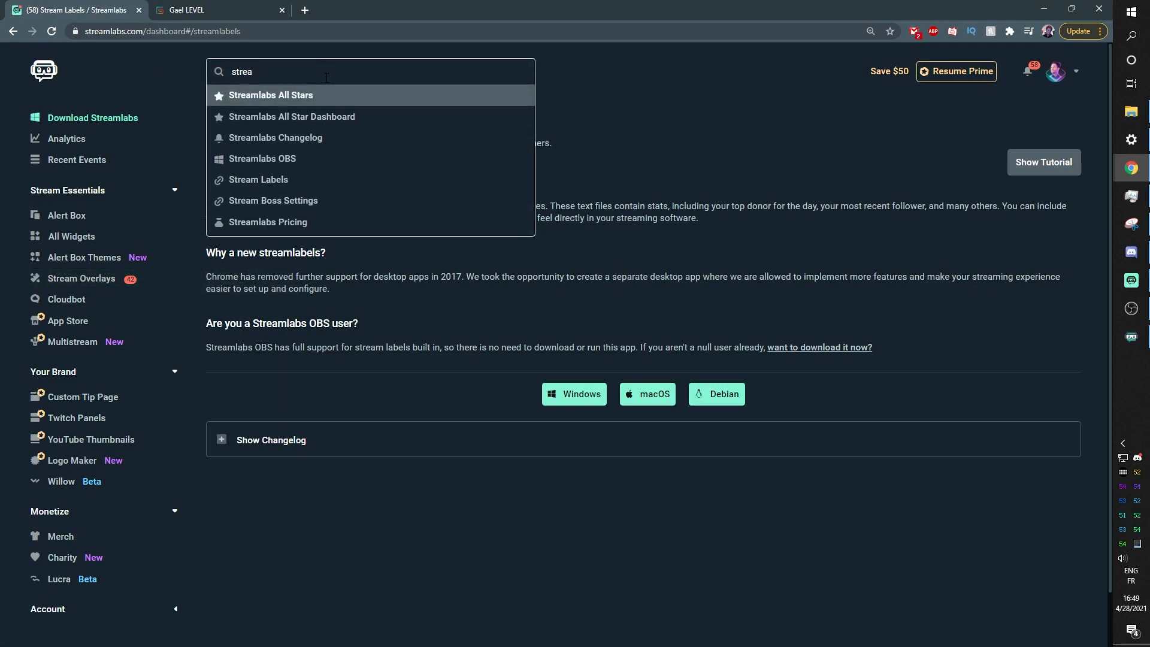
text(m ma)
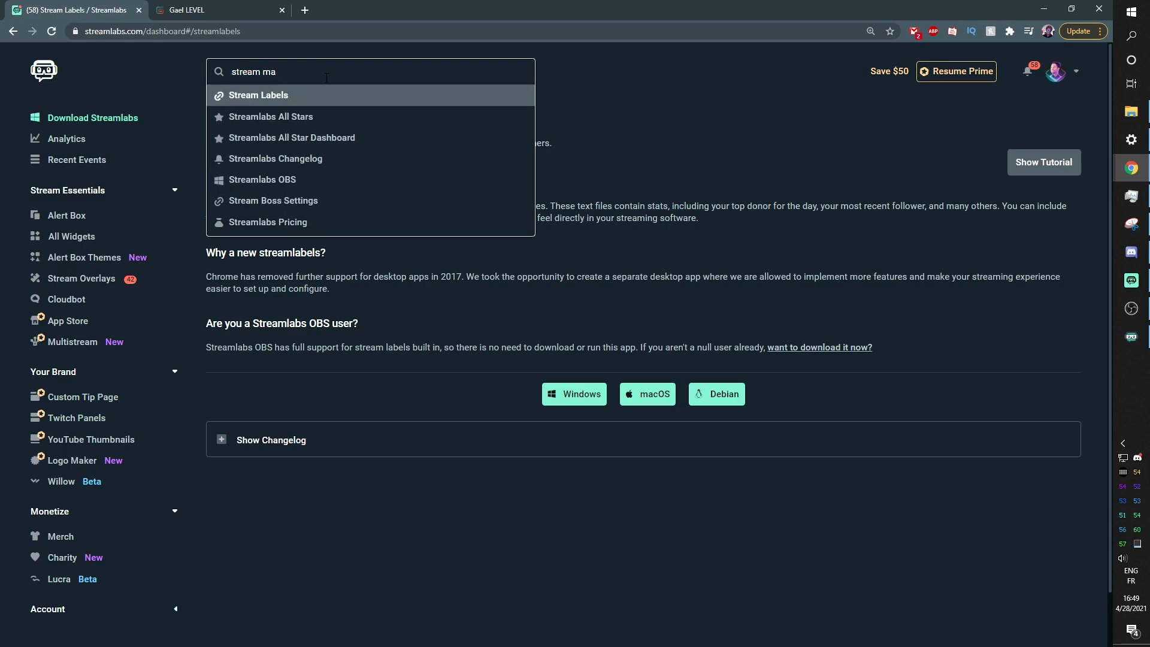
click(312, 107)
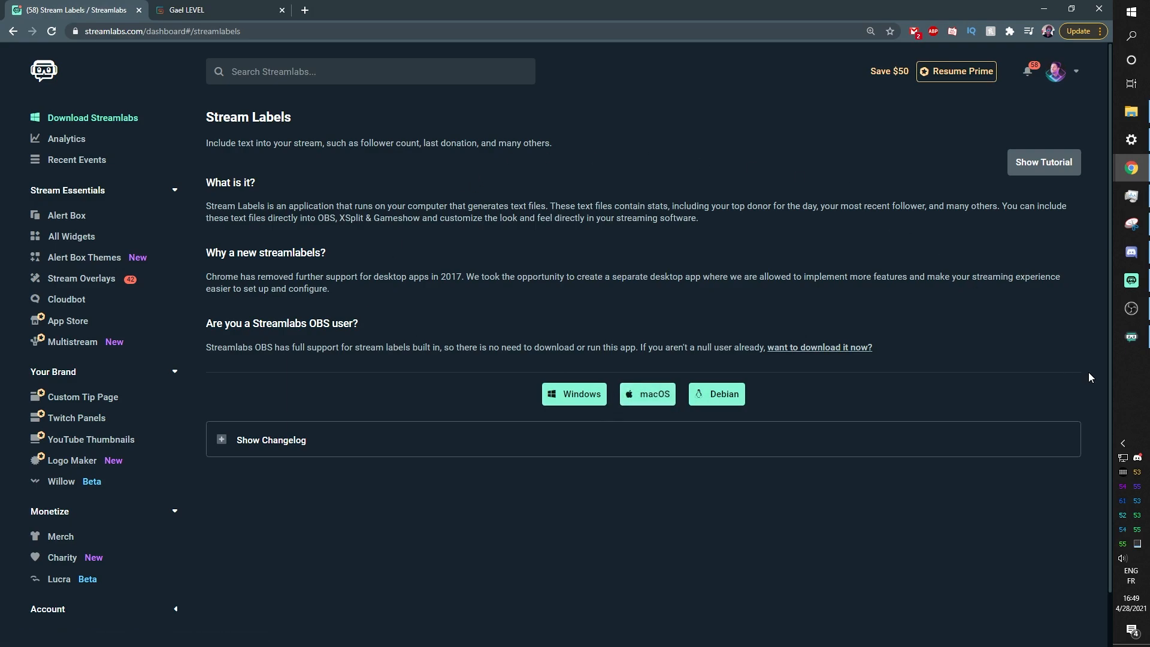
mouse_move(1126, 348)
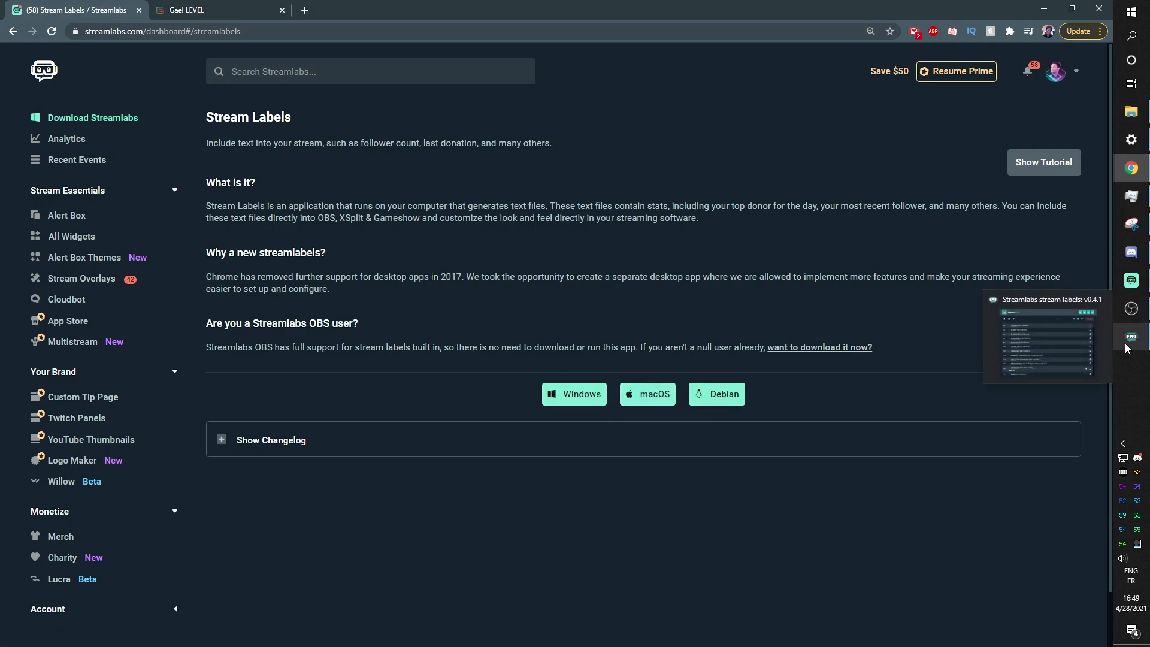
Restore the Stream Labels desktop app window and reposition it on screen
click(1126, 349)
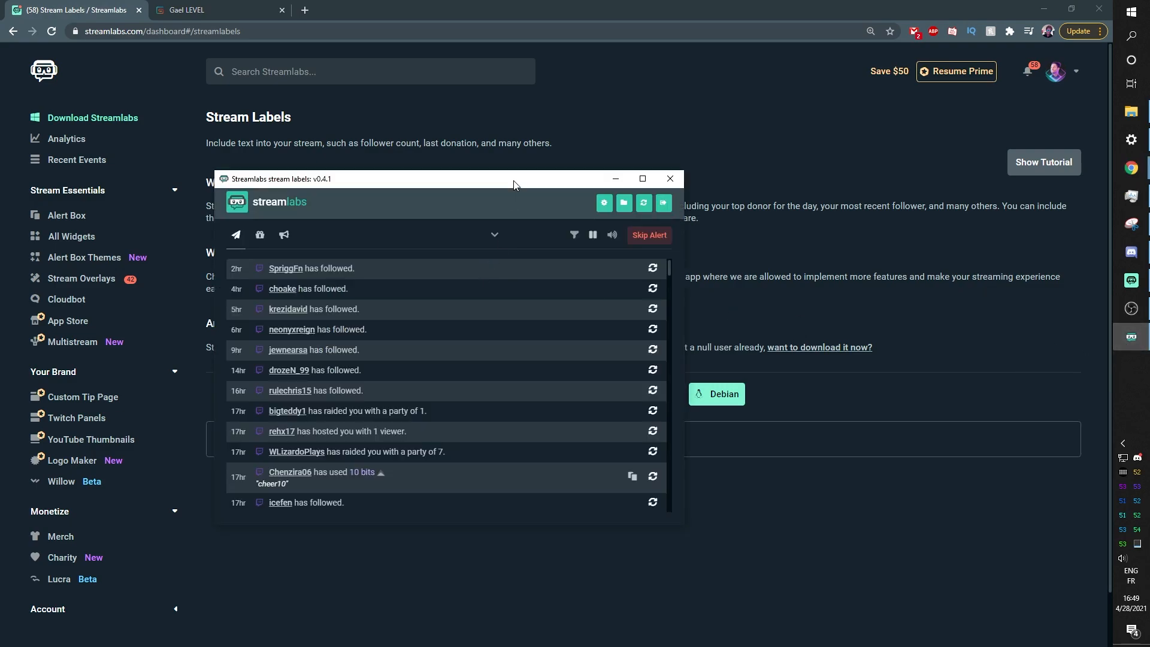
drag(514, 180, 480, 109)
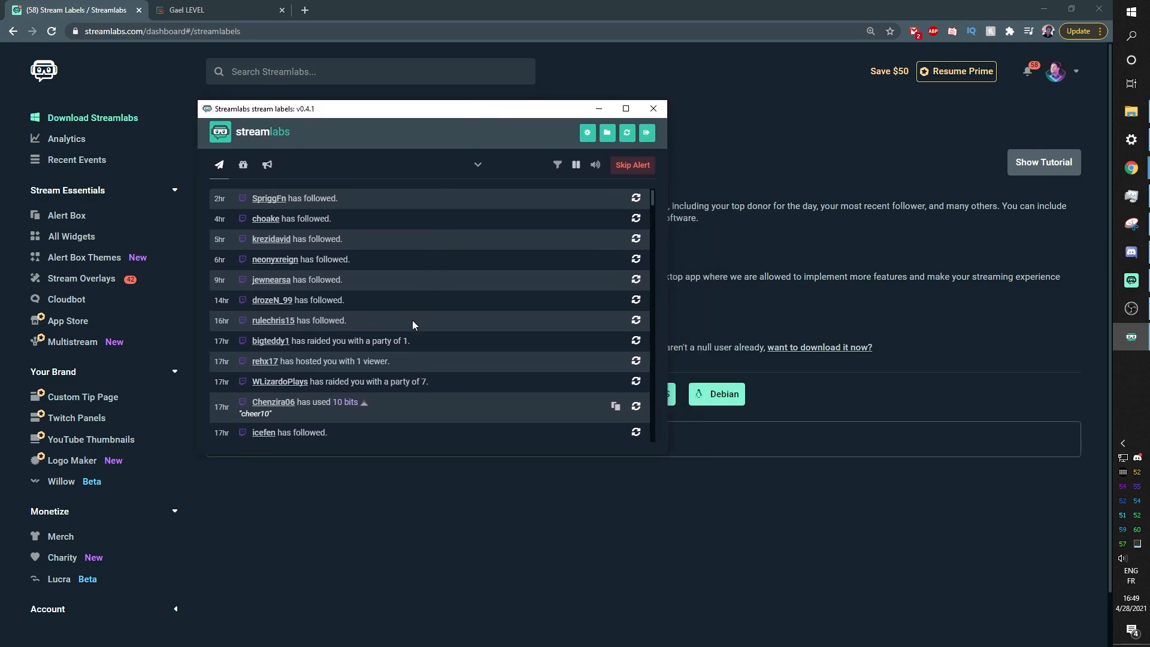
drag(395, 116, 457, 144)
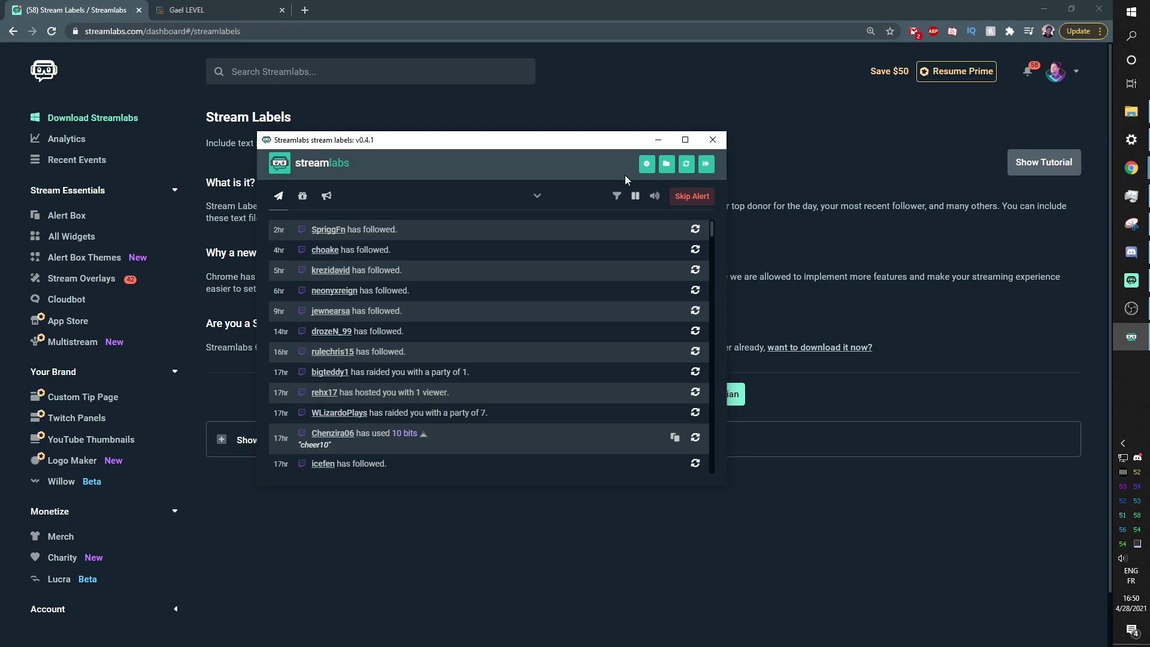
Check the labels output folder in the folder picker, cancel it, and return to OBS Studio
click(667, 168)
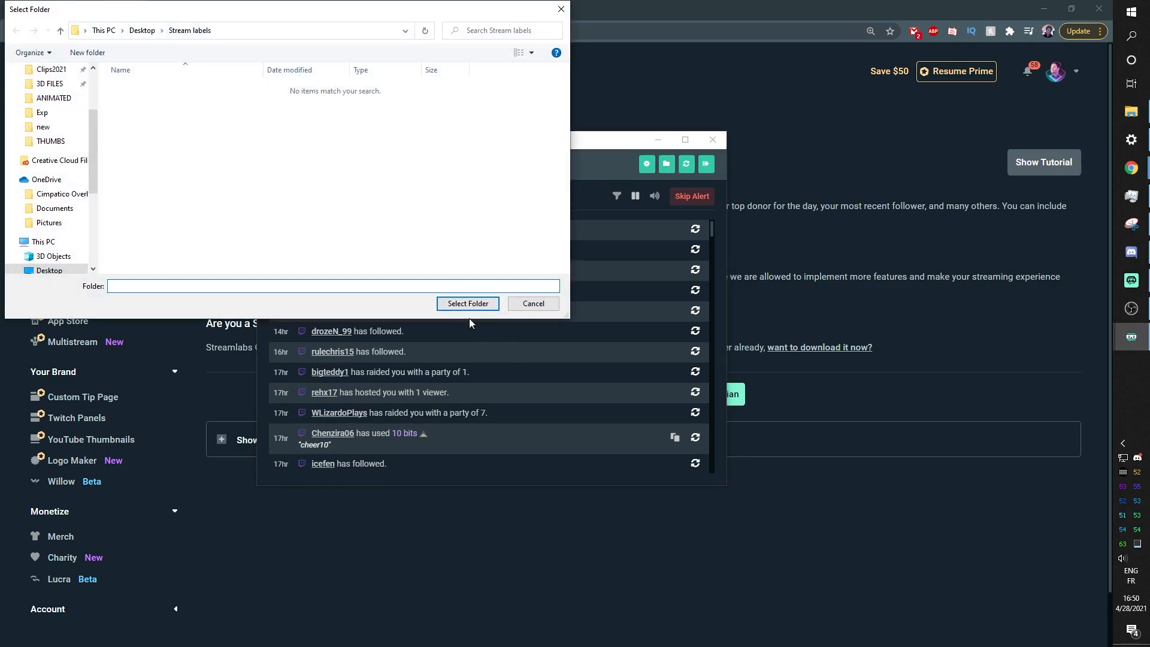
click(534, 304)
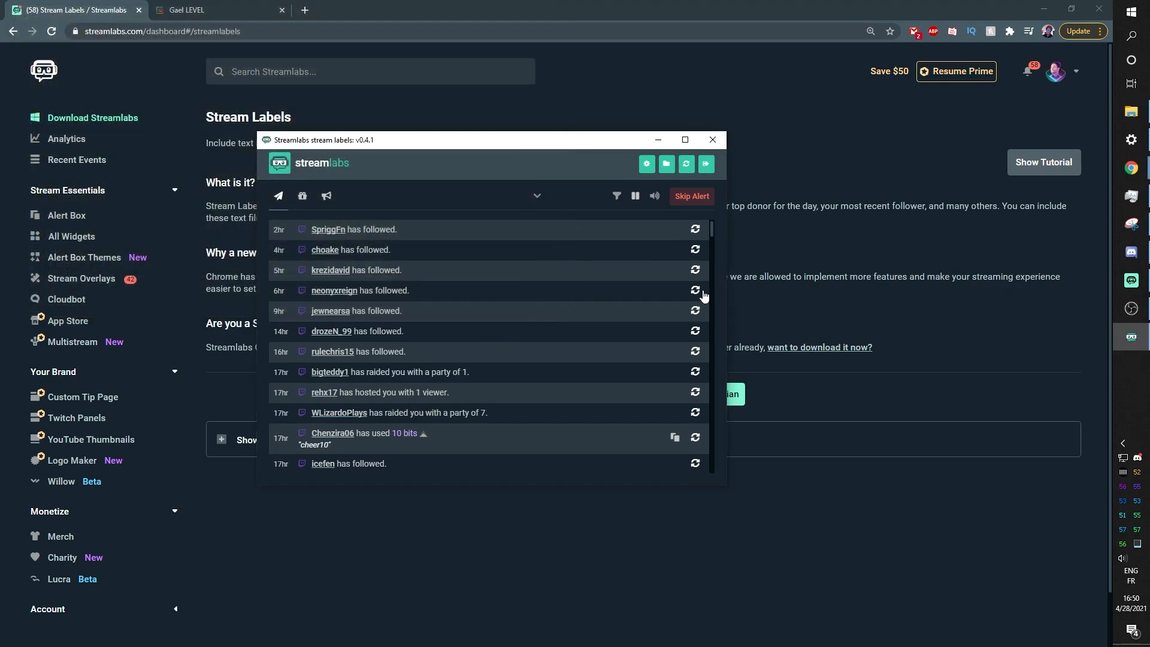
drag(535, 144, 526, 166)
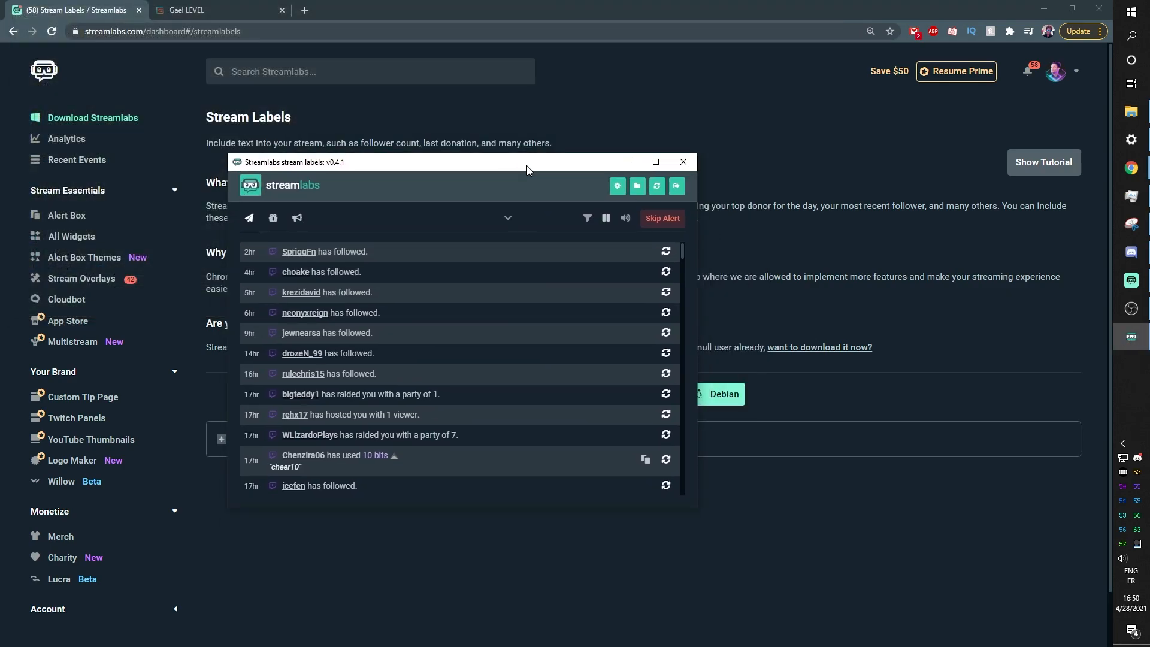
click(1131, 310)
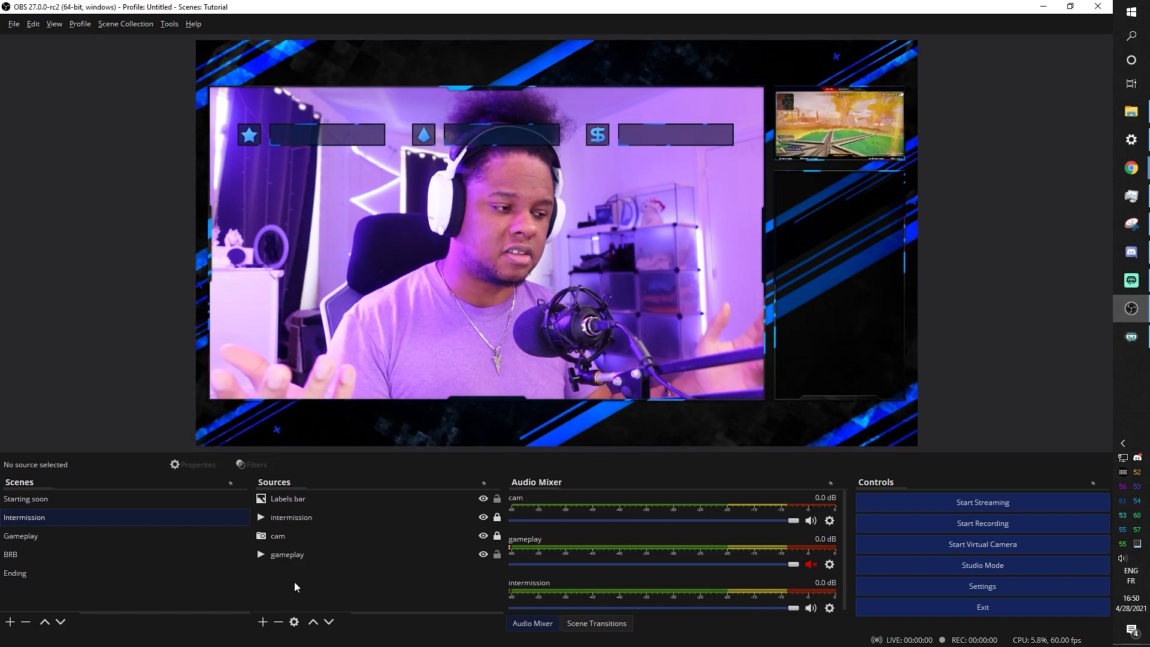
Create a Text (GDI+) source named 'Recent Subscriber' and clear its test text
click(263, 622)
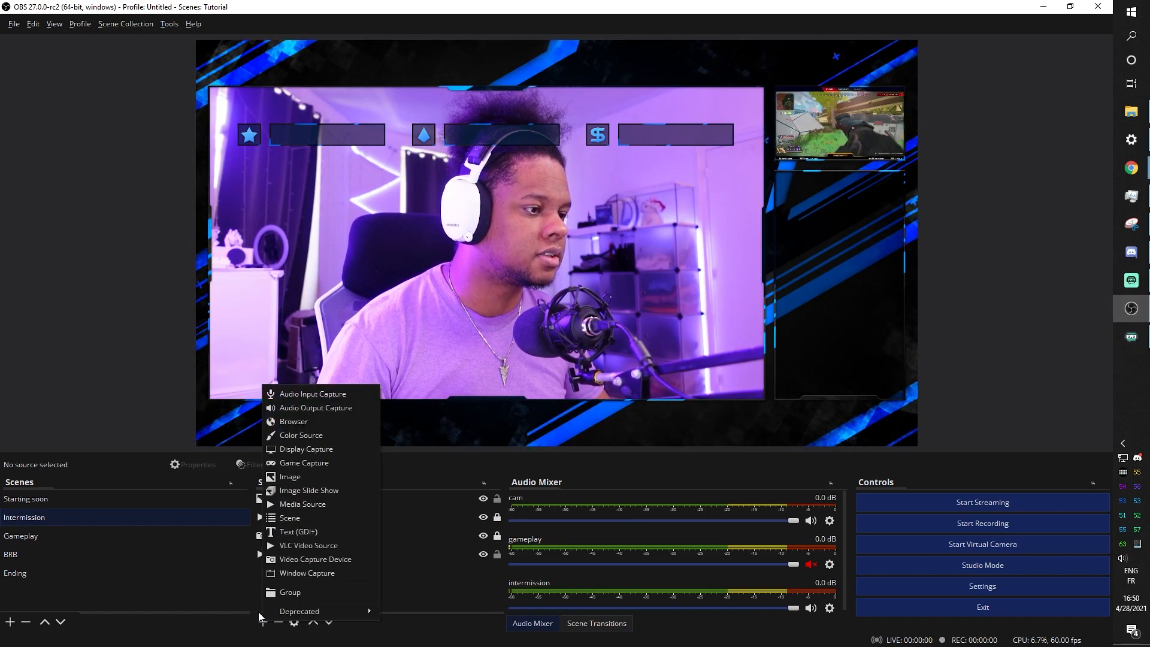
click(304, 532)
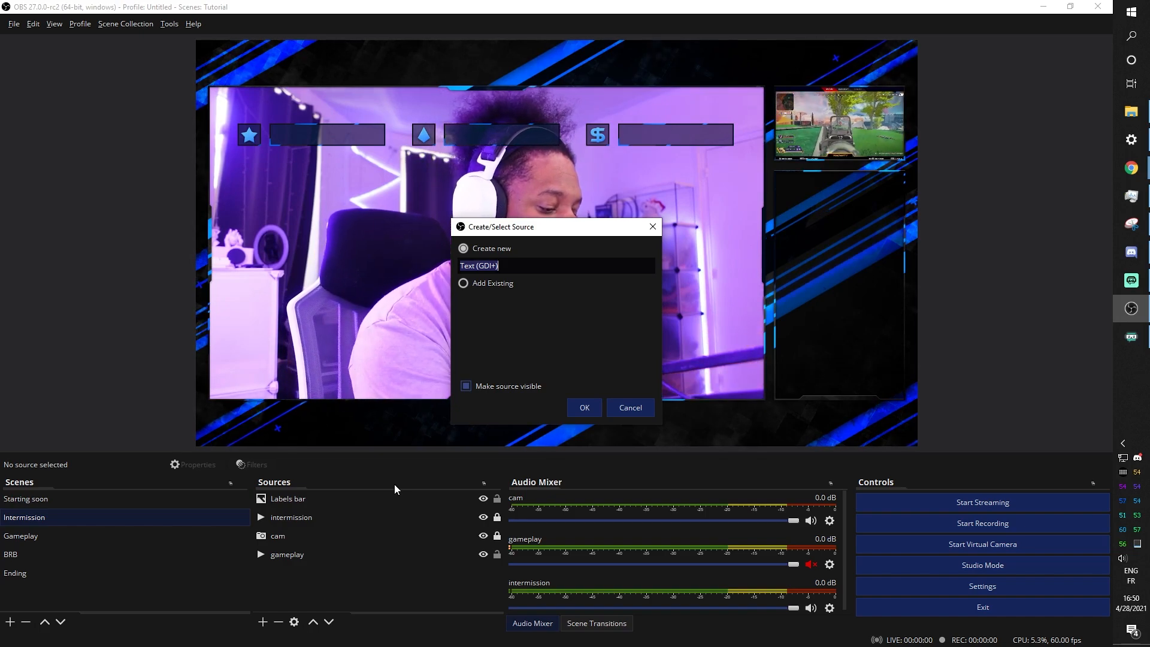
text(Mo)
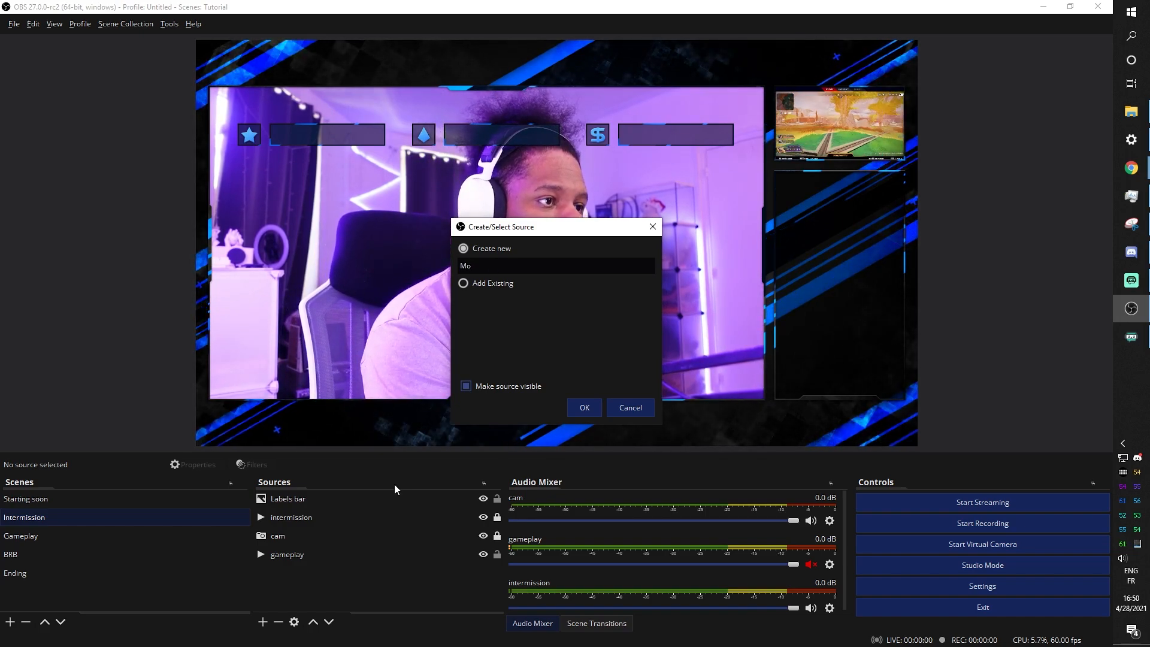
key(BackSpace)
key(BackSpace)
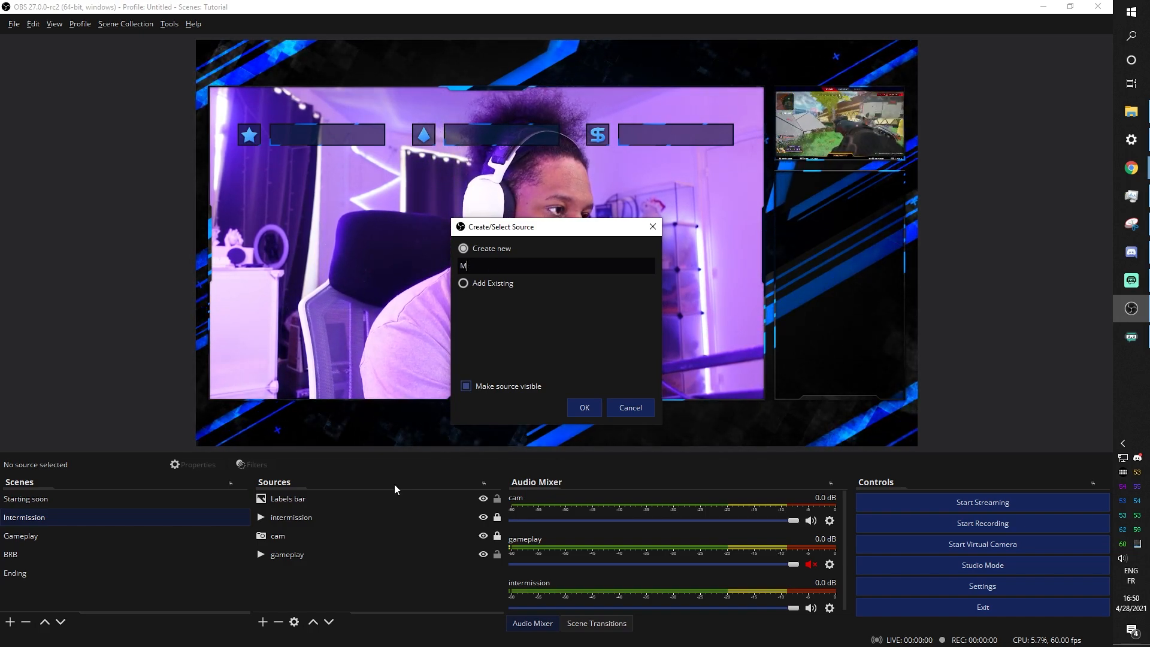
text(Recent Subscriber)
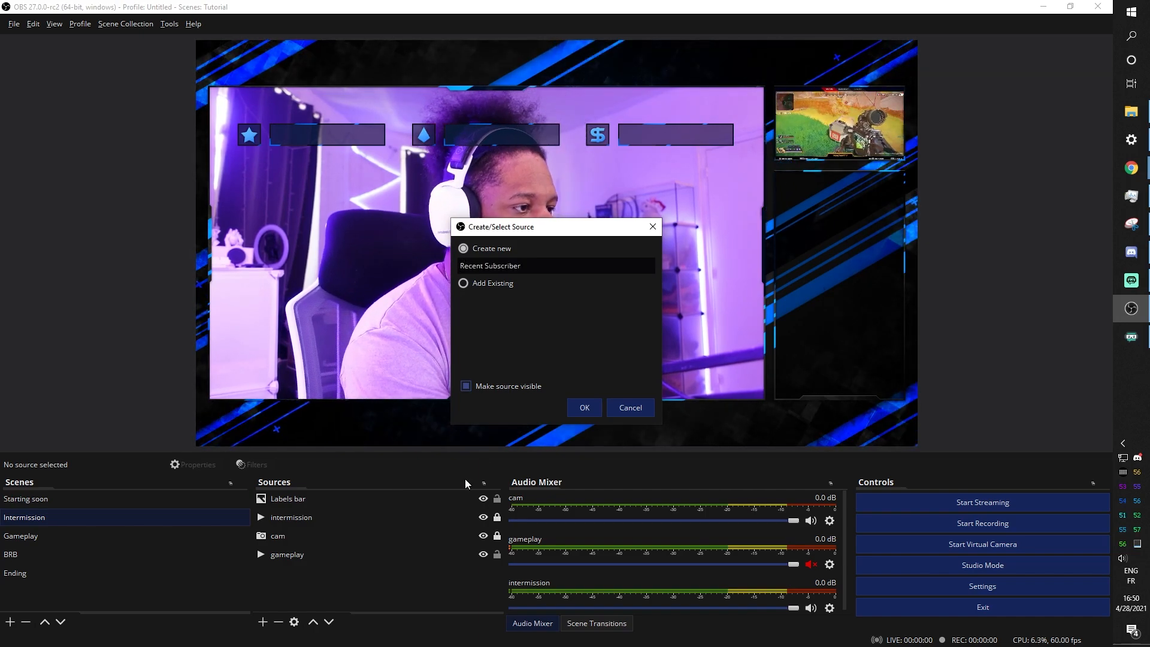
click(586, 413)
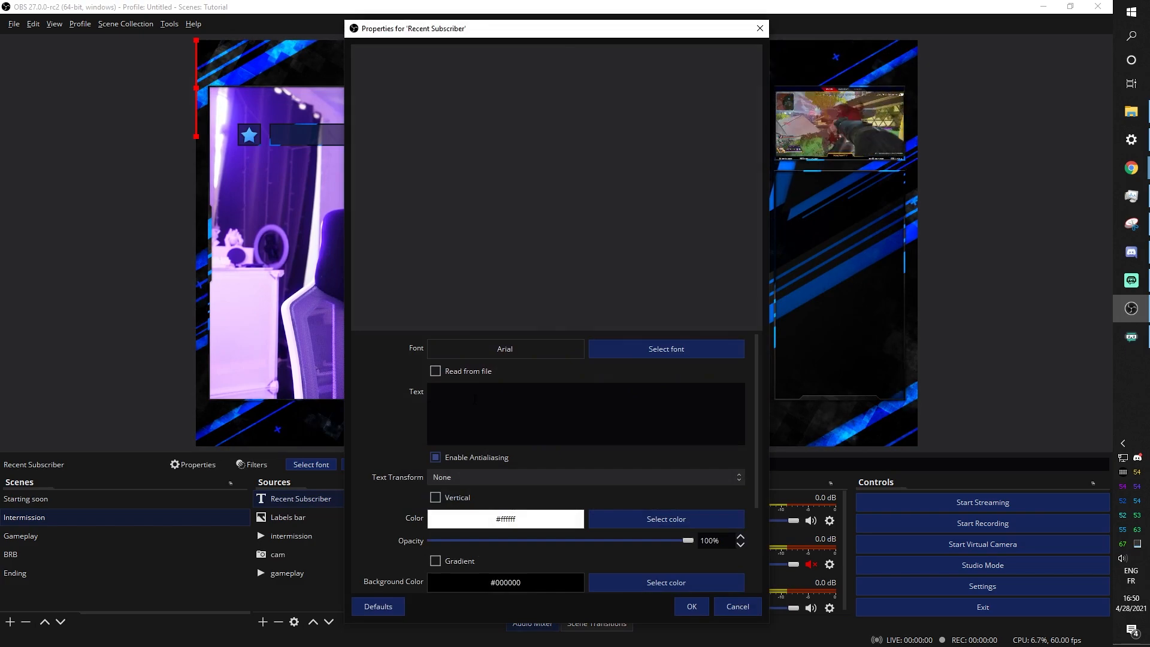
text(rztjrtjrj)
key(BackSpace)
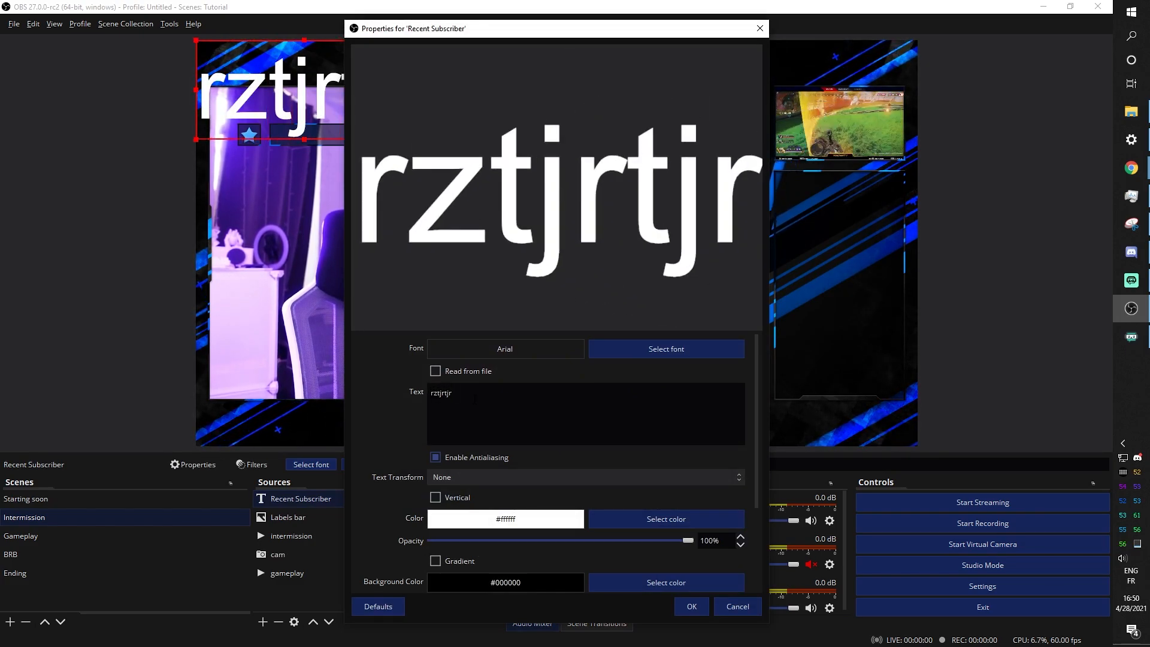
key(BackSpace)
key(BackSpace)
key(BackSpace)
key(BackSpace)
key(BackSpace)
key(BackSpace)
key(BackSpace)
key(BackSpace)
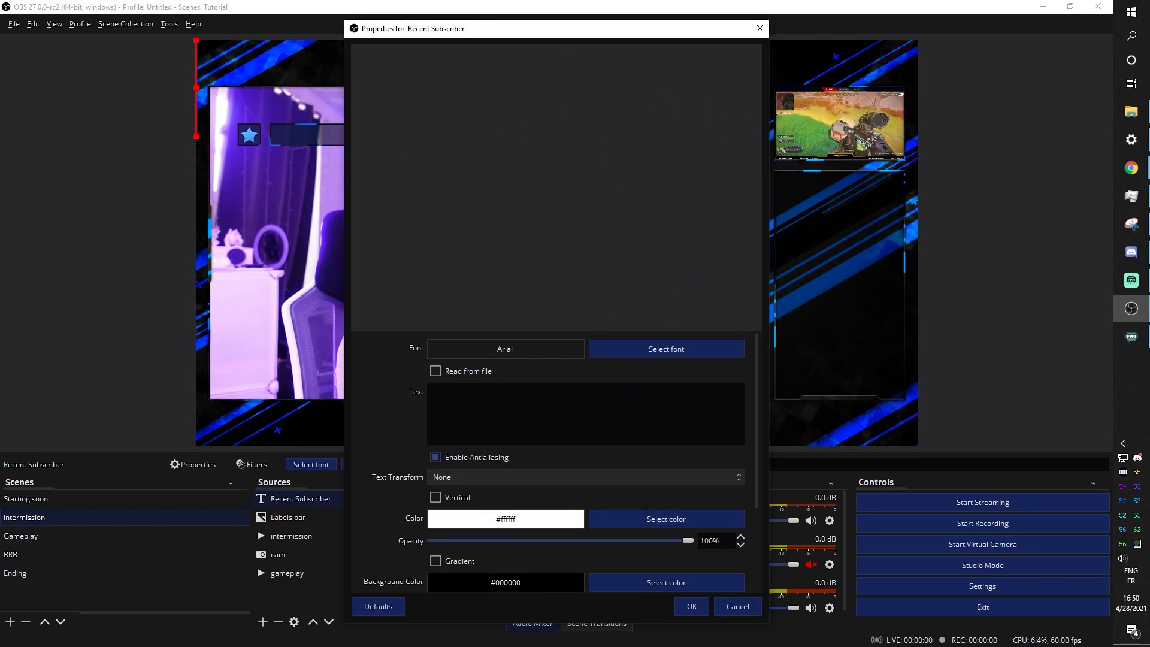
Make the text read from Desktop/Stream labels/most_recent_subscriber.txt
click(435, 372)
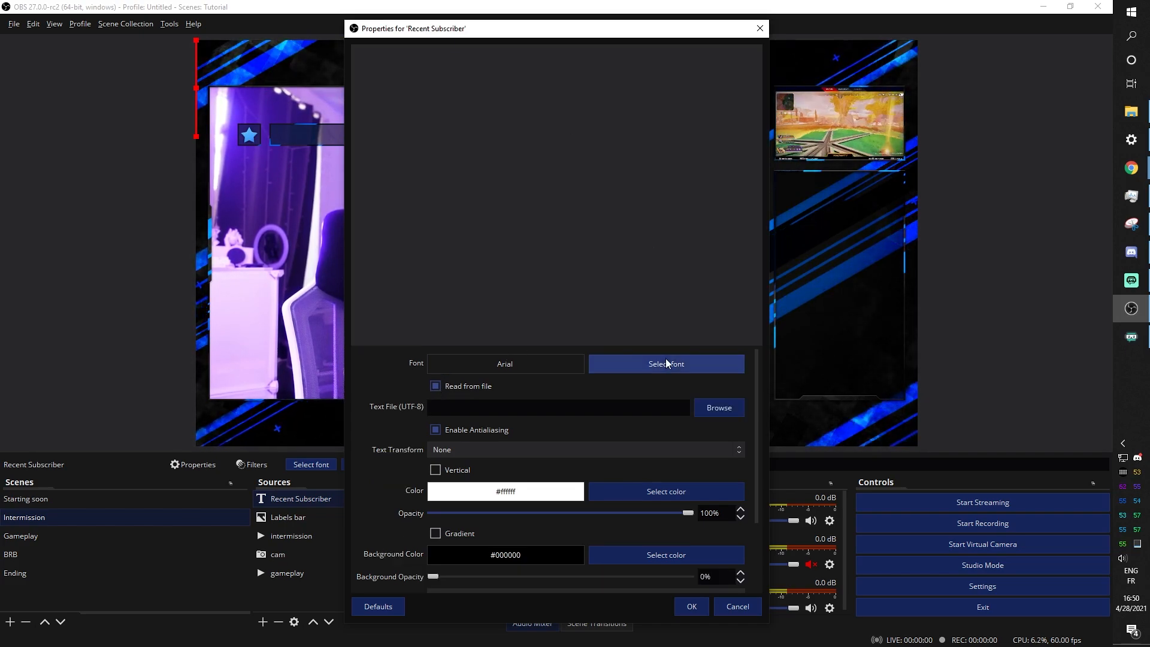
click(721, 412)
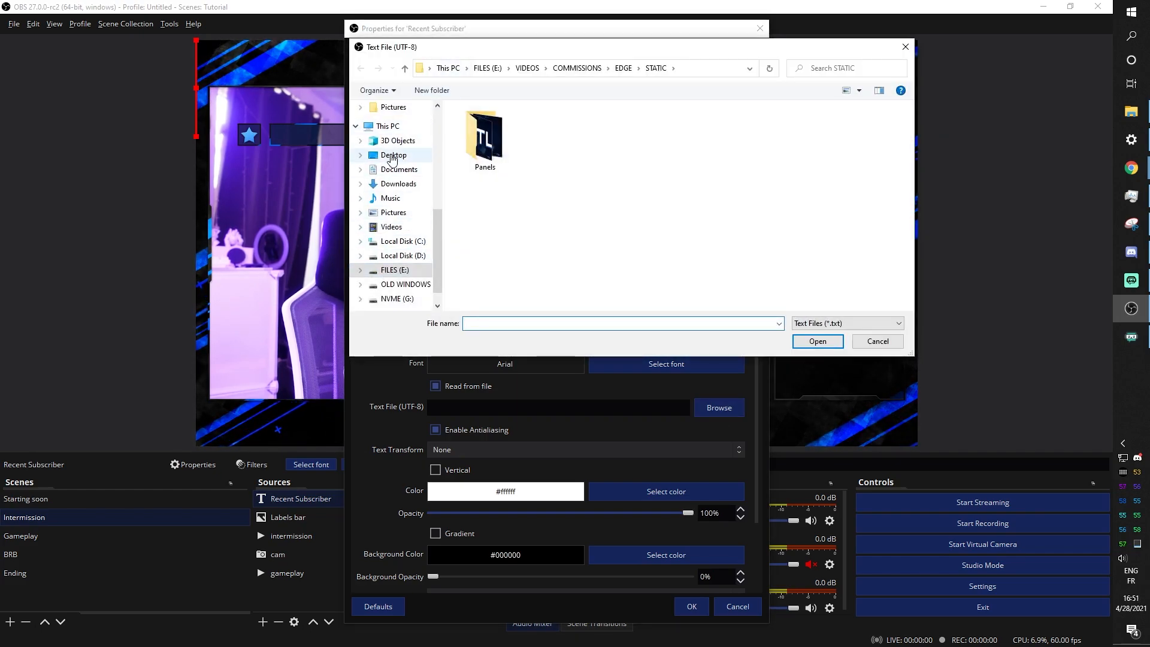
click(392, 157)
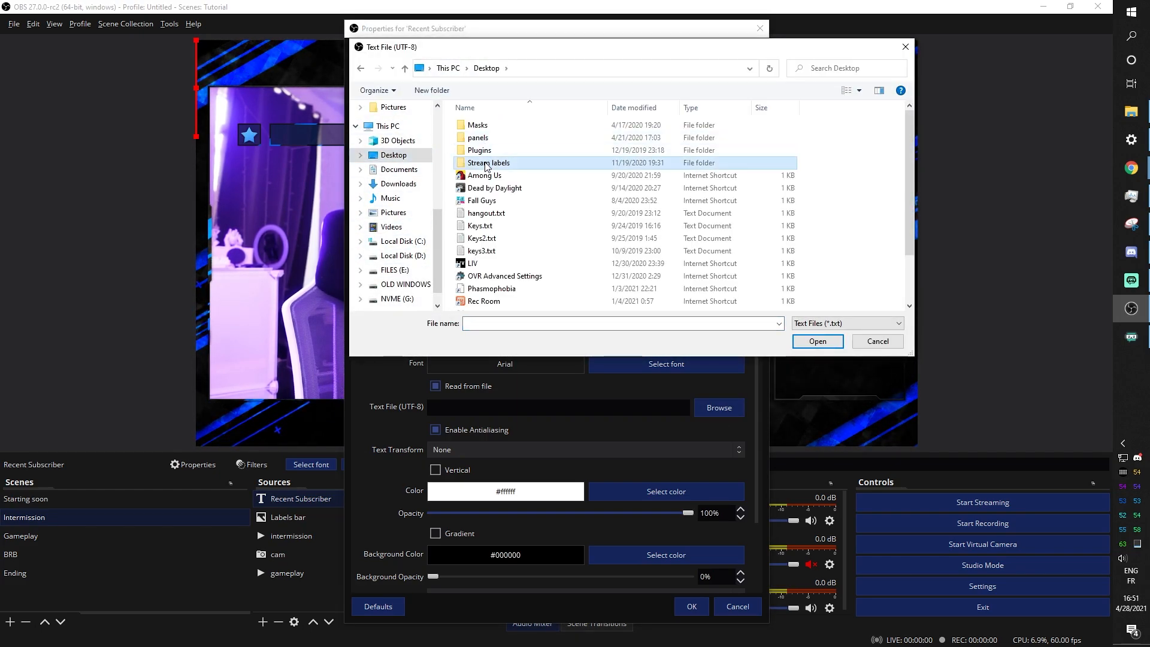
double_click(485, 161)
scroll(539, 192, down, 1)
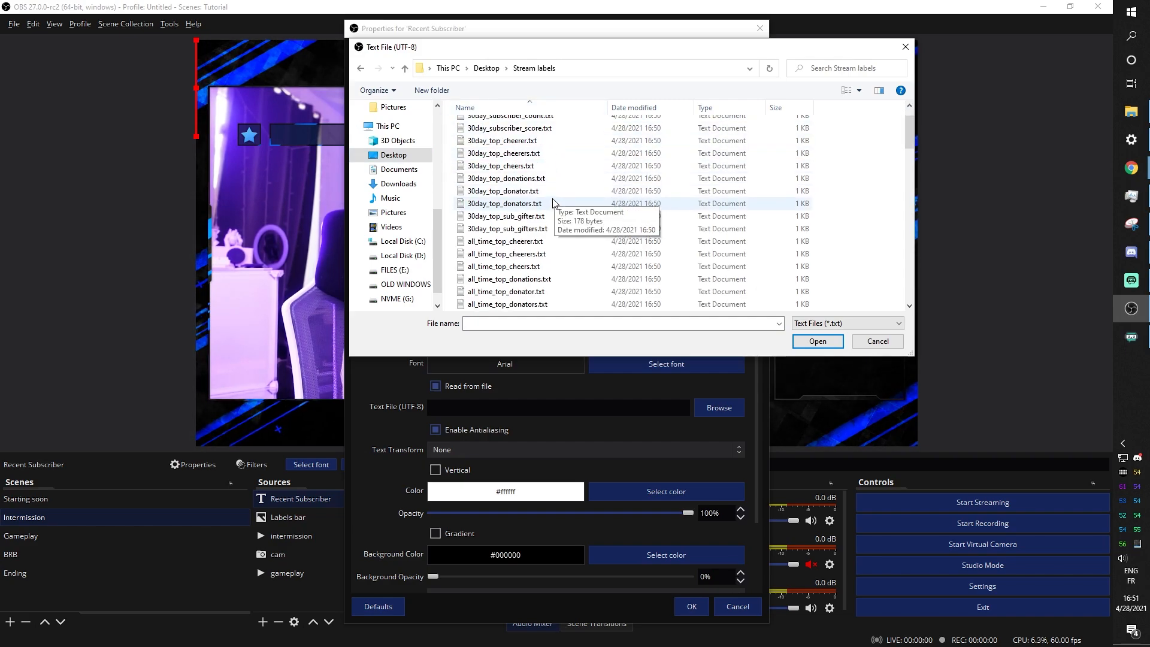
scroll(551, 204, down, 4)
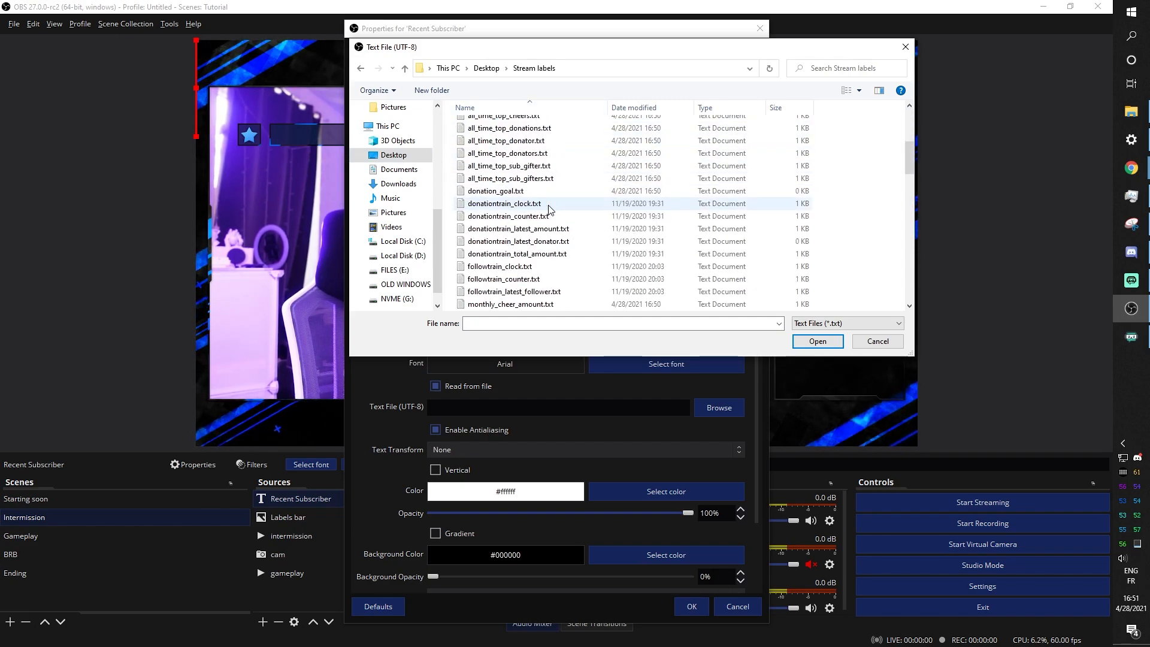
scroll(549, 208, down, 7)
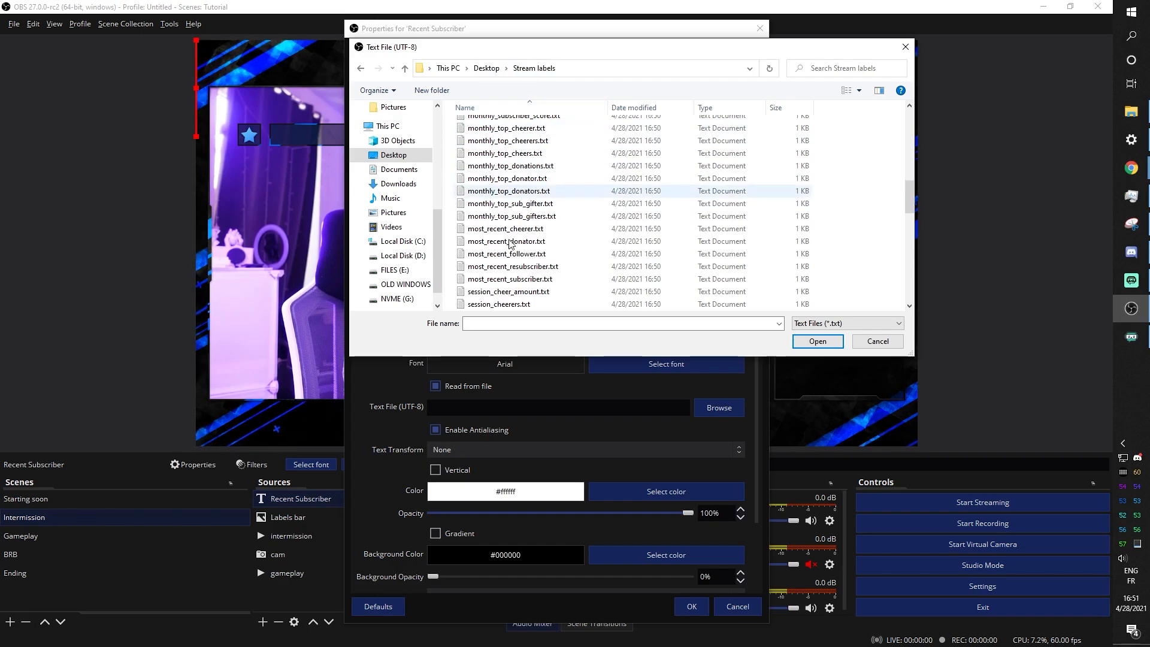
click(492, 280)
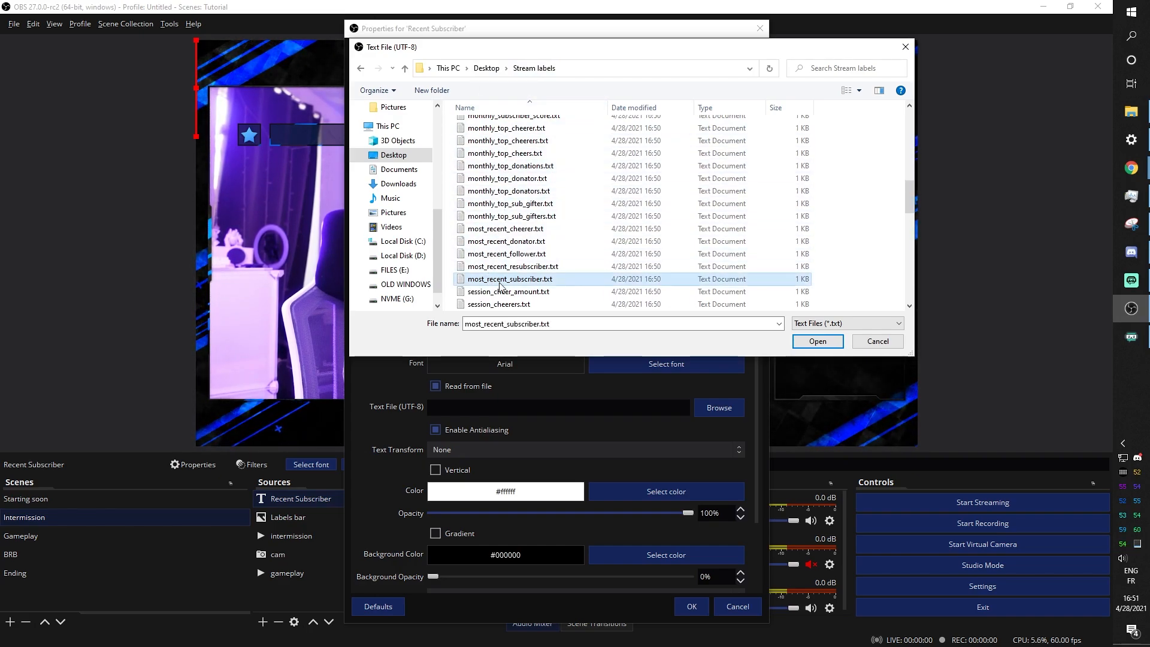
click(803, 347)
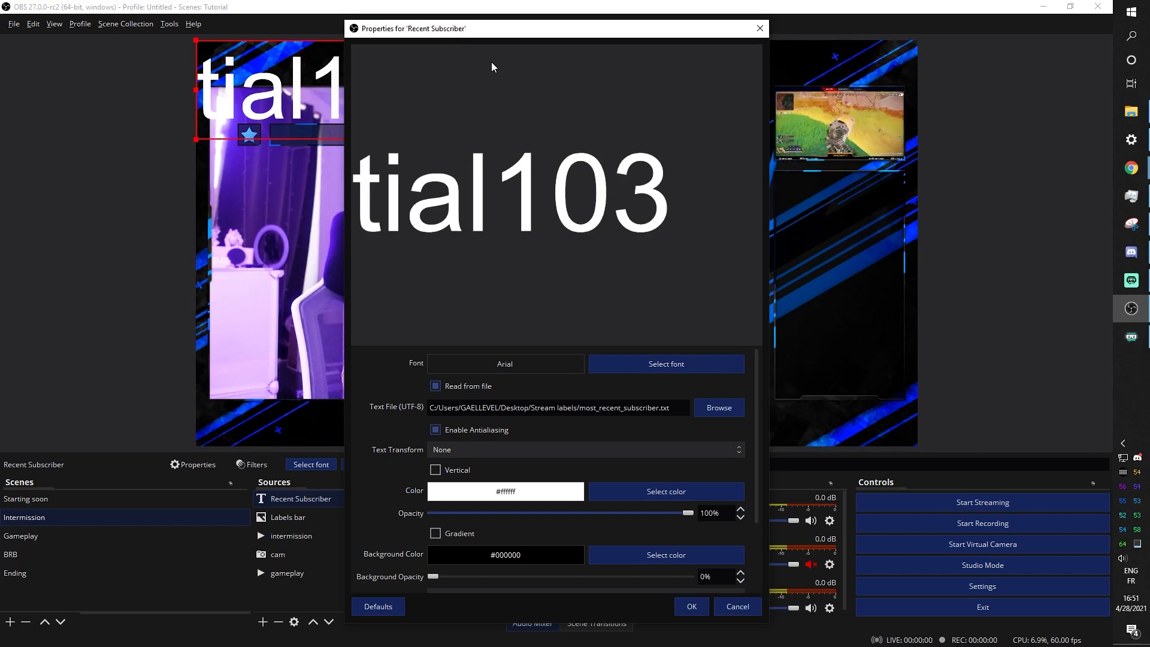
Show the Starting soon scene and move the text Properties window out of the way
scroll(361, 569, down, 1)
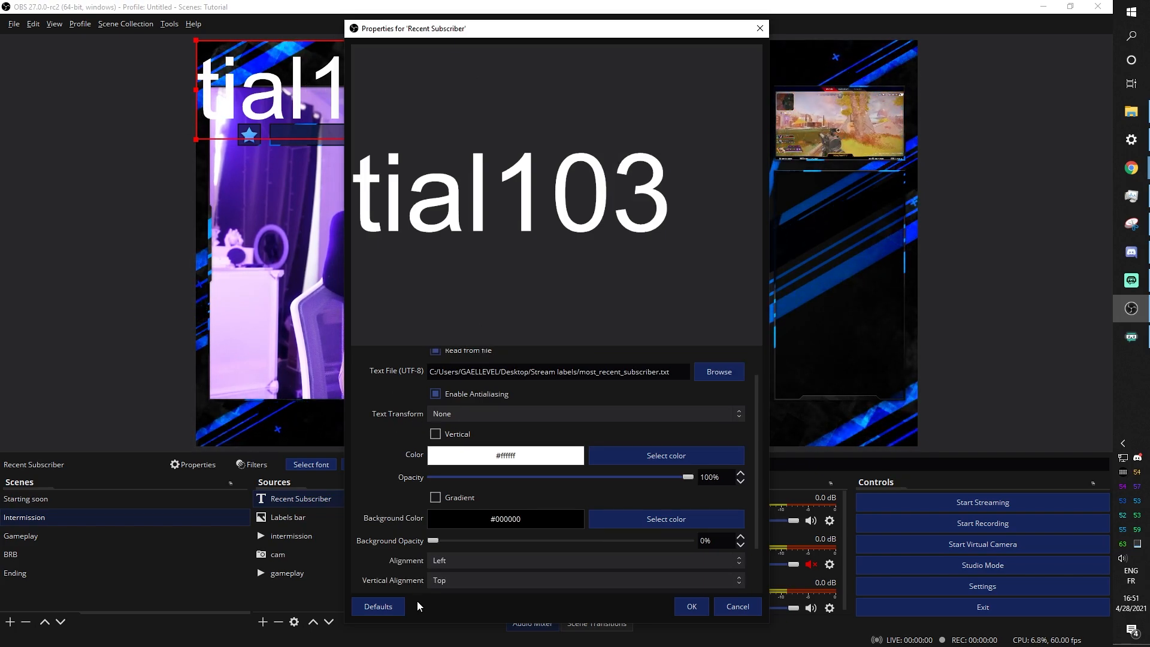
scroll(407, 418, up, 1)
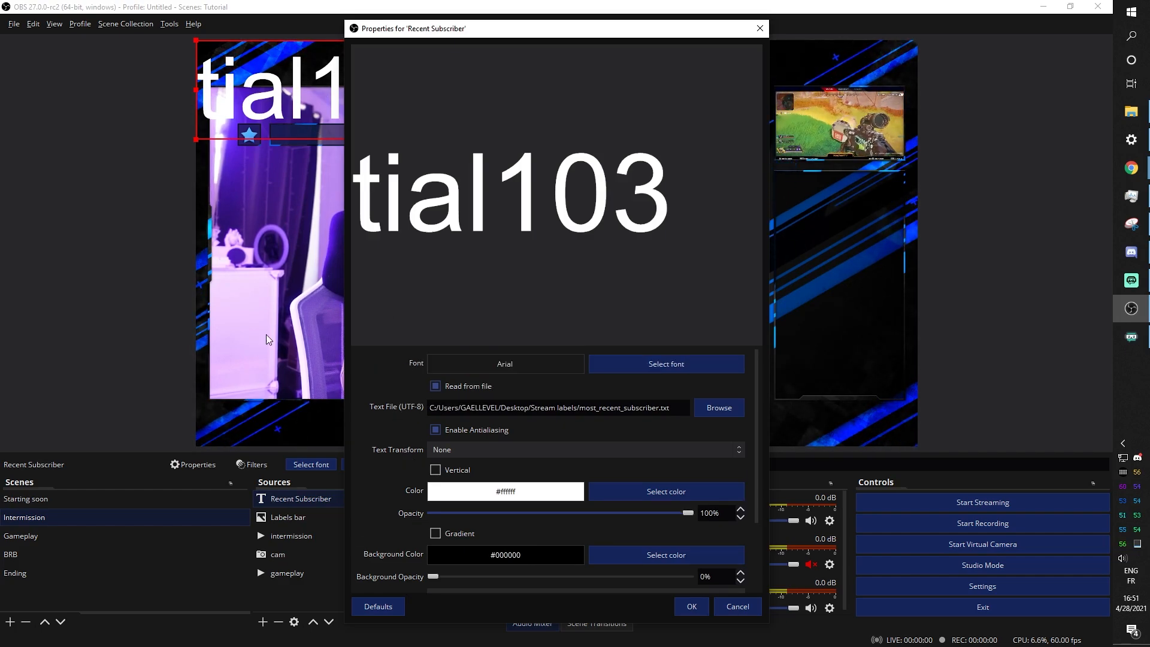
click(20, 502)
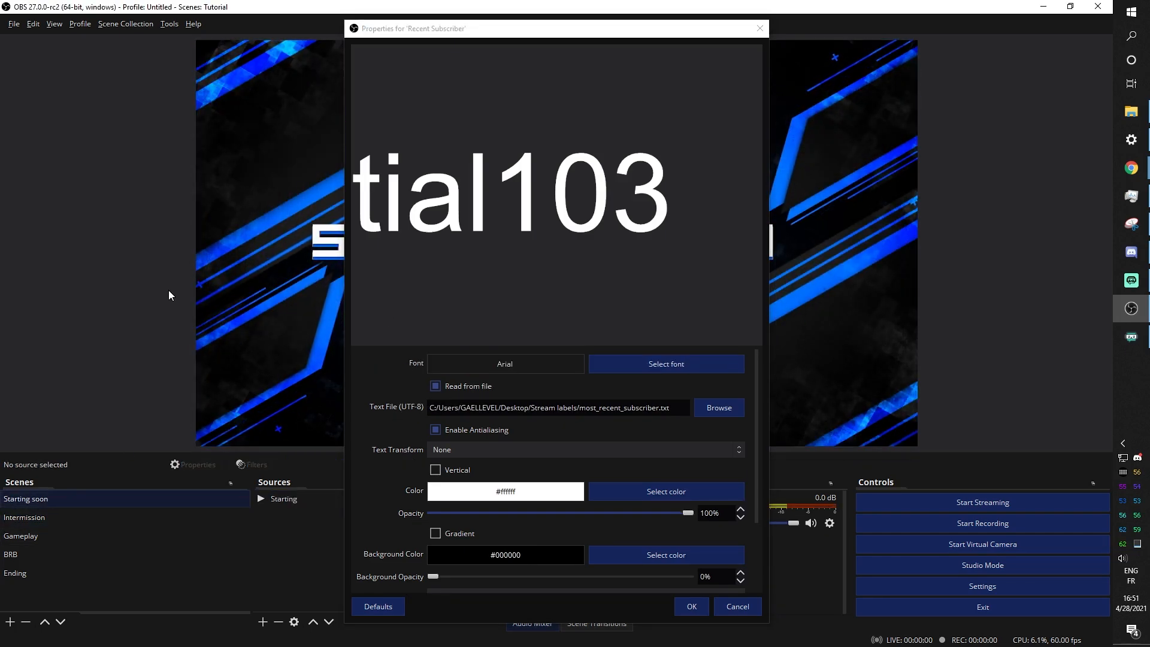
drag(460, 40, 419, 49)
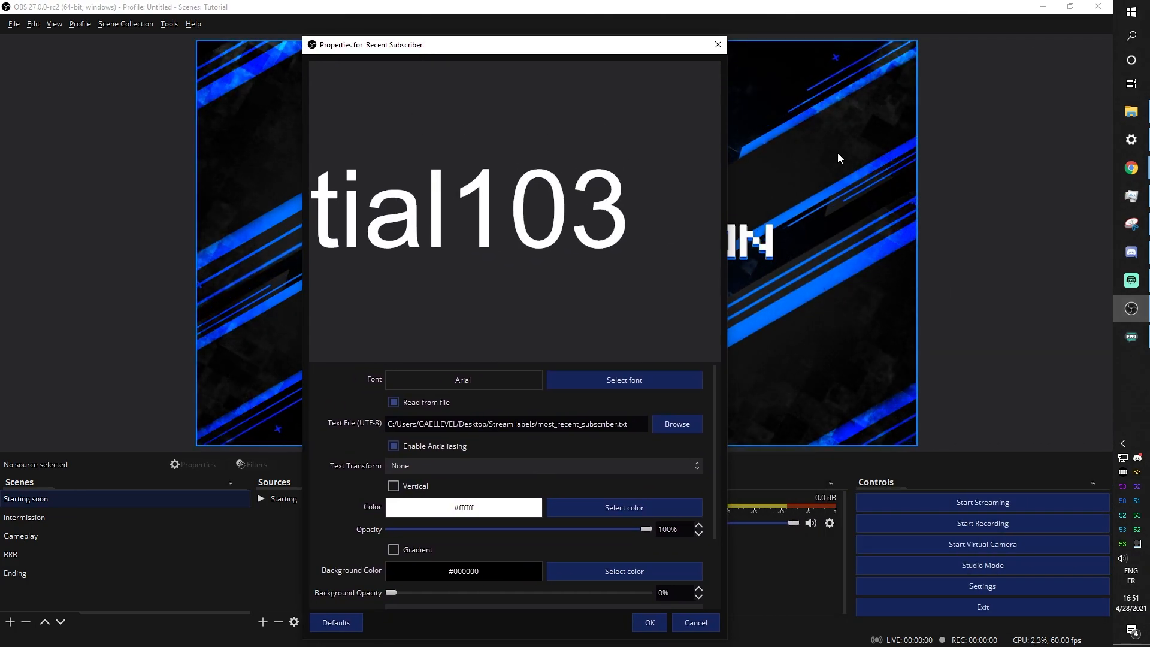
Read the Gumroad overlay pack description and open the Topo font's dafont.com page
mouse_move(1121, 167)
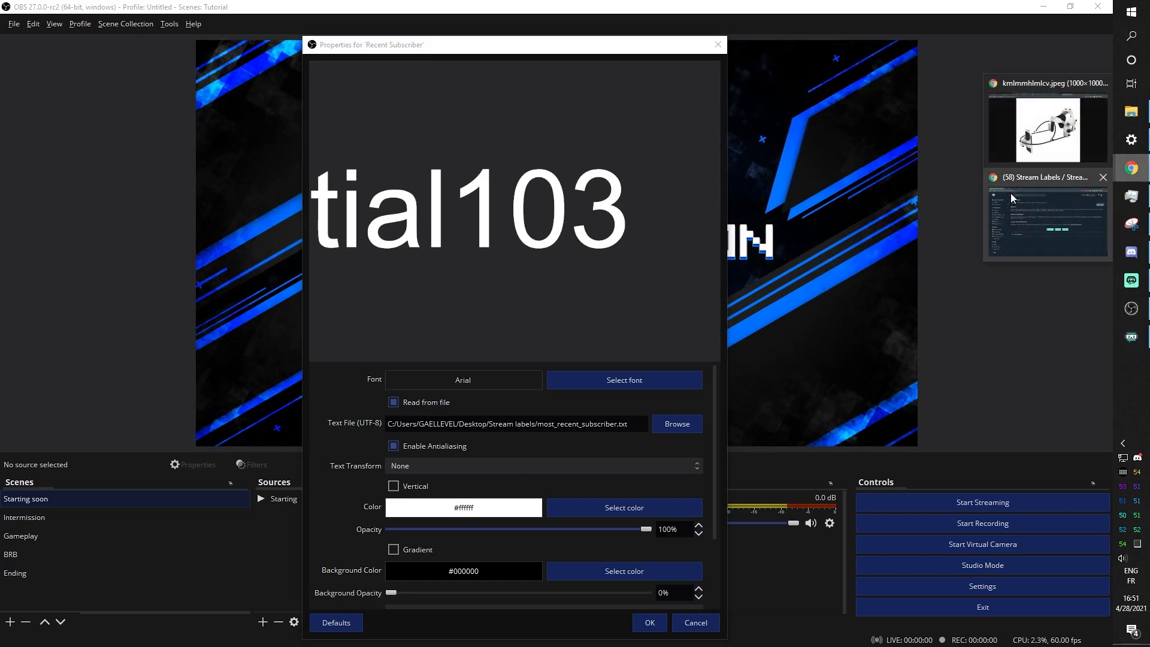
click(1048, 216)
click(186, 10)
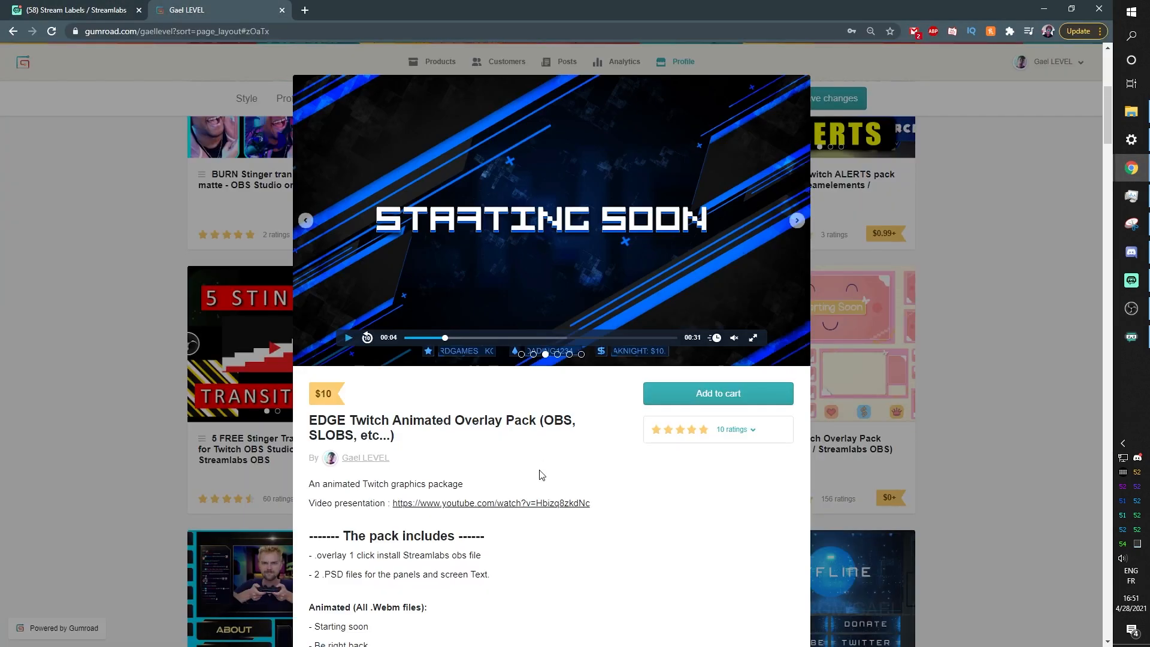
scroll(539, 473, down, 7)
scroll(373, 302, down, 3)
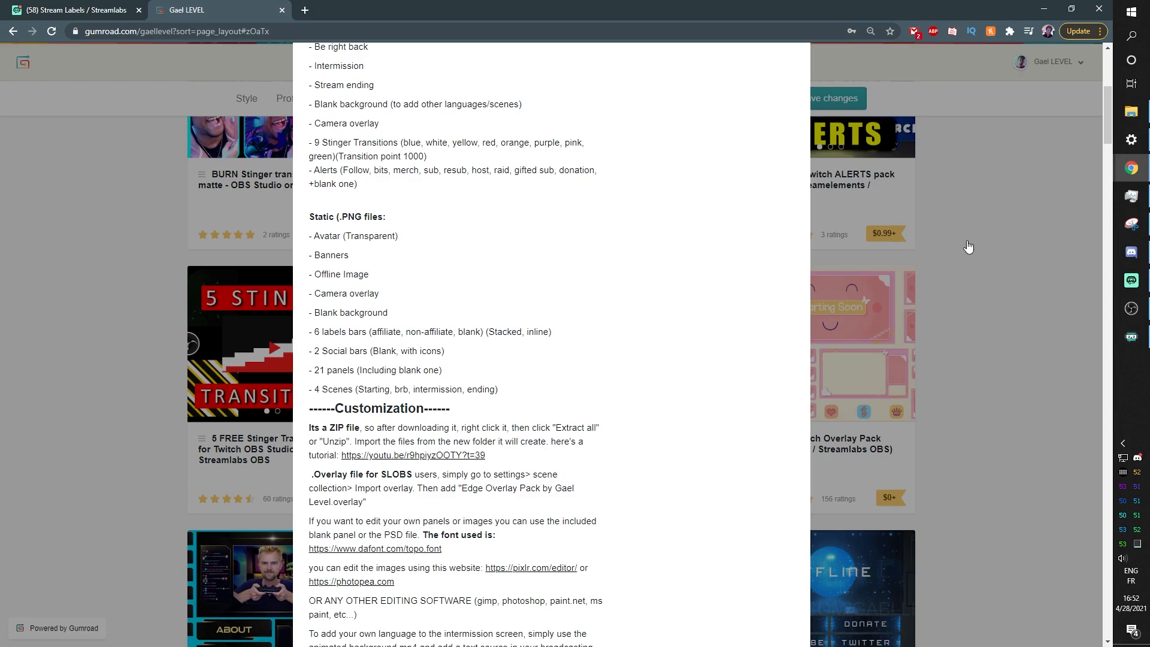
click(385, 549)
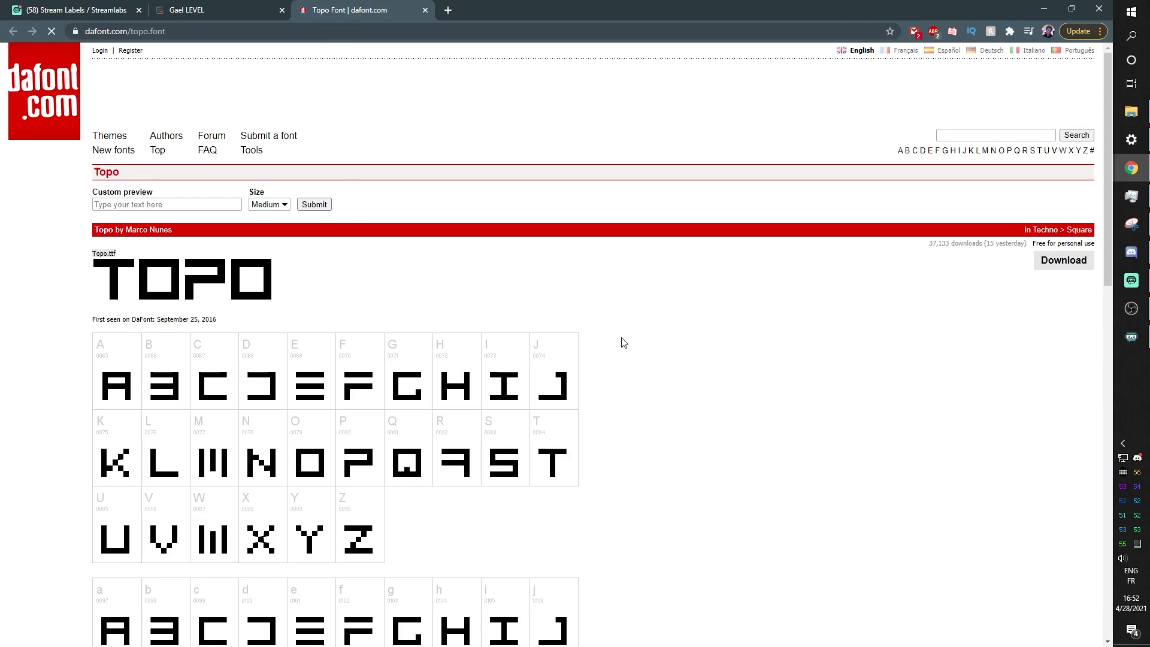
click(238, 16)
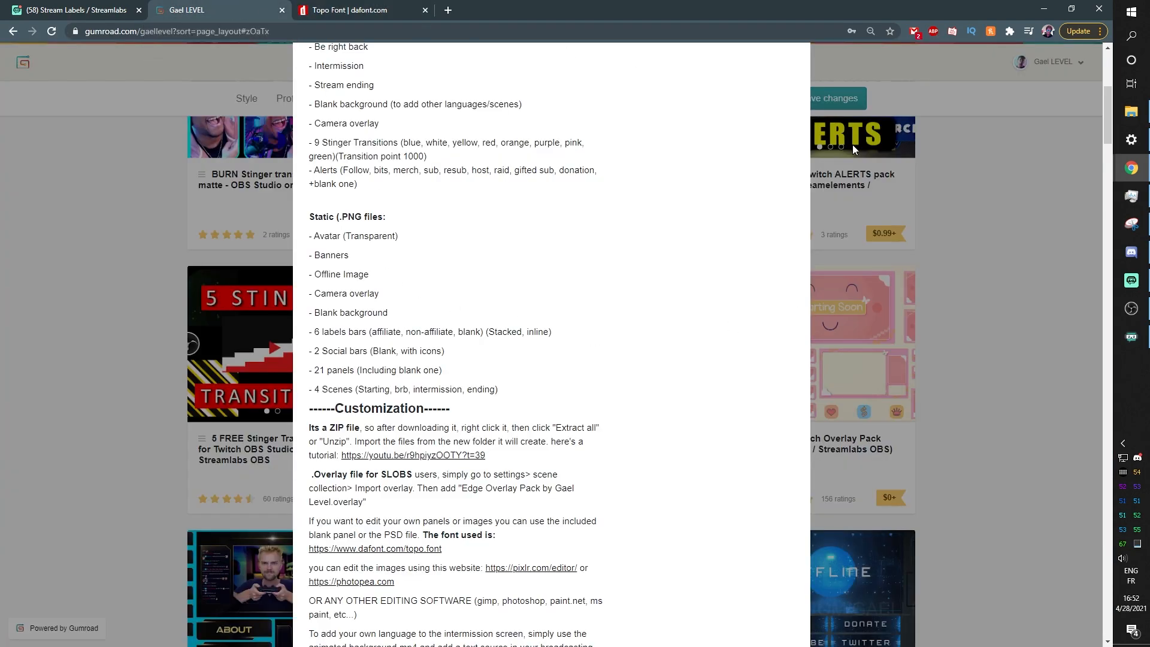
Set the Recent Subscriber text font to Topo Regular and apply the properties
click(1133, 308)
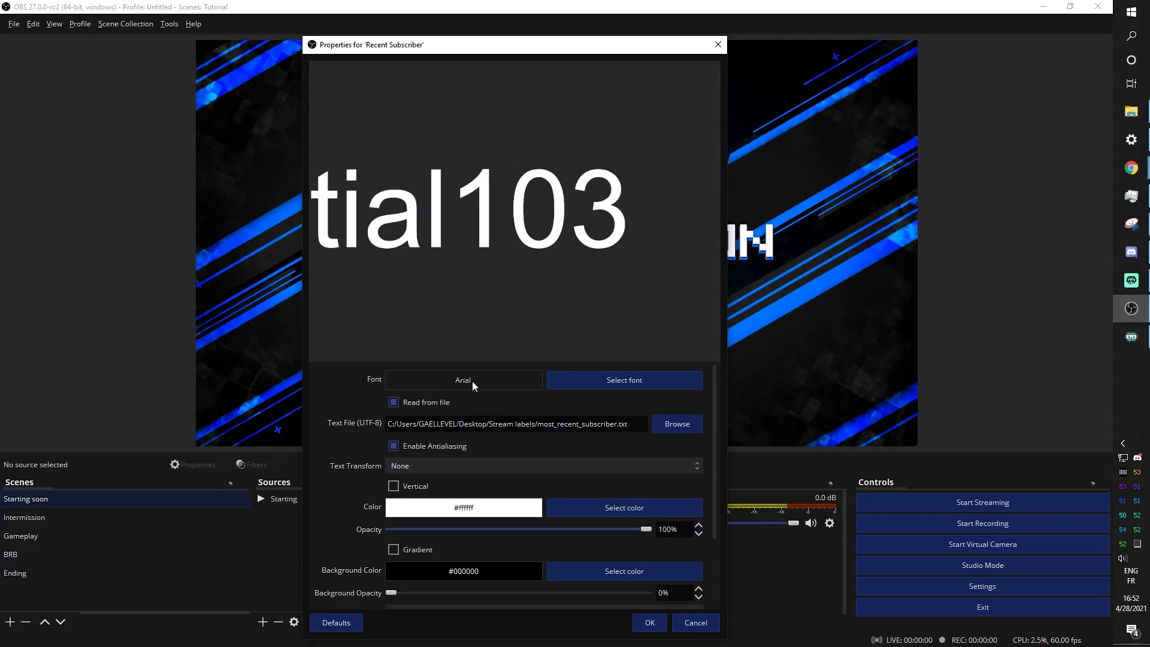
click(624, 379)
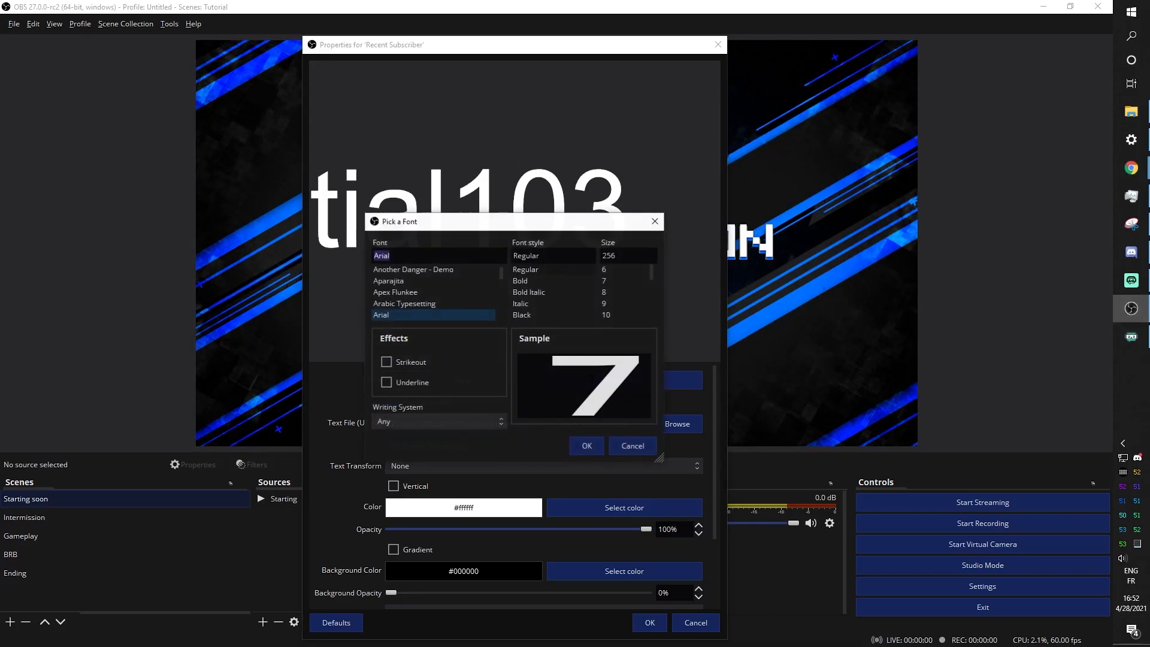
click(394, 252)
key(t)
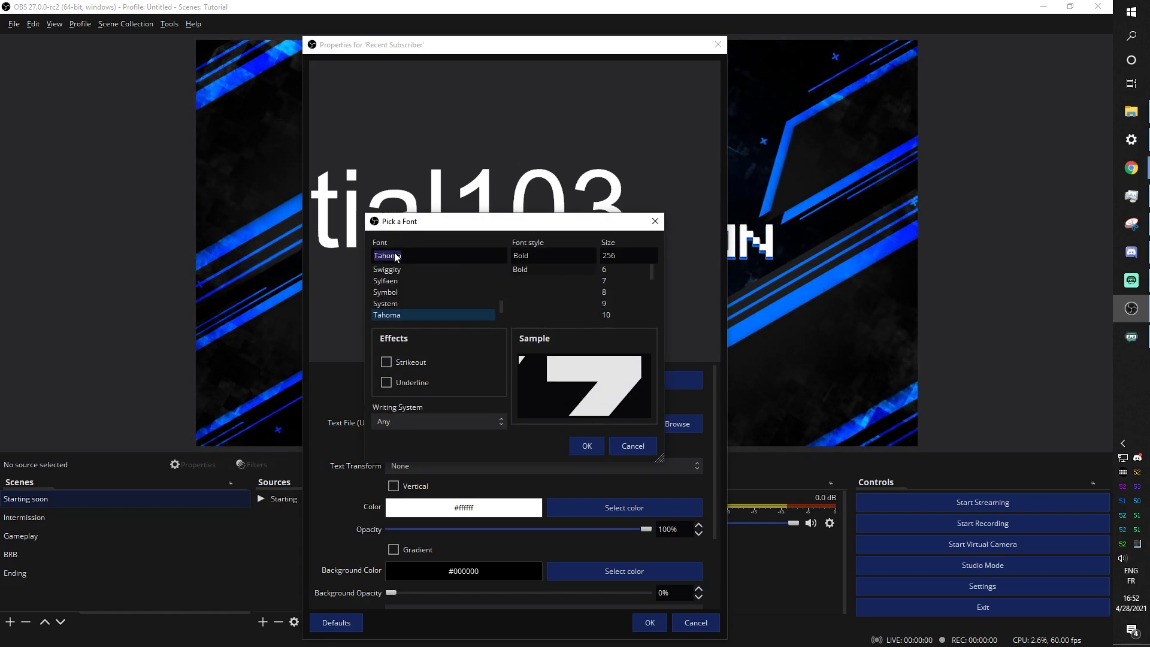
text(o)
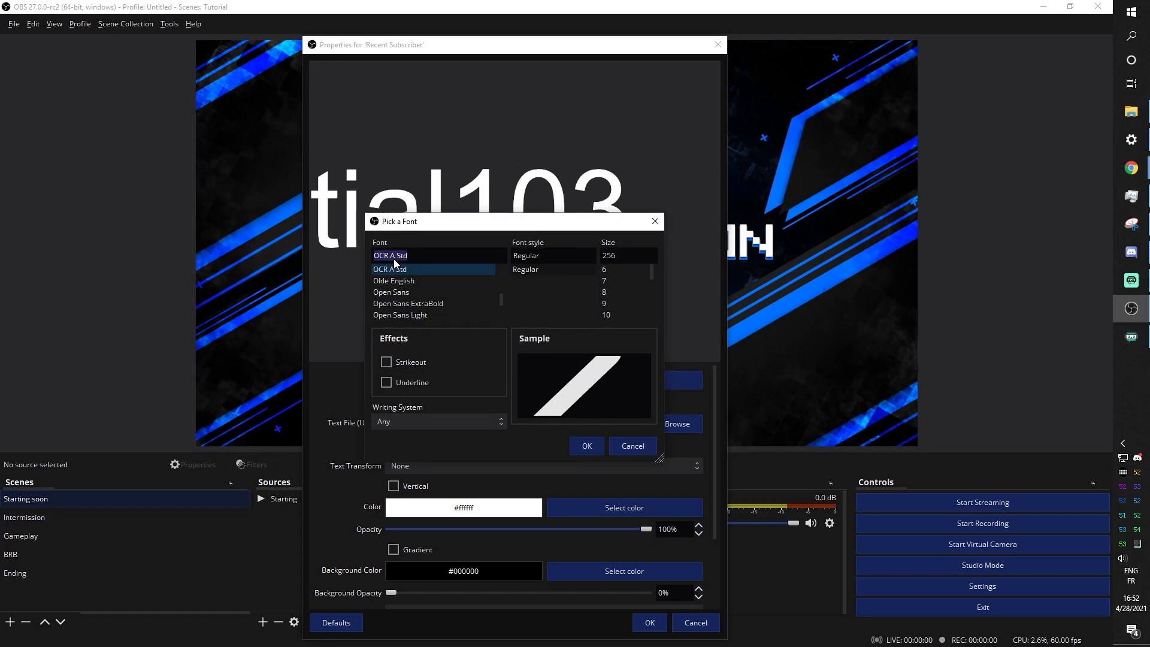
text(topo)
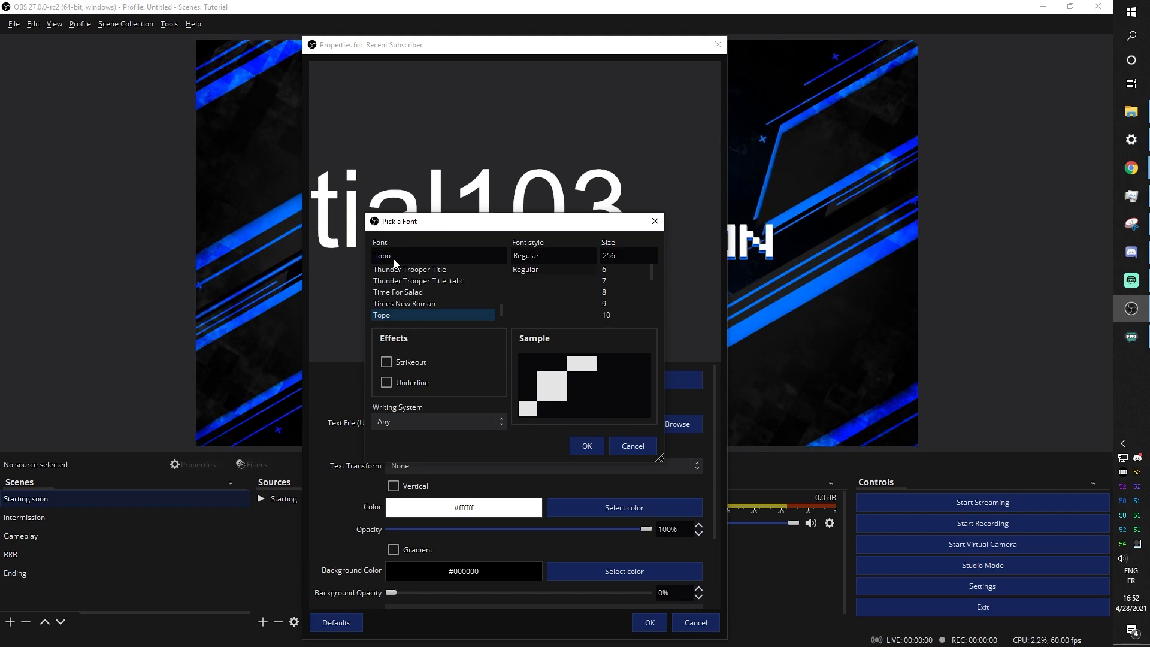
click(388, 258)
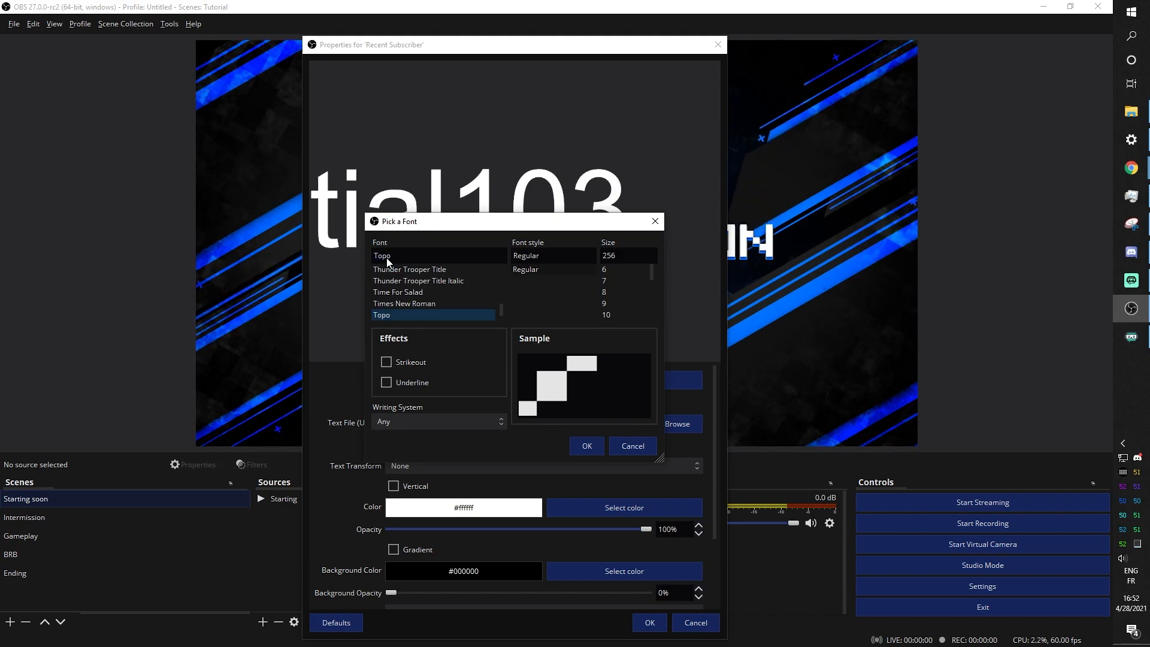
click(587, 446)
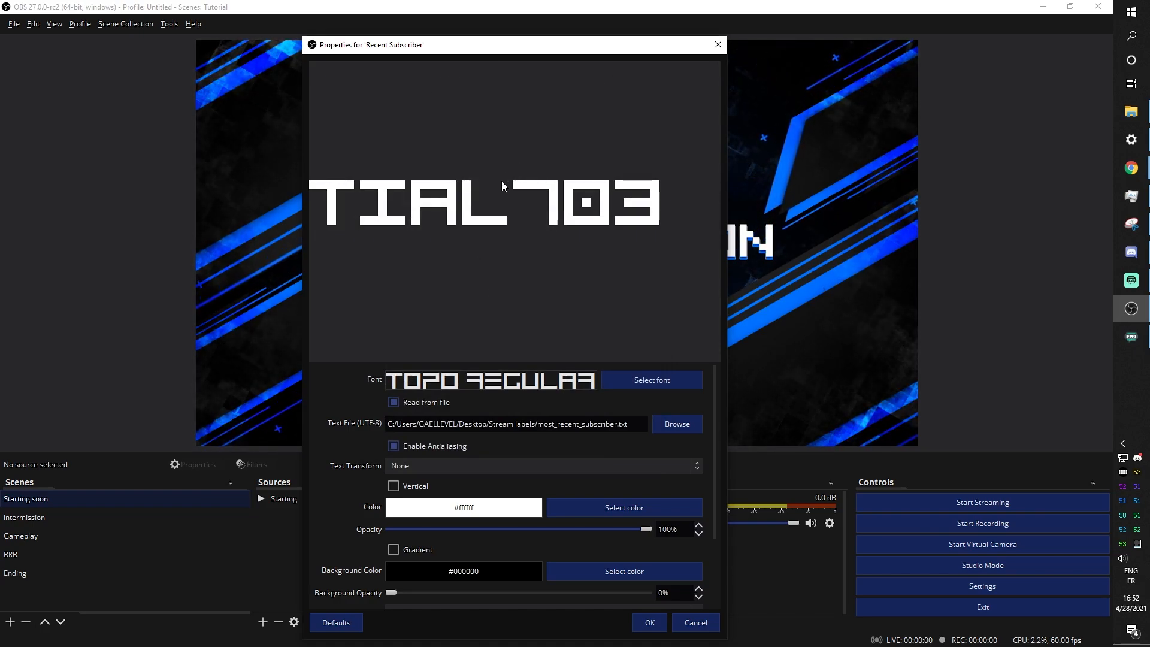
click(652, 626)
In the Intermission scene, resize the Recent Subscriber text by its corner to fit the first label box
click(26, 518)
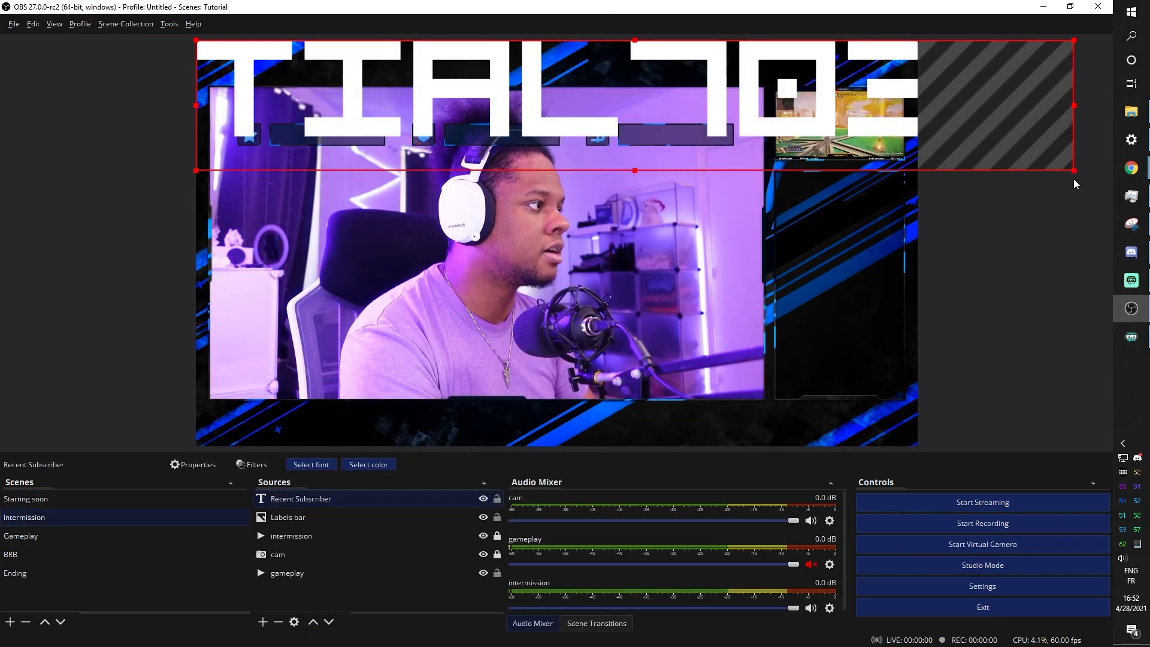
drag(1074, 170, 374, 72)
drag(345, 65, 394, 146)
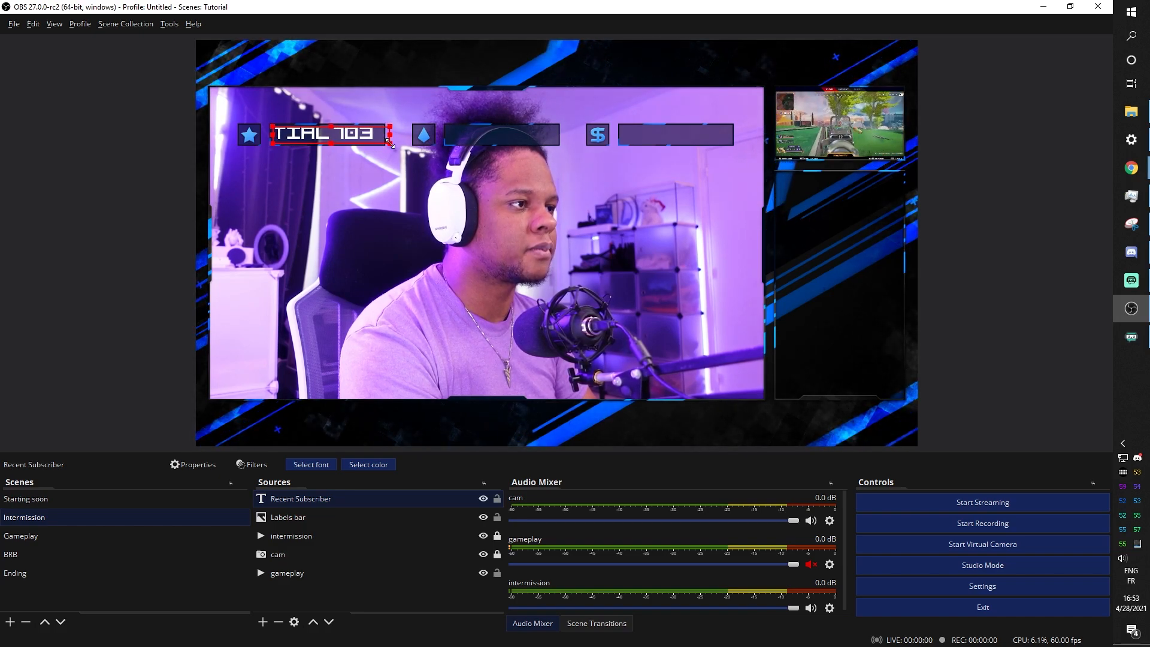
drag(393, 144, 387, 144)
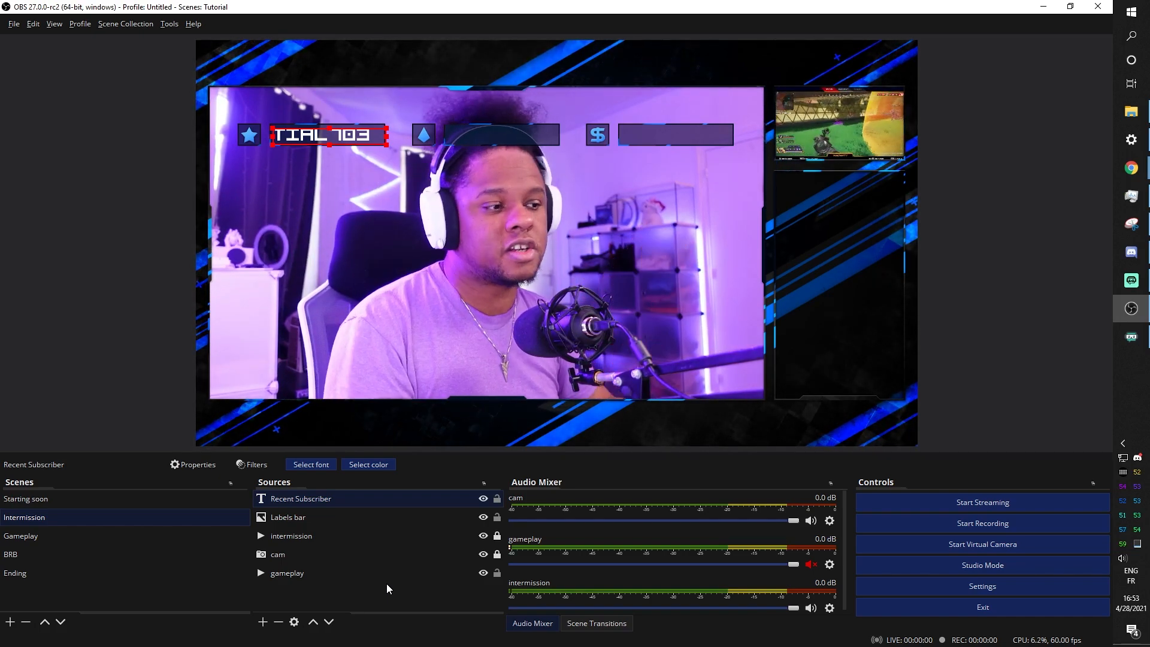
Enable Limit Width in the Recent Subscriber Scroll filter and set the width to 2300
right_click(292, 498)
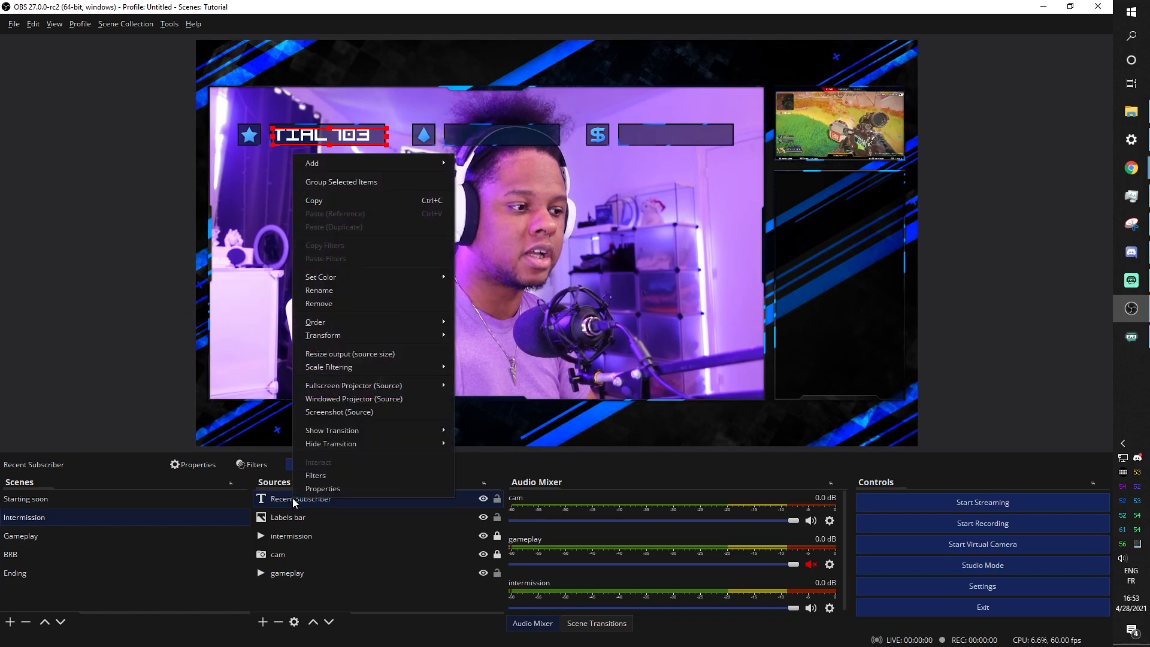
click(342, 476)
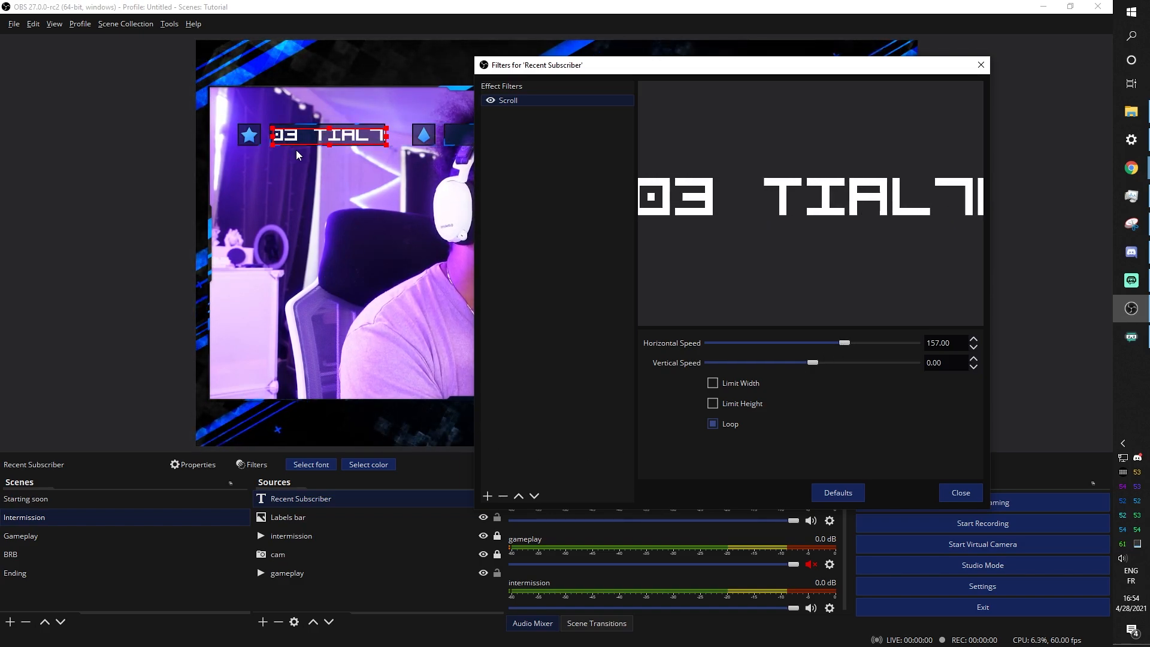
click(712, 383)
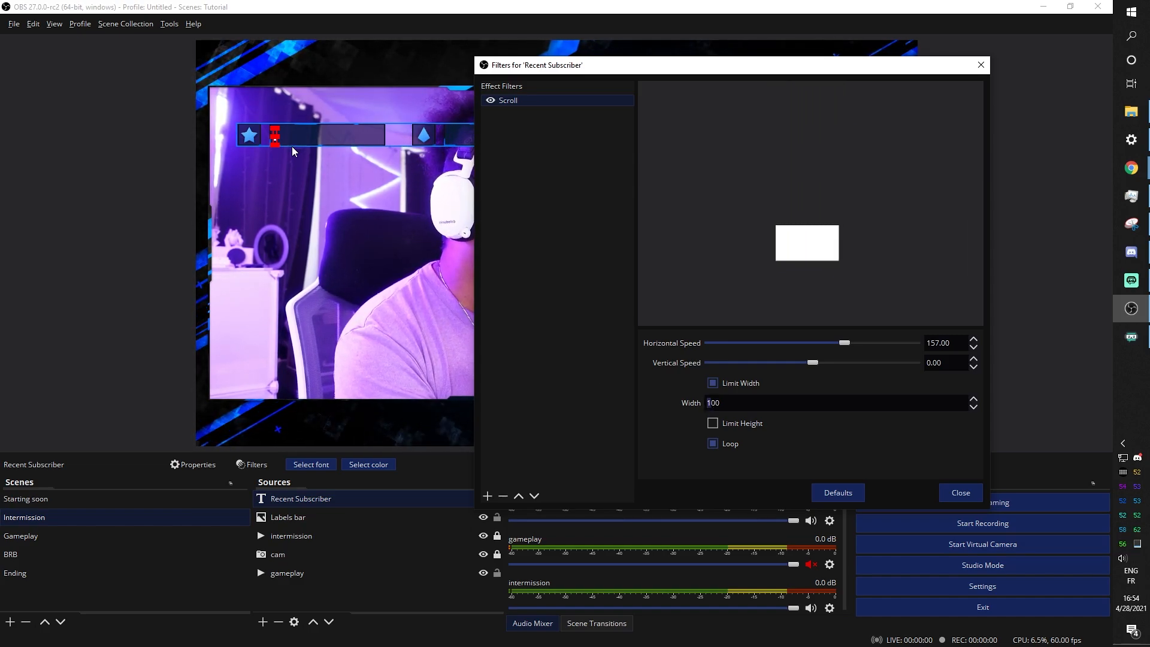
key(Delete)
text(5)
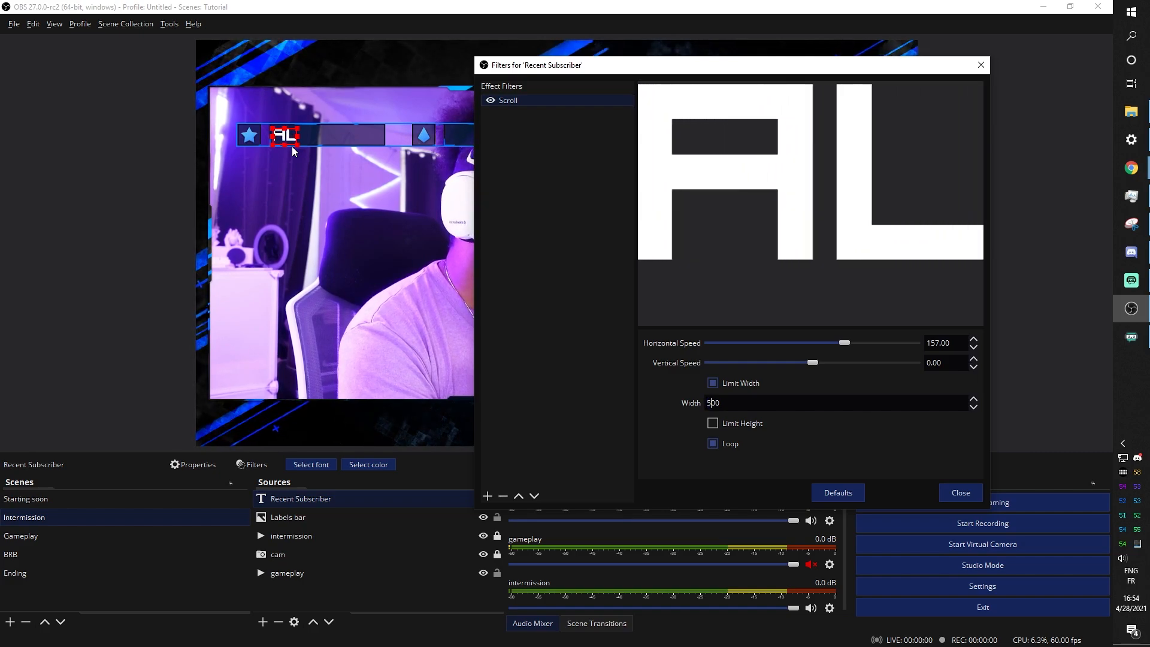
text(0)
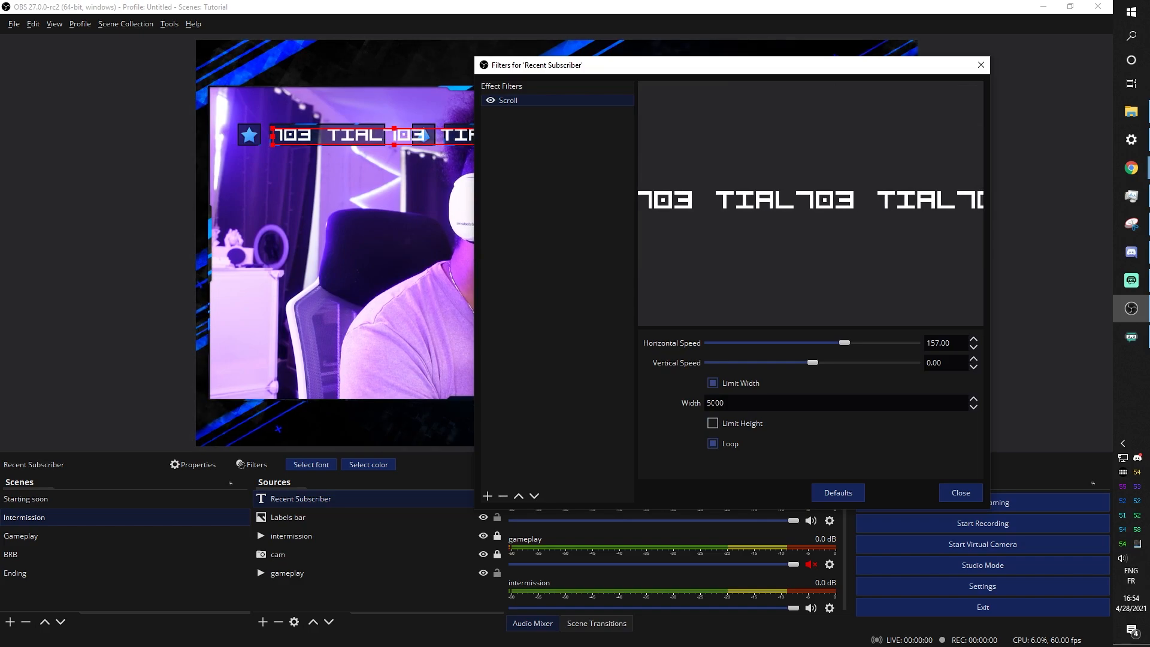
key(Delete)
key(Delete)
text(23)
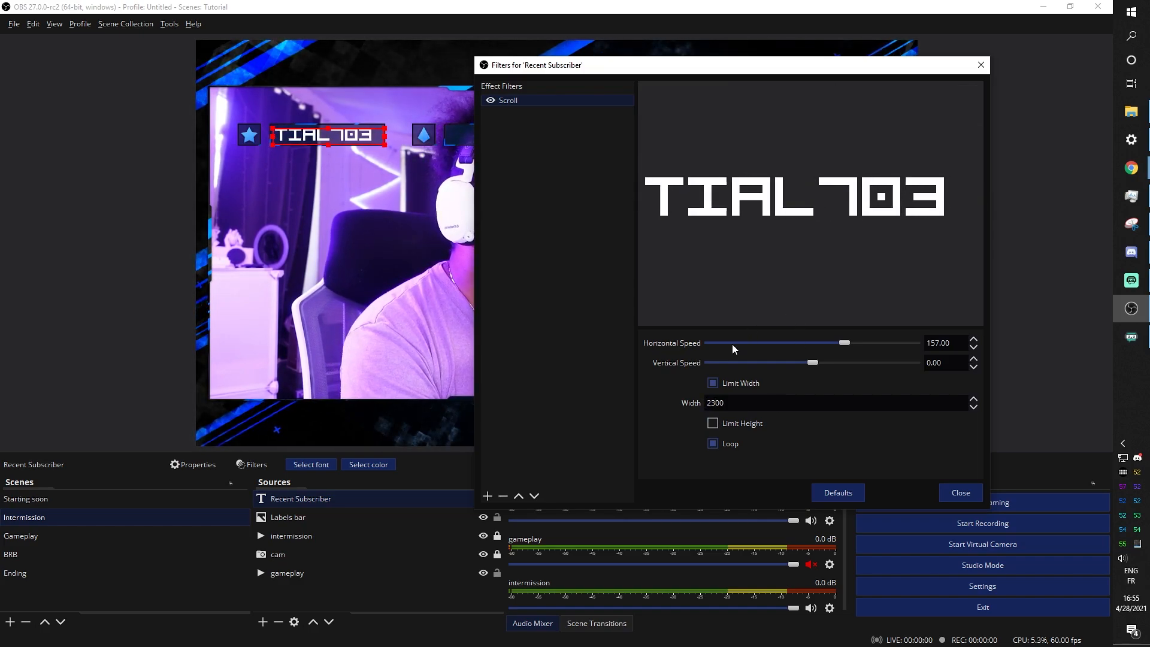
click(959, 497)
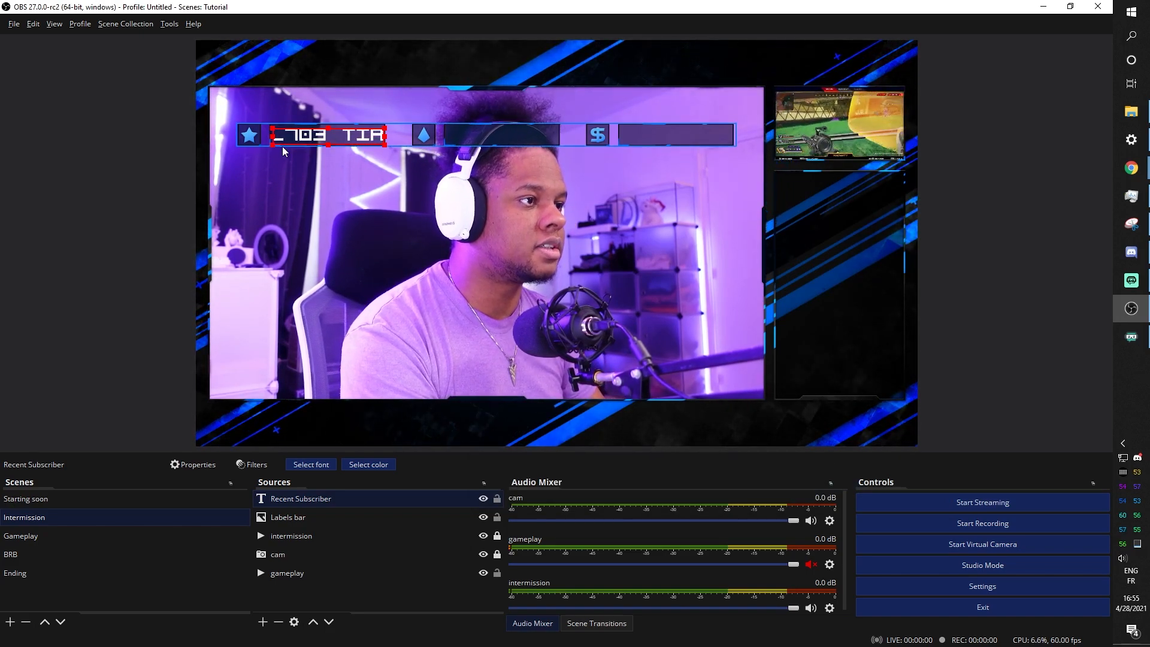
Select and deselect the subscriber text on the canvas to check the looping scroll
click(307, 137)
click(307, 138)
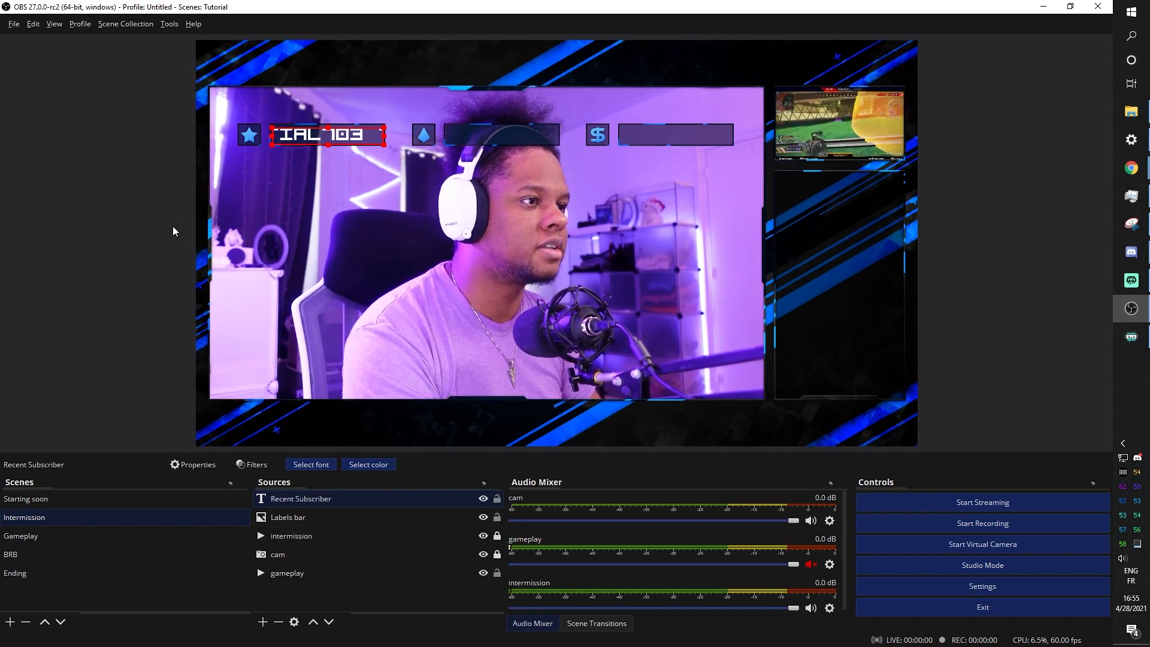
click(132, 189)
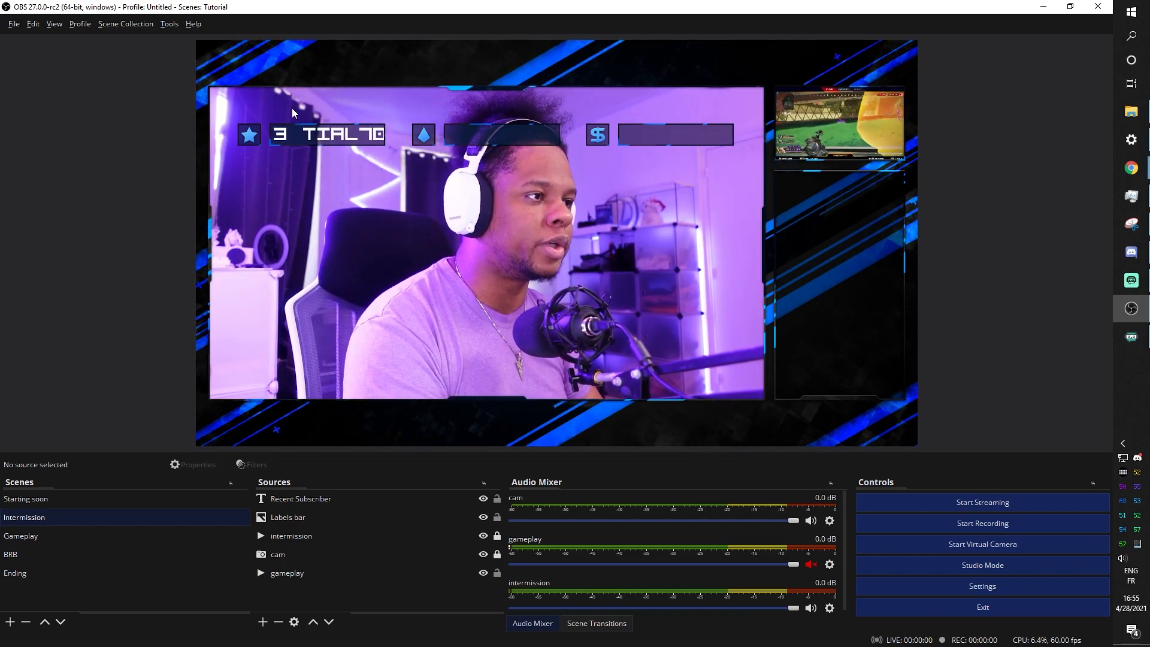
click(319, 131)
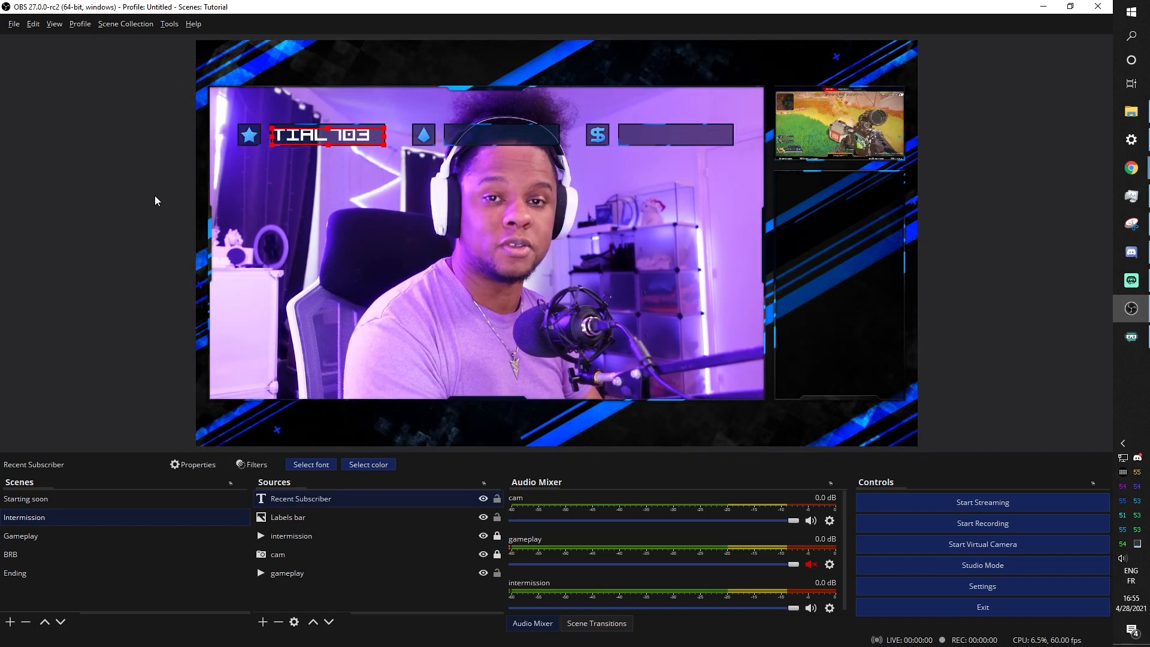
click(98, 321)
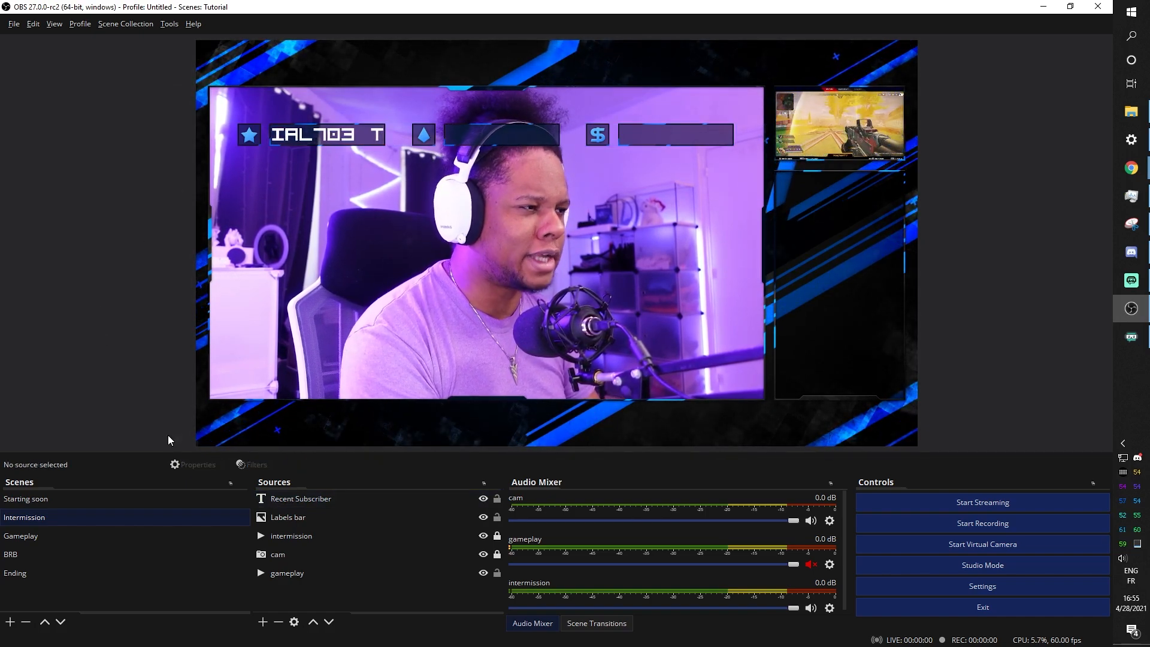
click(292, 499)
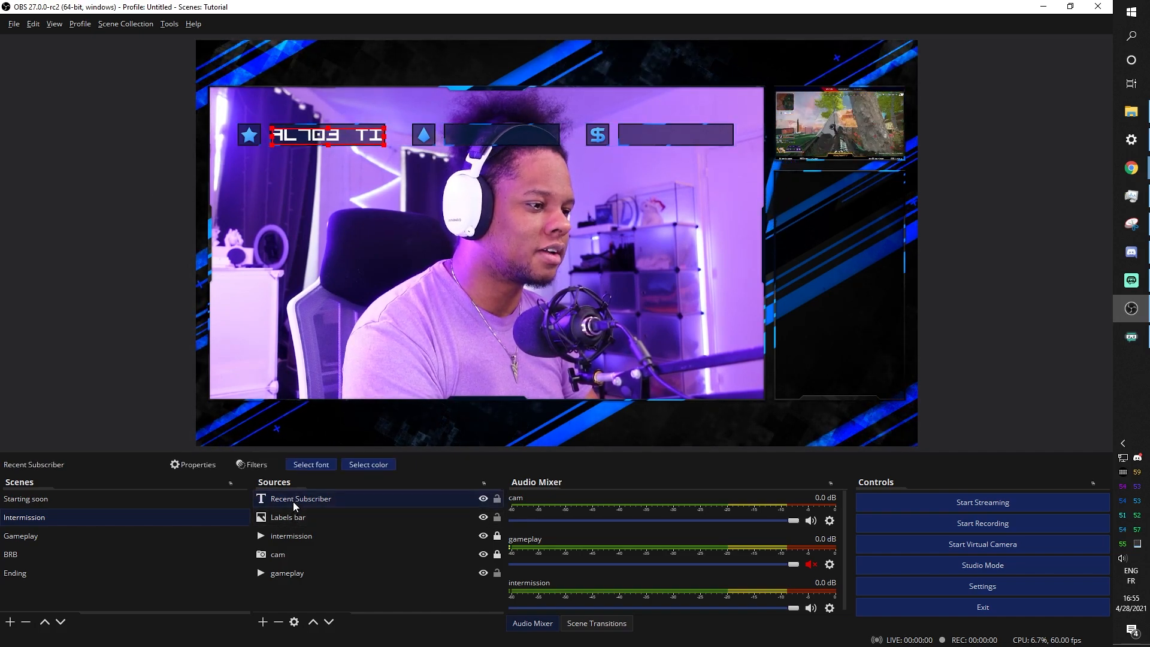
Duplicate the Recent Subscriber text as Recent Subscriber 2 and move it into the diamond label box
right_click(295, 502)
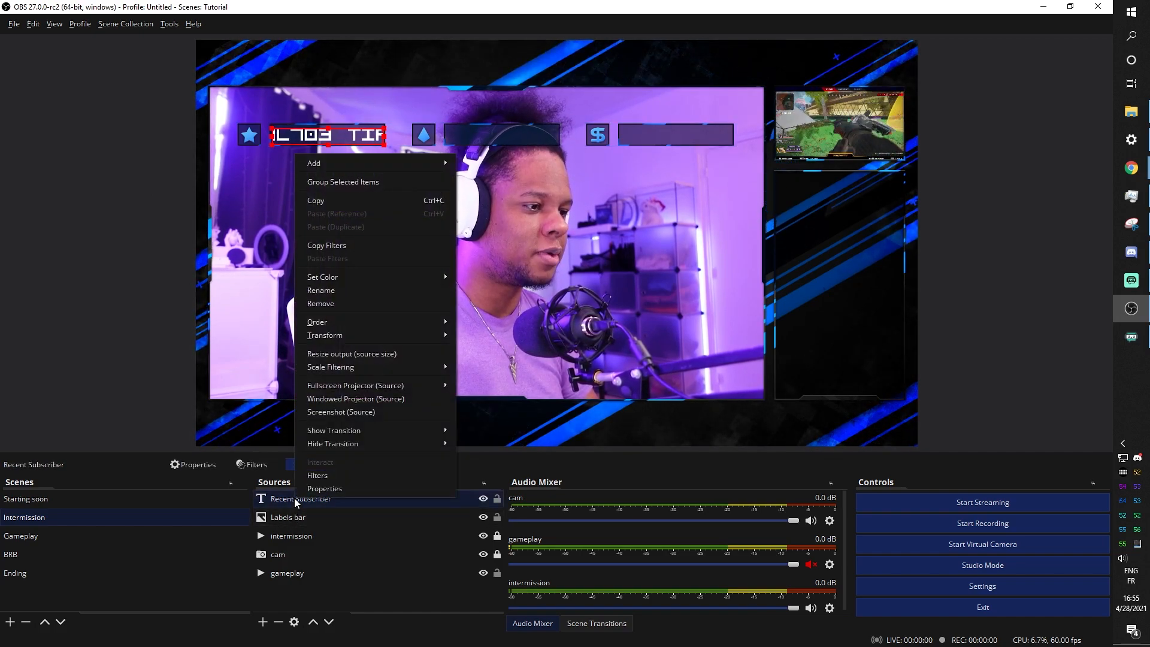
click(313, 203)
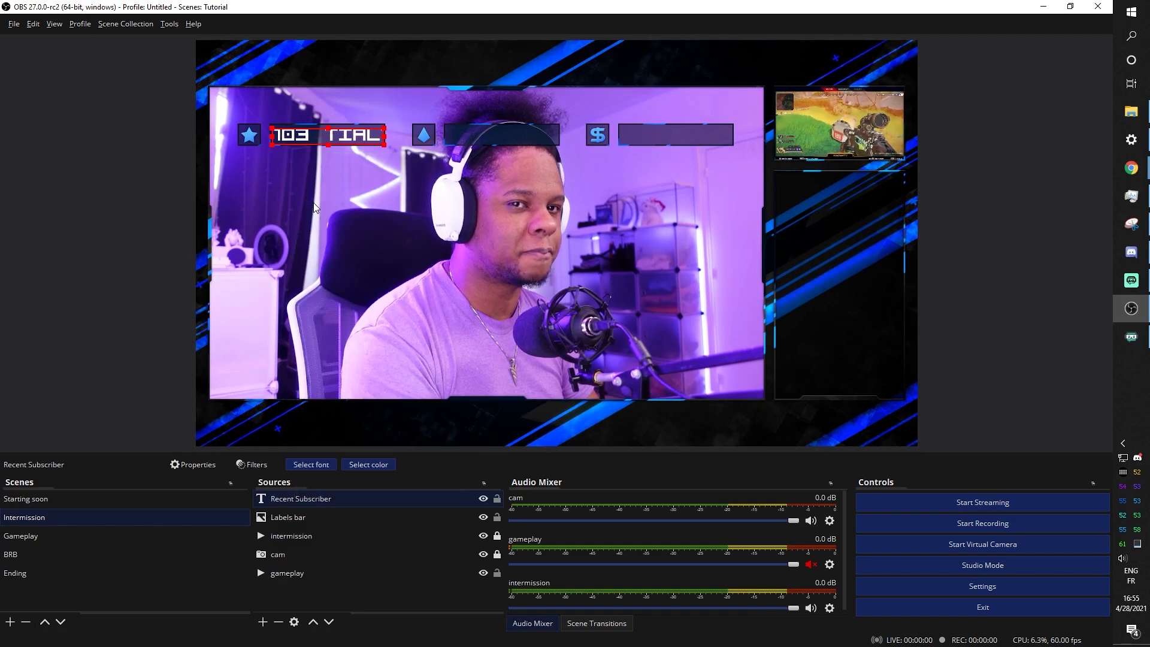
right_click(303, 497)
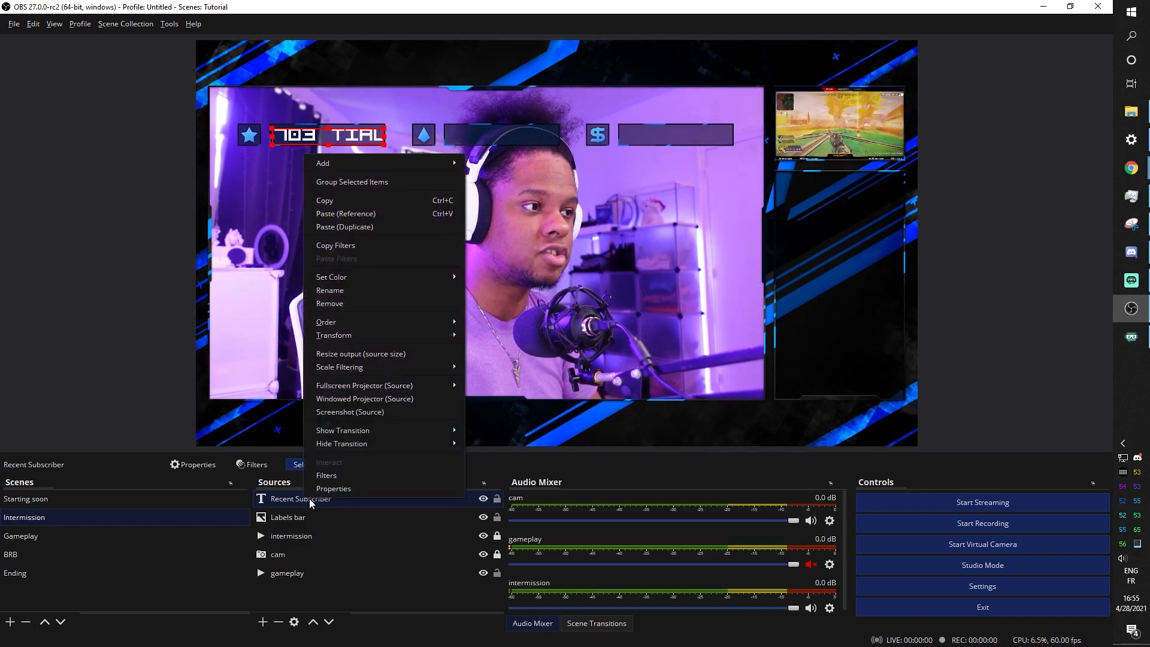
click(361, 229)
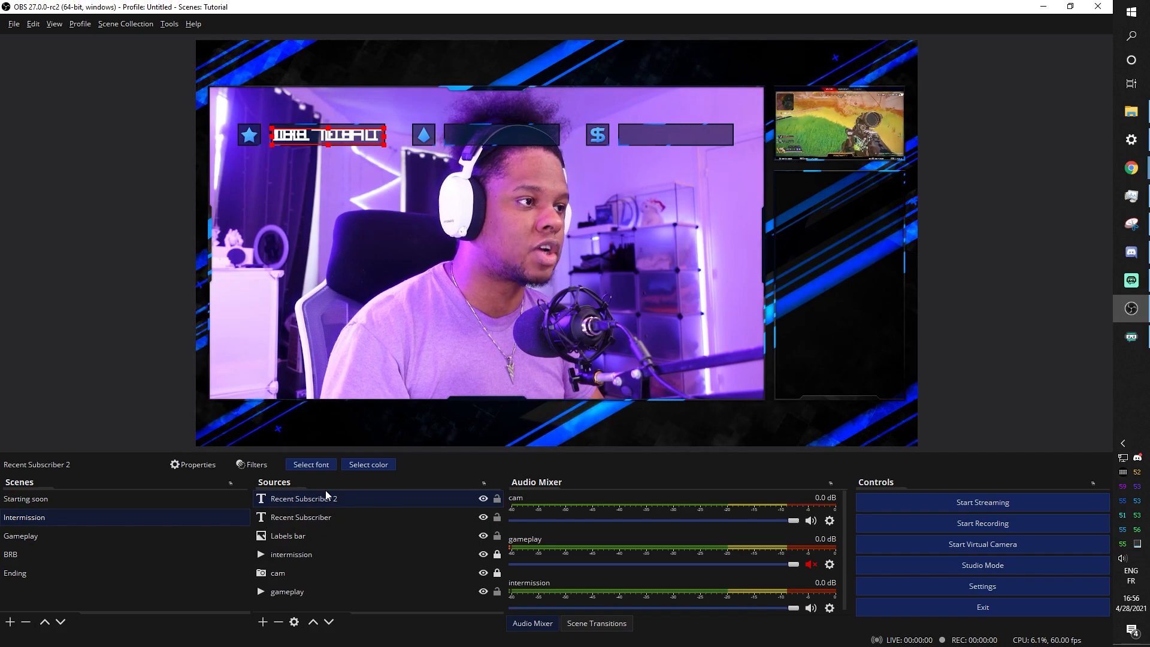
drag(368, 137, 541, 137)
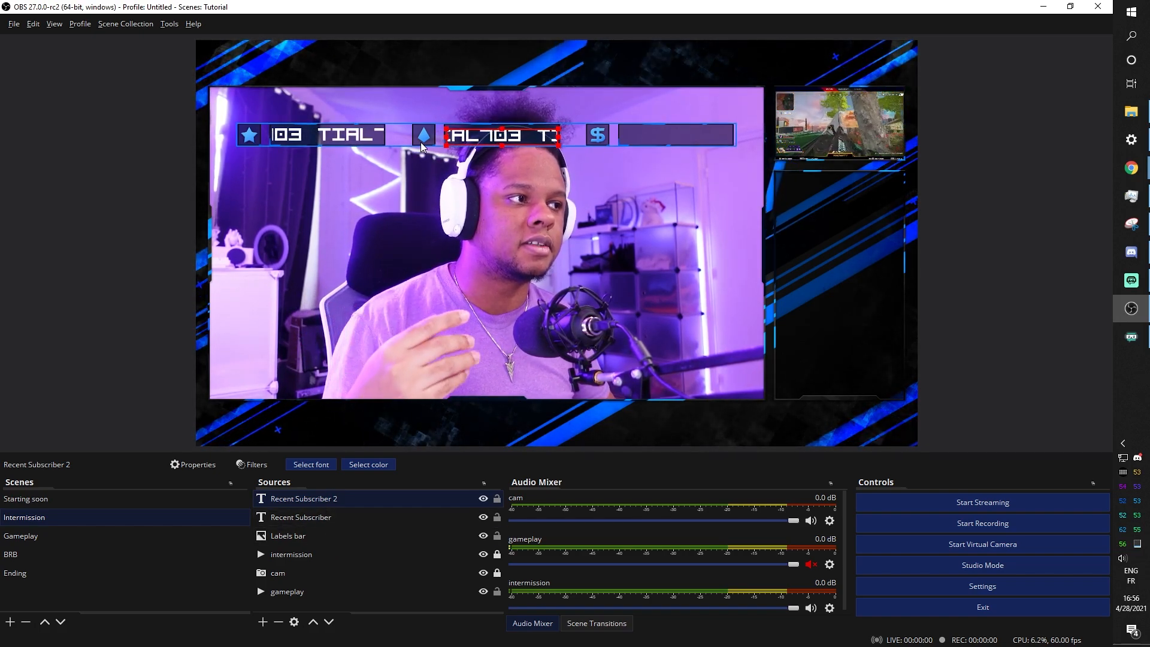
Point the duplicated text source at the most_recent_cheerer.txt file
double_click(292, 500)
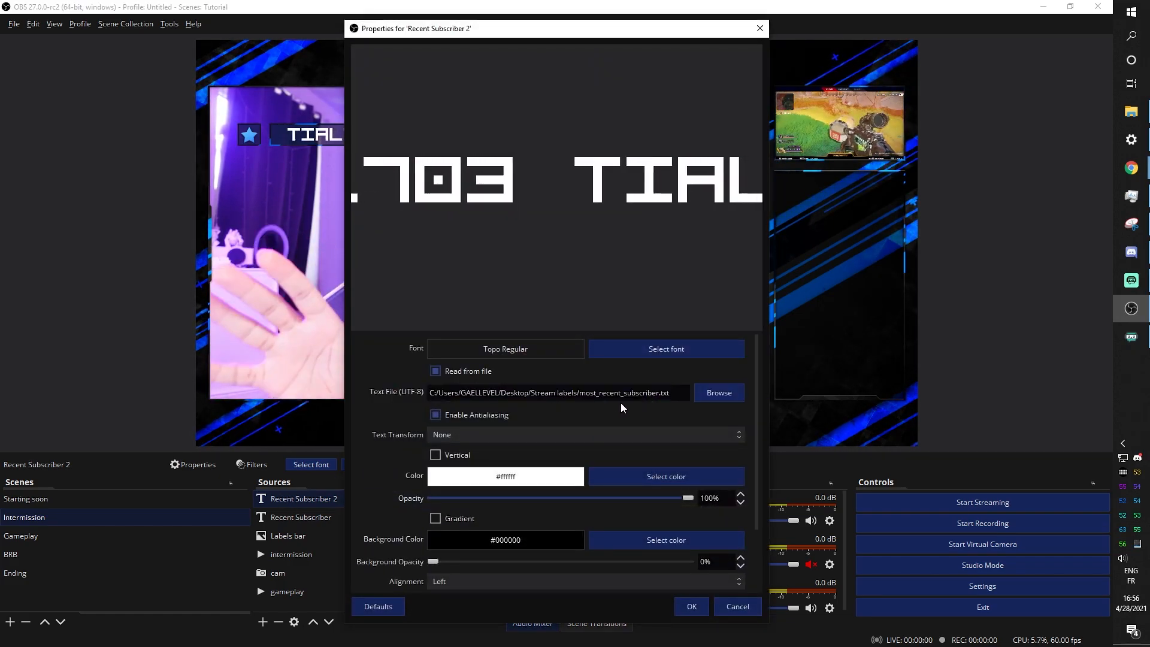
click(703, 397)
scroll(619, 252, down, 9)
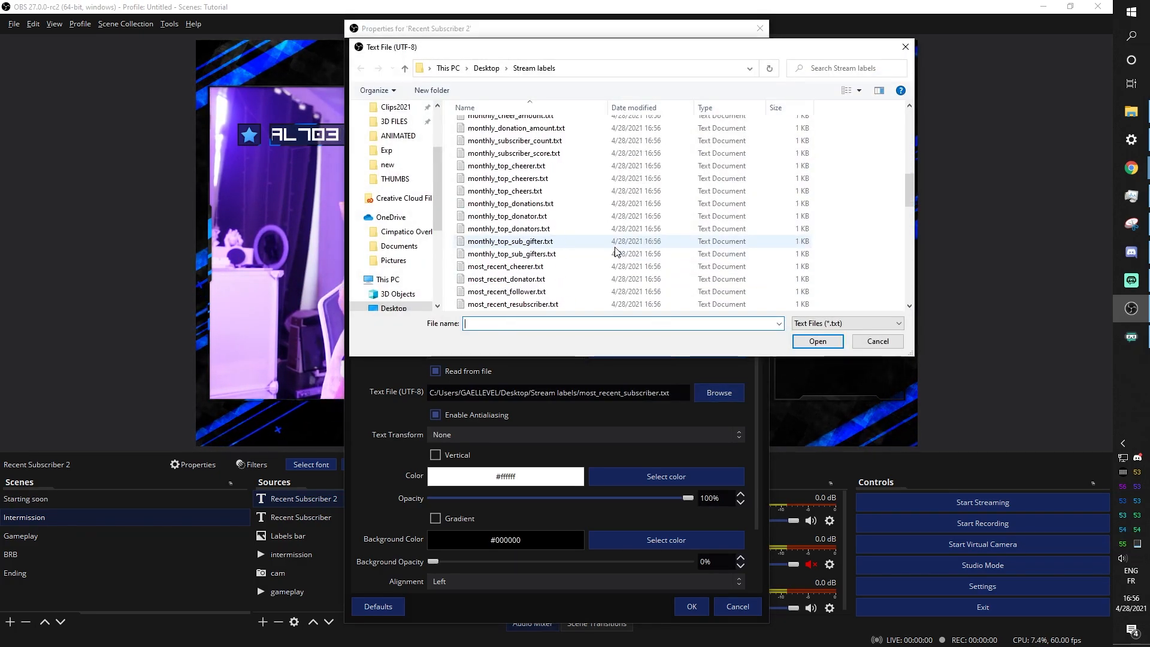
click(507, 228)
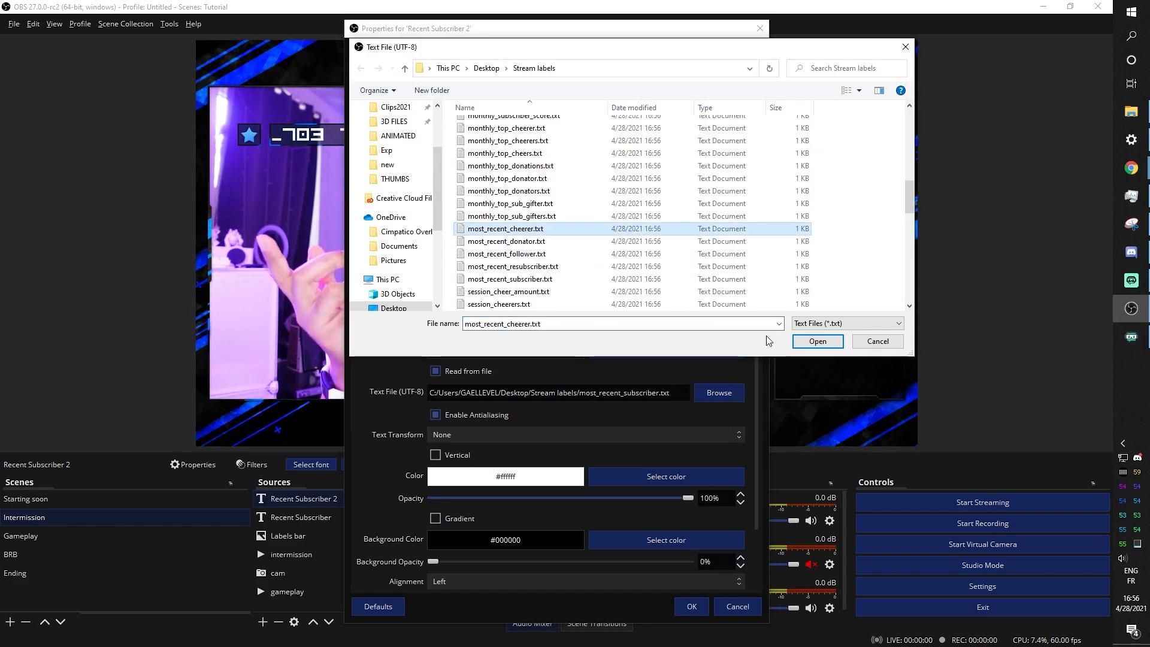
click(810, 340)
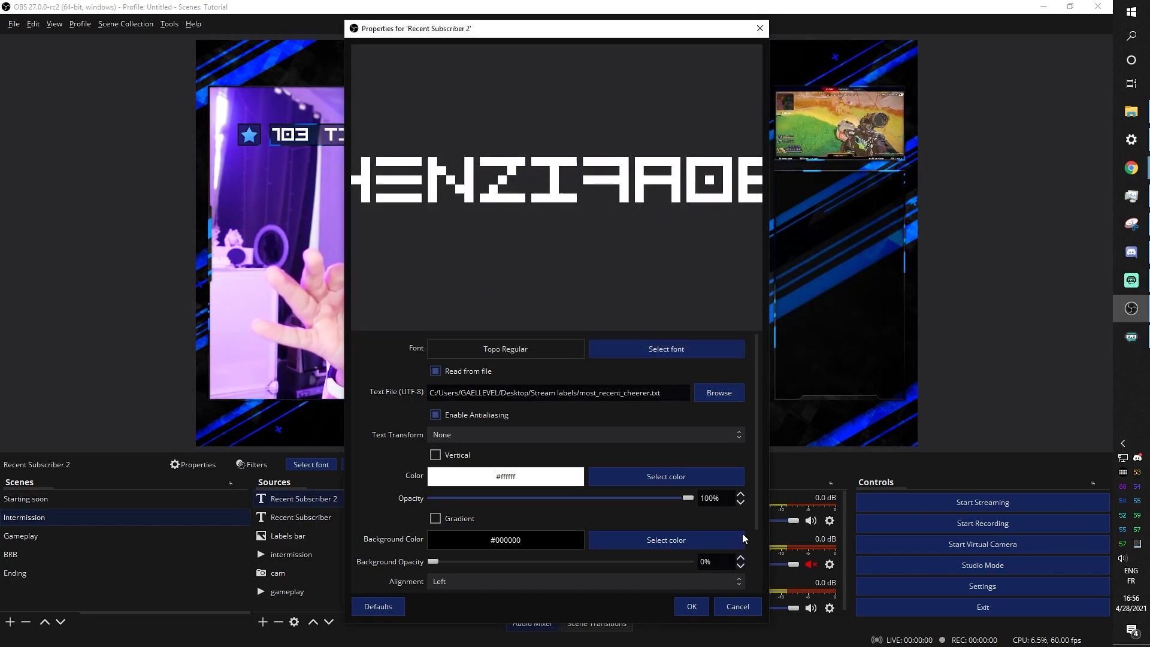
click(685, 607)
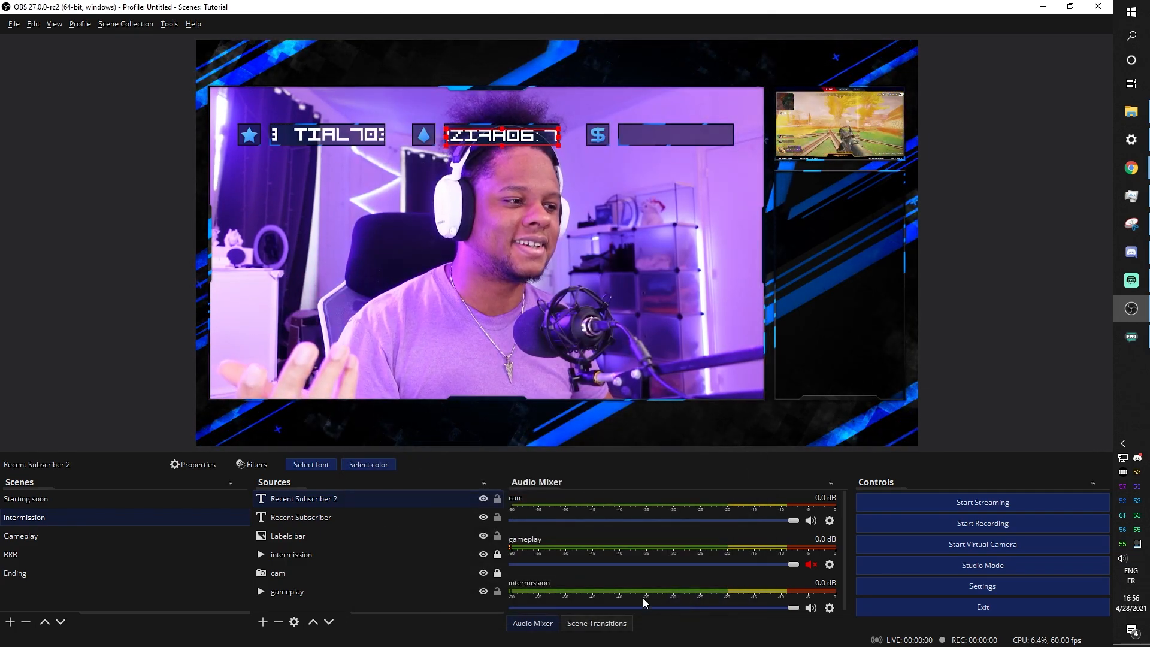
Rename the Recent Subscriber 2 source to 'recent cheerer'
right_click(281, 499)
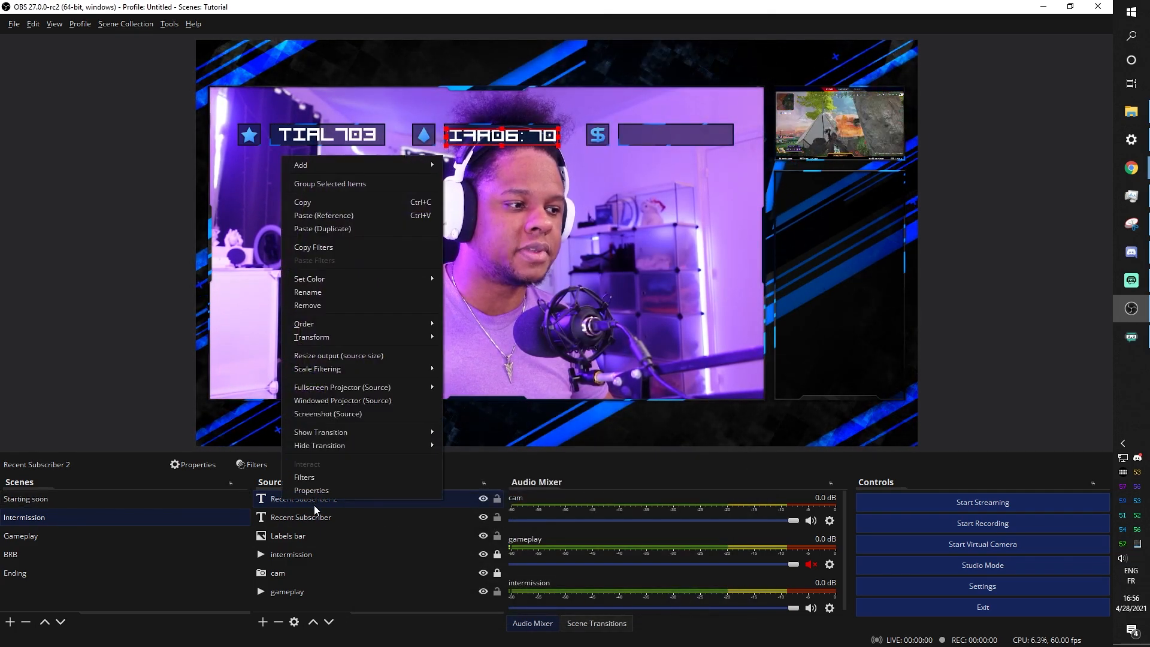
click(319, 292)
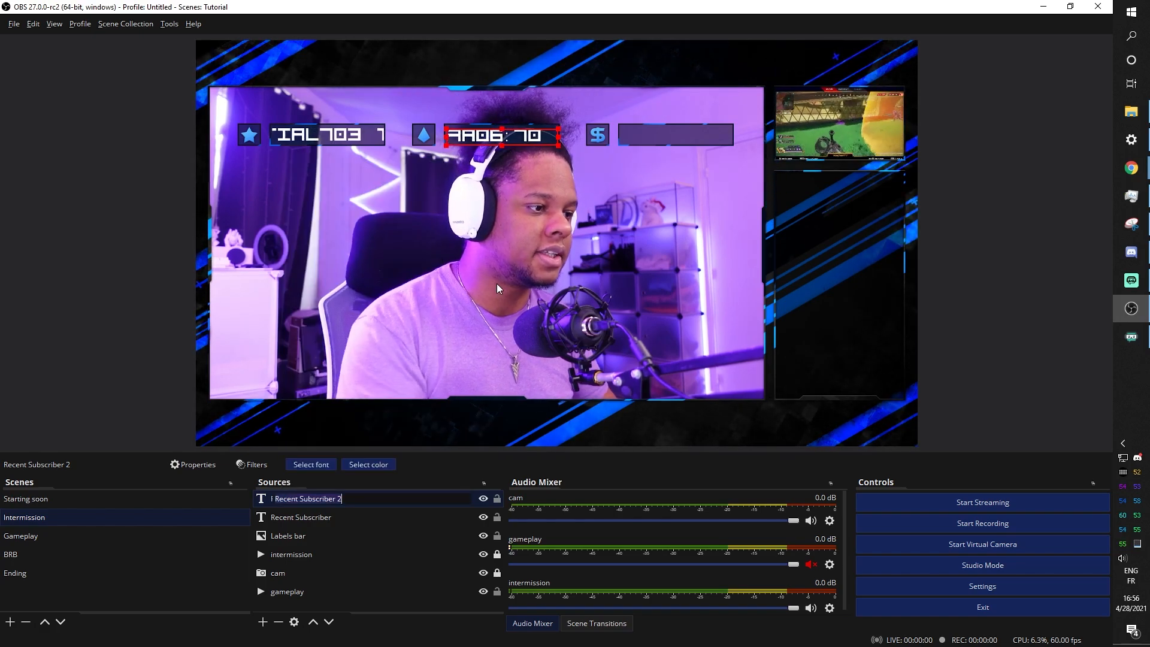
text(recent che)
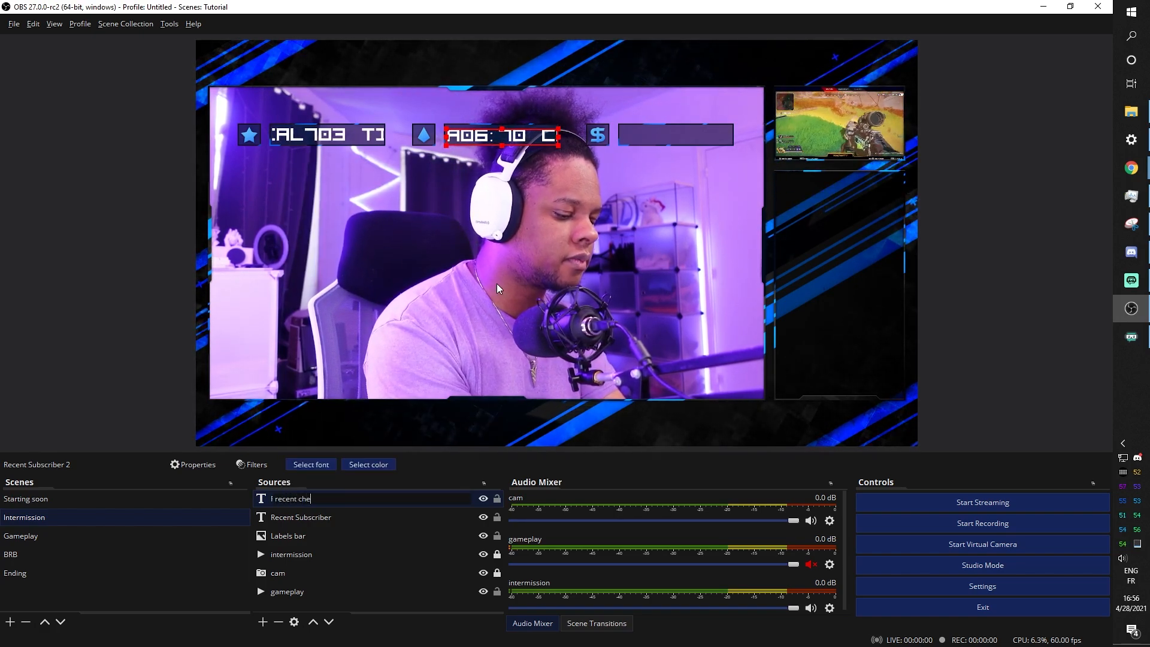
text(erer)
key(Return)
right_click(304, 498)
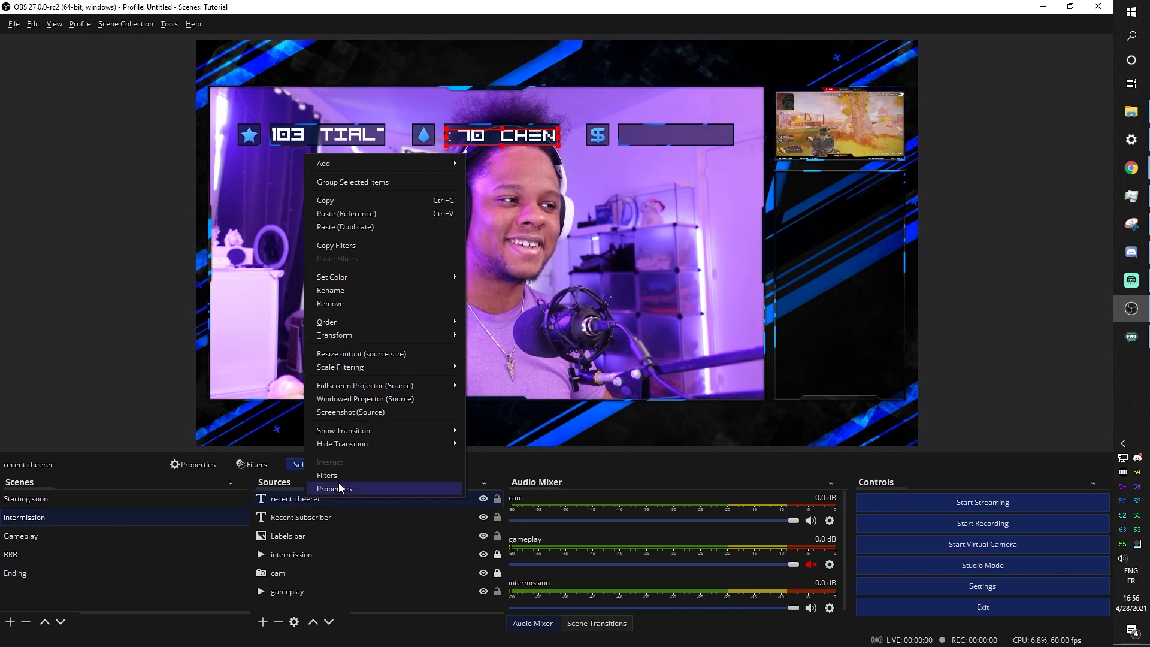
Paste another text duplicate into the dollar label box, reading from all_time_top_donator.txt
click(347, 228)
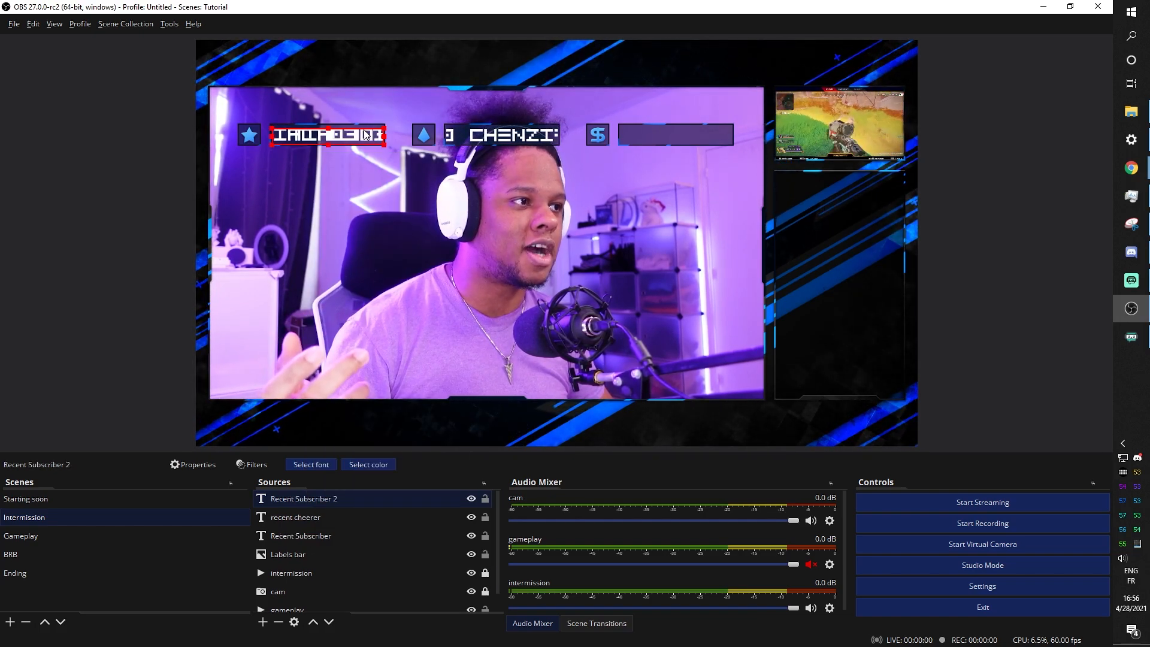
drag(368, 129, 715, 130)
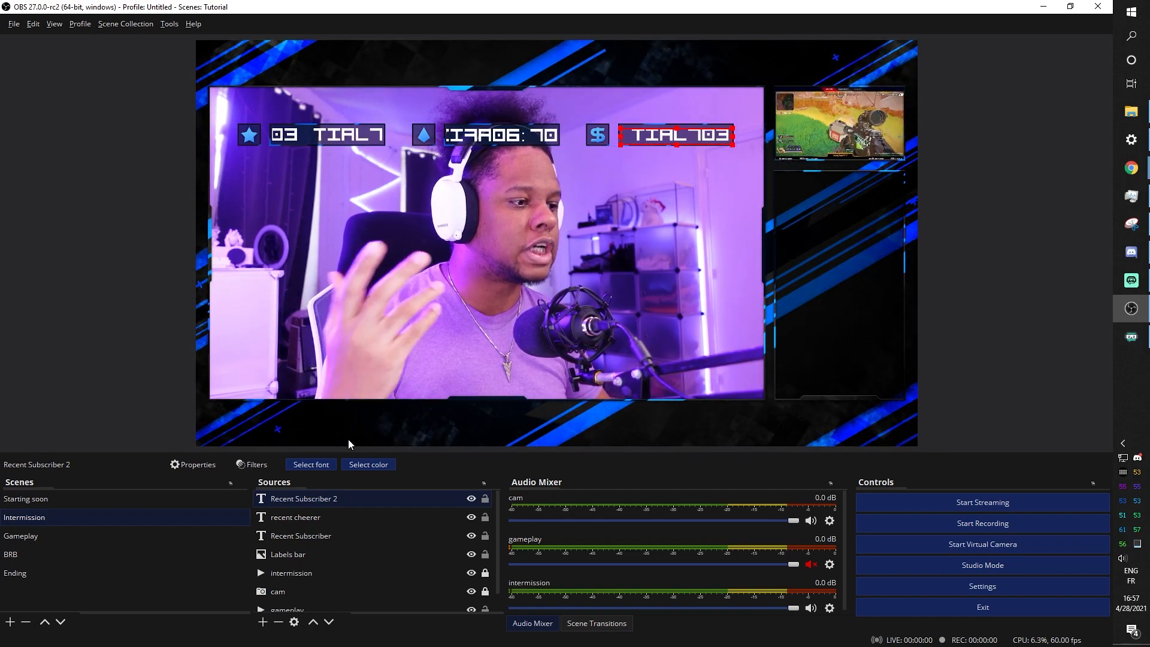
double_click(321, 498)
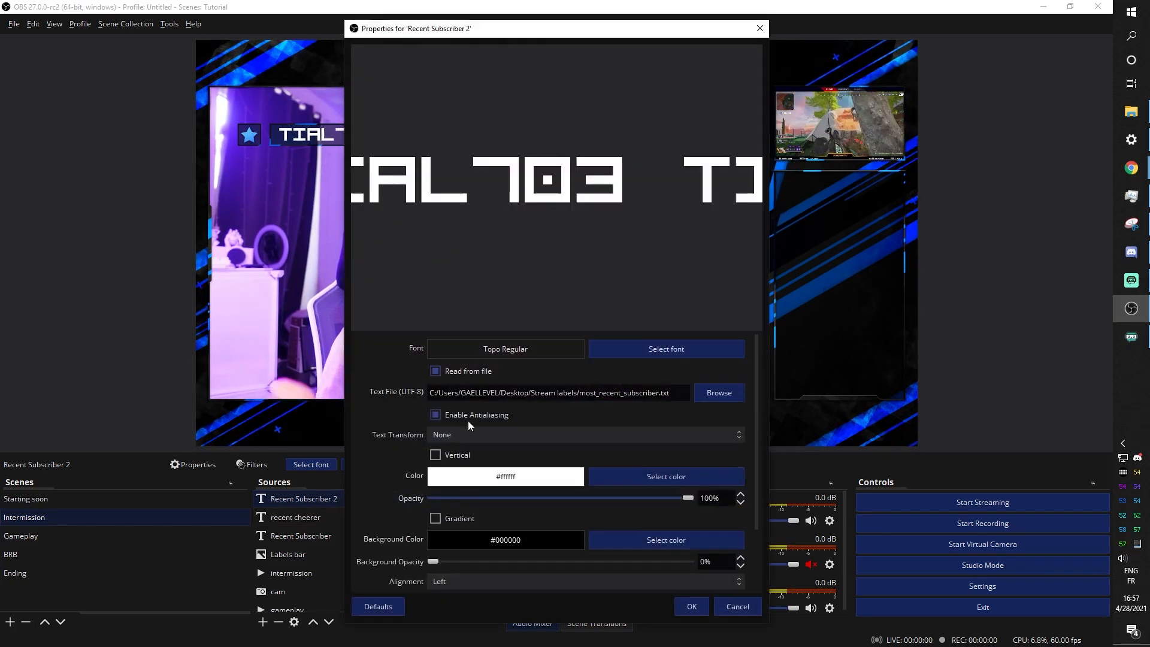
click(714, 397)
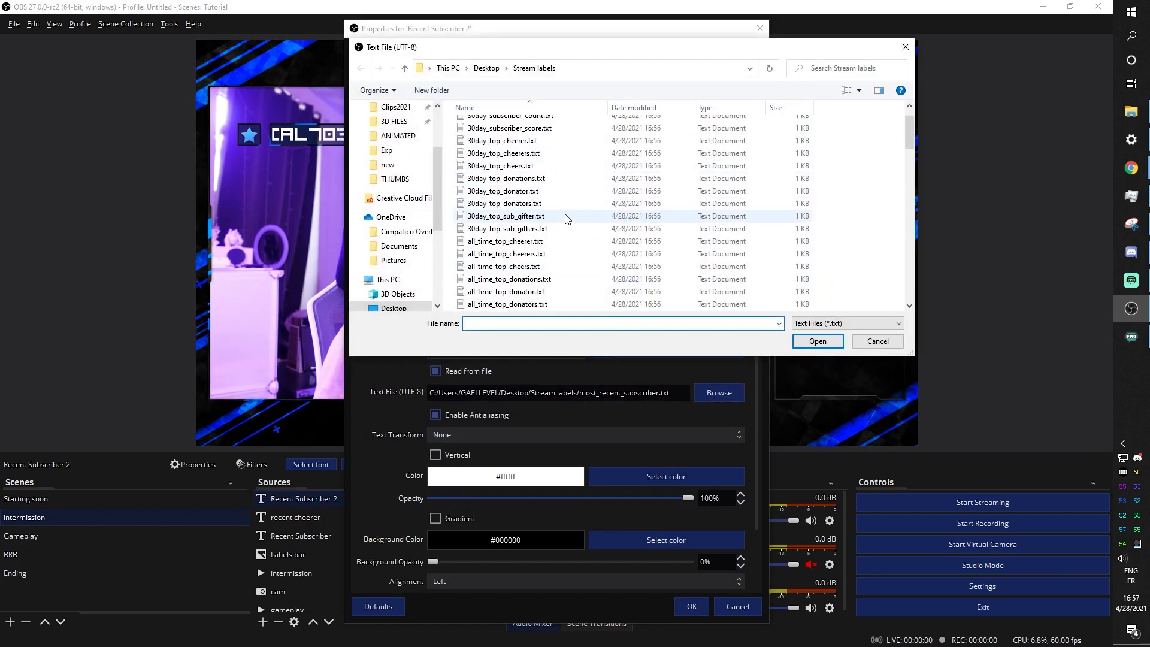
scroll(557, 228, down, 1)
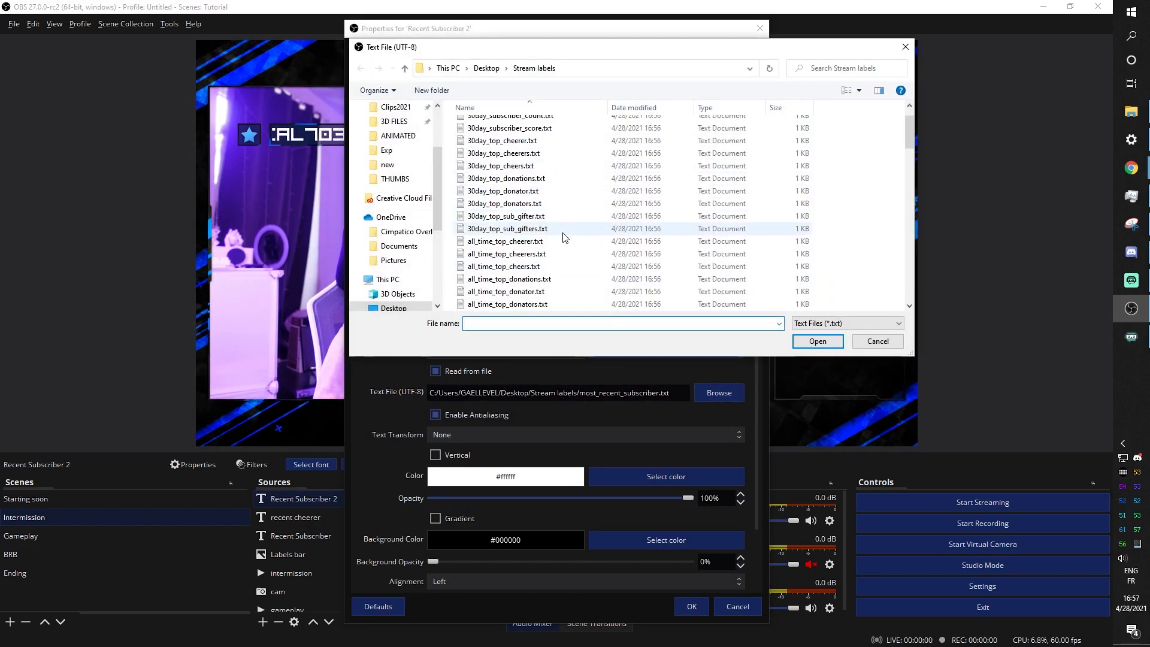
click(492, 281)
click(509, 293)
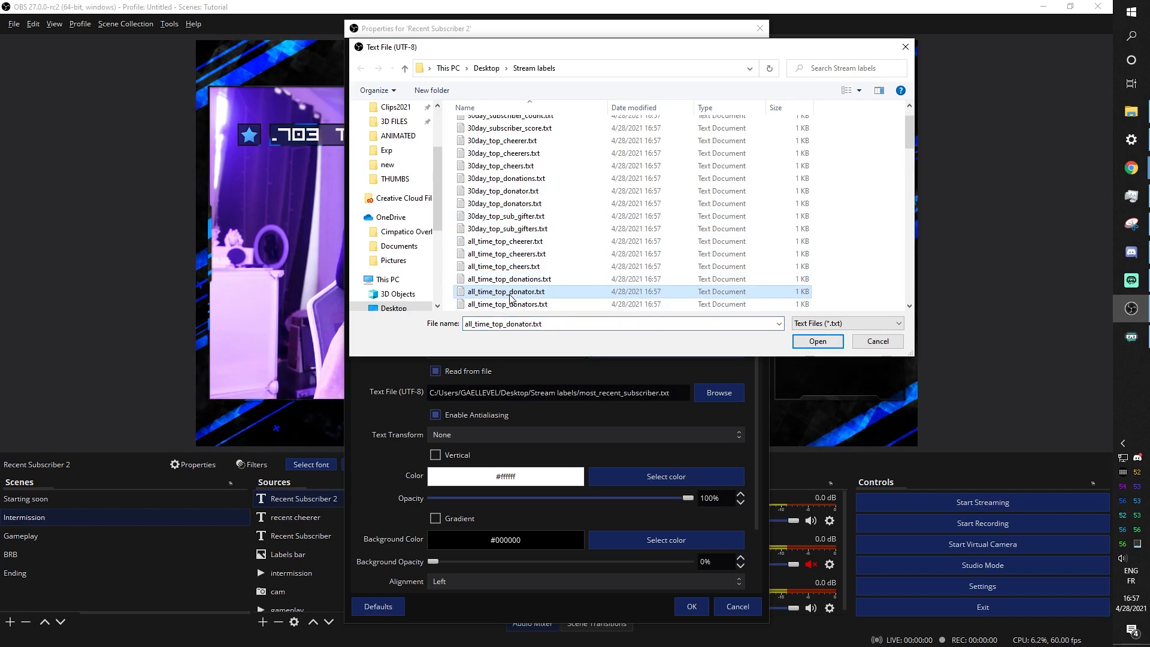
click(809, 342)
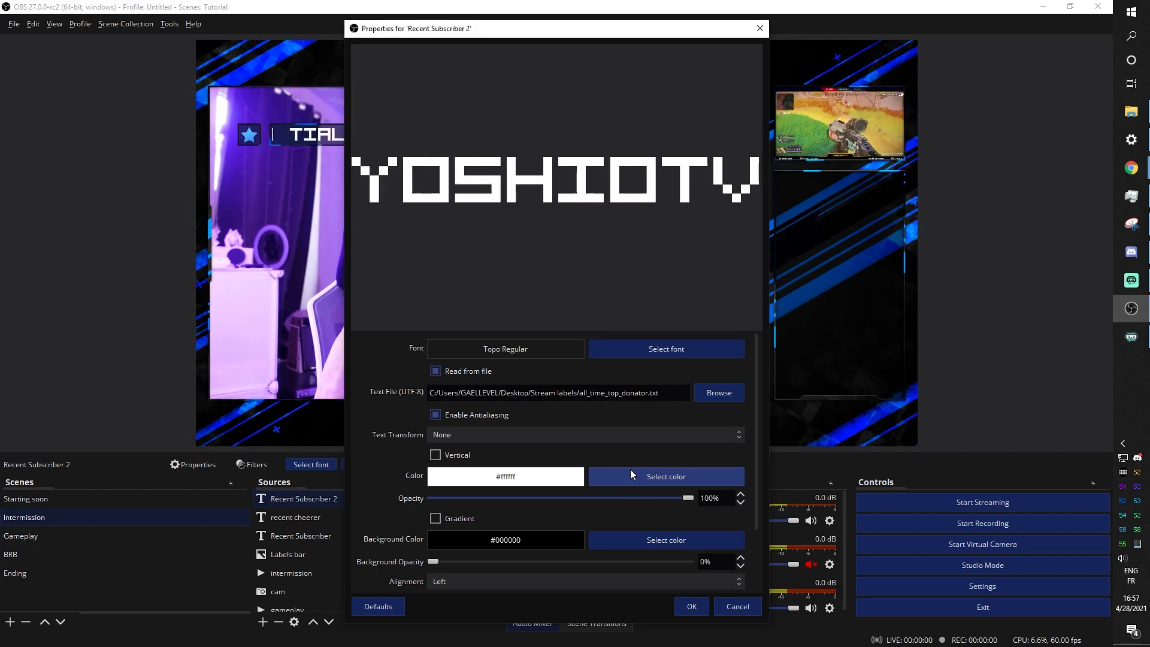
click(690, 607)
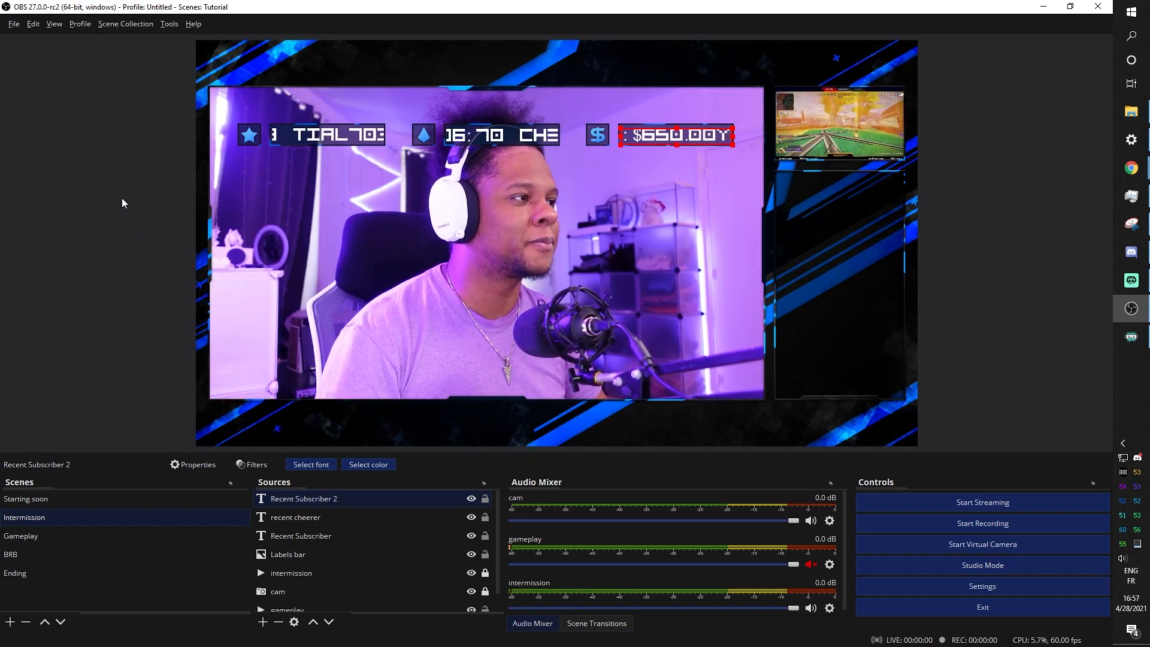
Rename the dollar-box Recent Subscriber 2 source to 'top donation'
right_click(302, 497)
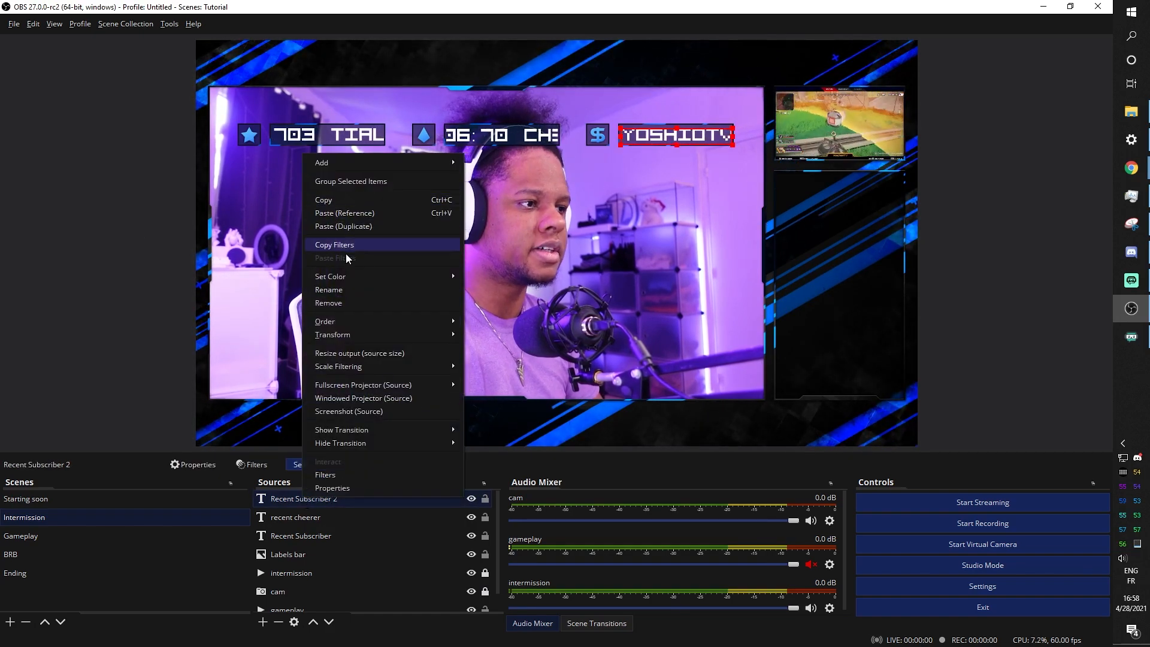
click(346, 291)
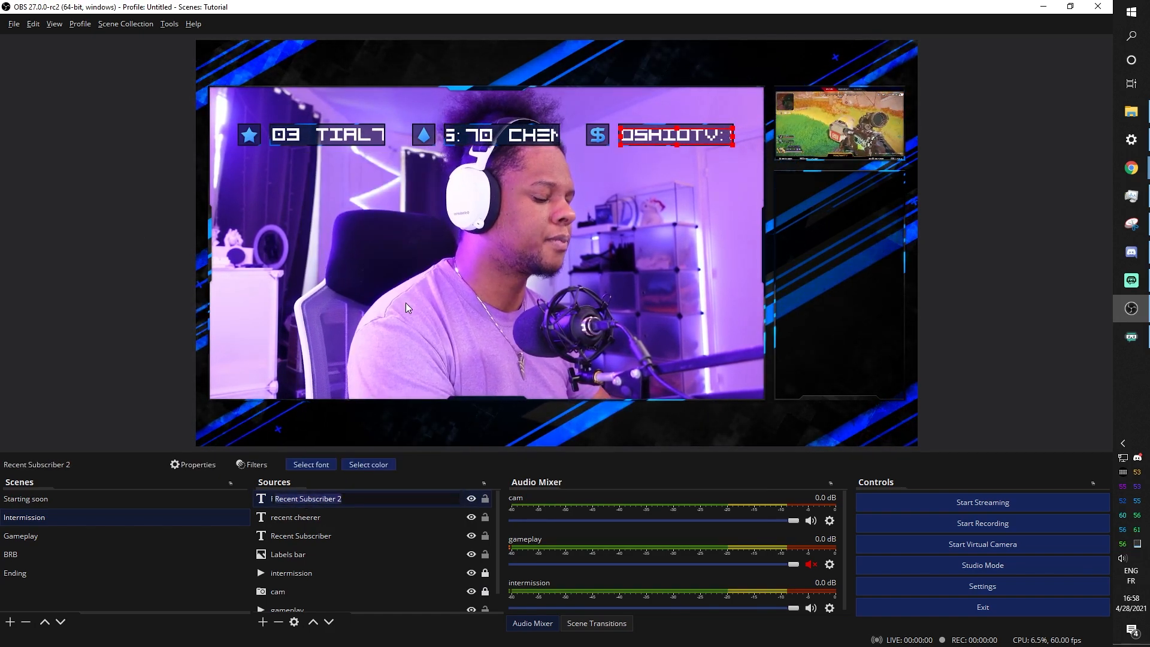
text(I top donation)
key(Return)
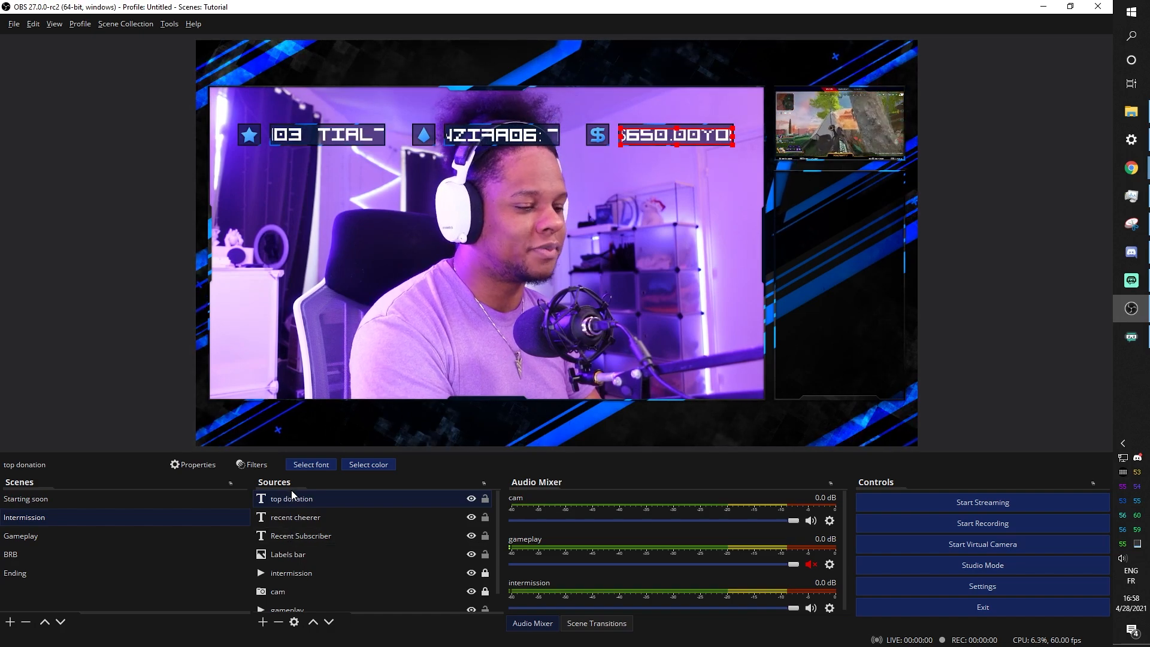
Group the label bar and its three scrolling texts into a collapsed Labels group
shift+click(293, 556)
right_click(292, 556)
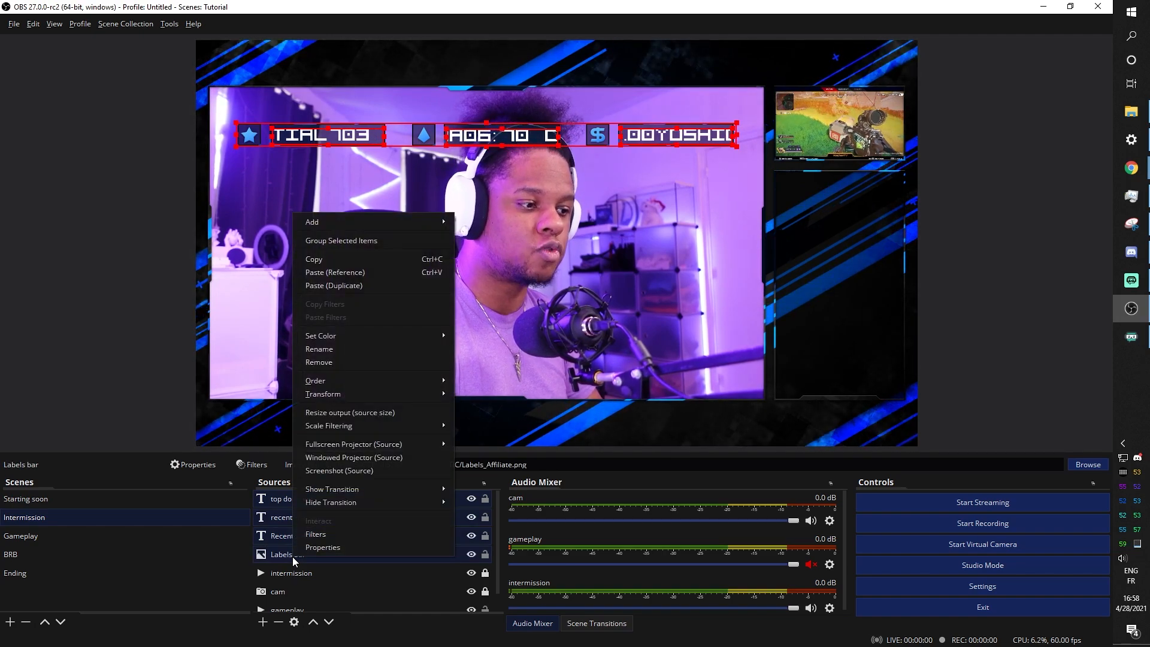
click(331, 241)
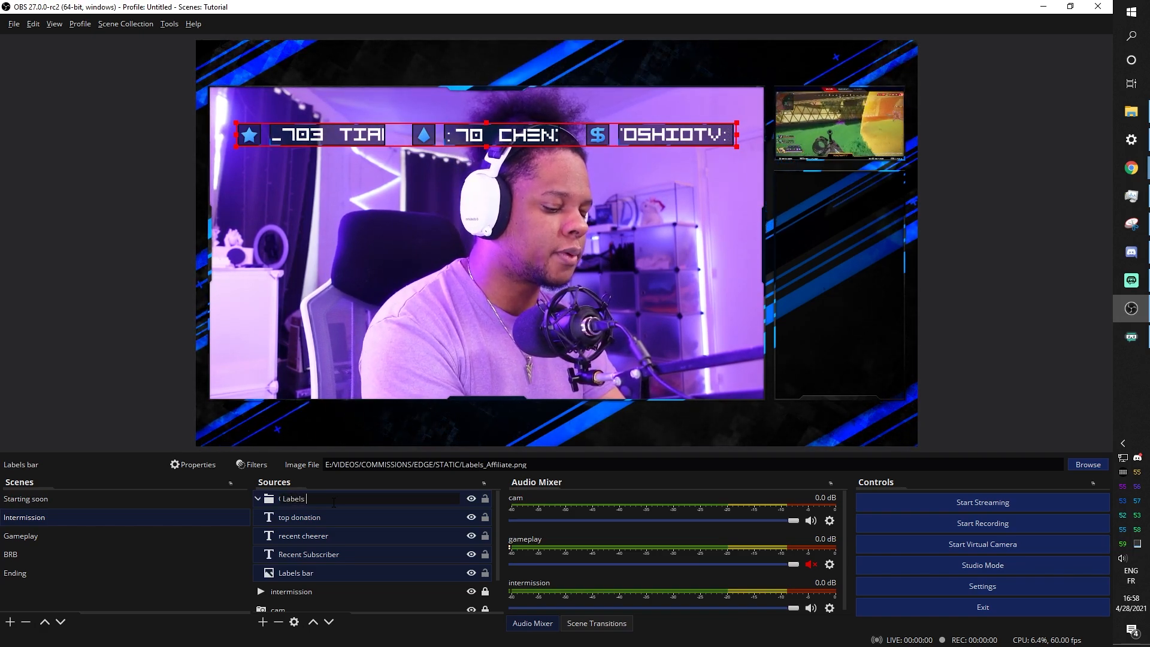
click(258, 498)
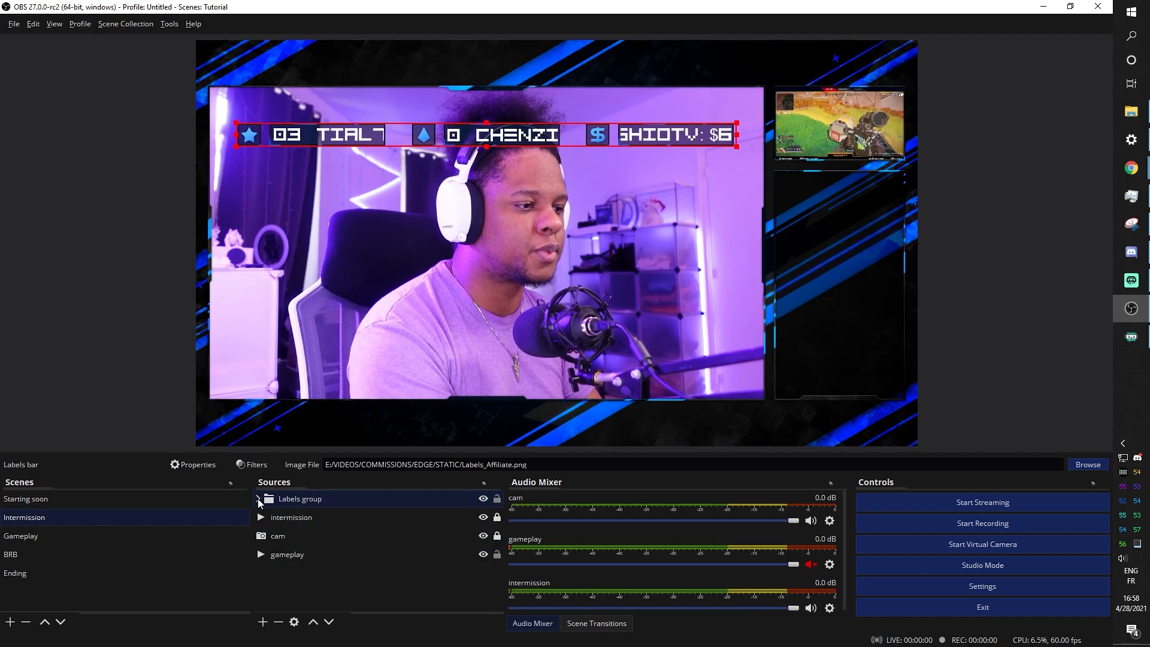
Move the Labels group to the bottom of the canvas and shrink it slightly
click(303, 501)
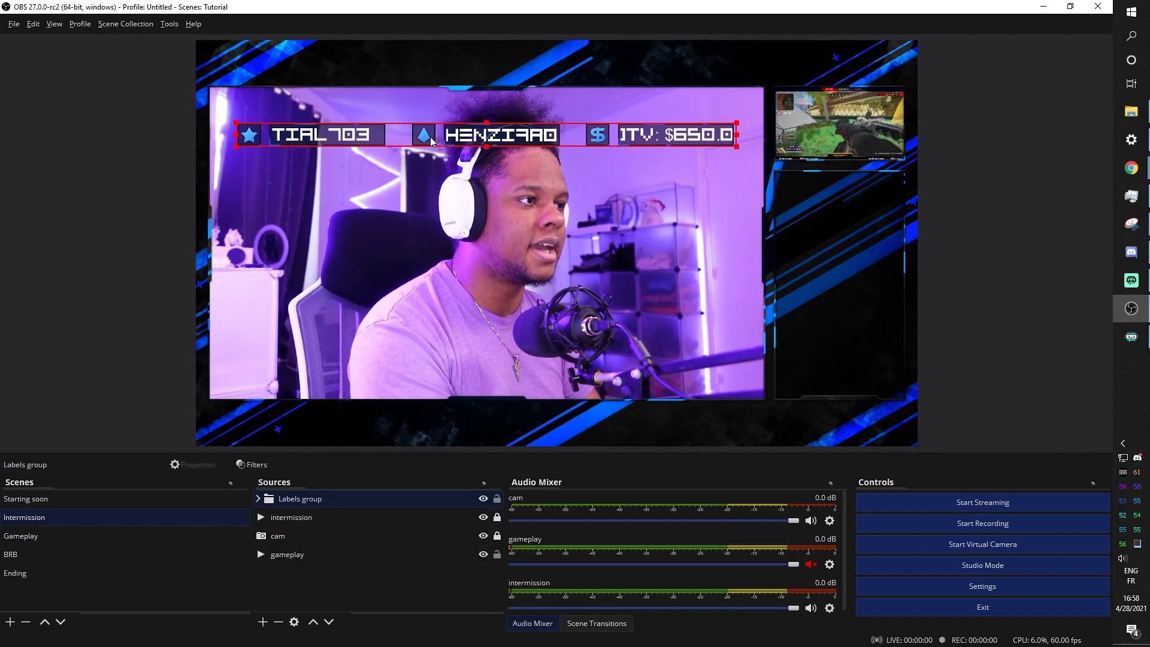
drag(422, 135, 422, 418)
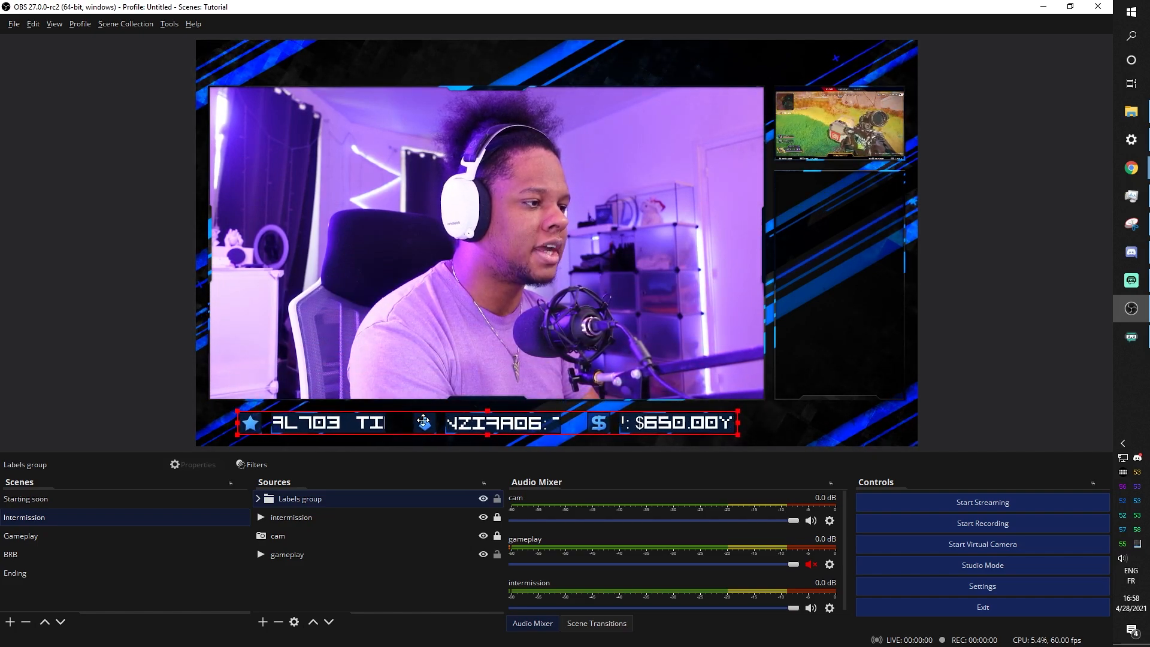
drag(427, 421, 422, 422)
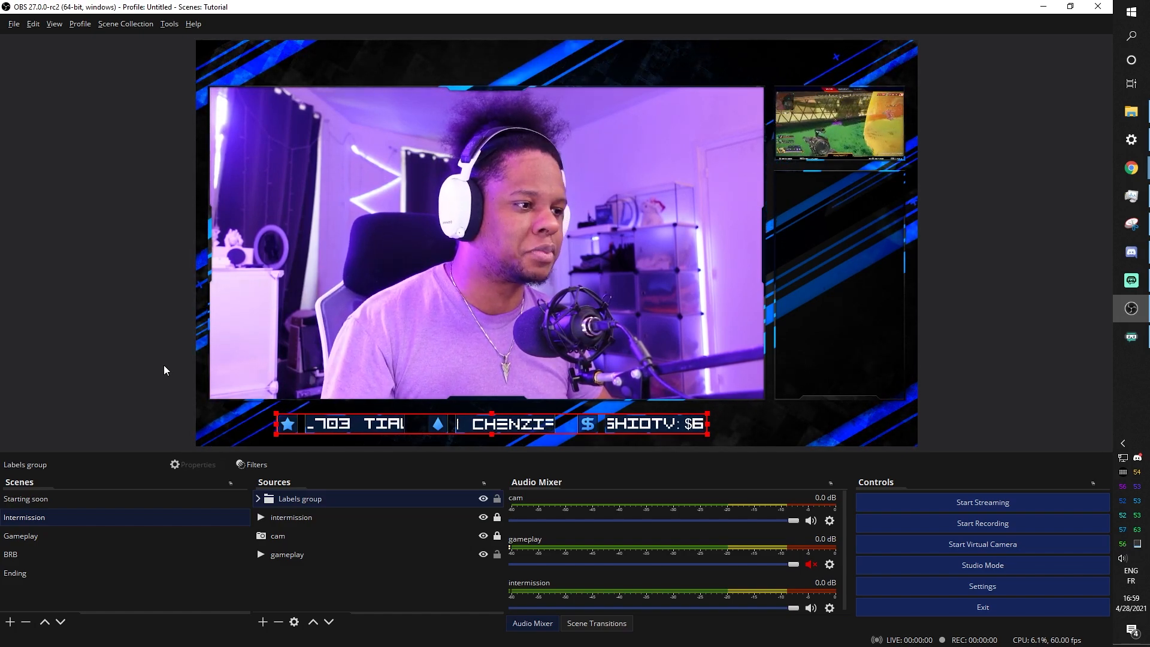
Copy the Labels group into the Starting soon scene and shift it right
click(298, 498)
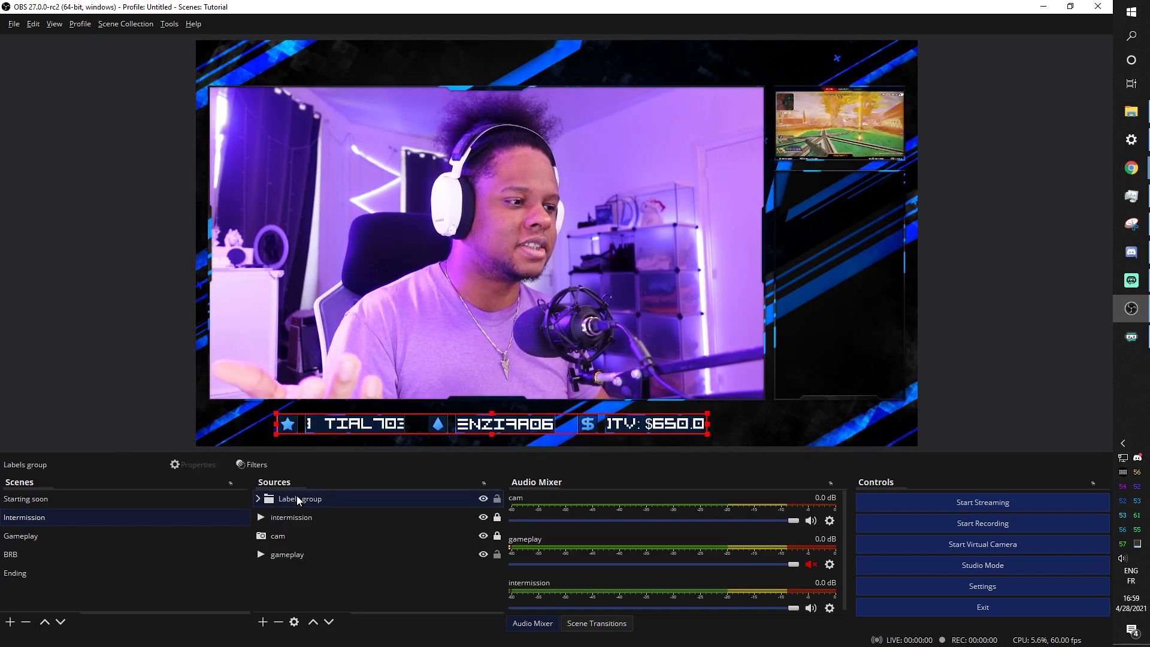
right_click(296, 498)
click(339, 200)
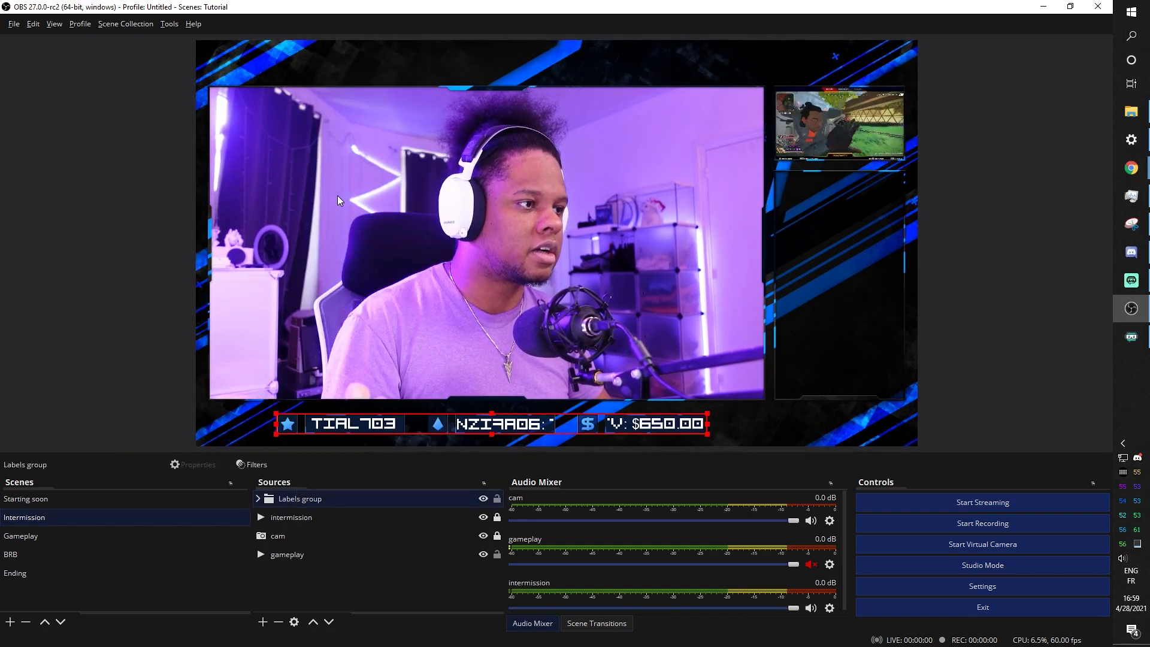
click(66, 497)
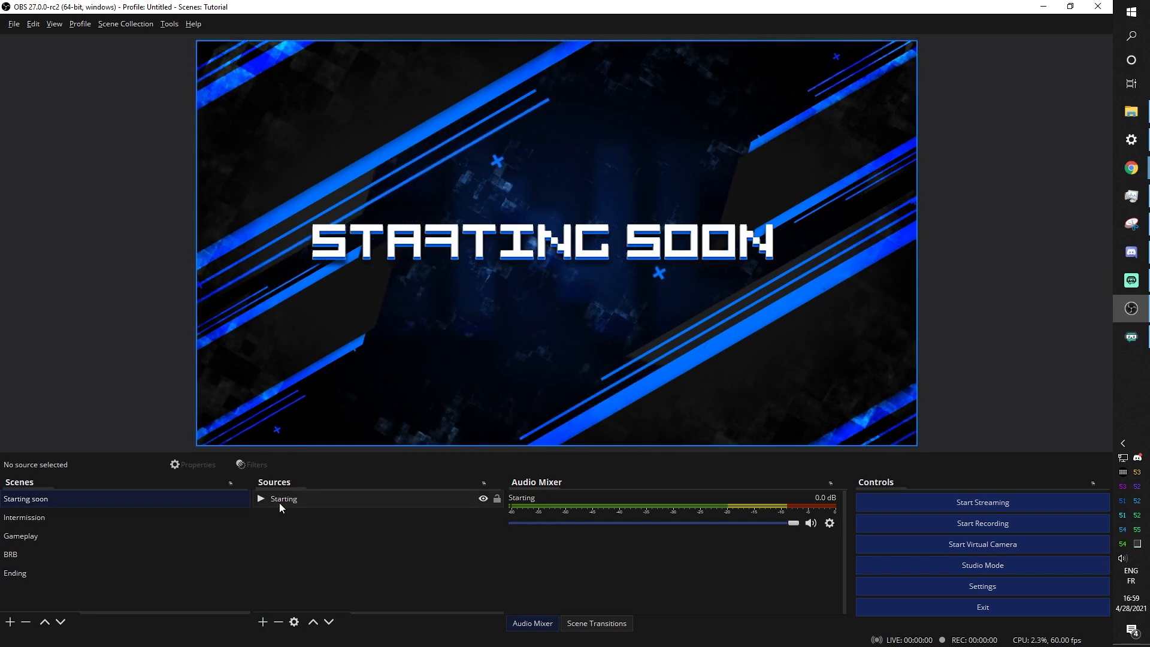
click(296, 503)
right_click(296, 503)
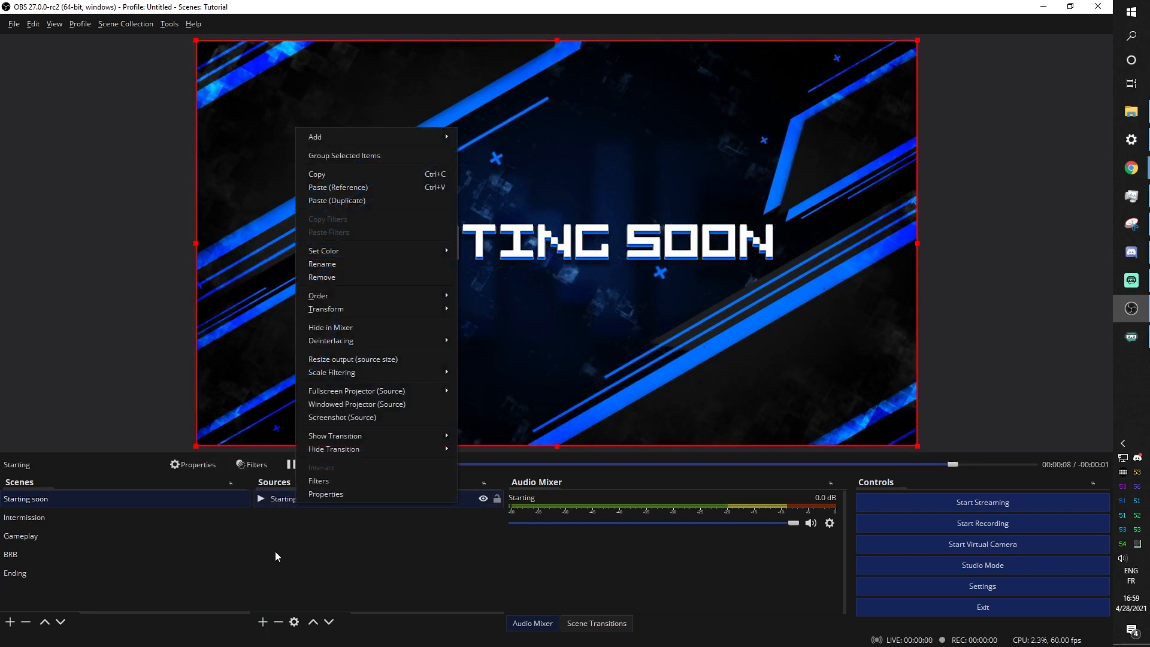
click(336, 187)
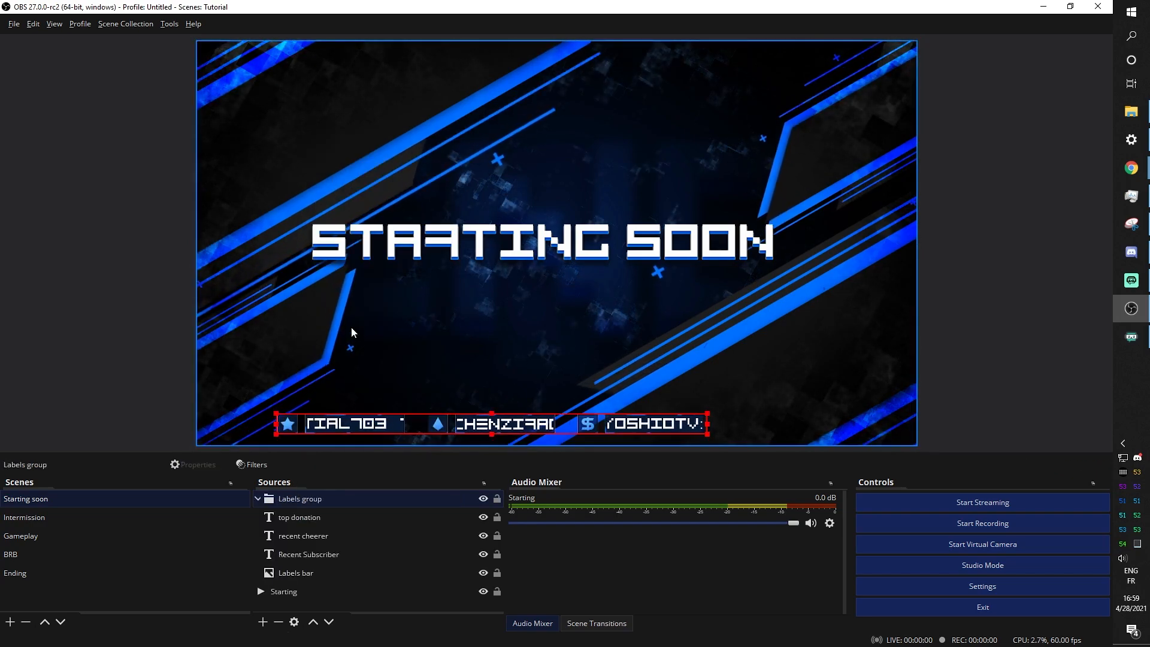
drag(357, 421, 426, 420)
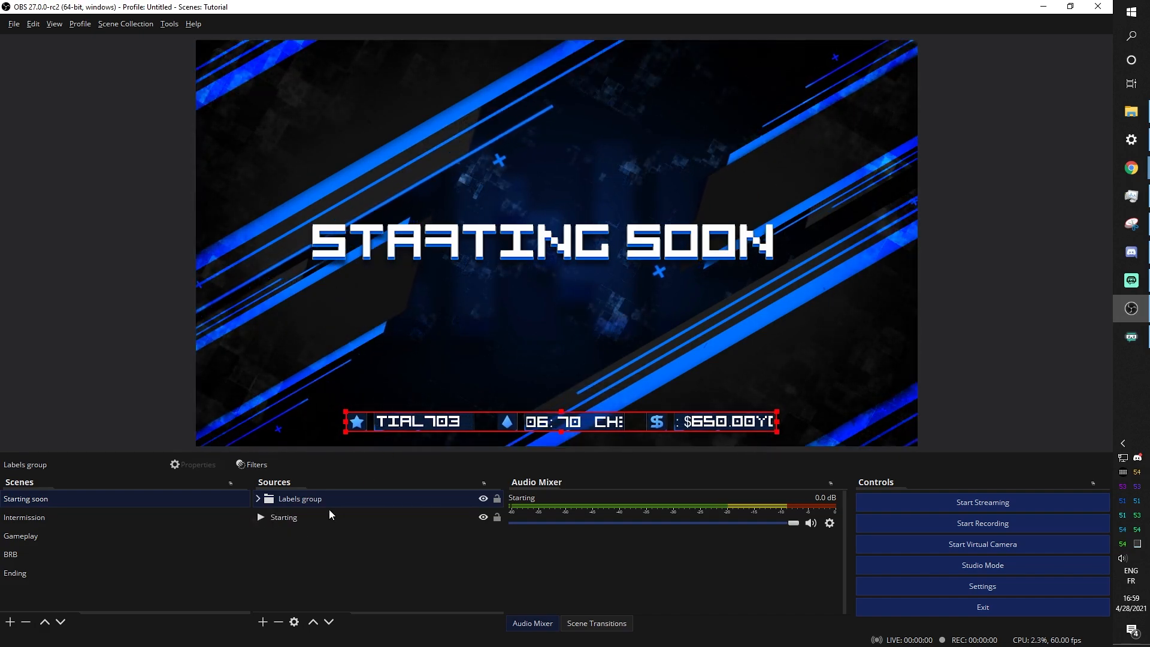
Copy the Labels group again and paste it into the BRB scene
right_click(293, 498)
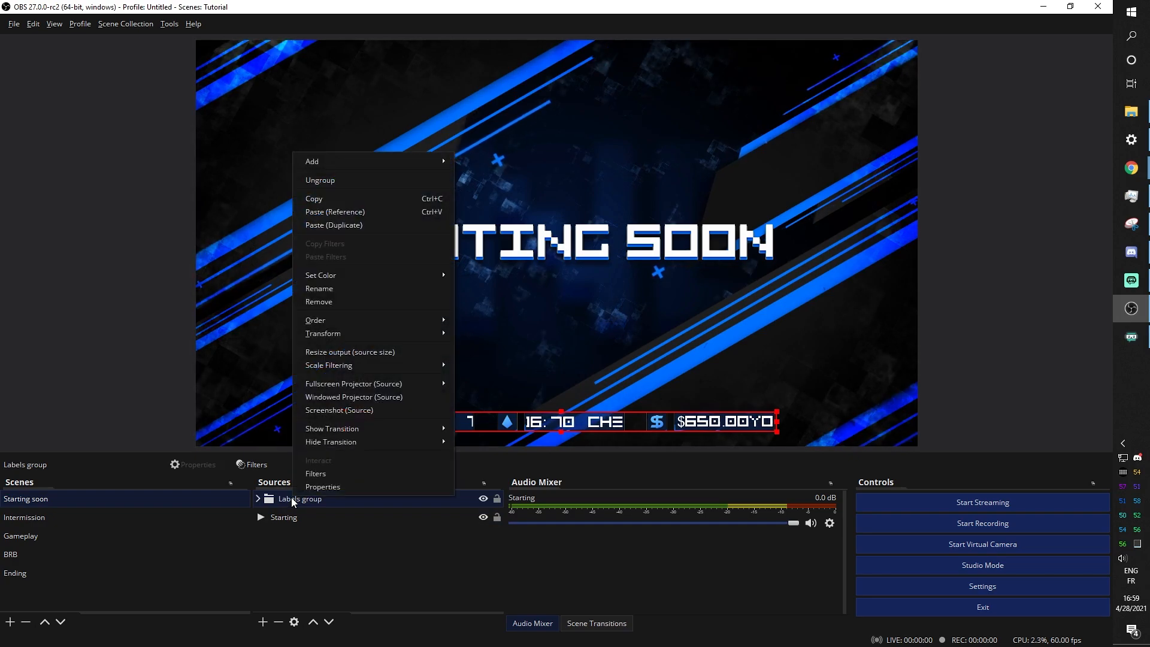
click(312, 199)
click(18, 538)
click(16, 556)
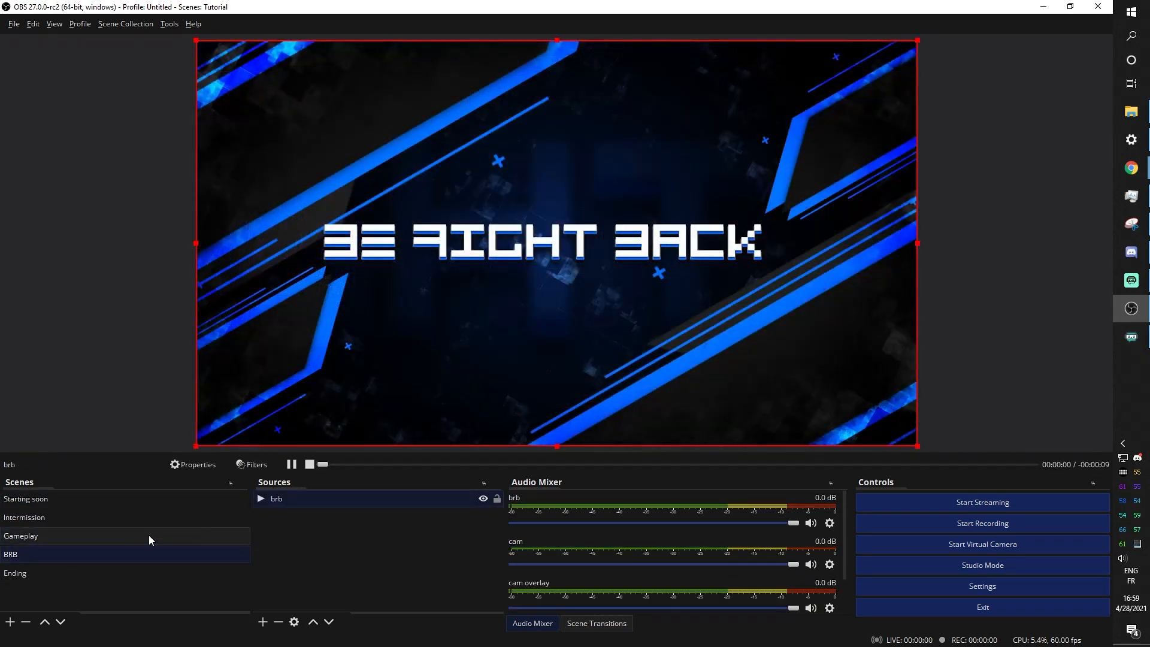
right_click(300, 499)
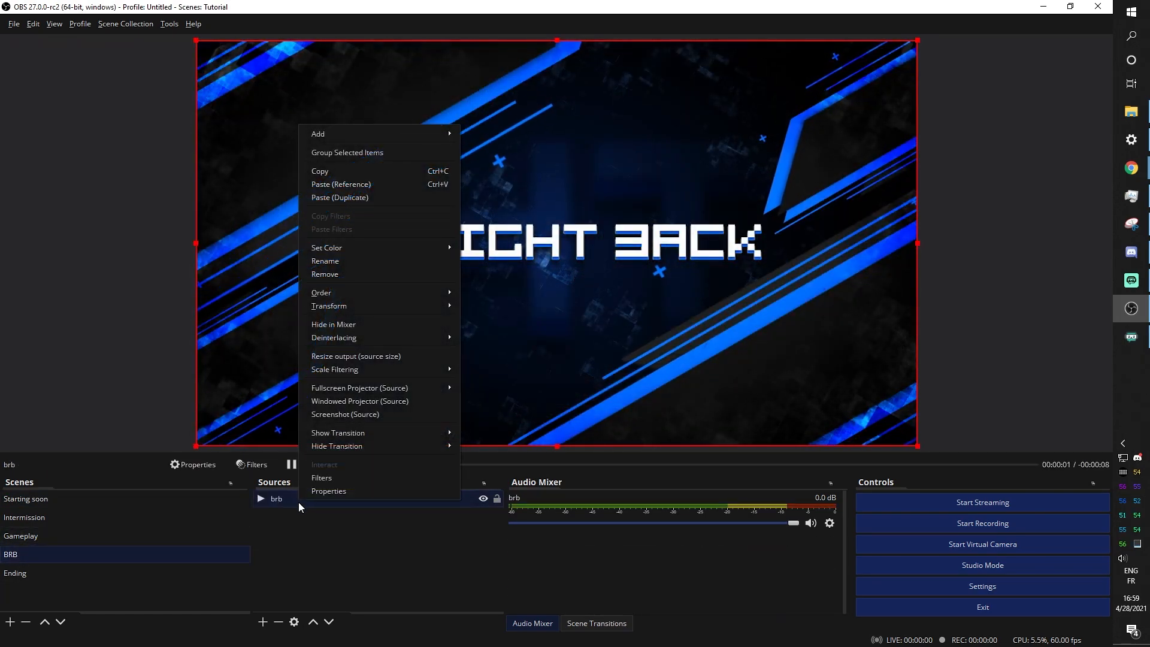
click(336, 184)
Paste a reference to the Labels group into the Ending scene
click(30, 572)
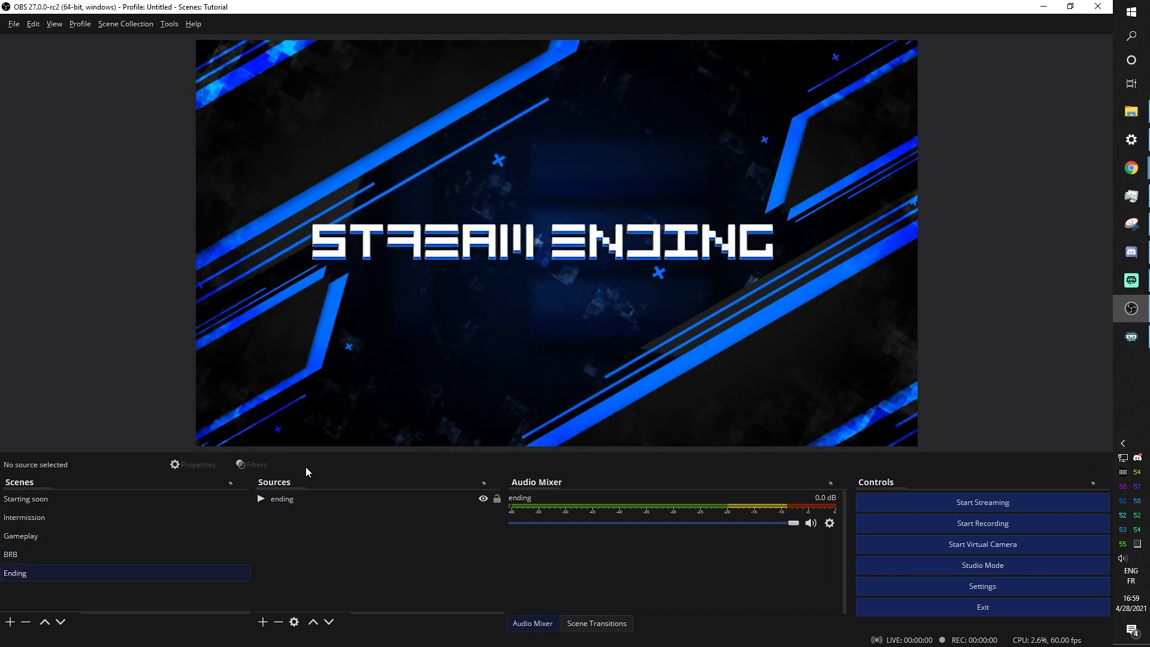
click(289, 498)
right_click(289, 498)
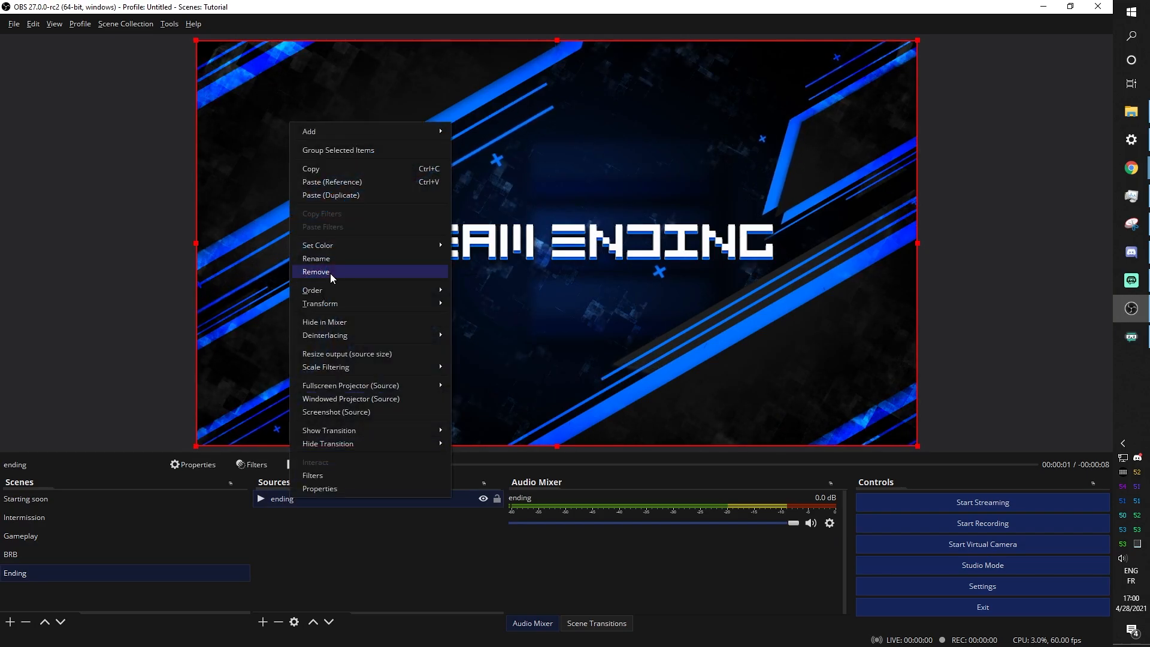
click(331, 183)
click(26, 537)
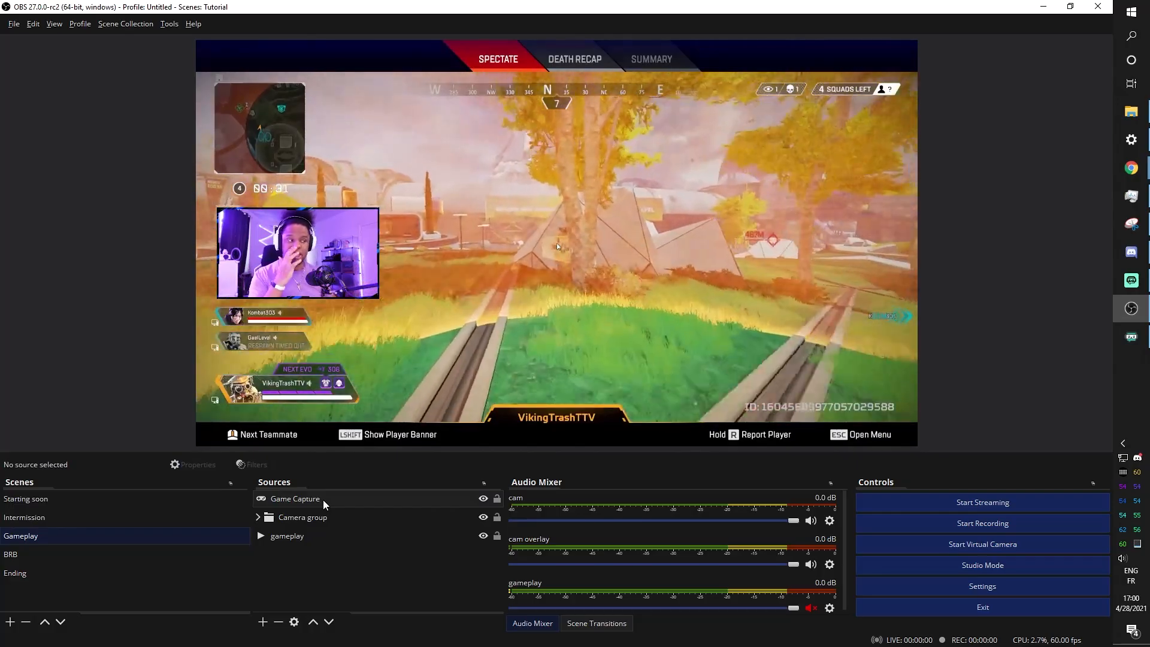
Paste a Labels group reference into Gameplay, shrunk and placed bottom-right above the footer
right_click(302, 499)
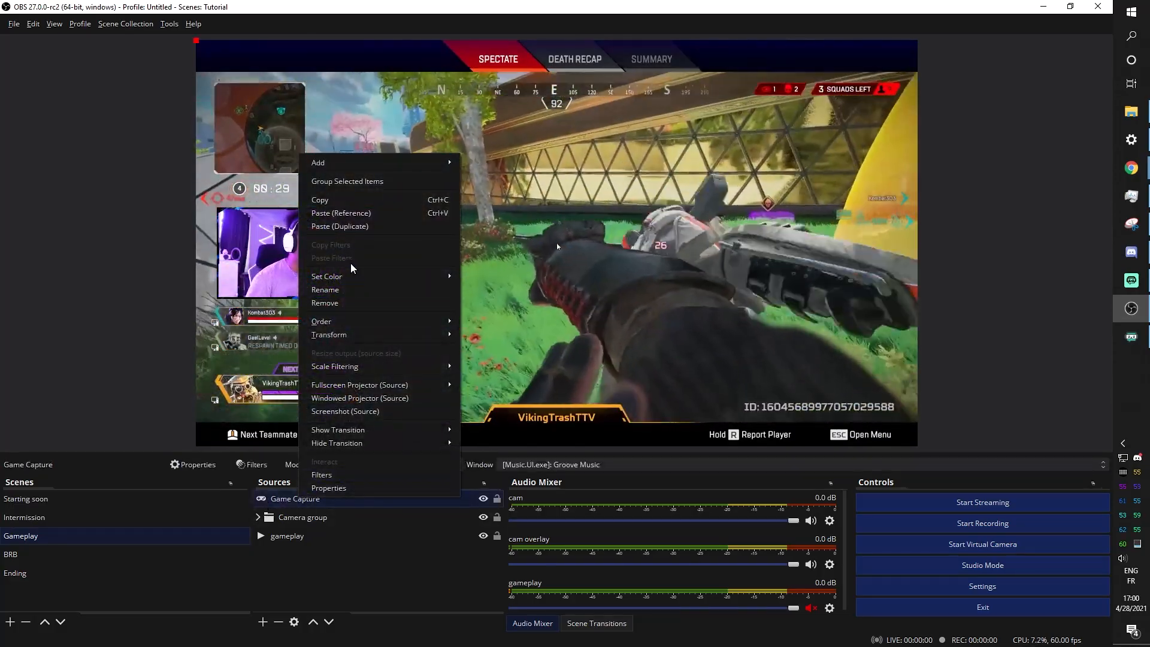
click(341, 213)
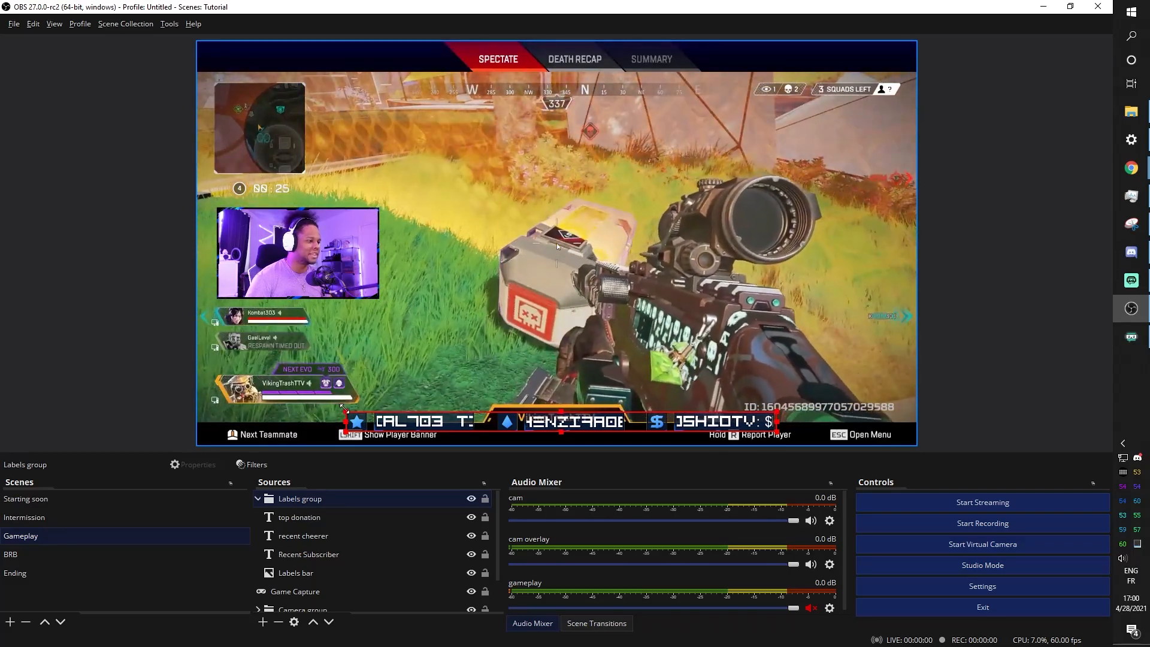
drag(344, 411, 722, 105)
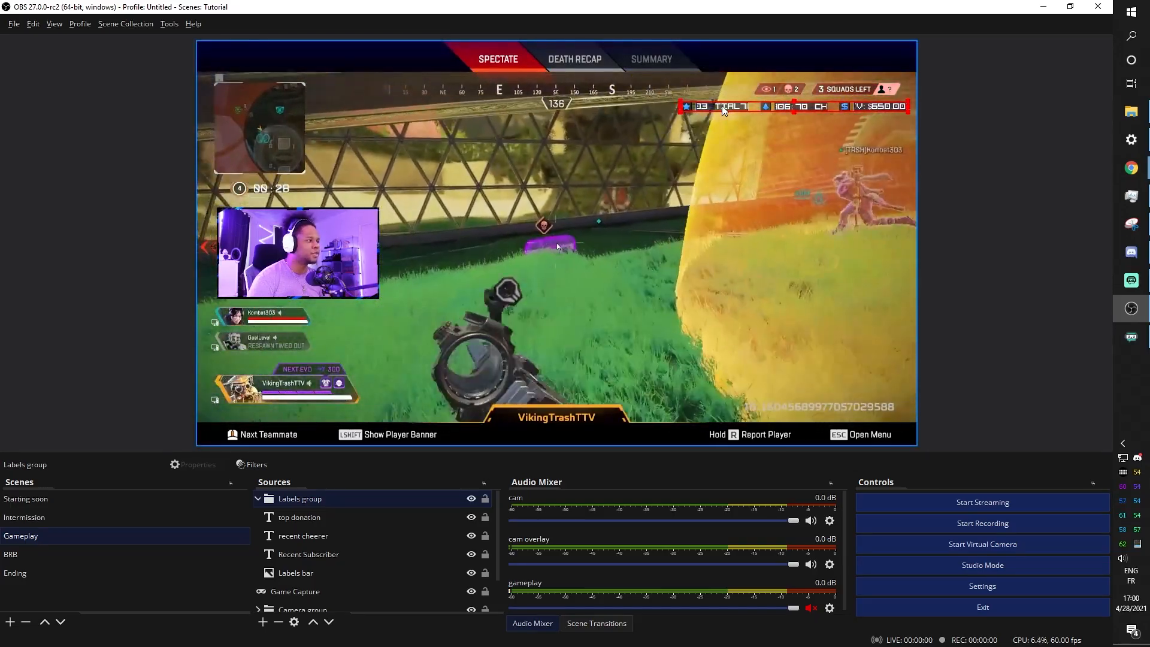
drag(723, 107, 719, 405)
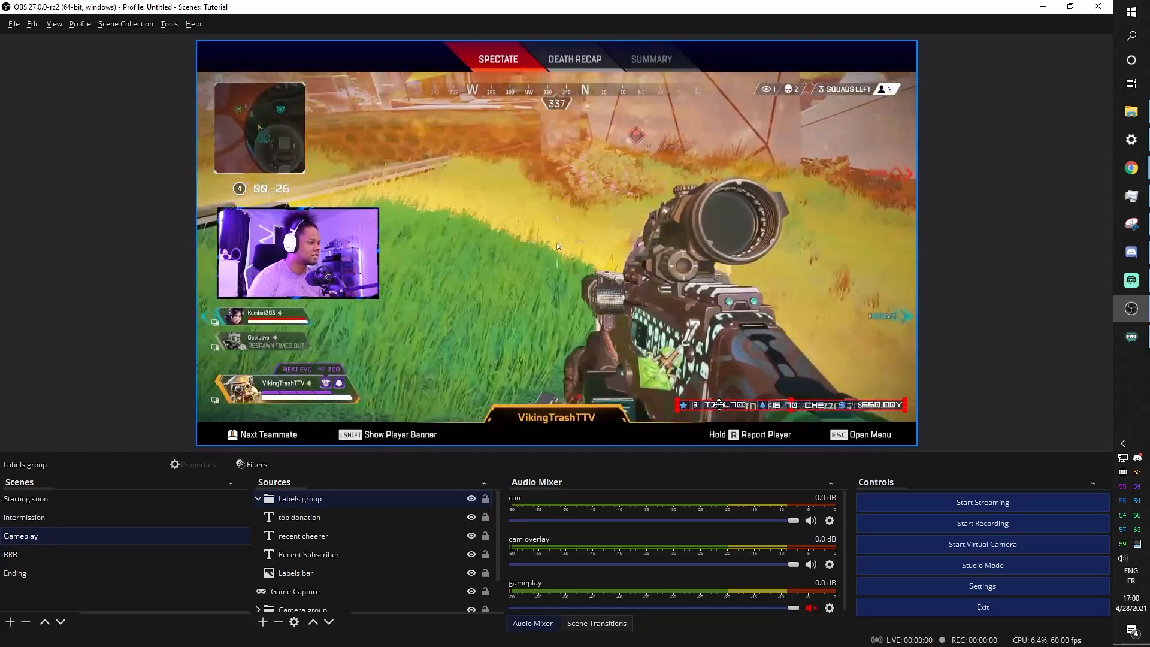
click(35, 517)
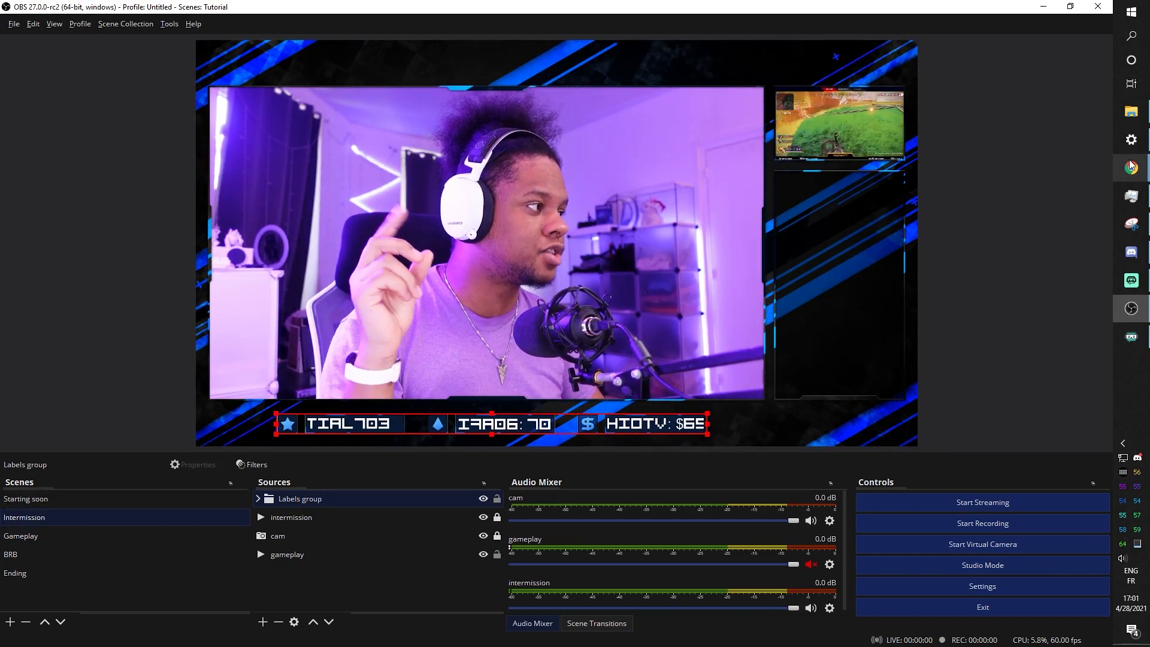
Search the Streamlabs dashboard for 'chat' and open the Chat Box widget settings
mouse_move(1131, 166)
click(1066, 210)
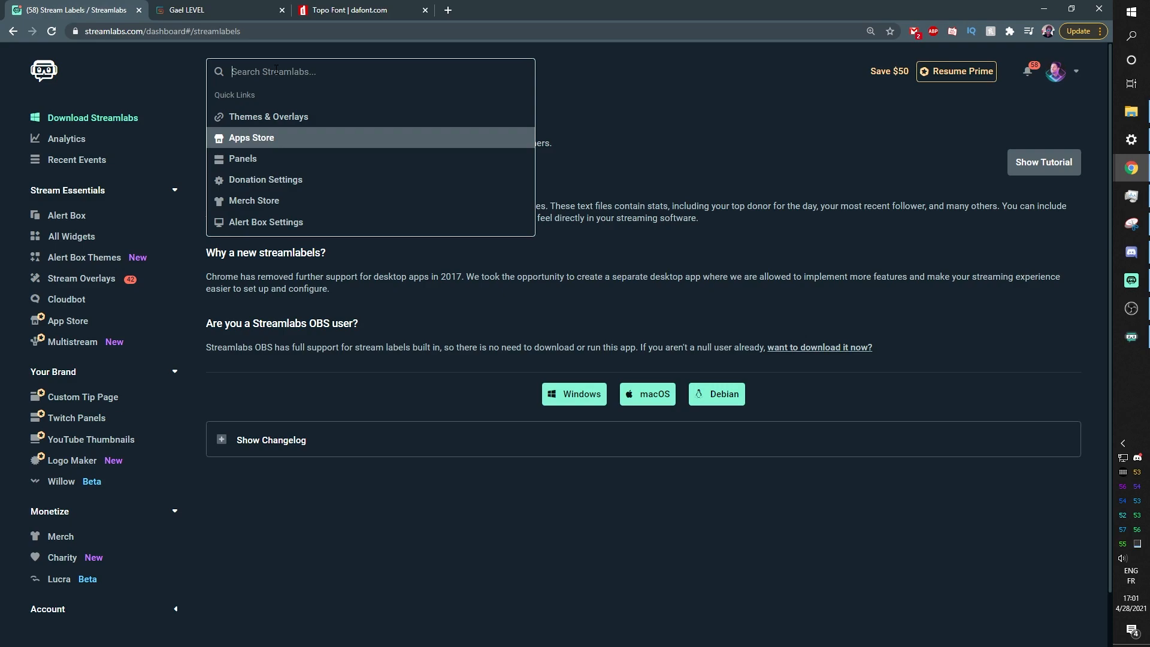
text(chat)
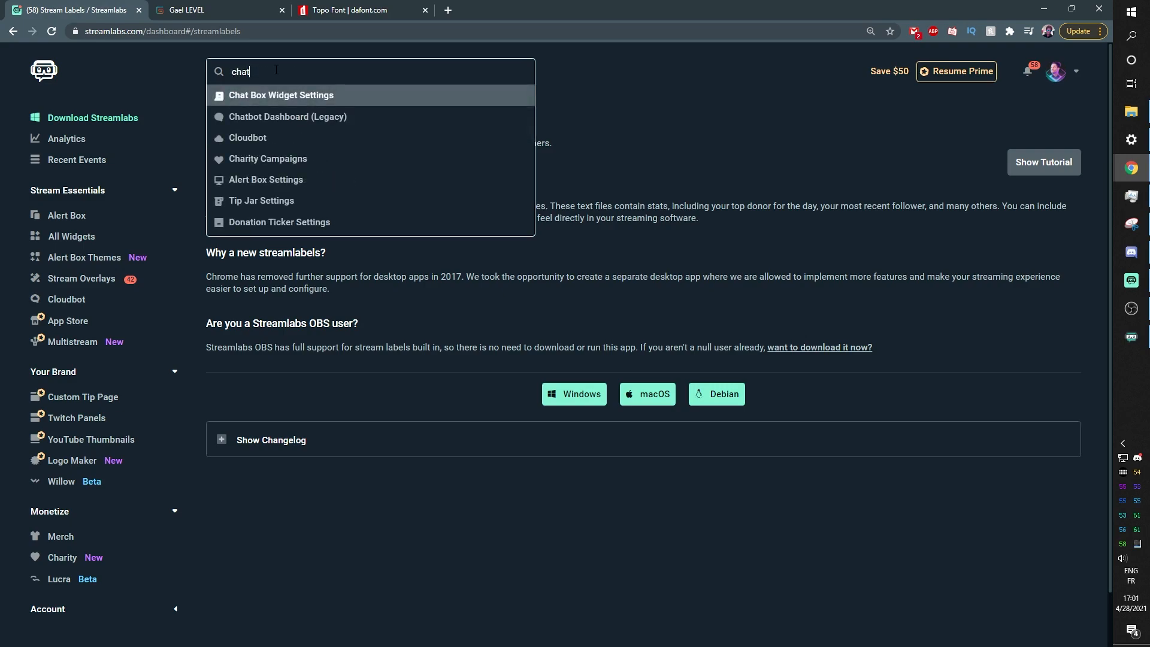
click(266, 99)
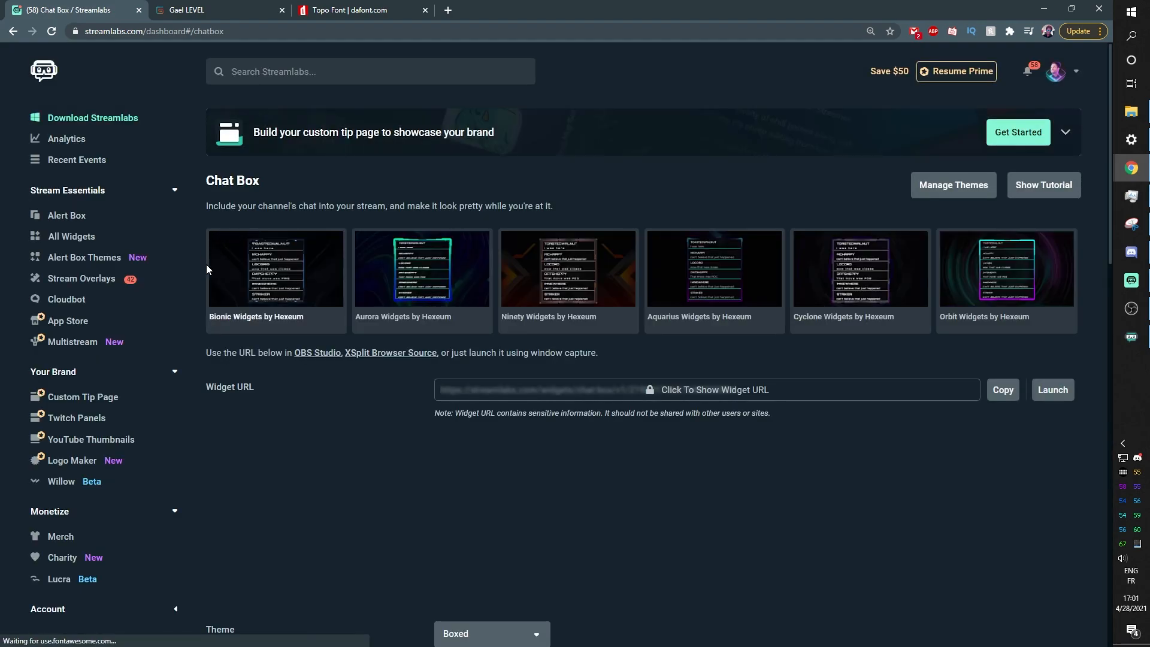
Save the Chat Box widget settings at the bottom of the page
scroll(257, 408, down, 3)
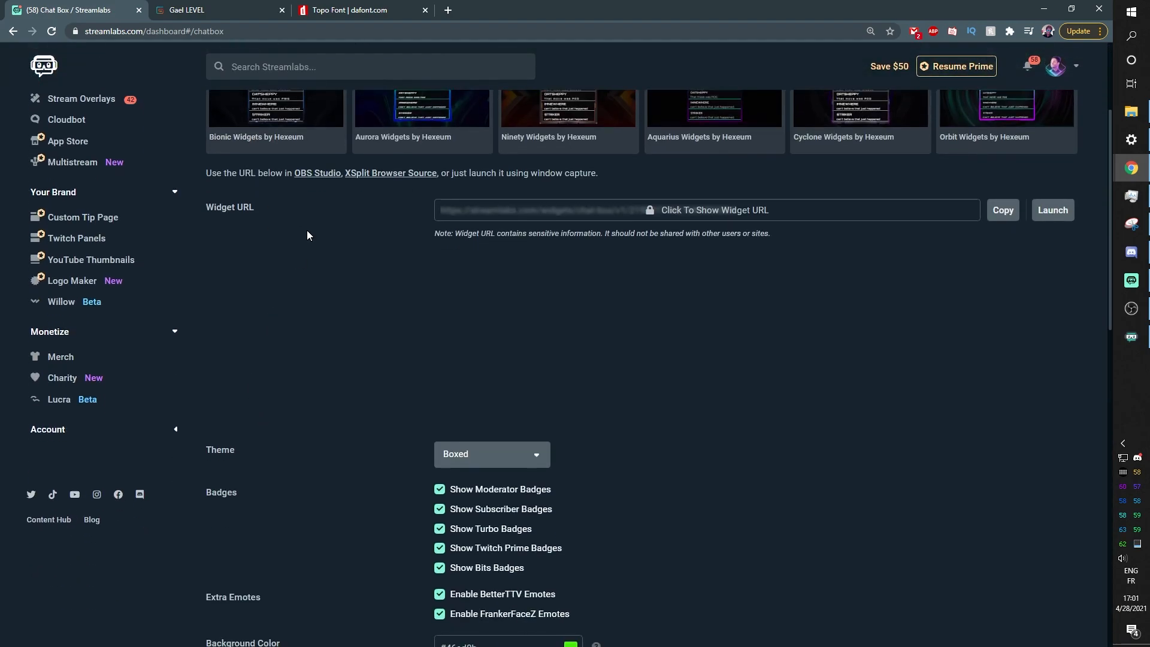
scroll(306, 239, down, 2)
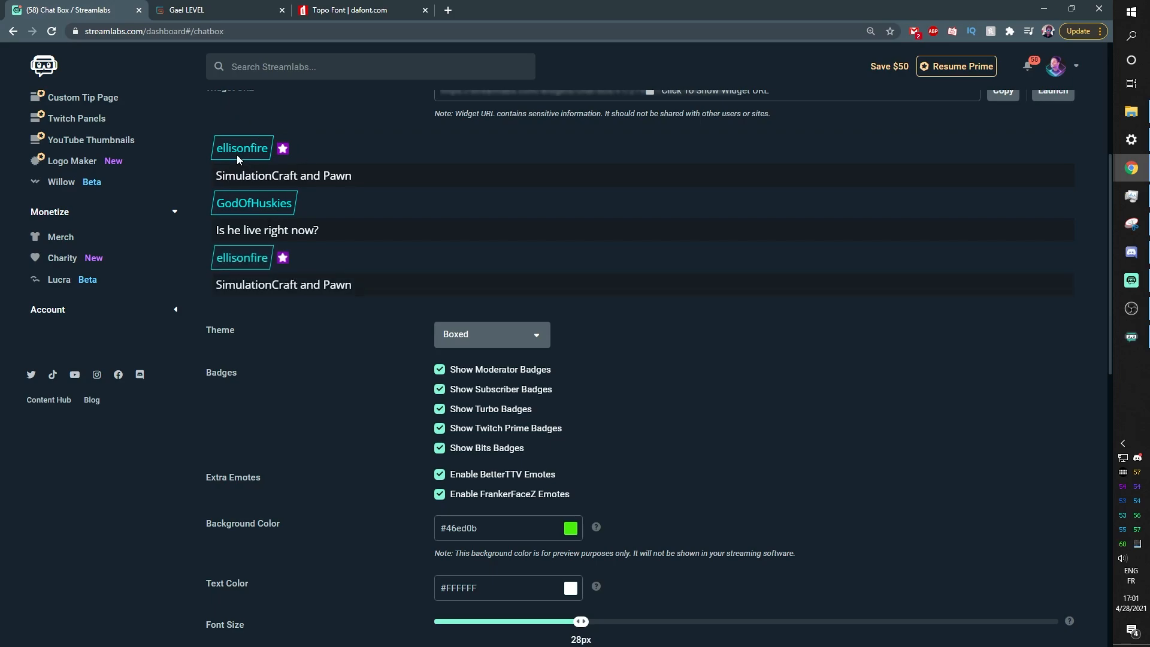
scroll(406, 275, down, 2)
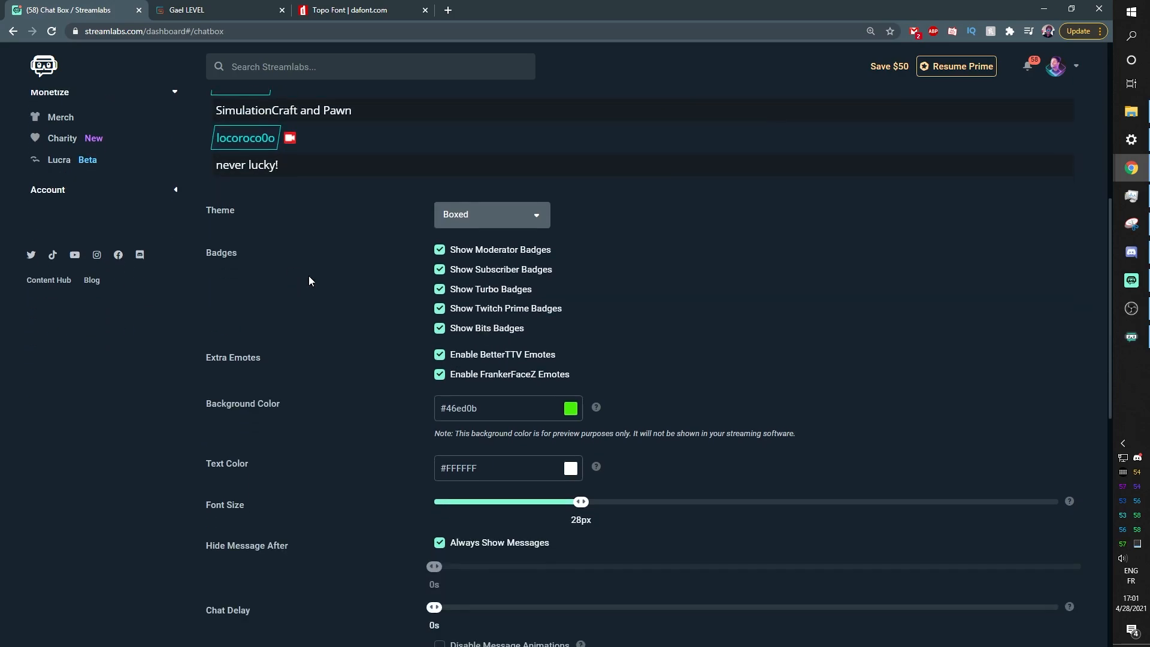
scroll(411, 351, down, 4)
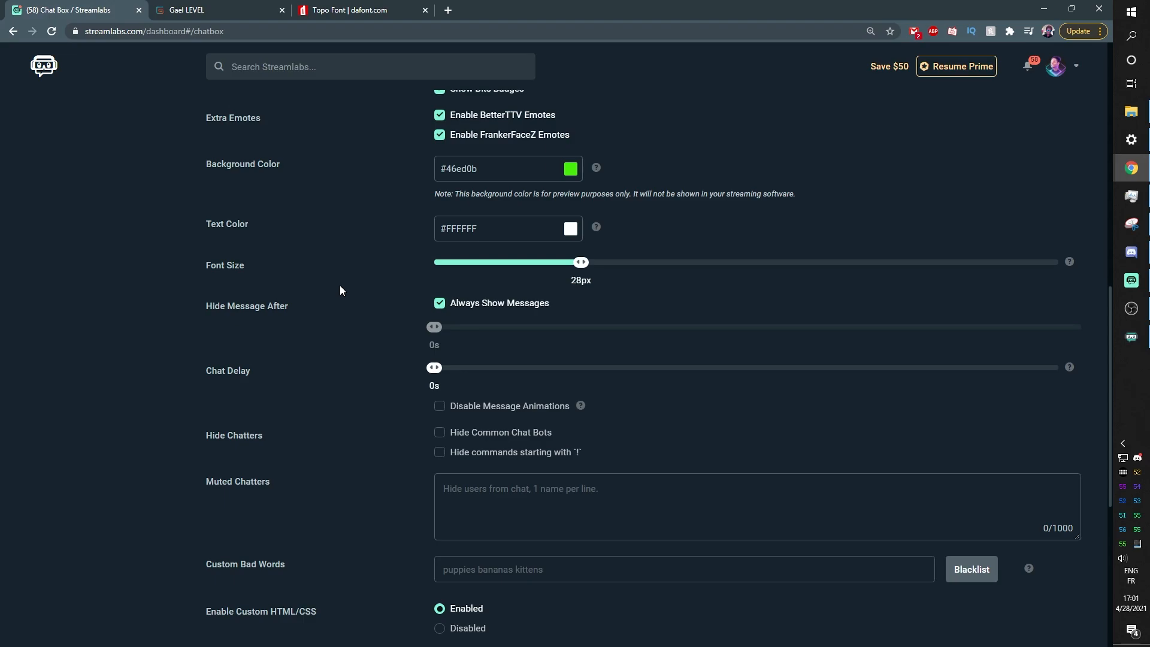
scroll(339, 291, up, 5)
scroll(352, 346, down, 2)
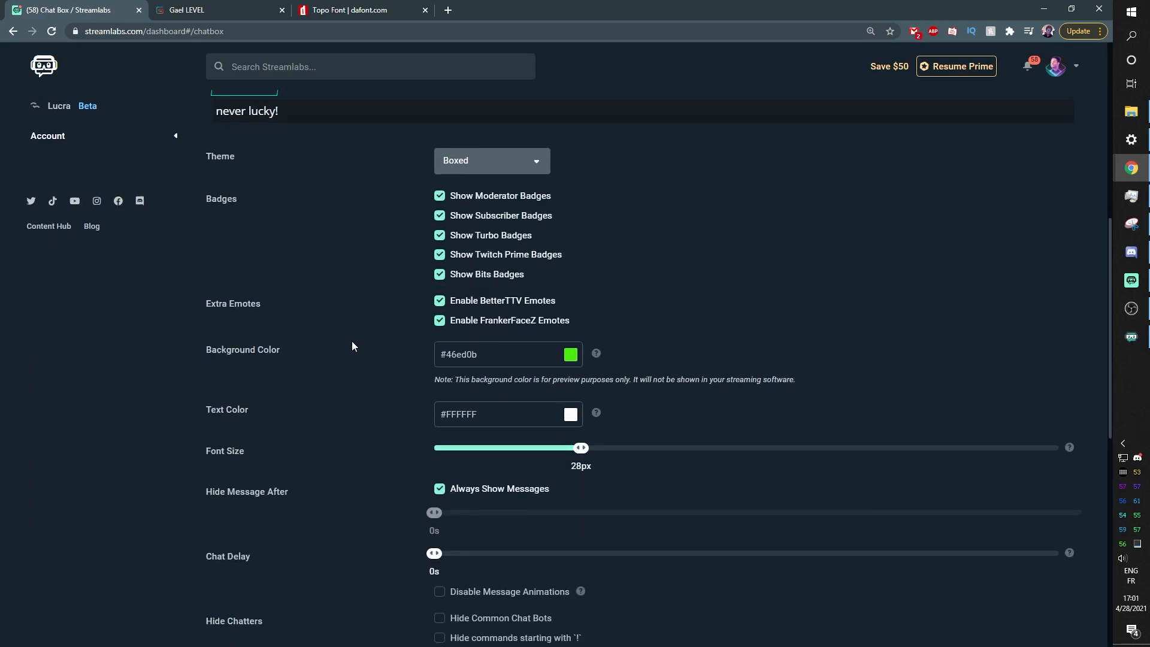
scroll(352, 346, up, 3)
scroll(357, 412, down, 12)
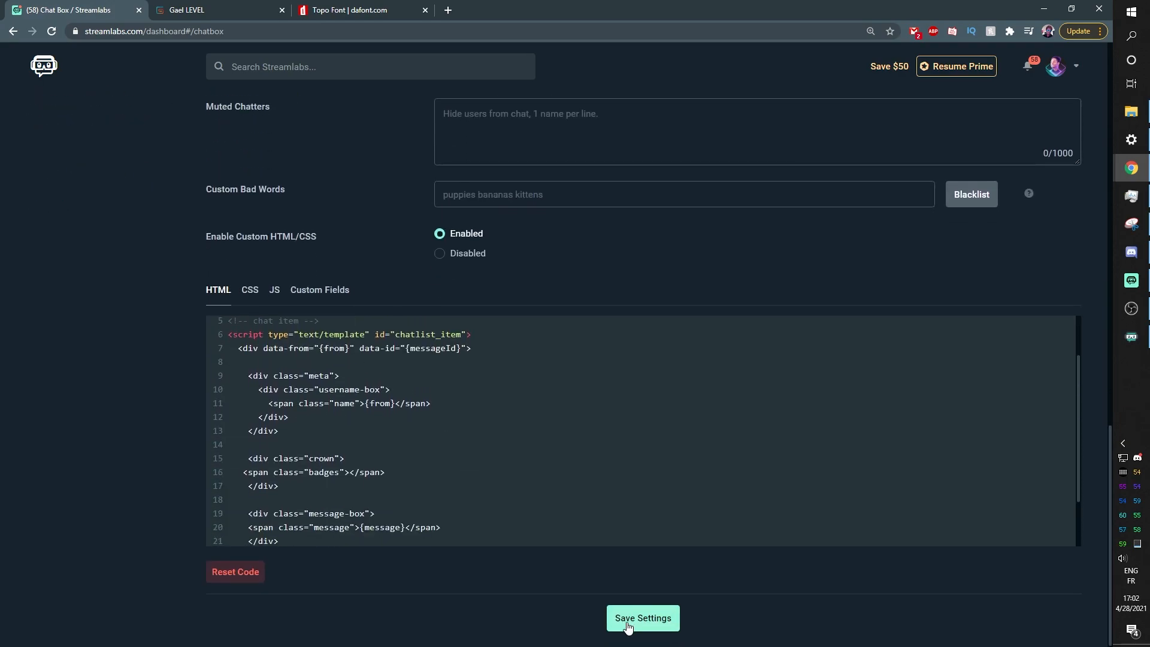
click(628, 626)
scroll(386, 471, up, 15)
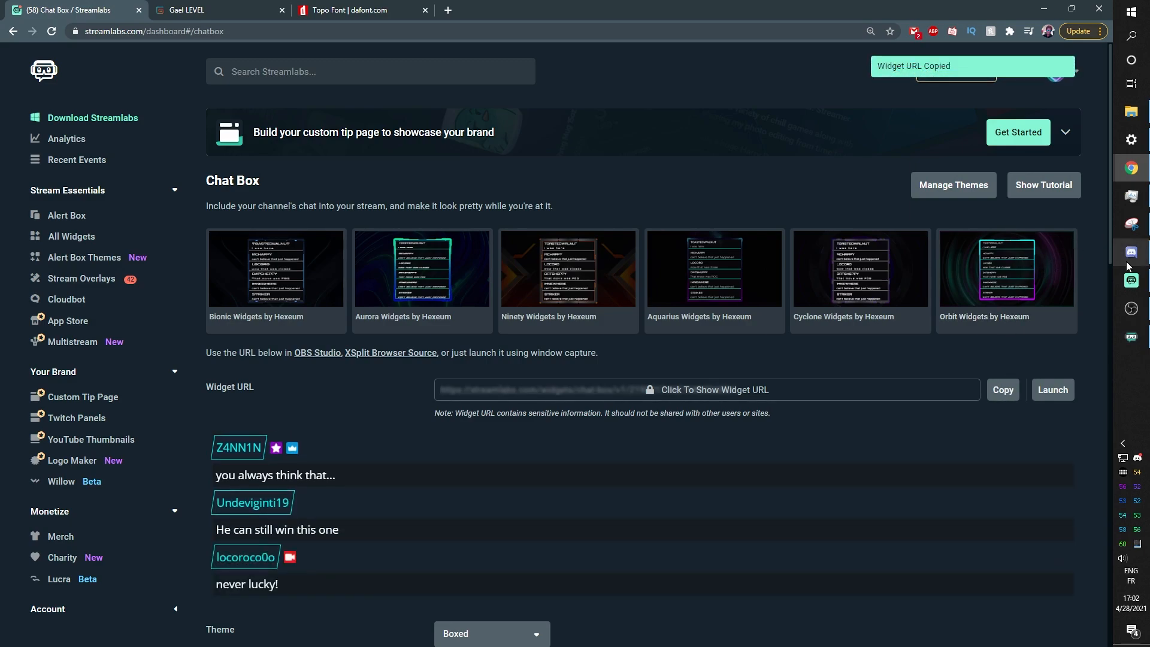
Add a new Browser source named Chatbox to the Intermission scene
click(1131, 309)
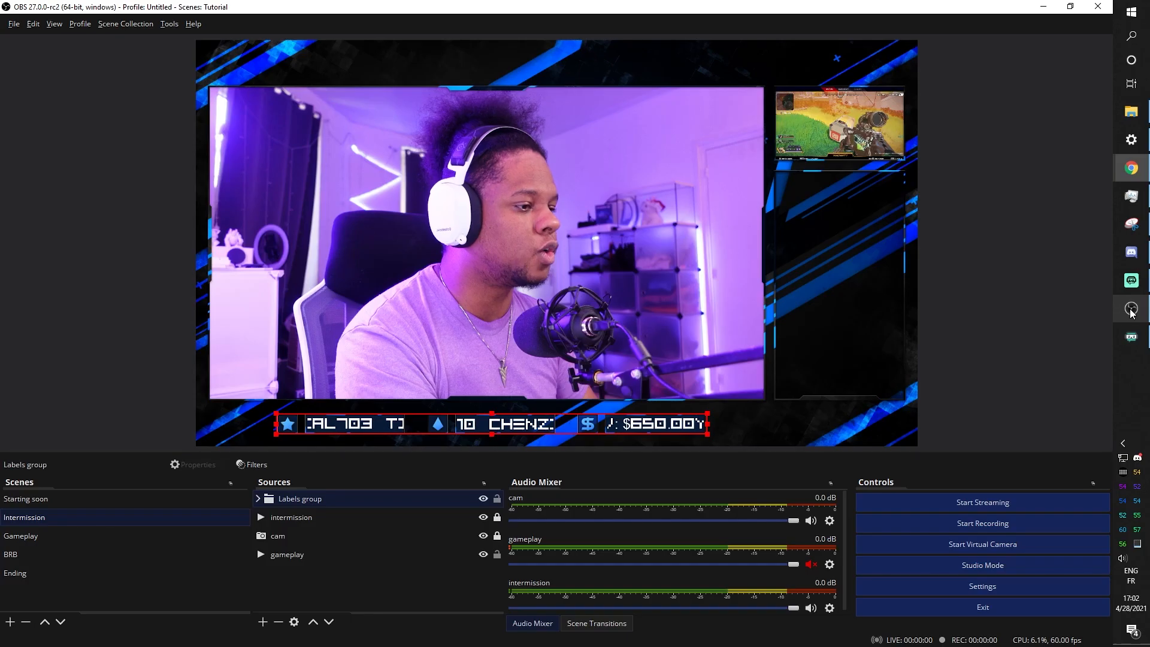
click(264, 622)
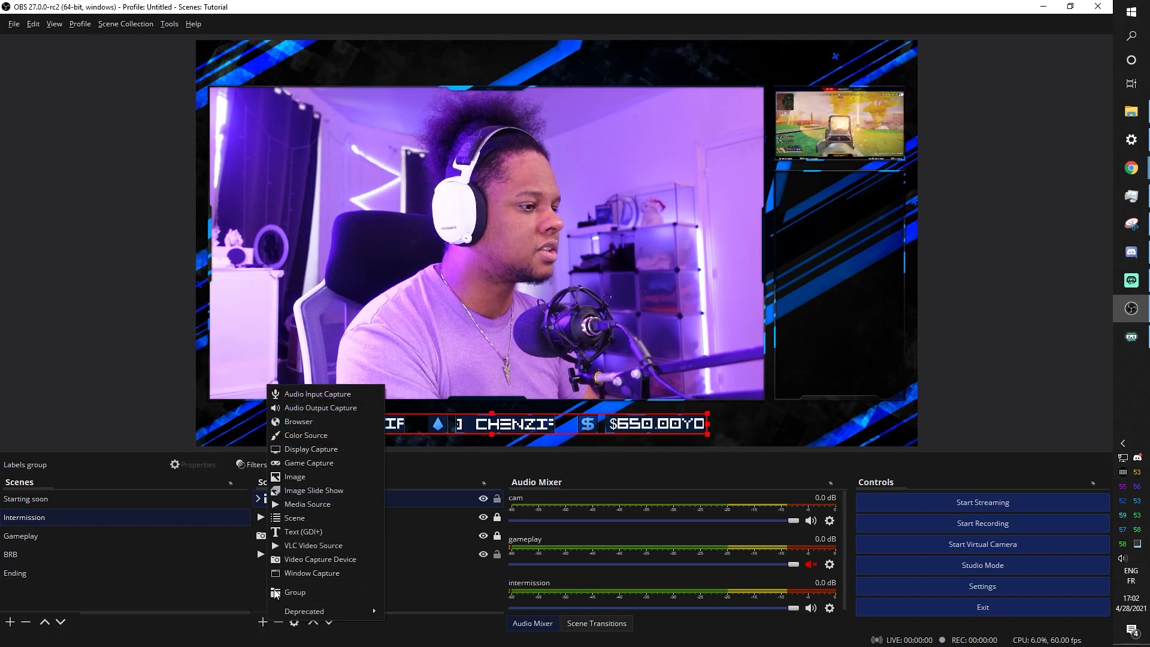
click(300, 419)
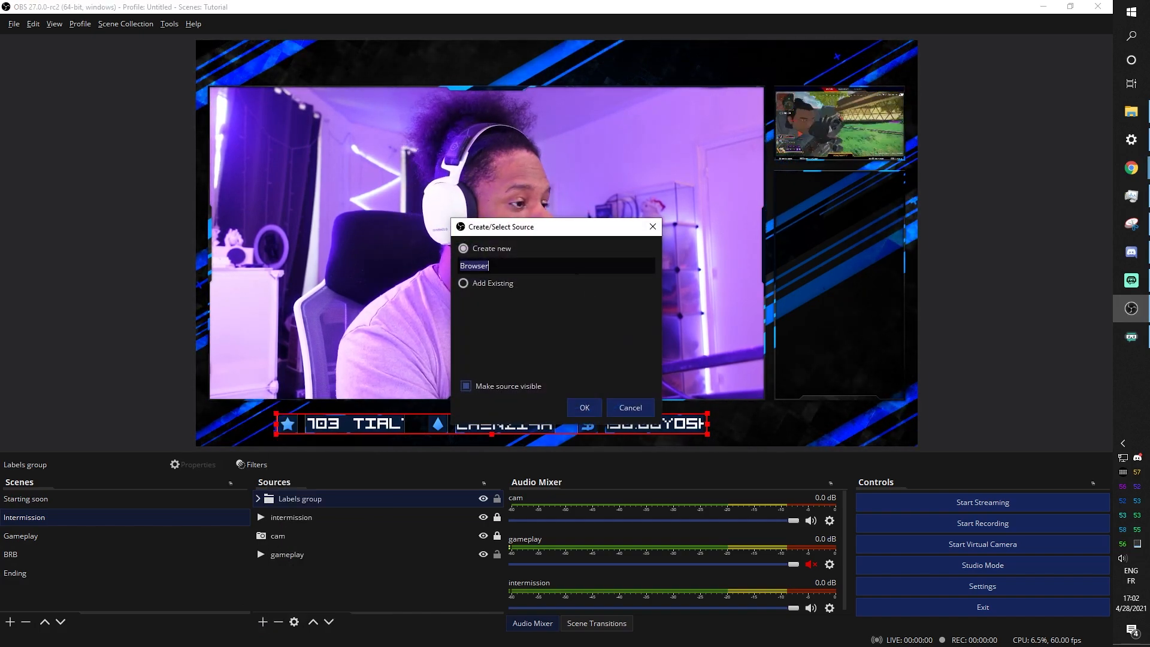
text(Chatbox)
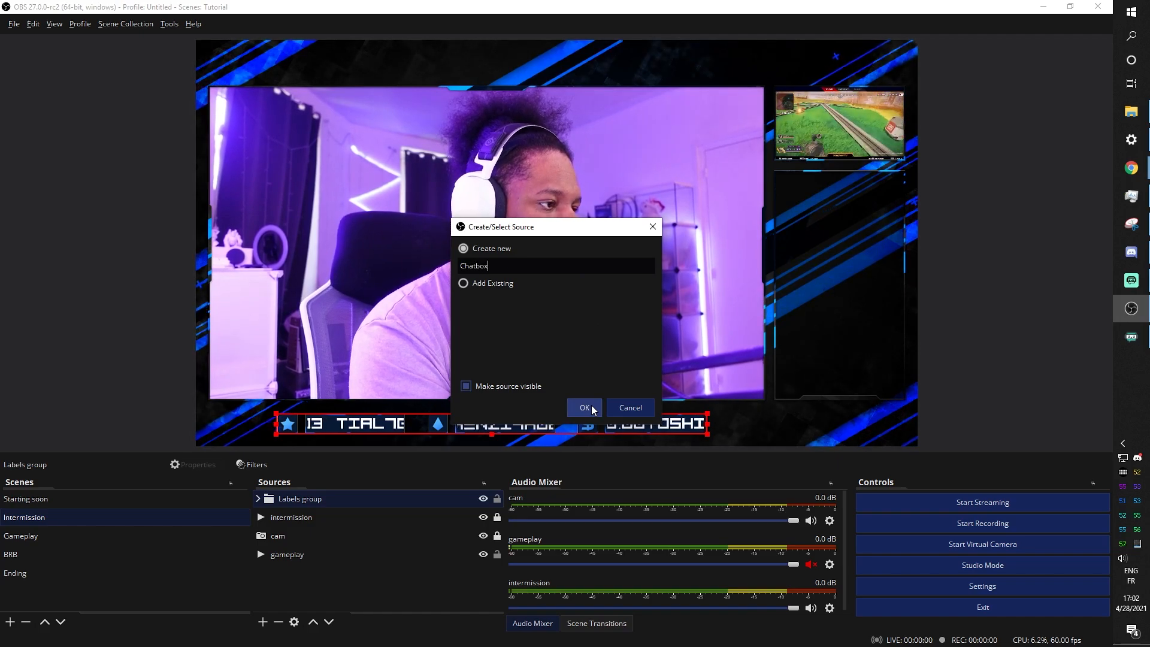
click(585, 408)
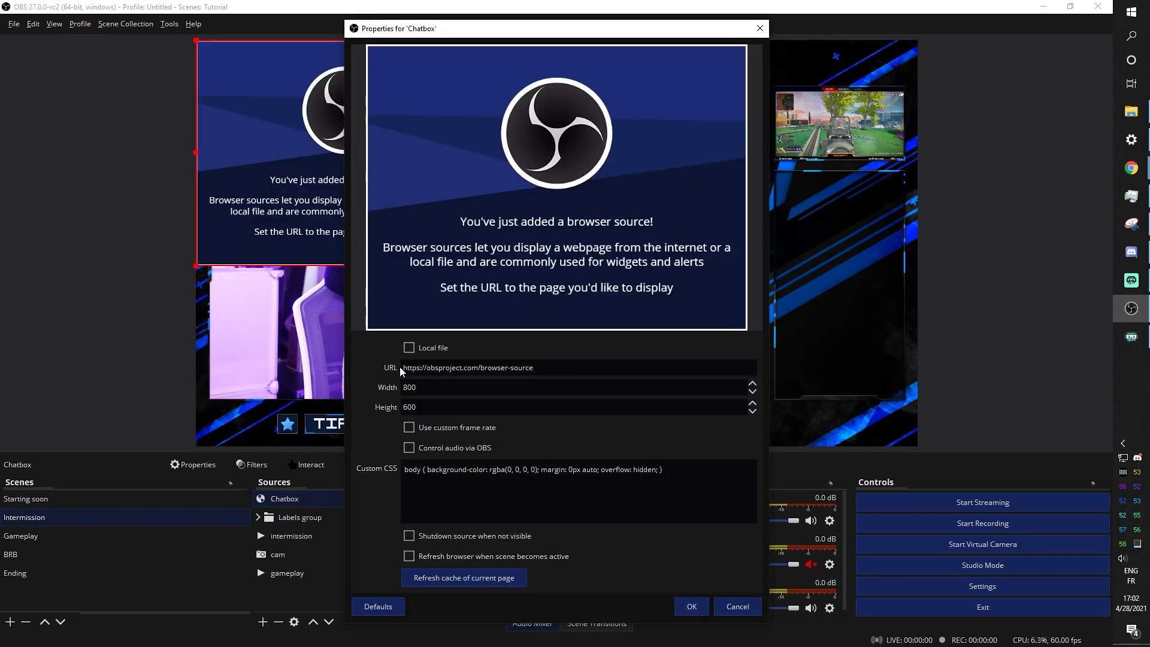
Replace the Chatbox URL with the pasted Streamlabs chat box widget URL and confirm
drag(533, 367, 375, 368)
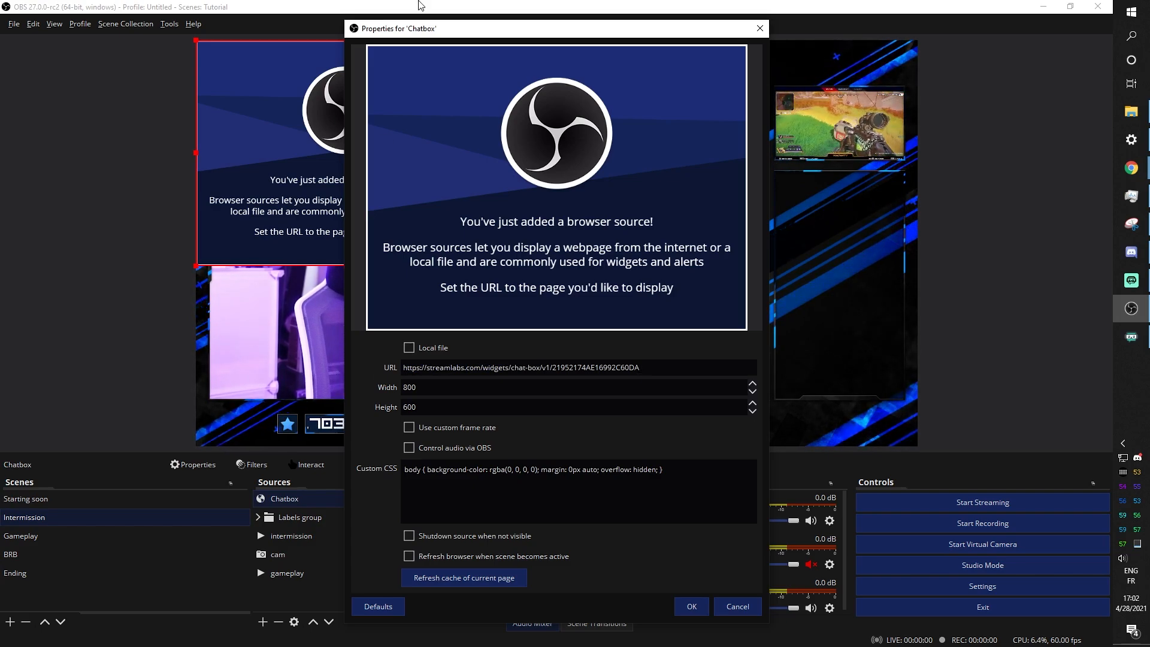
drag(390, 33, 613, 21)
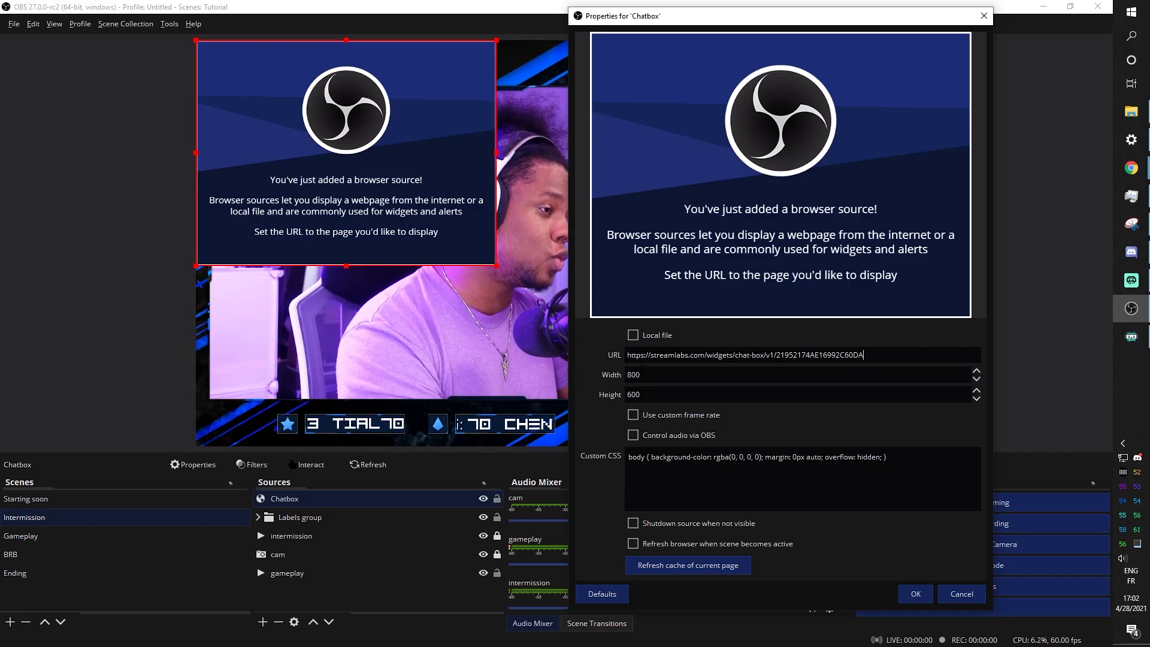
drag(713, 16, 231, 68)
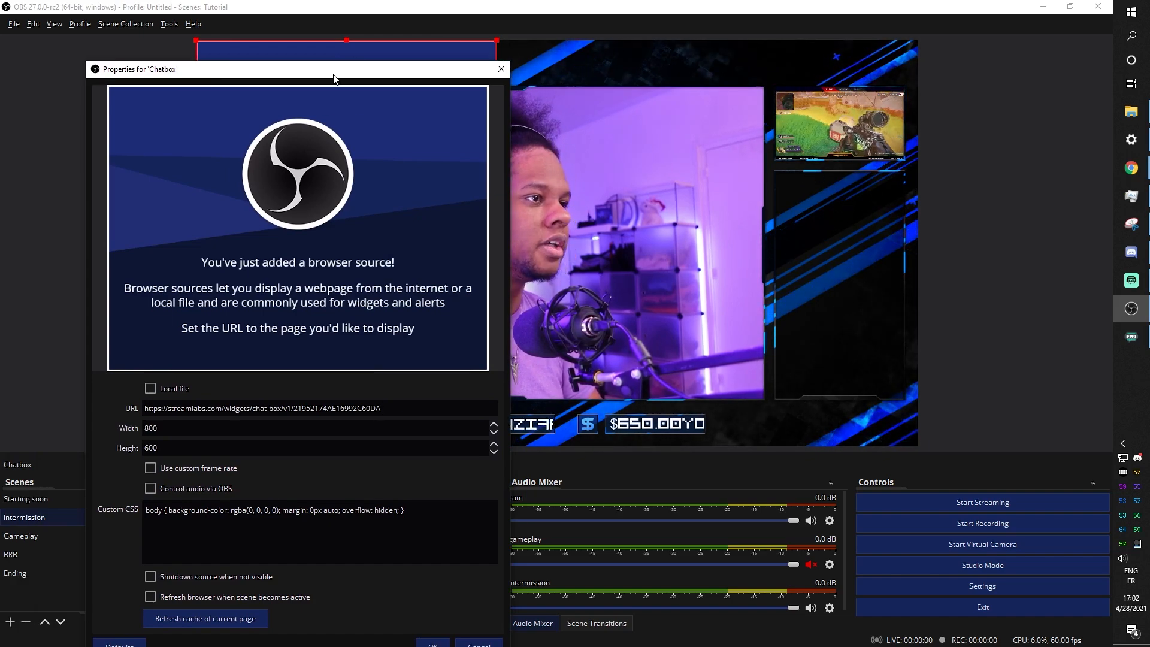
drag(326, 77, 706, 65)
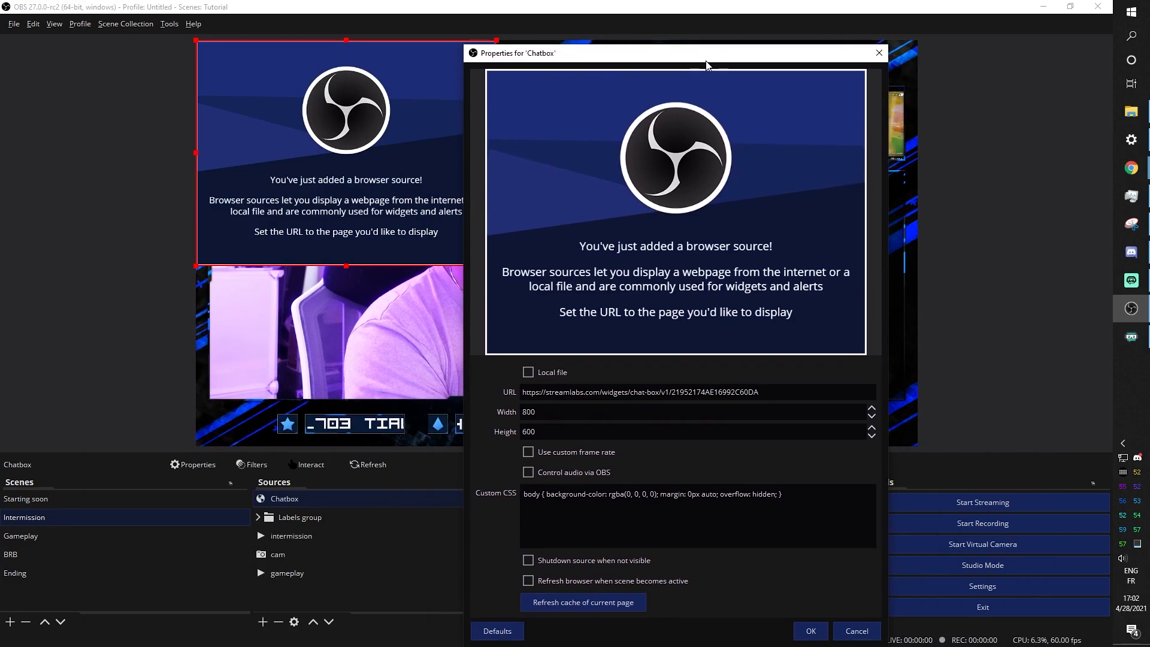
click(811, 632)
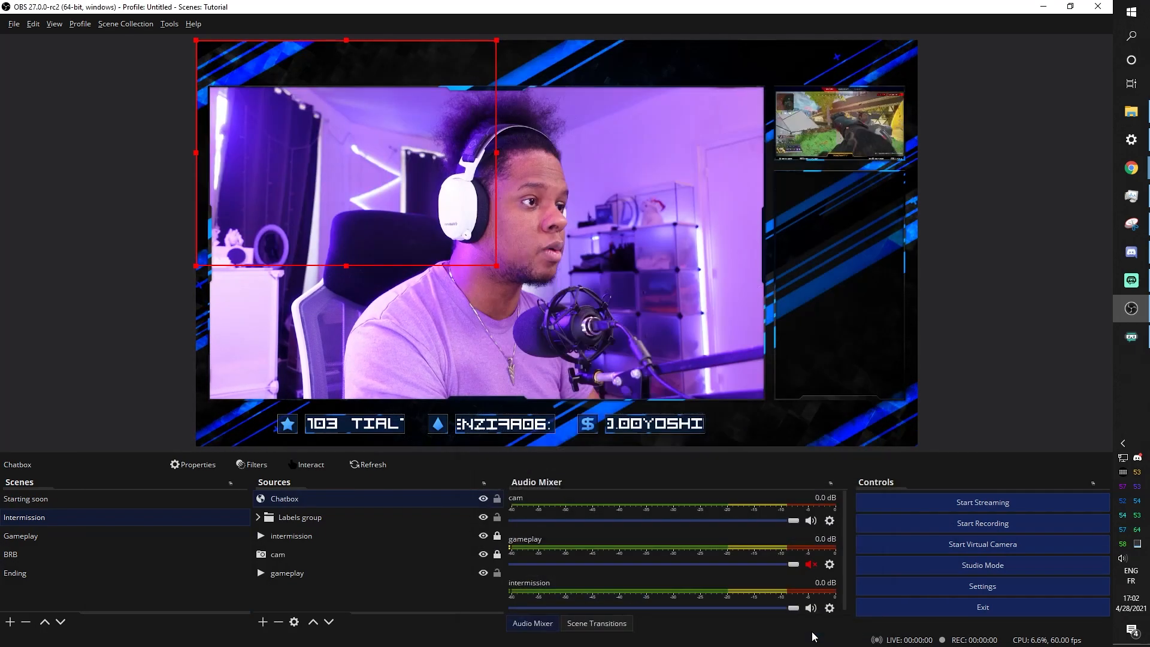
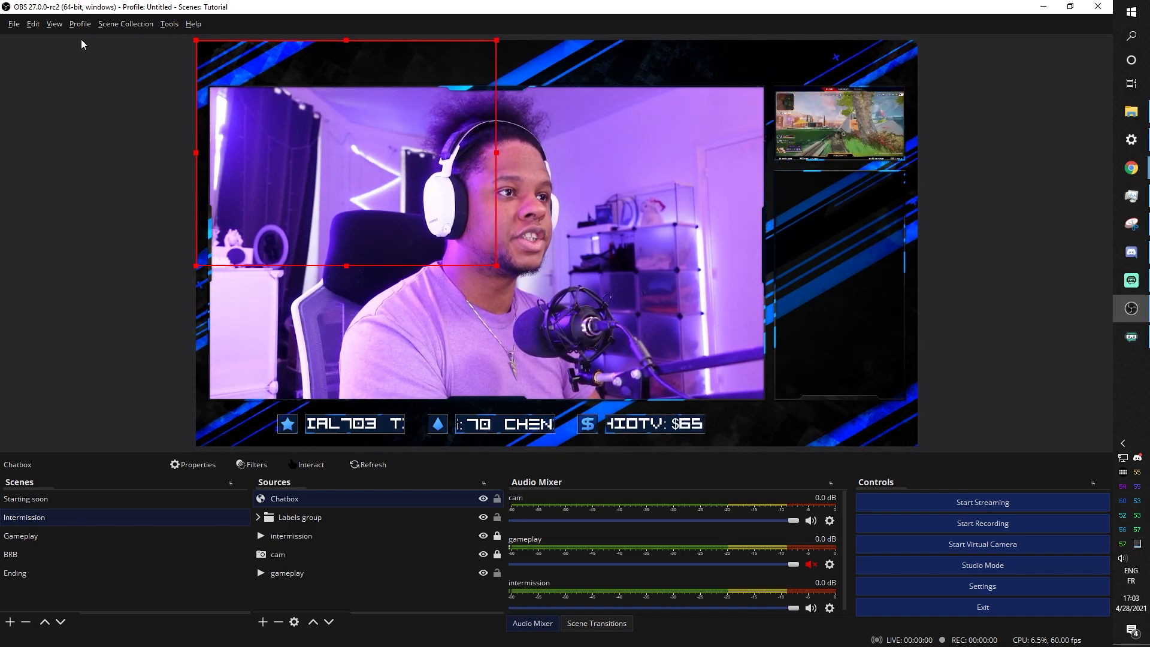
Dock the Twitch stream chat via View > Docks > Chat and accept its cookie notice
click(53, 25)
mouse_move(66, 61)
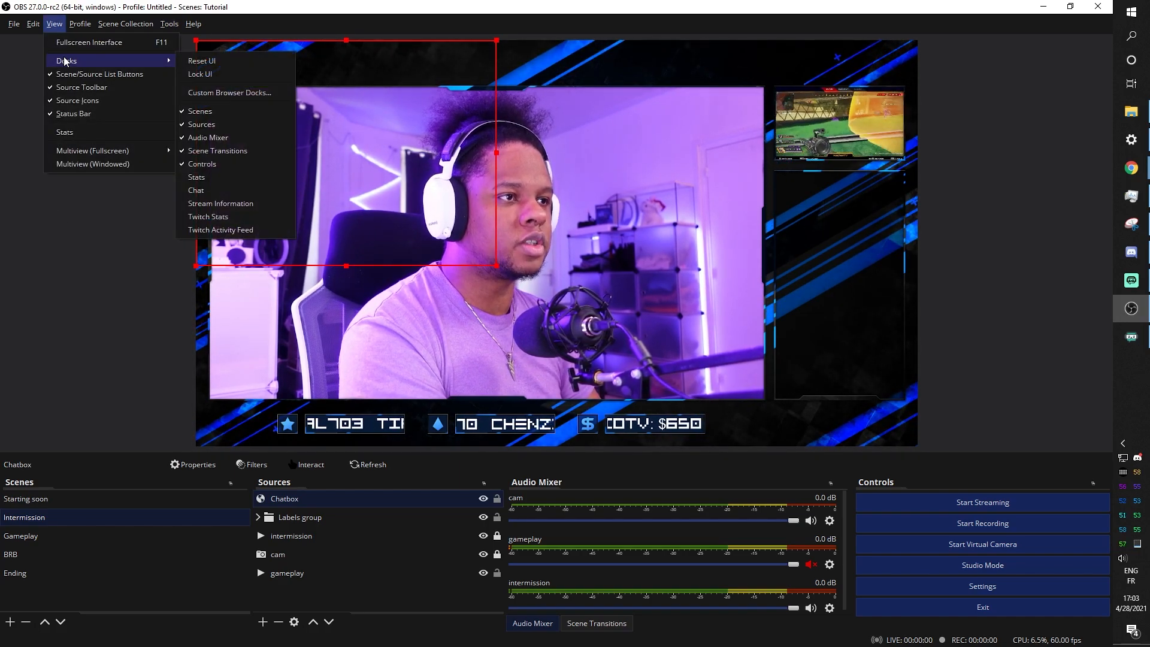
click(228, 189)
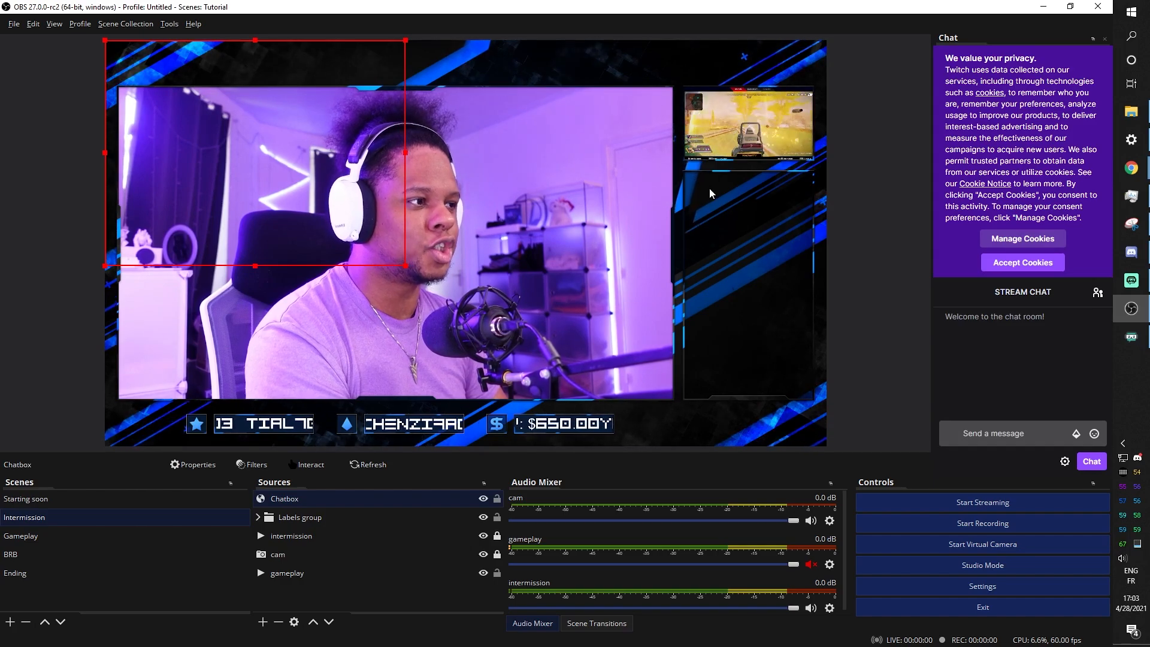
click(997, 264)
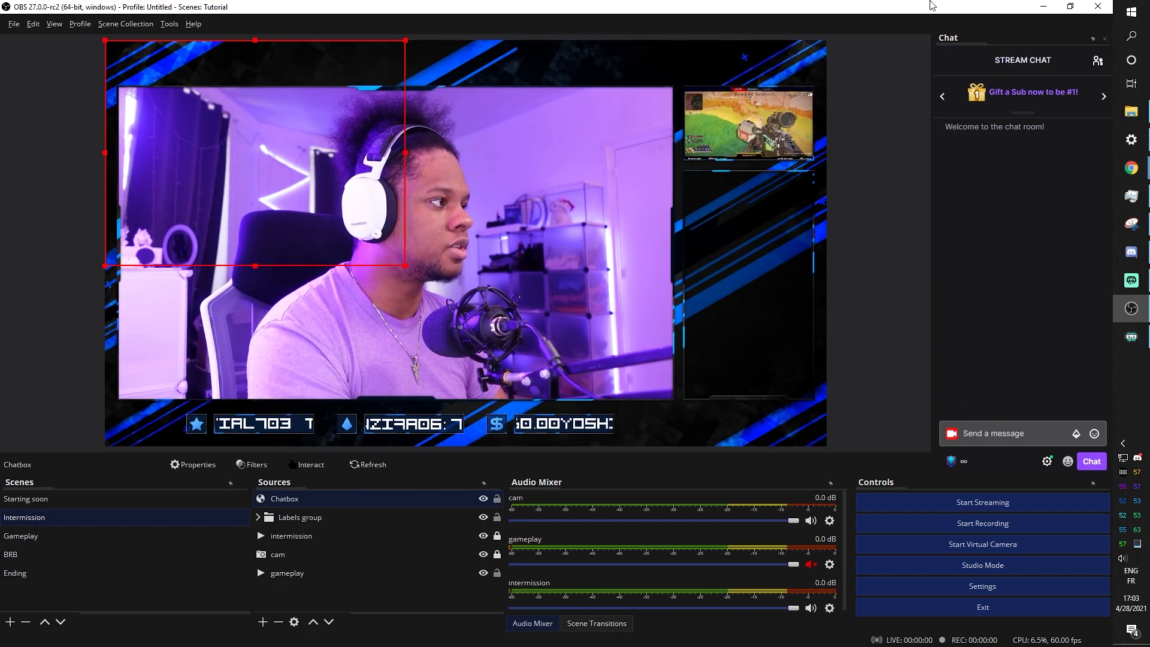
Dismiss the chat rules and send 'hi' as a test chat message
click(1026, 429)
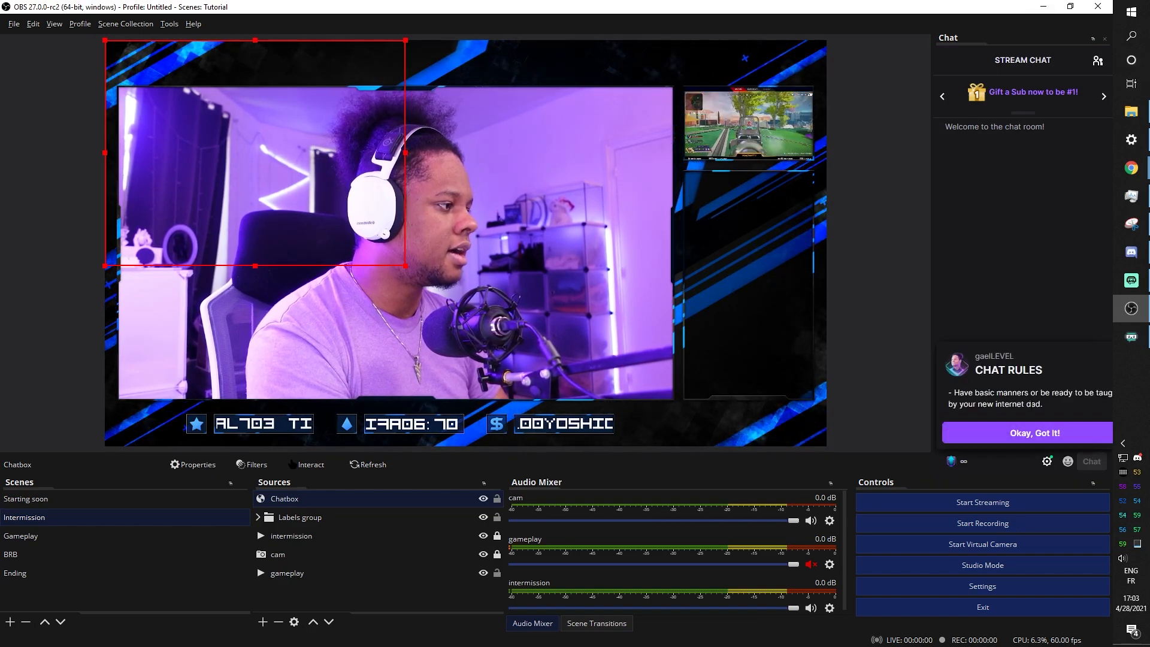
click(1026, 432)
text(hi)
key(Return)
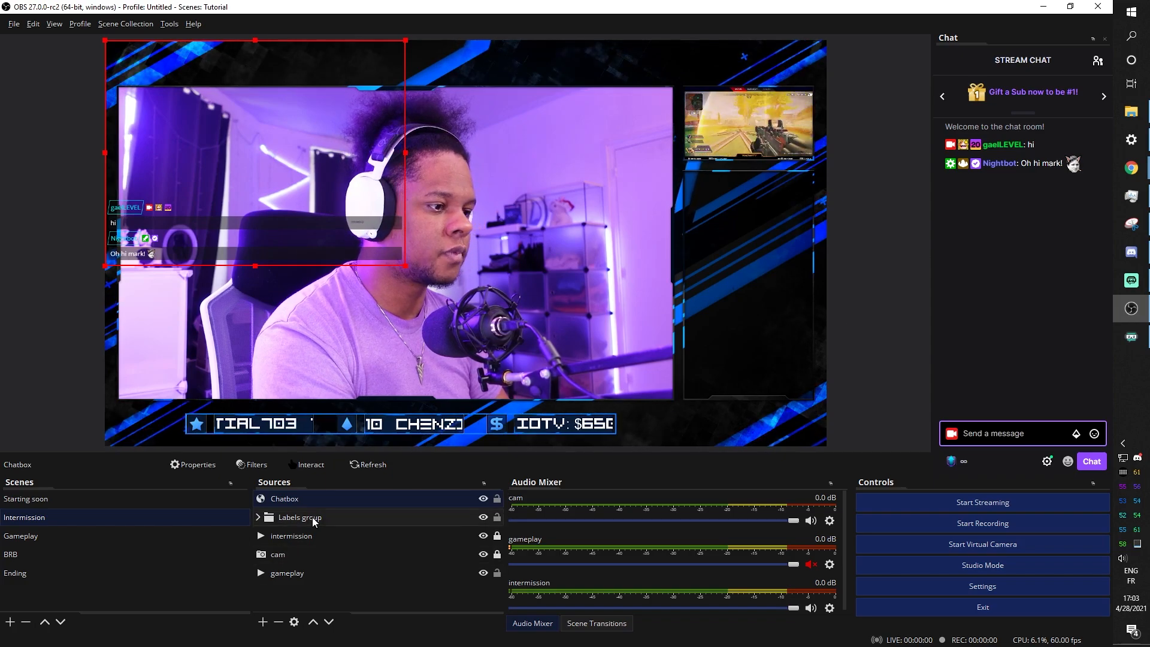
Set the Chatbox browser source to width 400 and height 700 in its properties
double_click(294, 502)
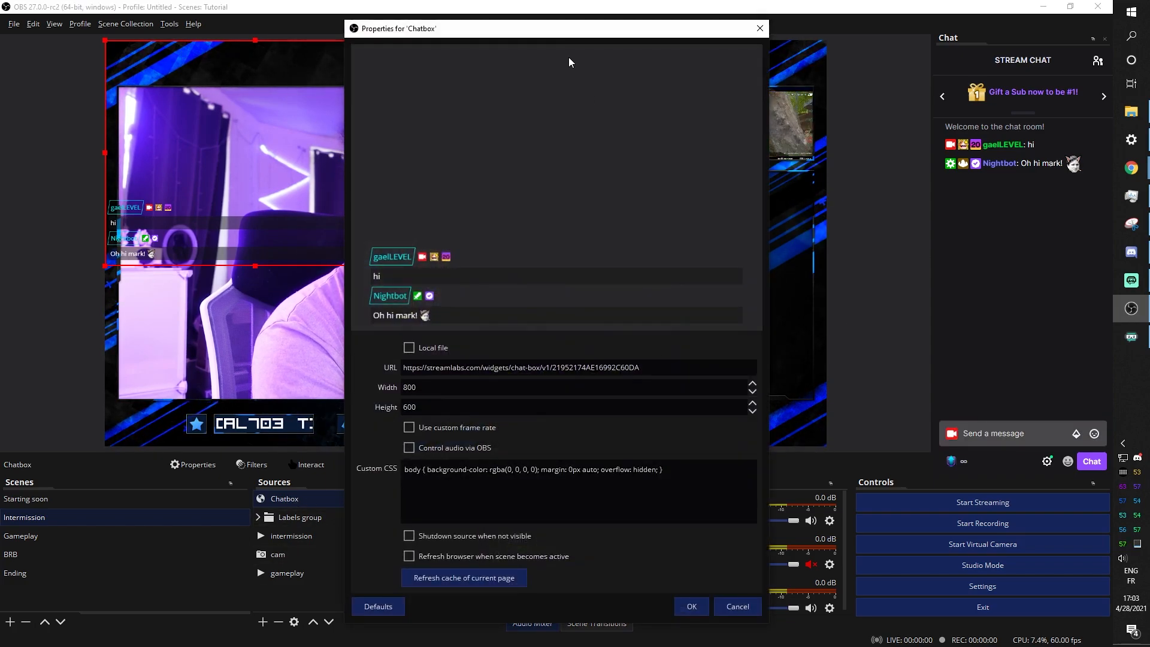
drag(568, 40, 1062, 61)
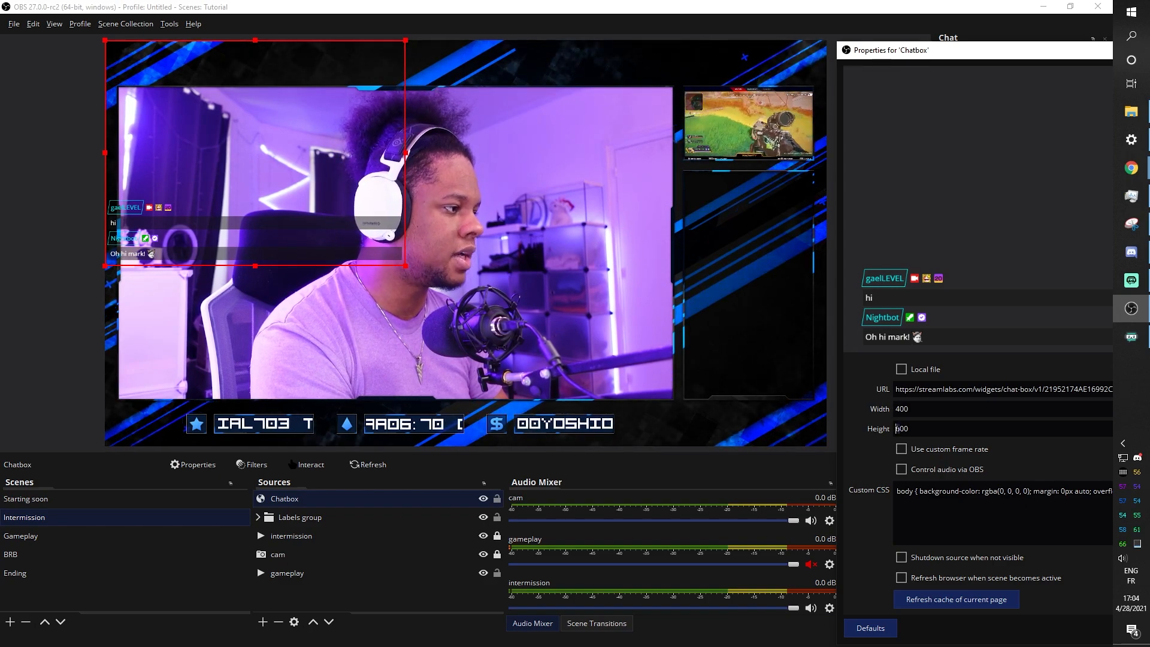
text(7)
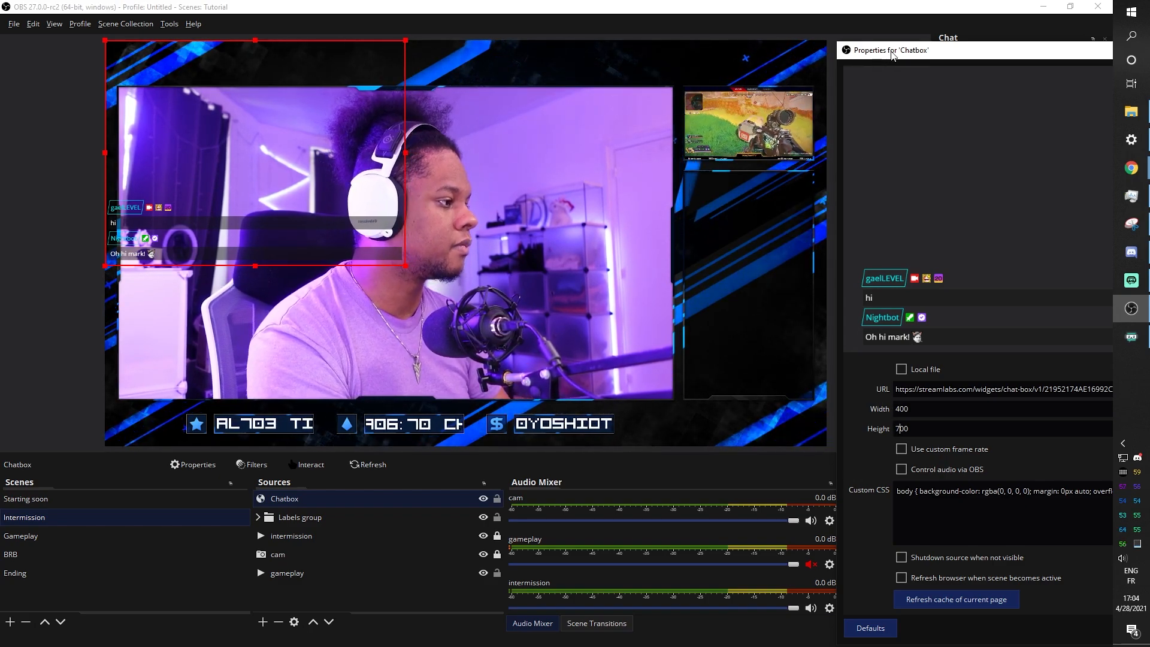
drag(892, 54, 653, 57)
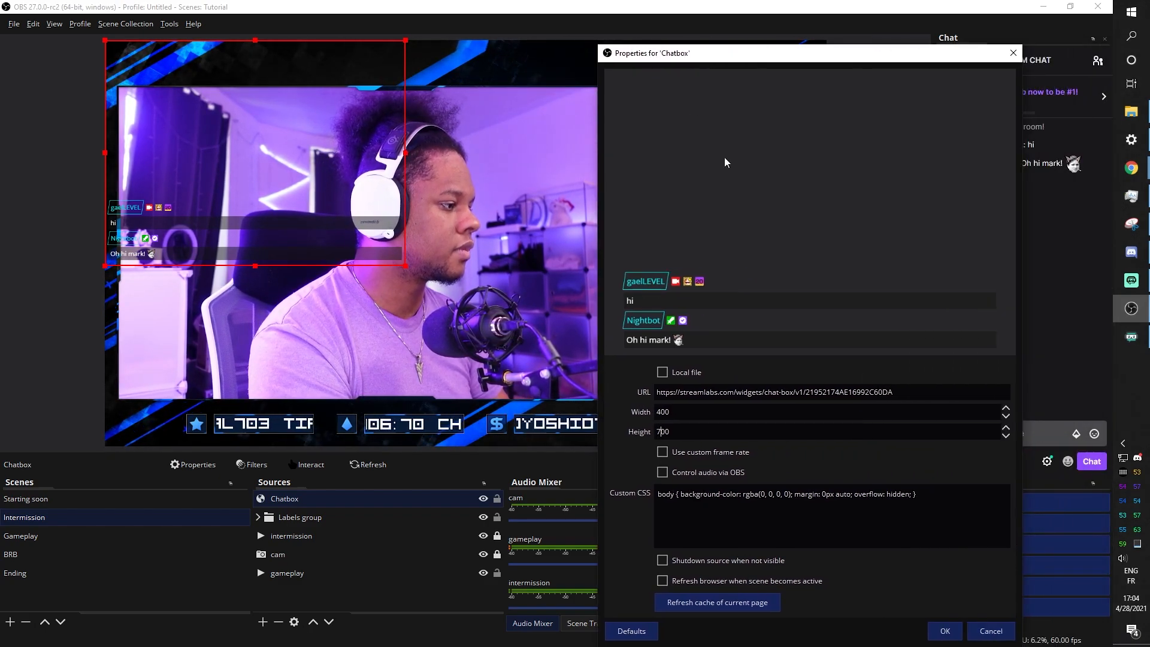
click(947, 632)
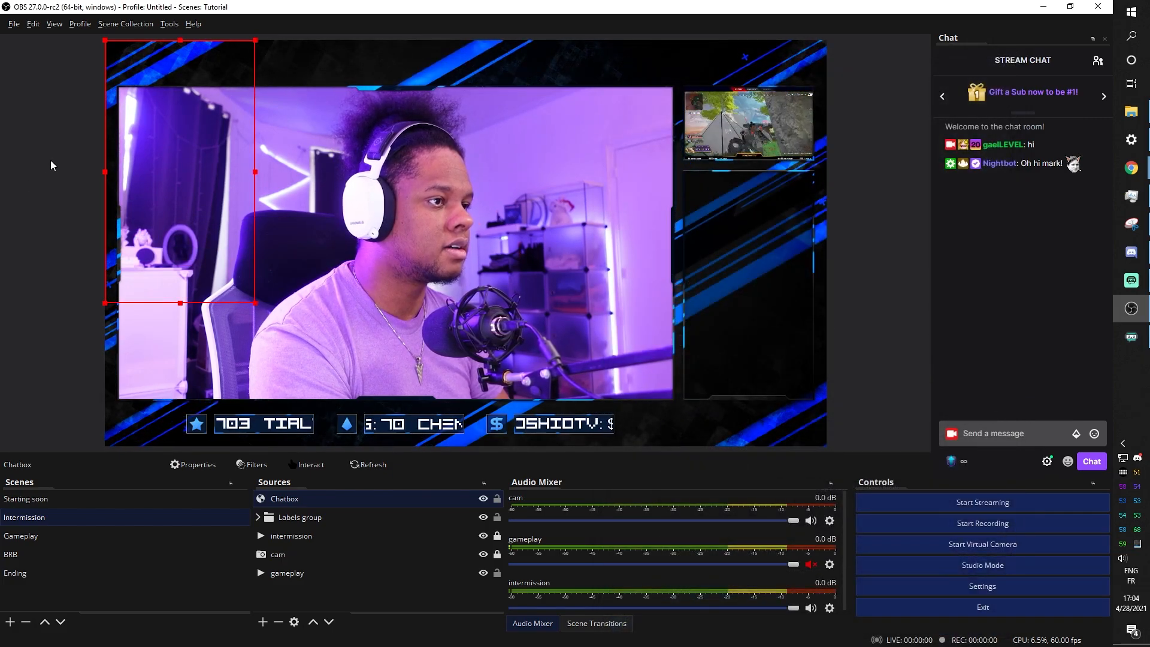
Move the chatbox into the right-hand frame and send a 'hello' test message
drag(147, 171, 715, 278)
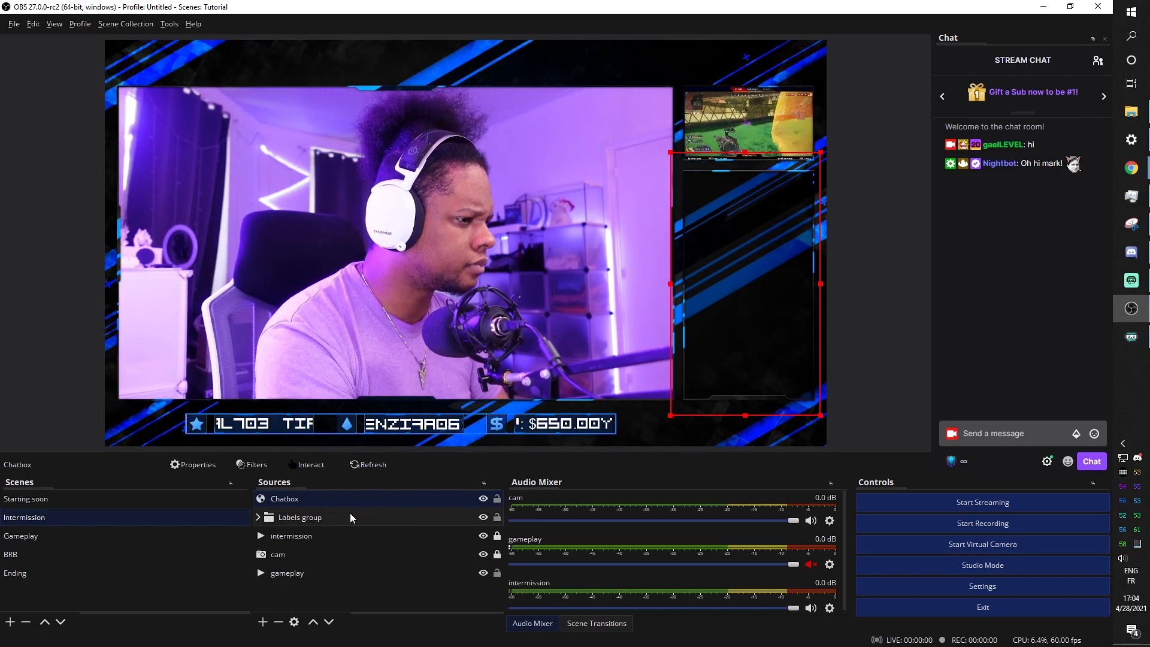
click(1012, 433)
text(h)
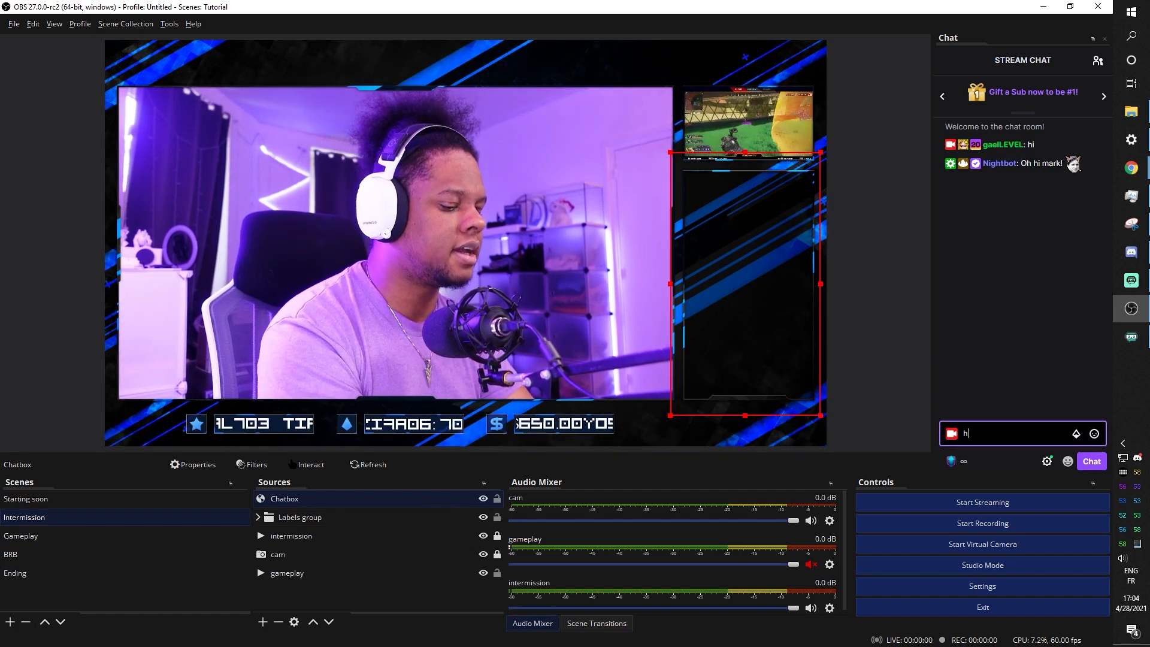
text(ello)
key(Return)
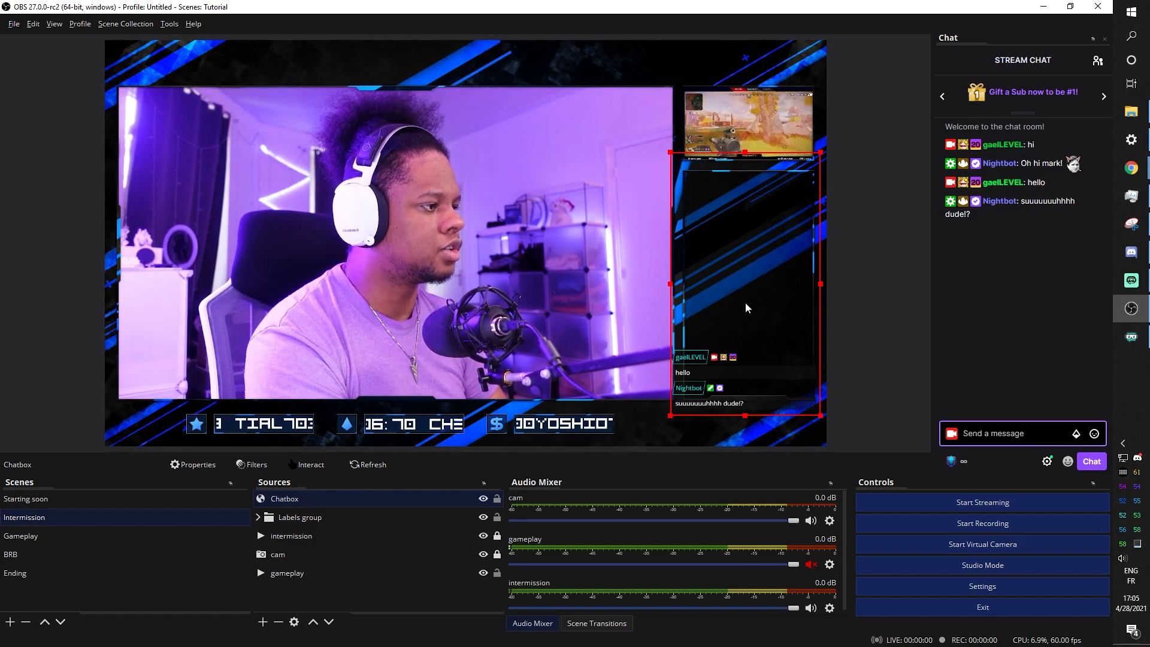
Shrink the chatbox from its top corners and nudge it up to fit the frame
drag(754, 319, 761, 299)
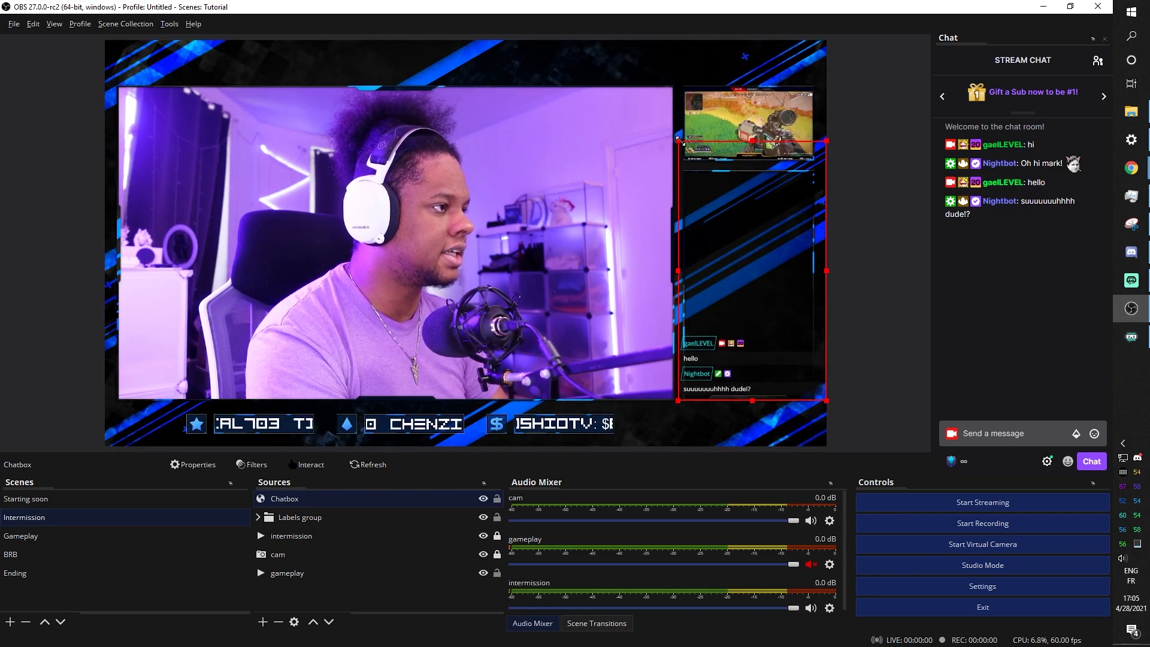
drag(684, 147, 687, 150)
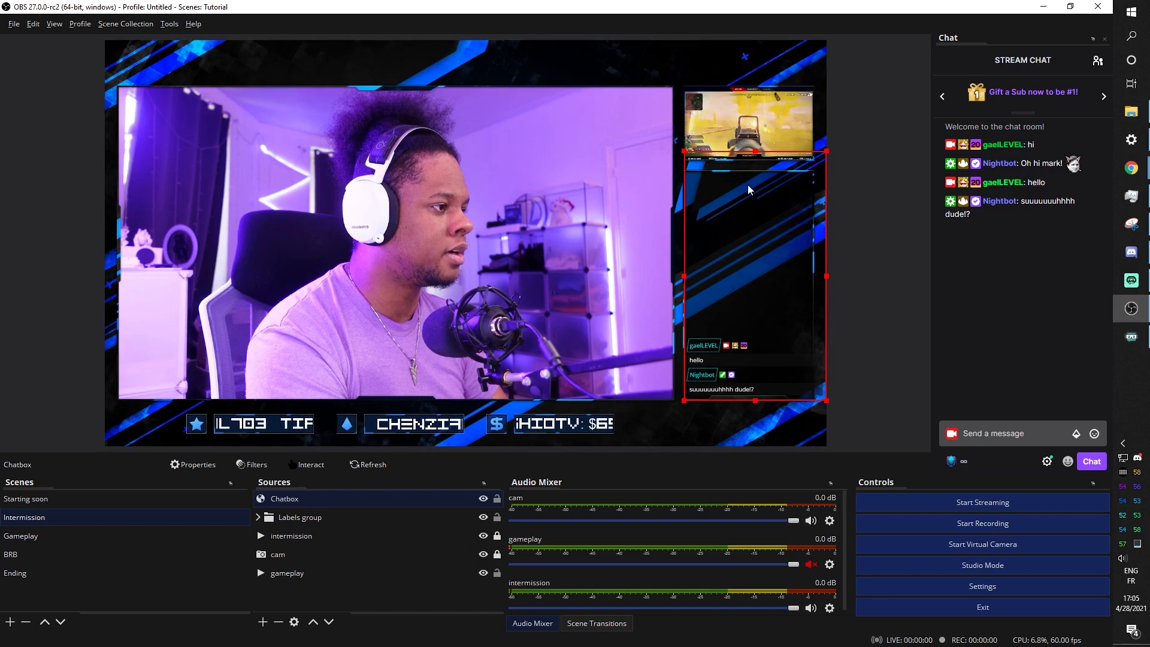
drag(827, 151, 797, 174)
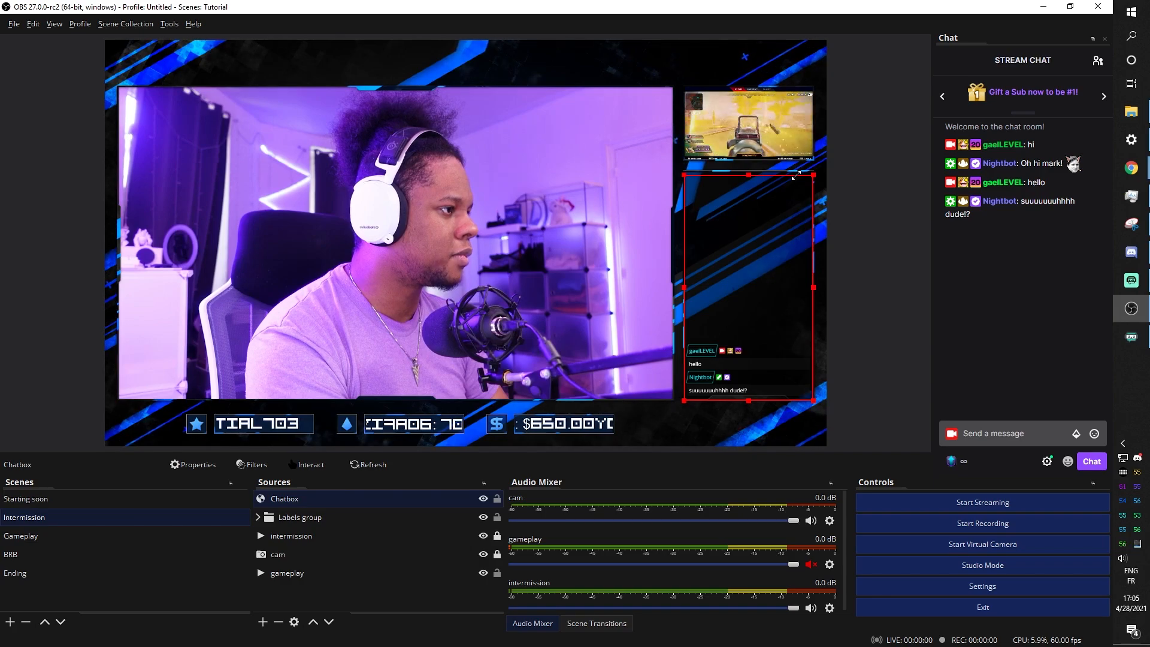
key(Up)
key(Up)
key(Up)
key(Up)
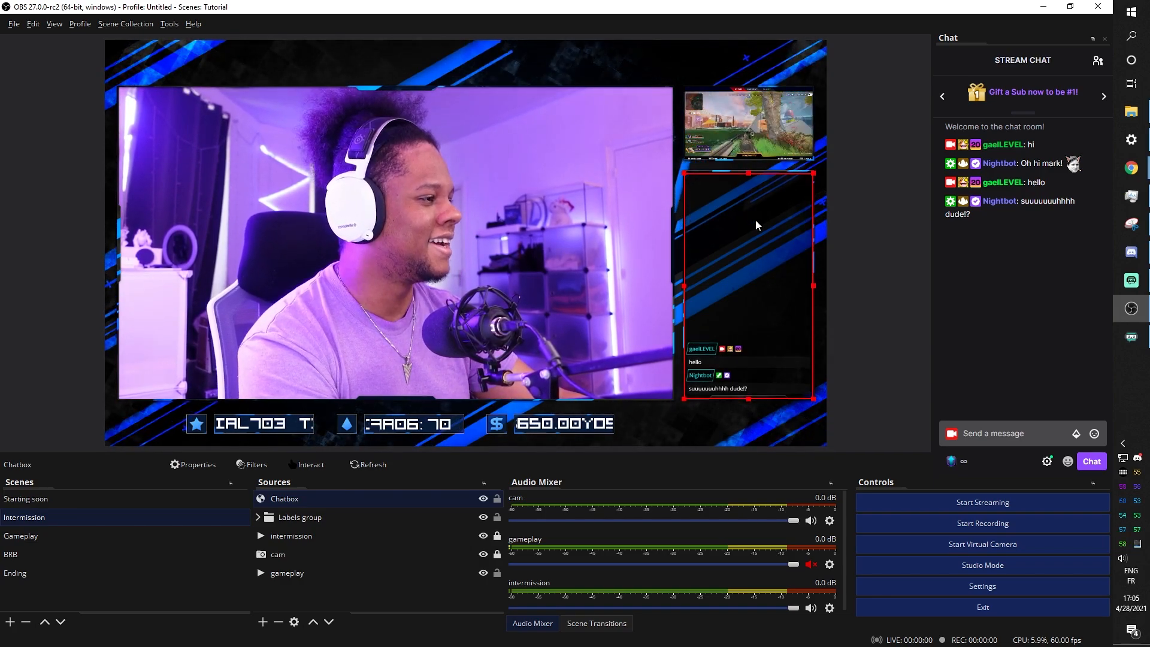
key(Up)
key(Up)
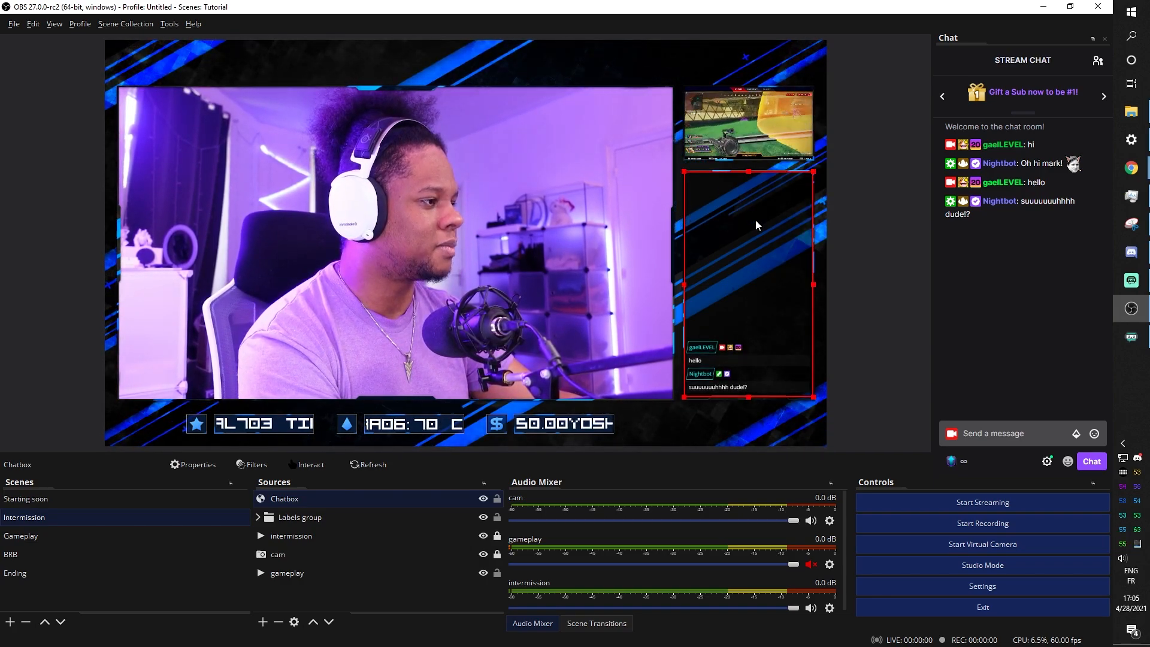
Send four test chat messages (rhj, ethj, serthj, sertj), then deselect the chatbox source
click(988, 432)
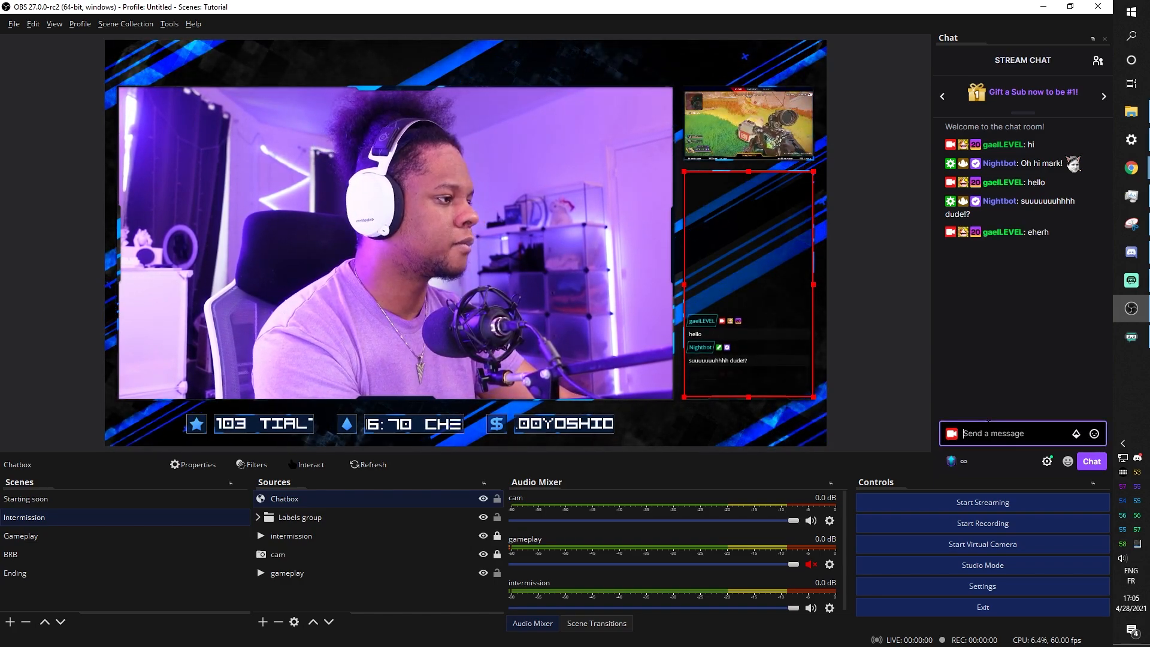
text(rhj)
key(Return)
text(ethj)
key(Return)
text(serthj)
key(Return)
text(sertj)
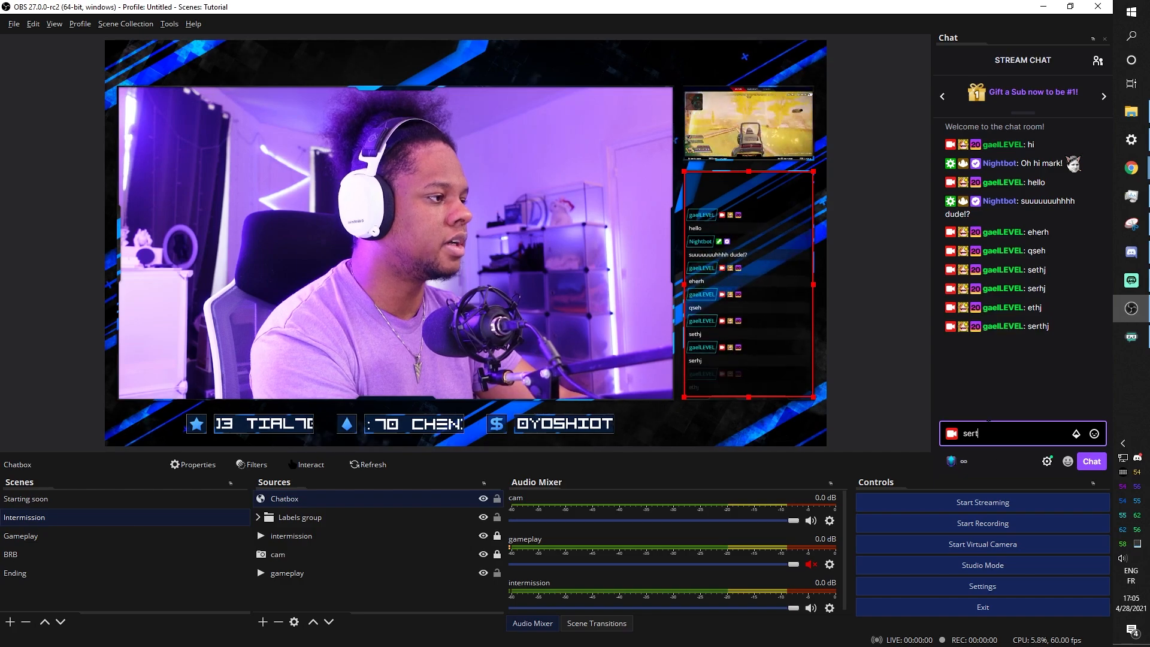
key(Return)
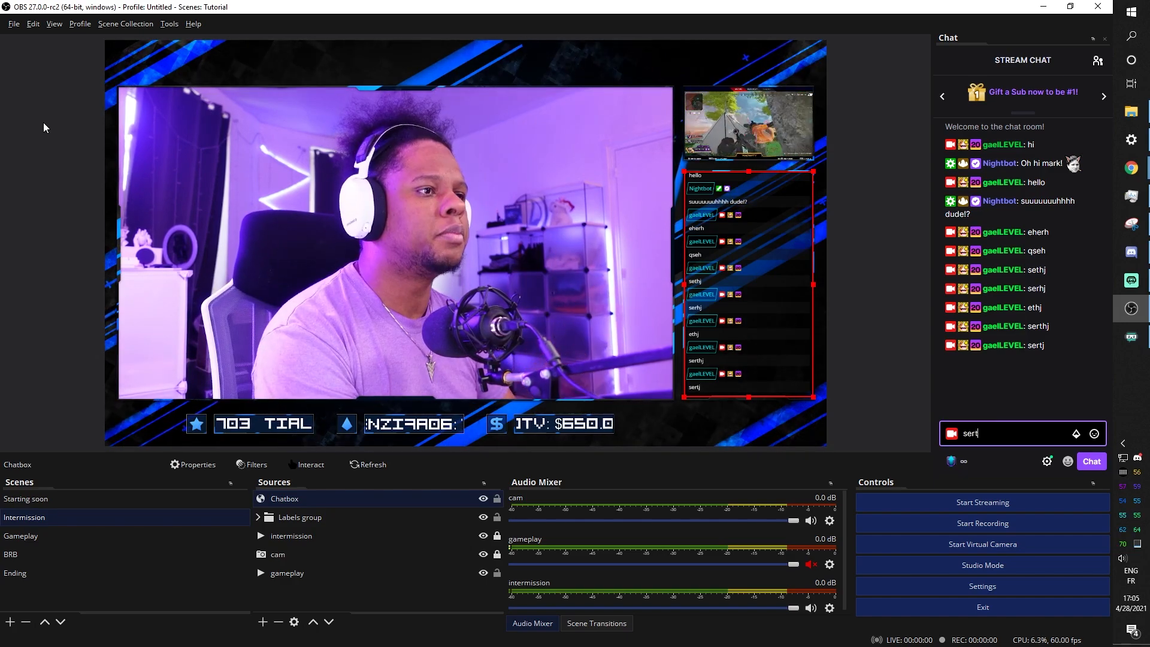
click(51, 128)
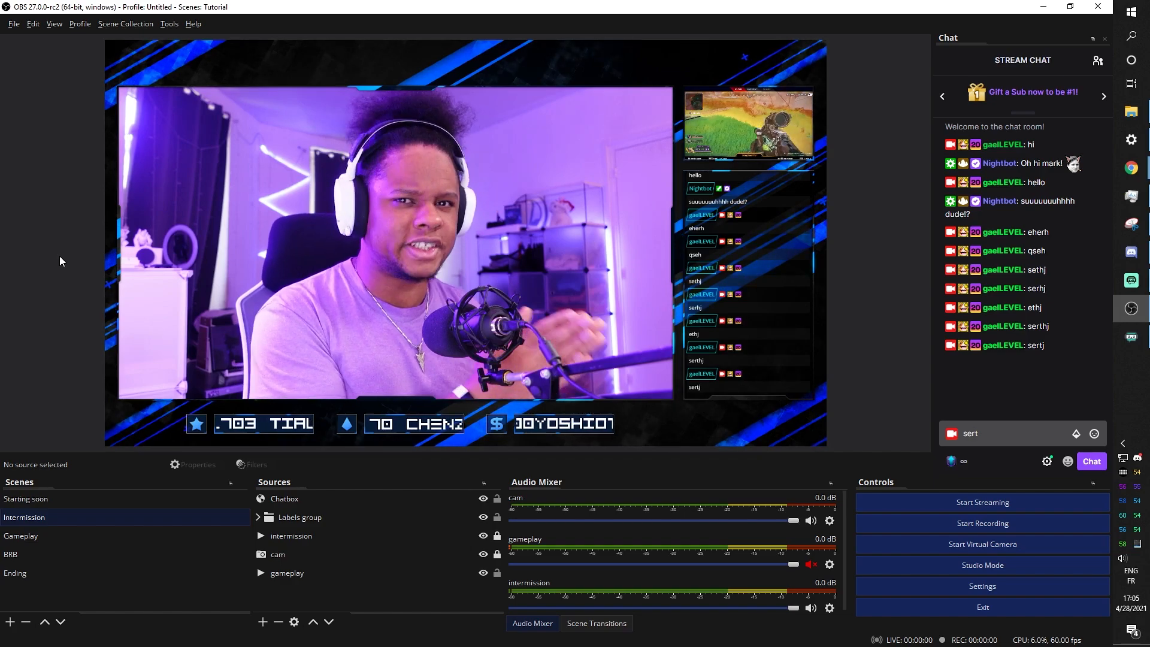
key(alt+Tab)
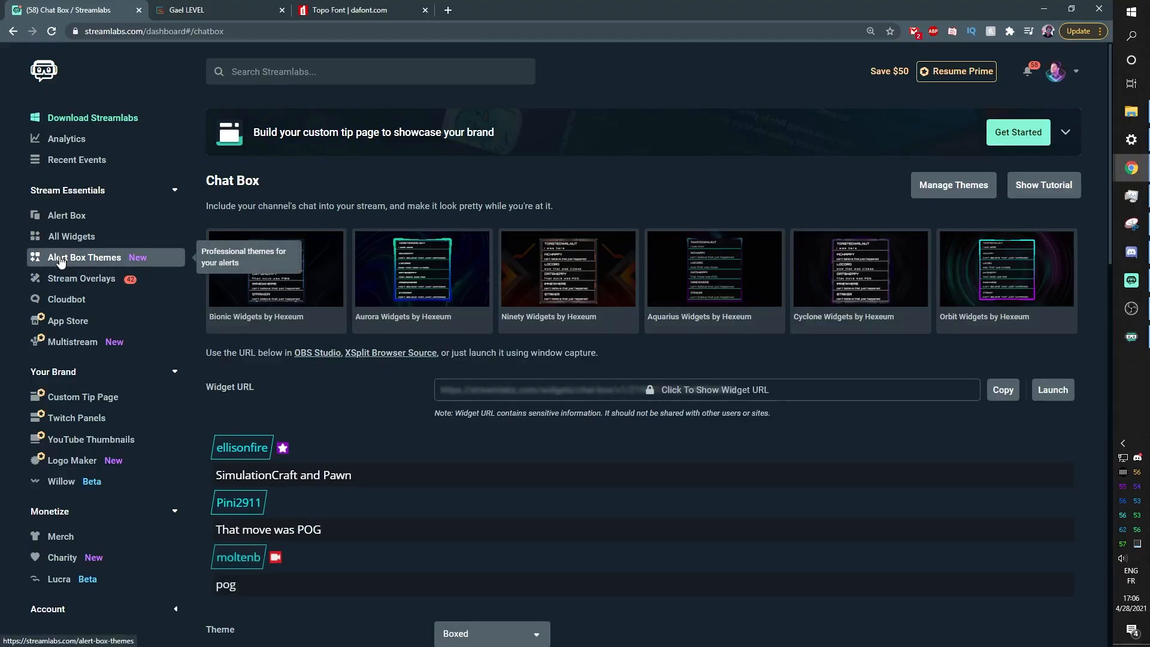
Find the Alert Box widget in the Streamlabs dashboard, review its follow alert settings, and return to OBS
click(325, 76)
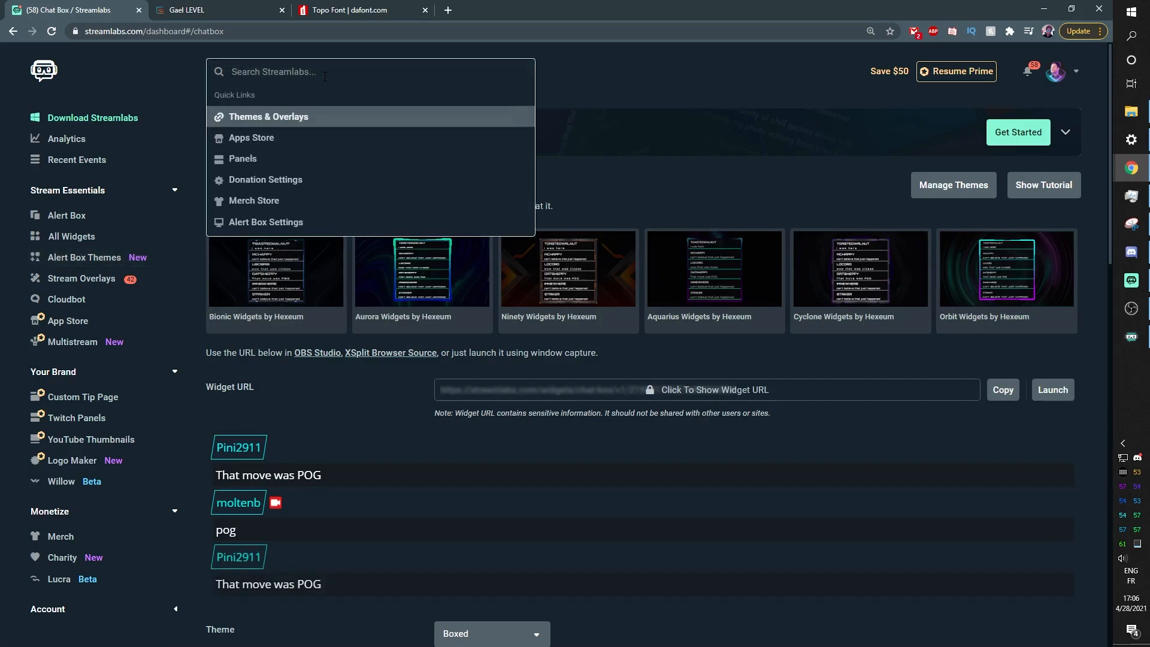
text(alert)
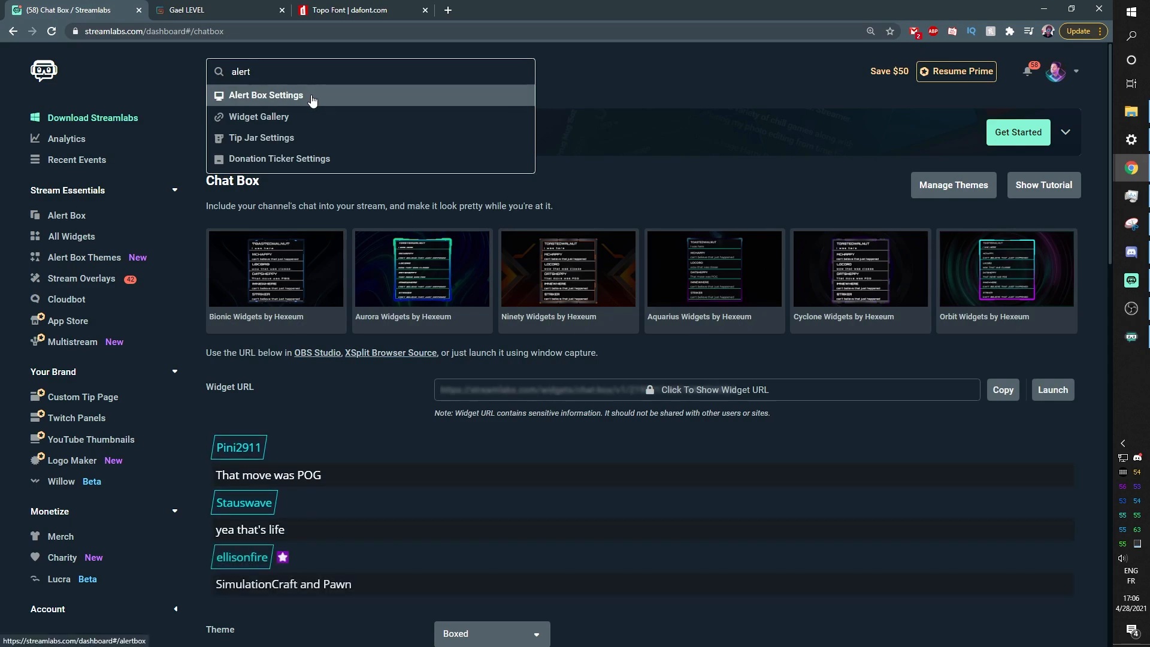
click(311, 97)
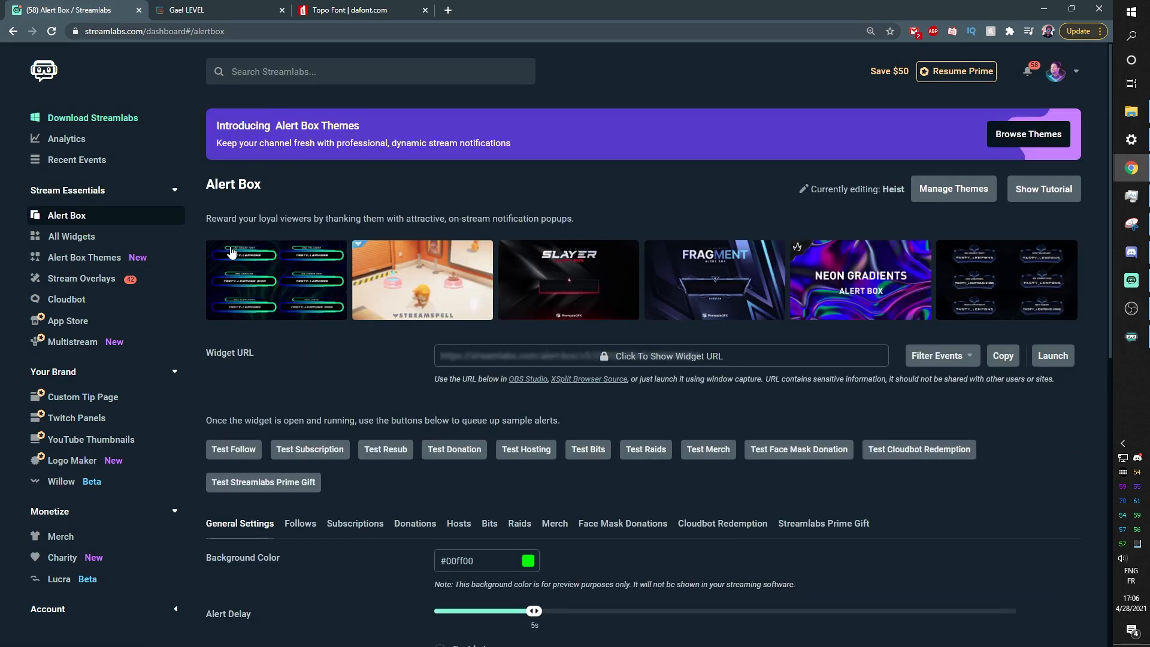
scroll(261, 333, down, 2)
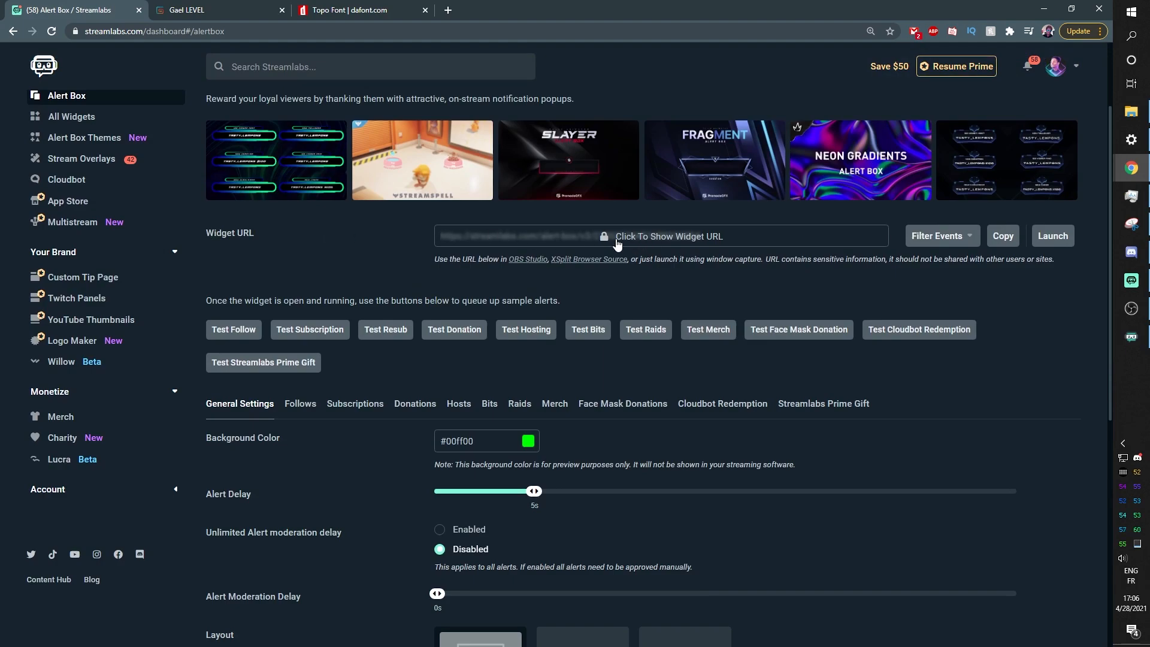
scroll(382, 249, down, 6)
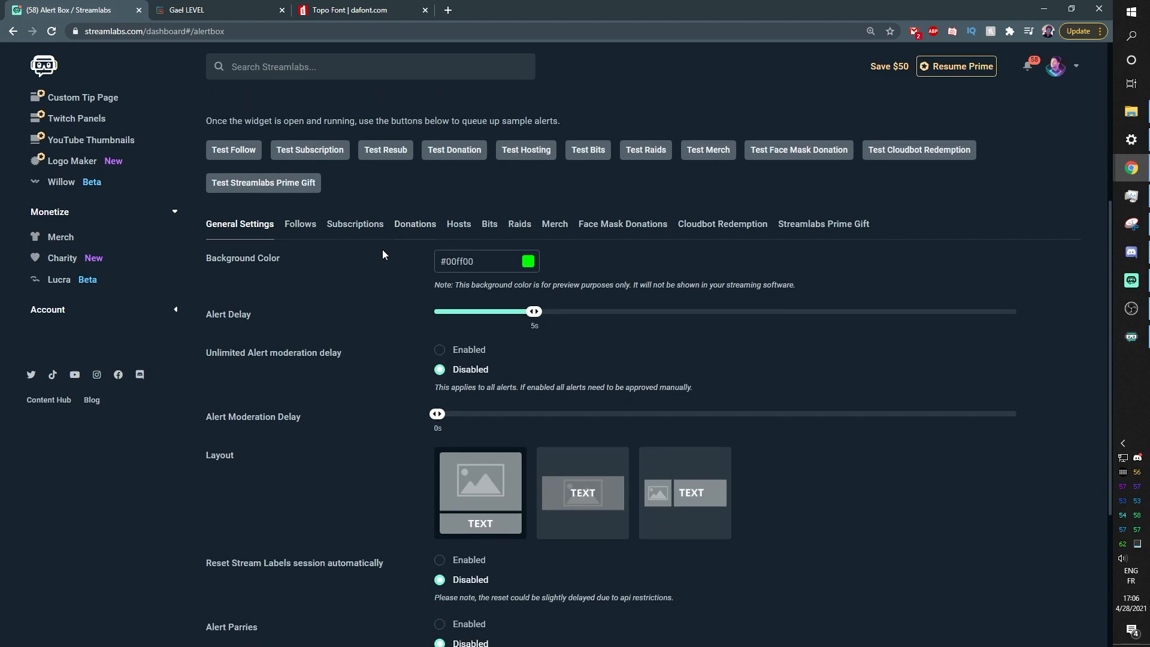
scroll(382, 316, up, 5)
click(300, 334)
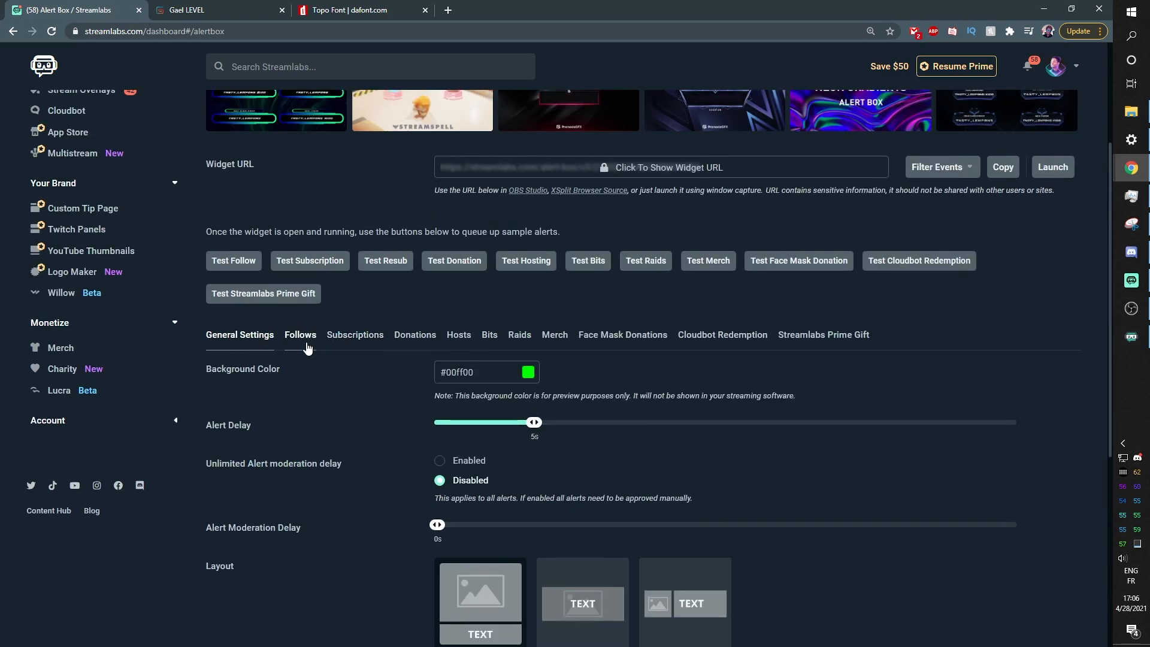
scroll(318, 336, down, 5)
scroll(341, 325, up, 3)
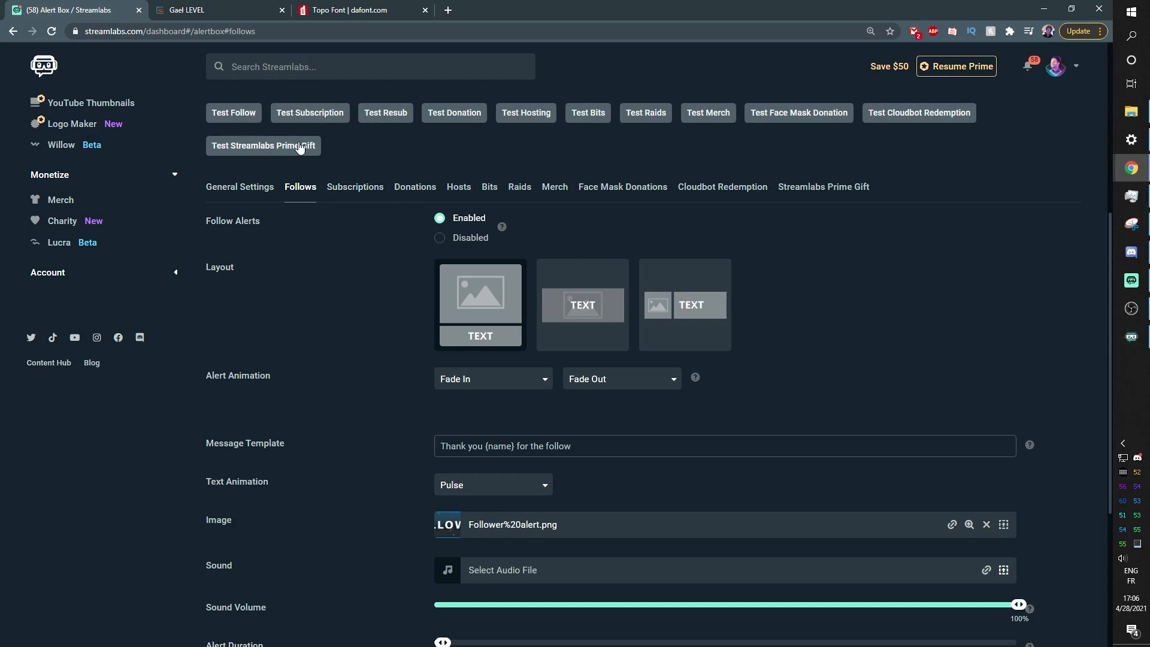
scroll(437, 216, up, 4)
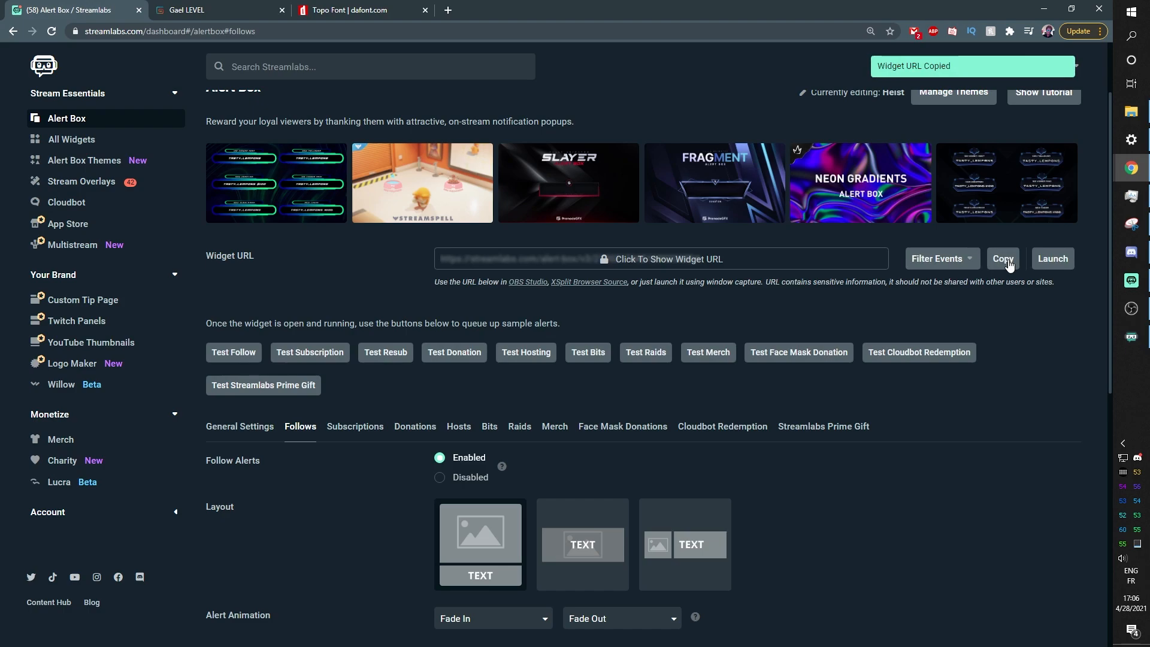
click(1132, 317)
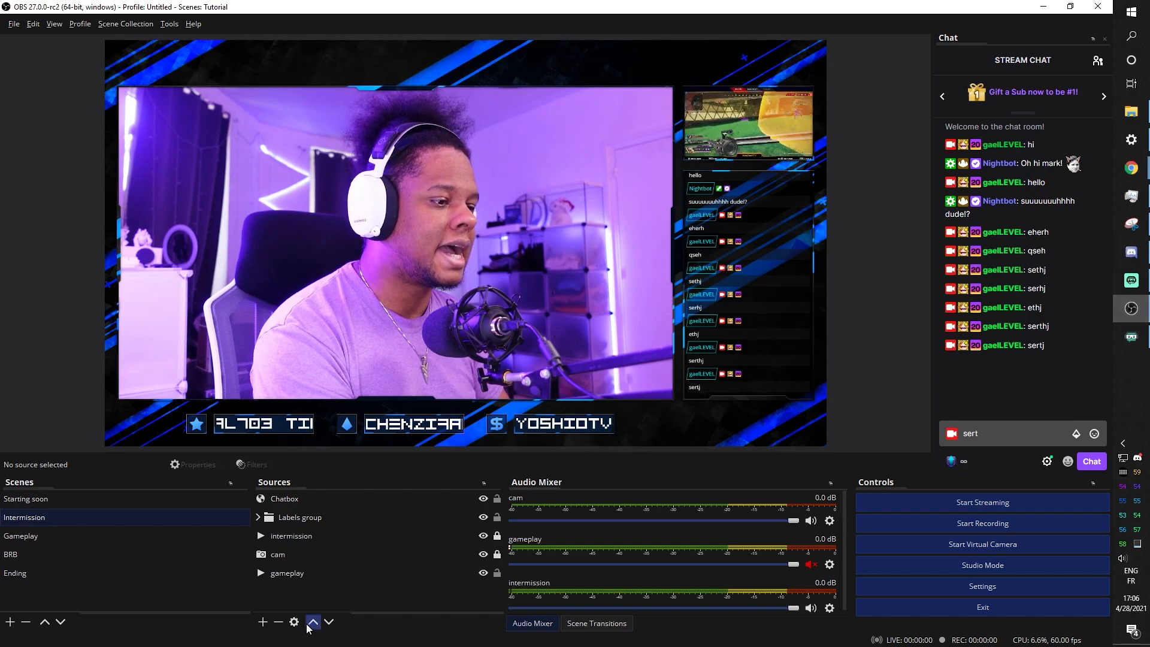
Add an 'Alert box' browser source with the pasted Streamlabs alert URL, then snap OBS left
click(262, 622)
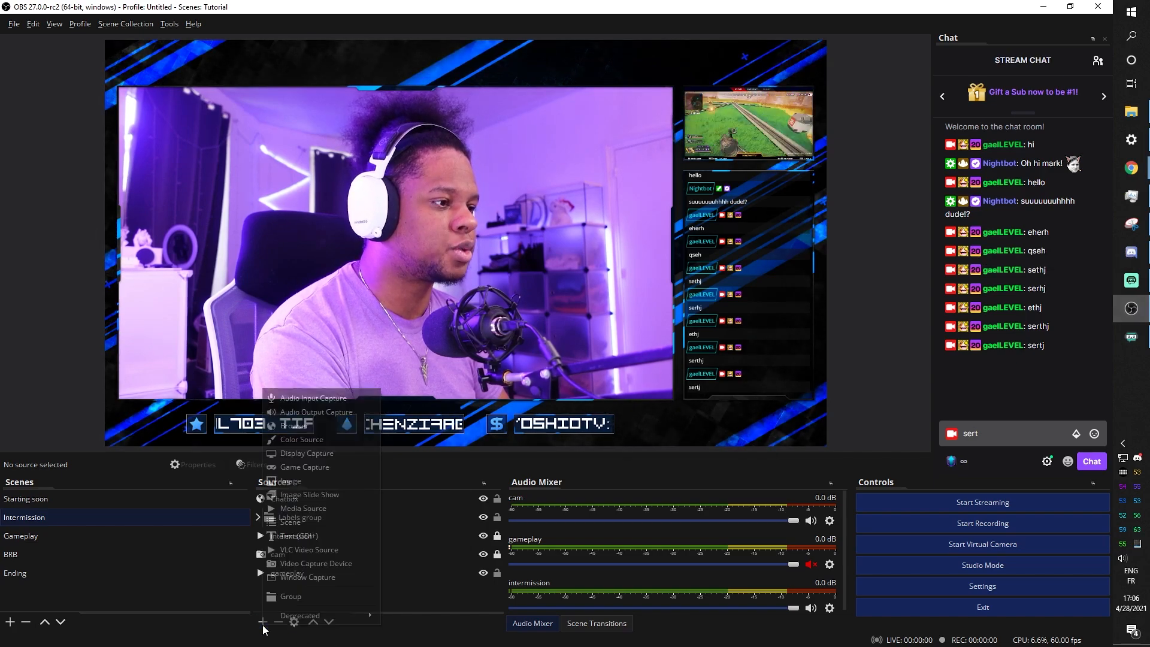
click(293, 426)
text(Aler)
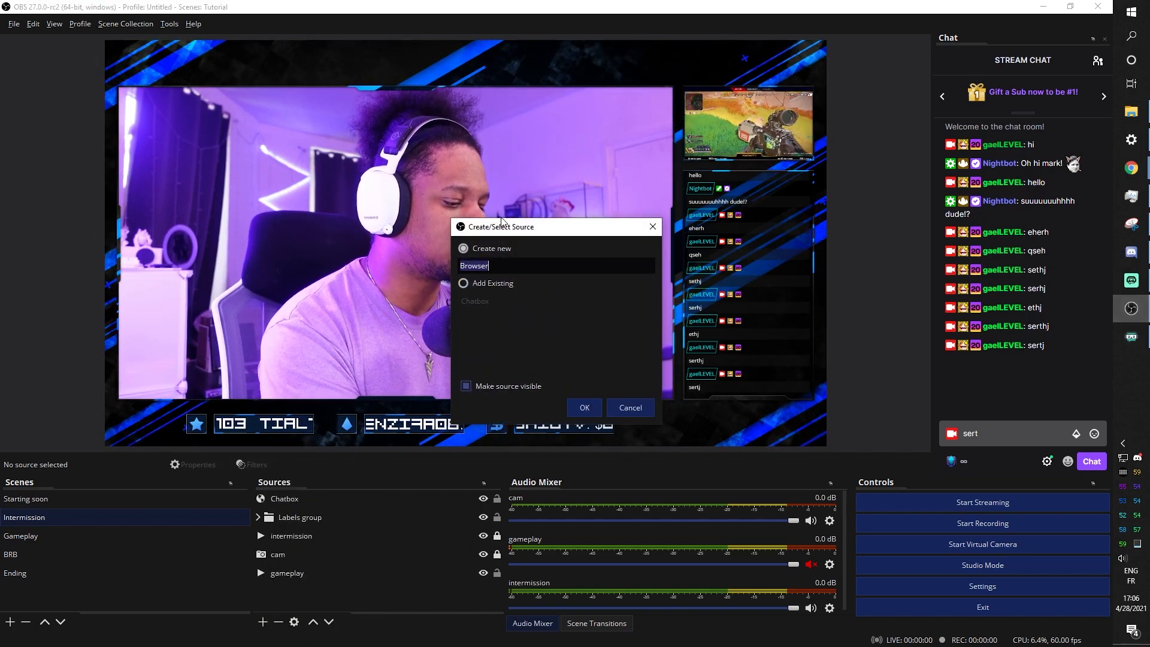
text(t)
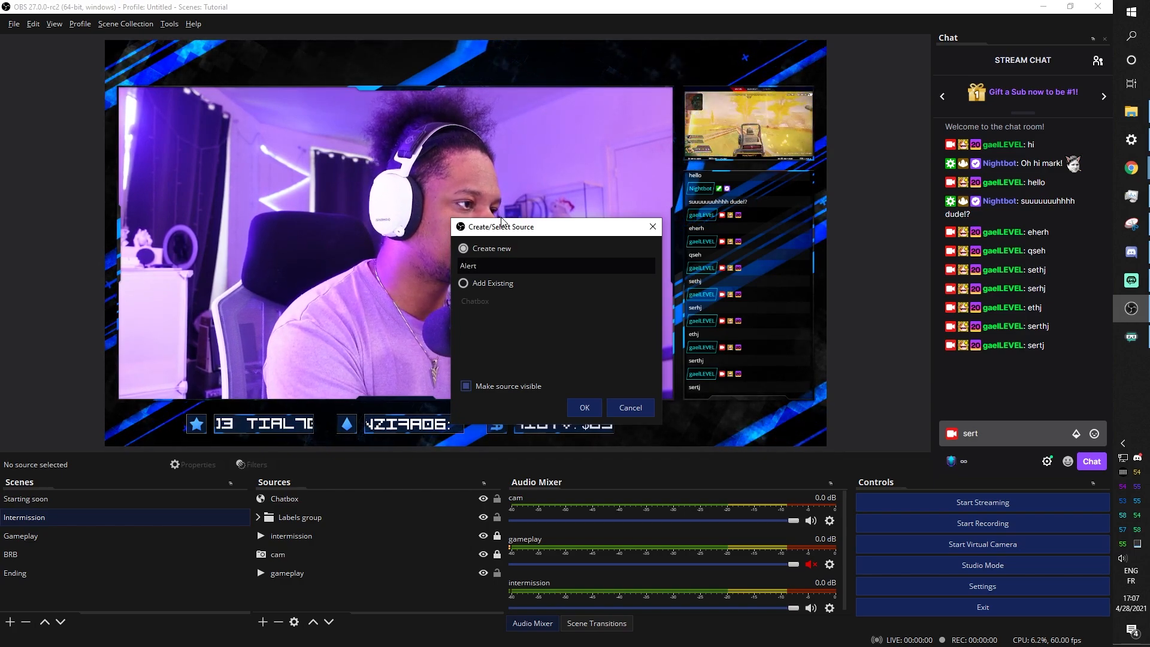
text( box)
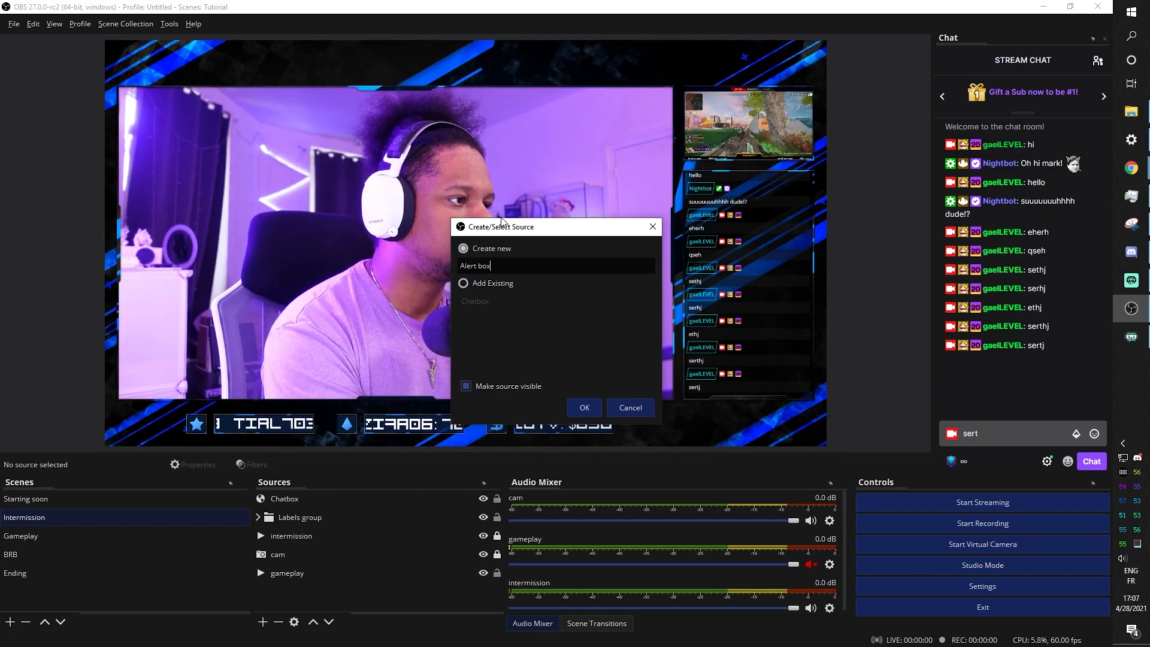
click(584, 407)
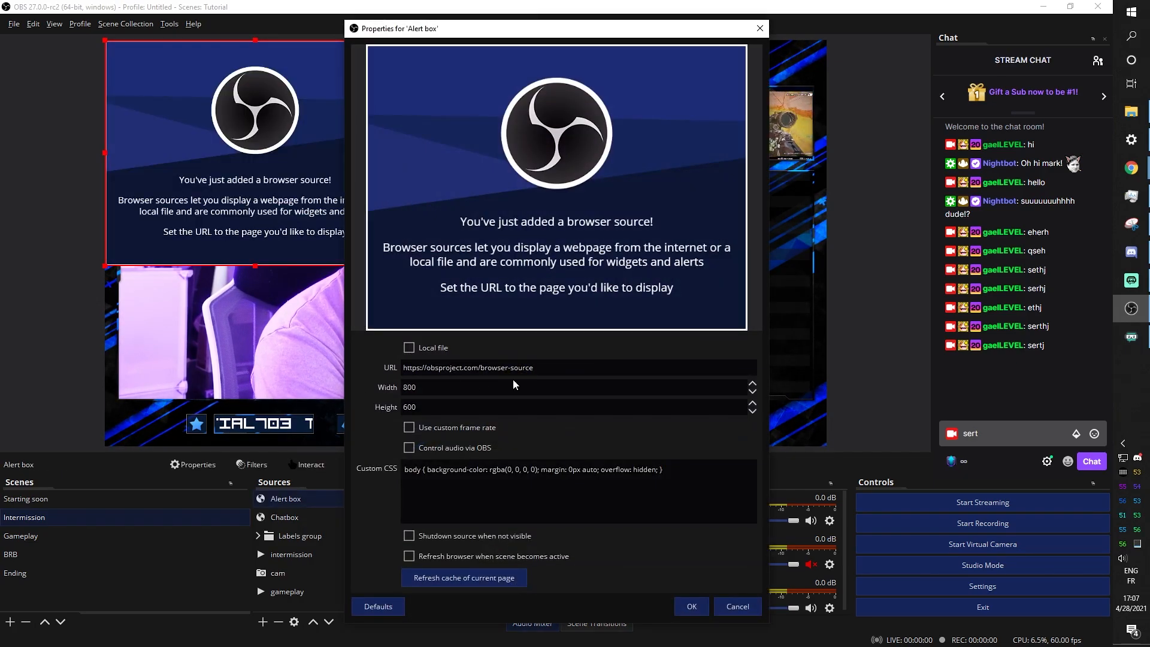
drag(536, 367, 396, 368)
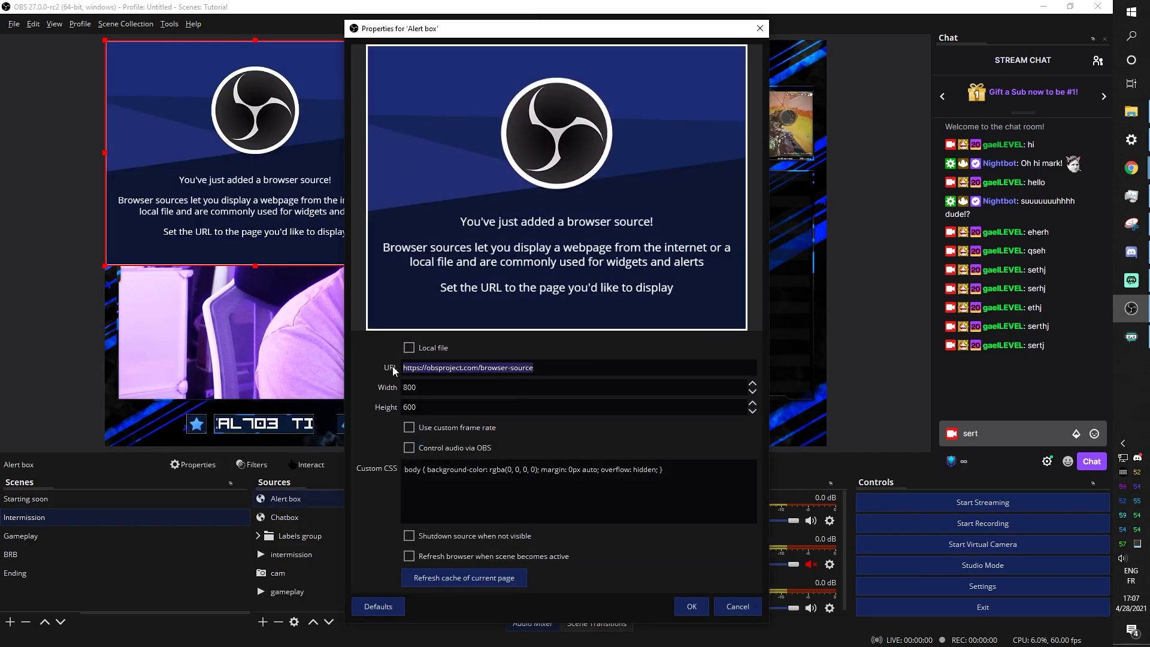
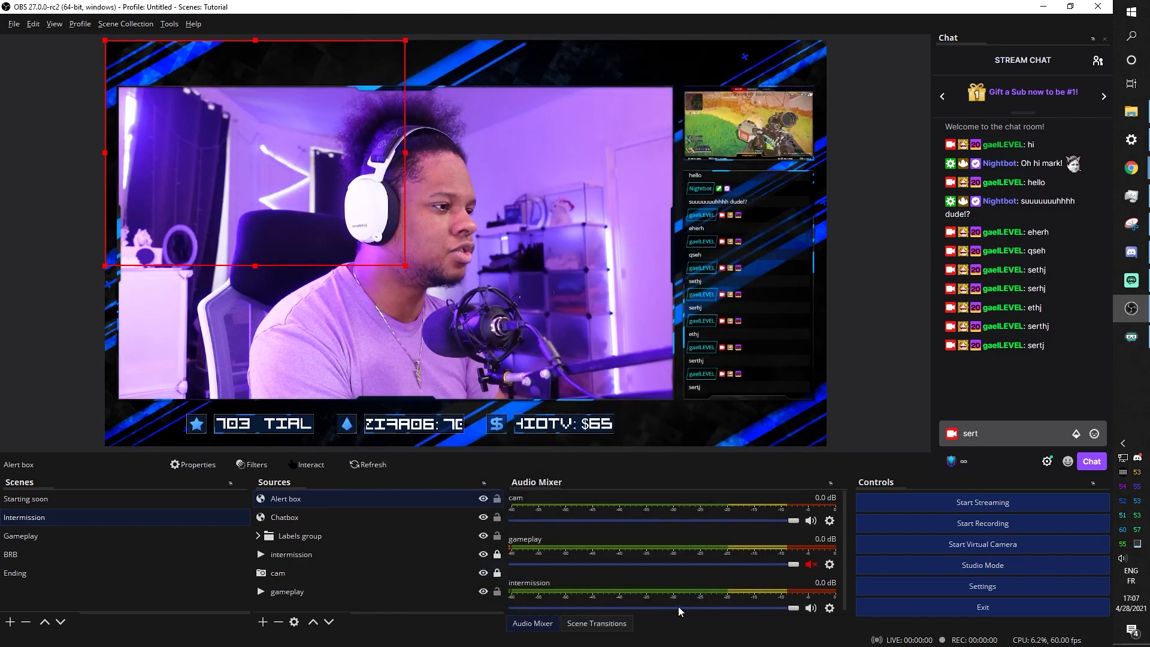
click(690, 607)
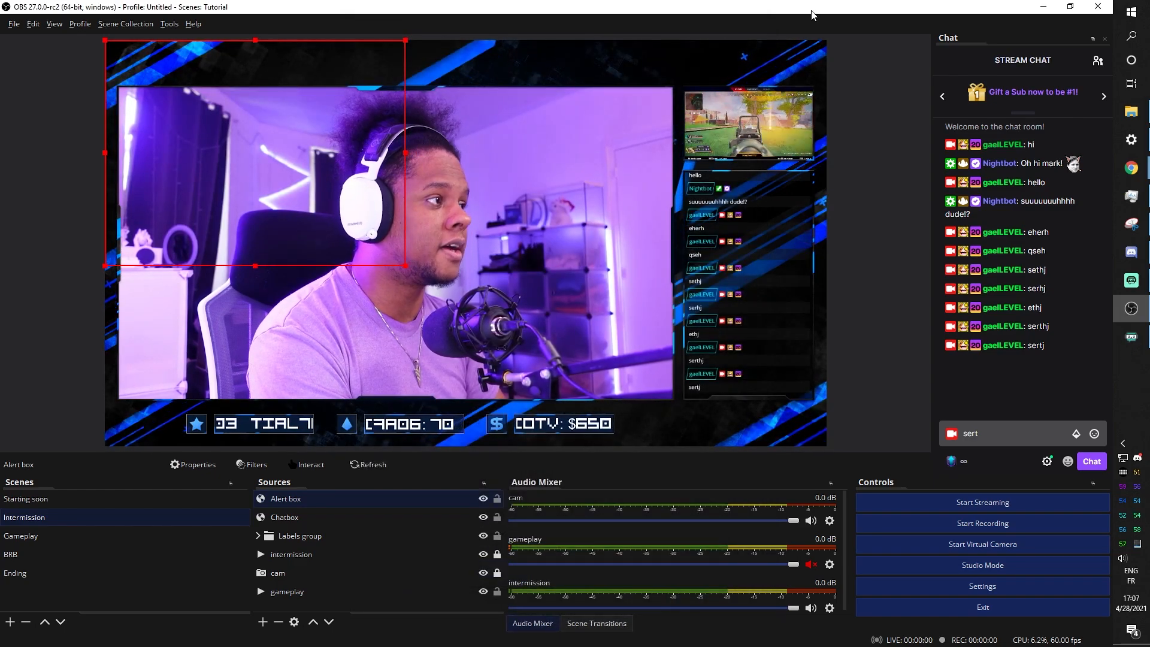
drag(813, 11, 2, 118)
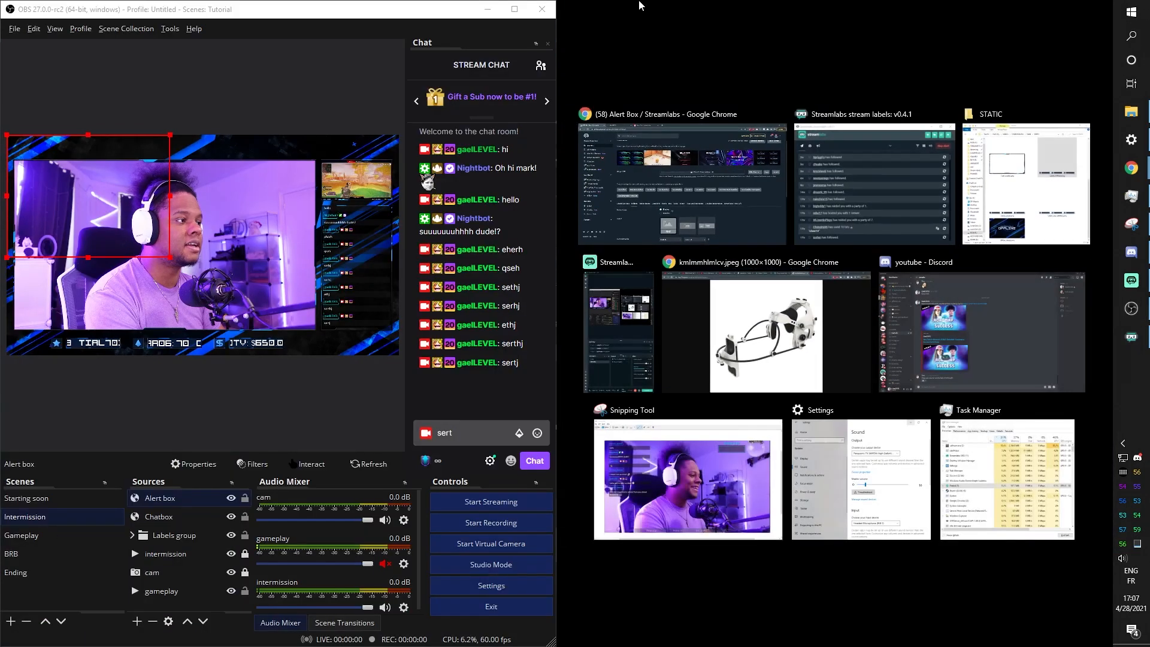
Enlarge the Alert box in the preview and fire Test Follow and Test Bits alerts
click(705, 187)
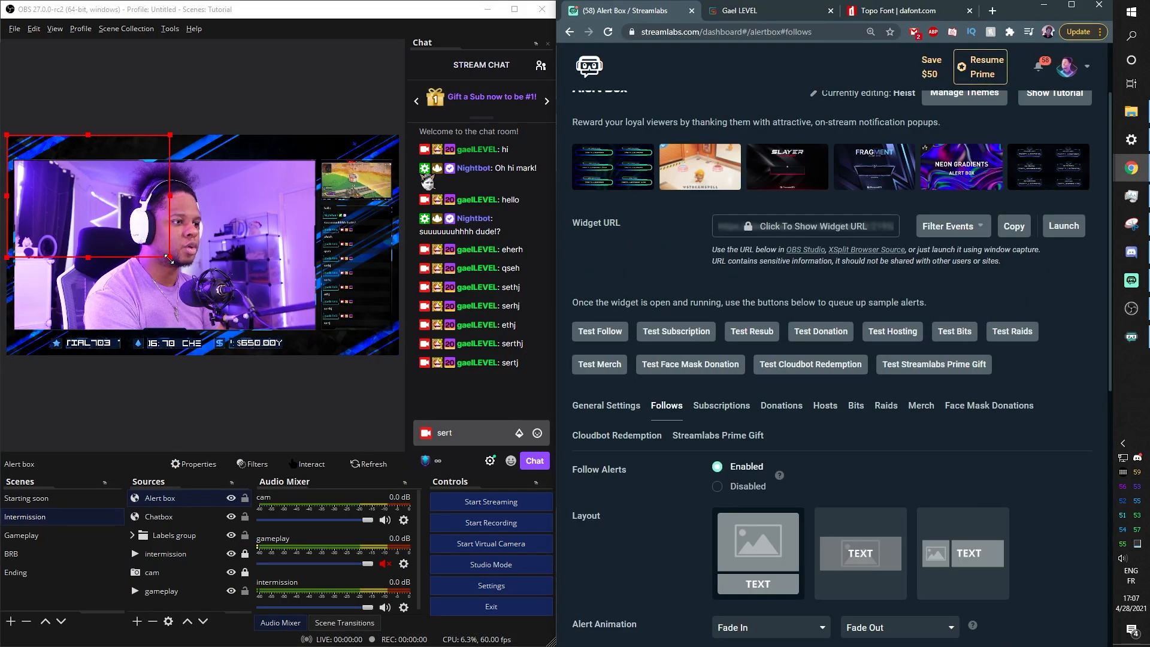
drag(171, 258, 265, 328)
drag(154, 294, 198, 294)
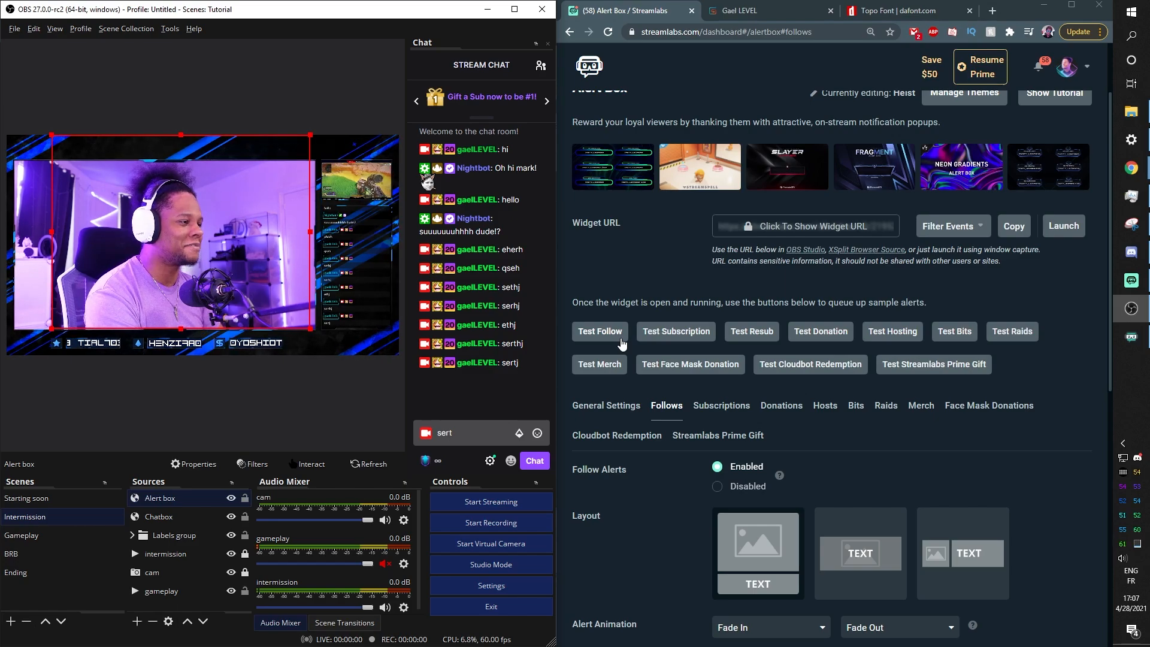
click(621, 343)
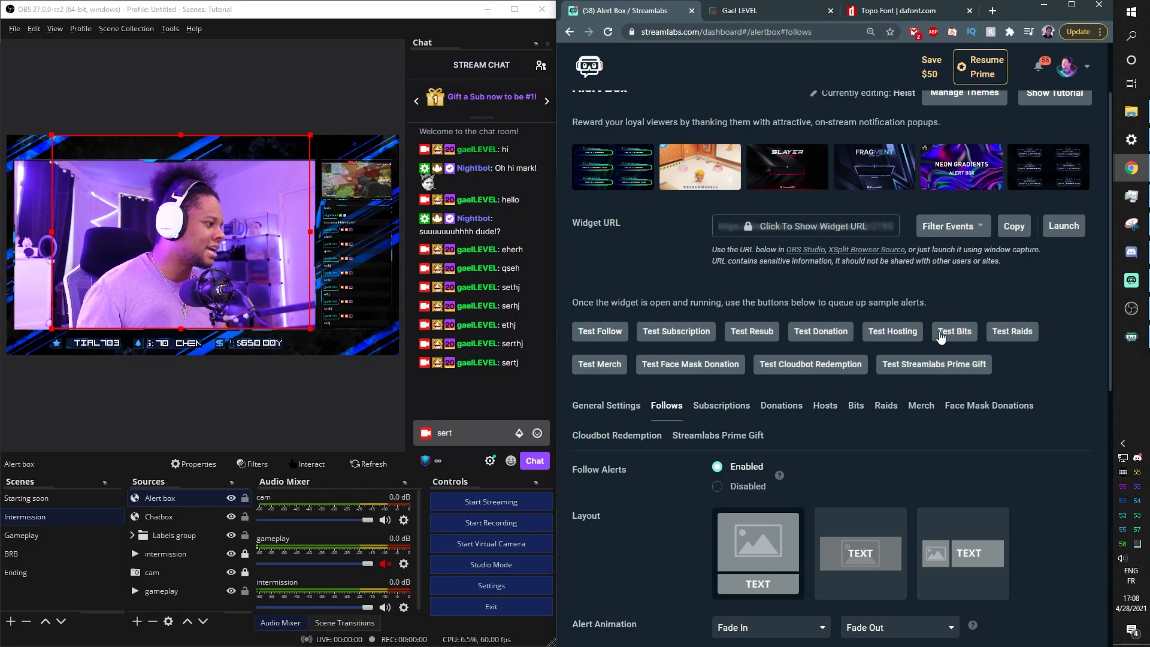
click(941, 338)
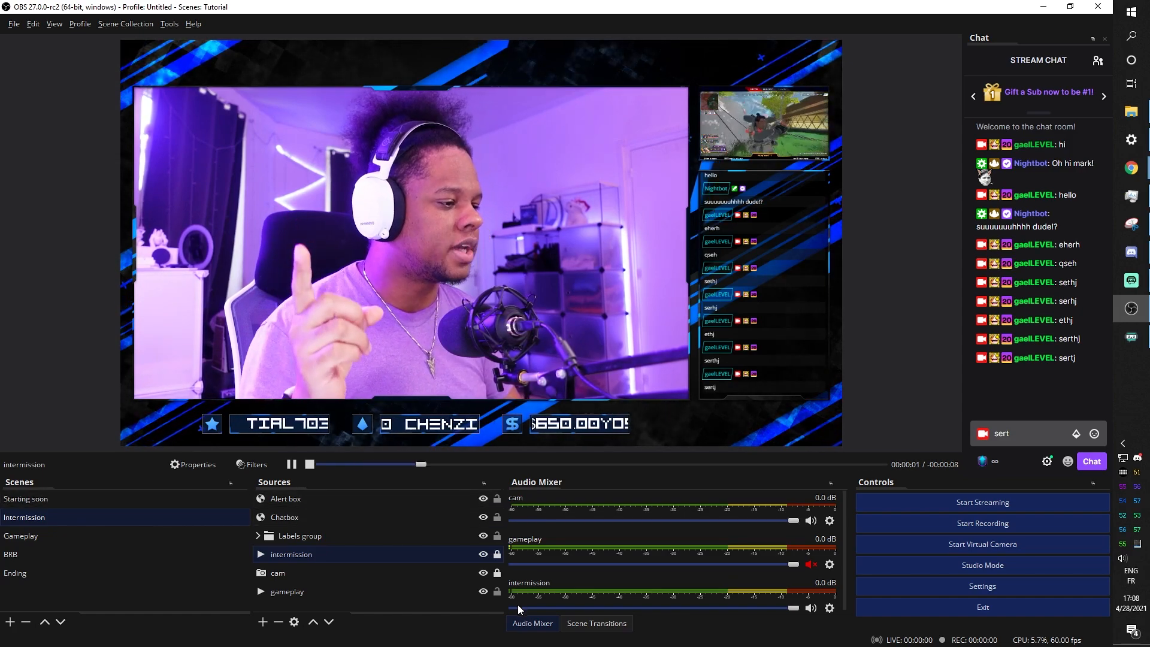
Add a new Stinger transition from the Scene Transitions dock
click(607, 625)
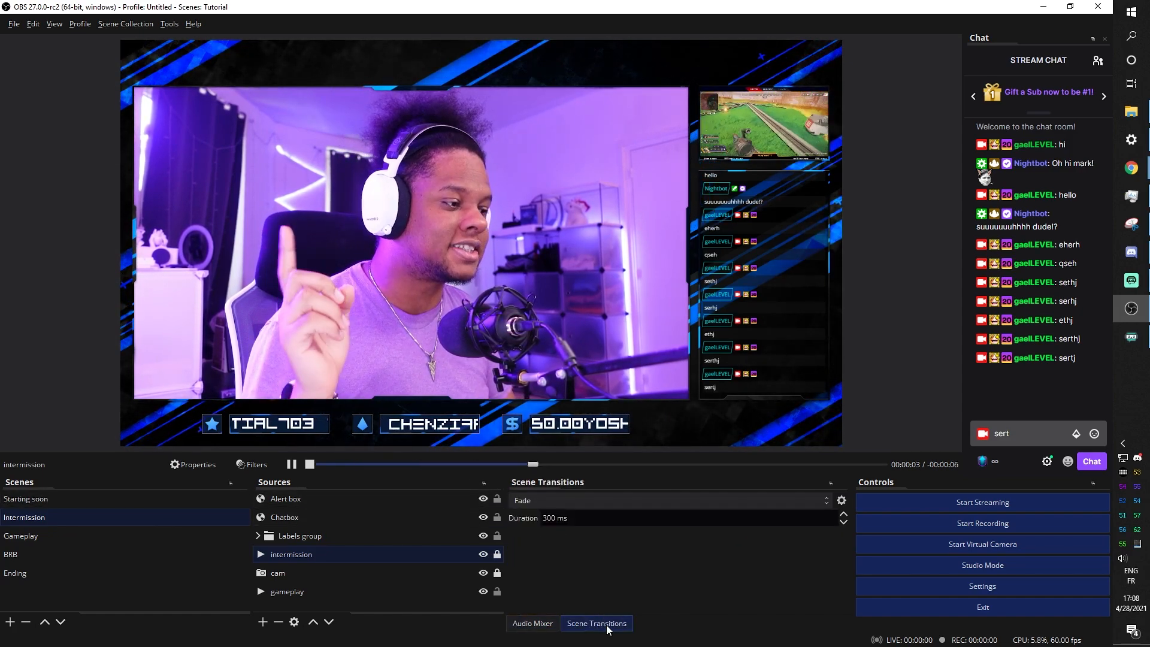
click(827, 501)
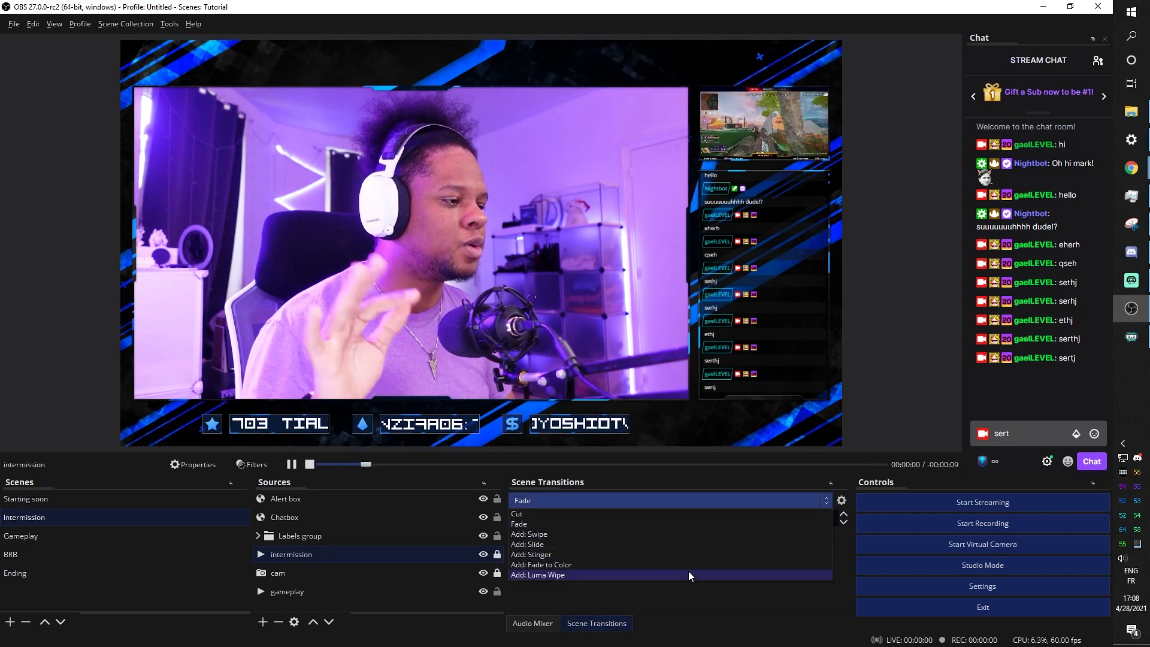
click(545, 555)
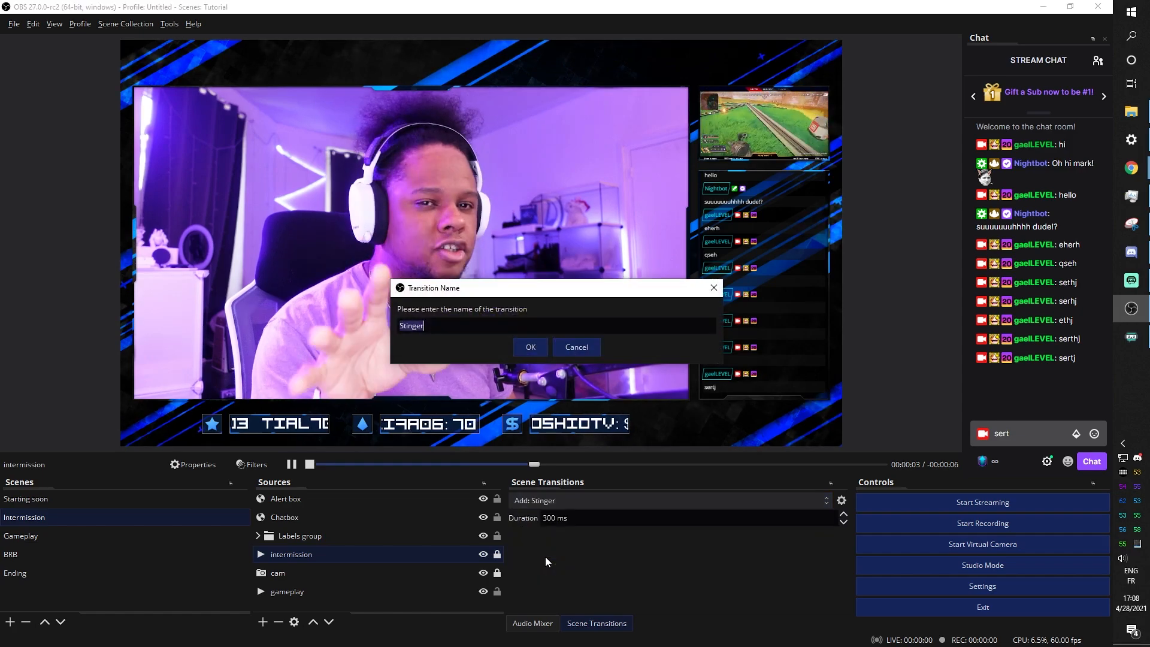
click(529, 348)
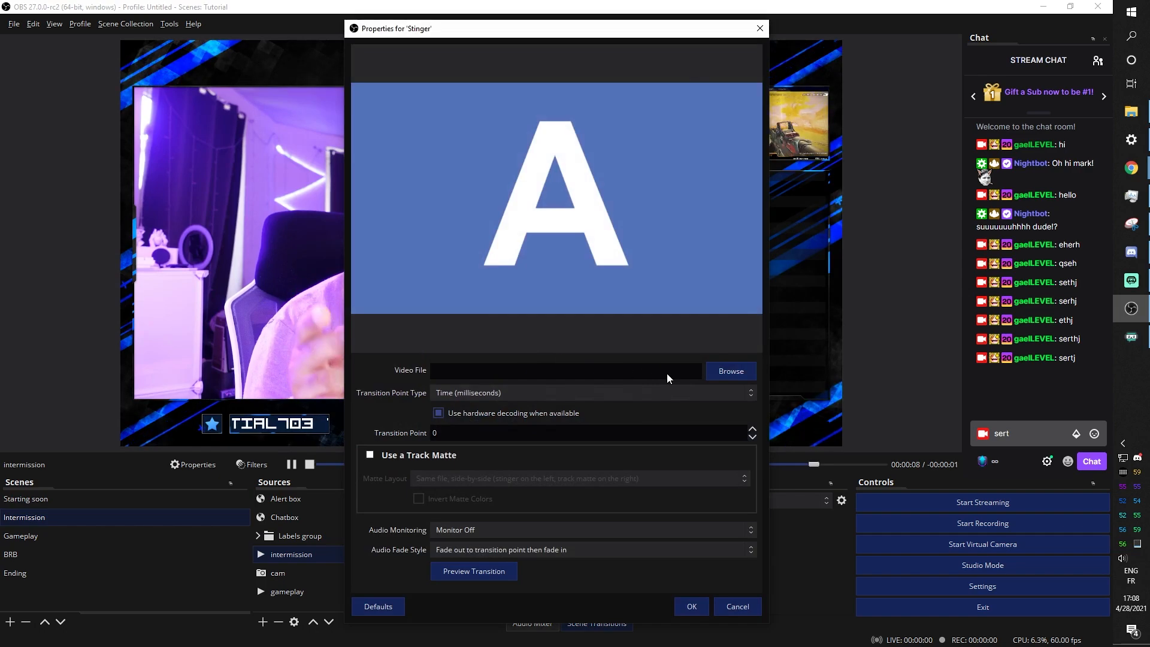
Set the Stinger video file to Transition.webm from COMMISSIONS/EDGE/ANIMATED
click(719, 372)
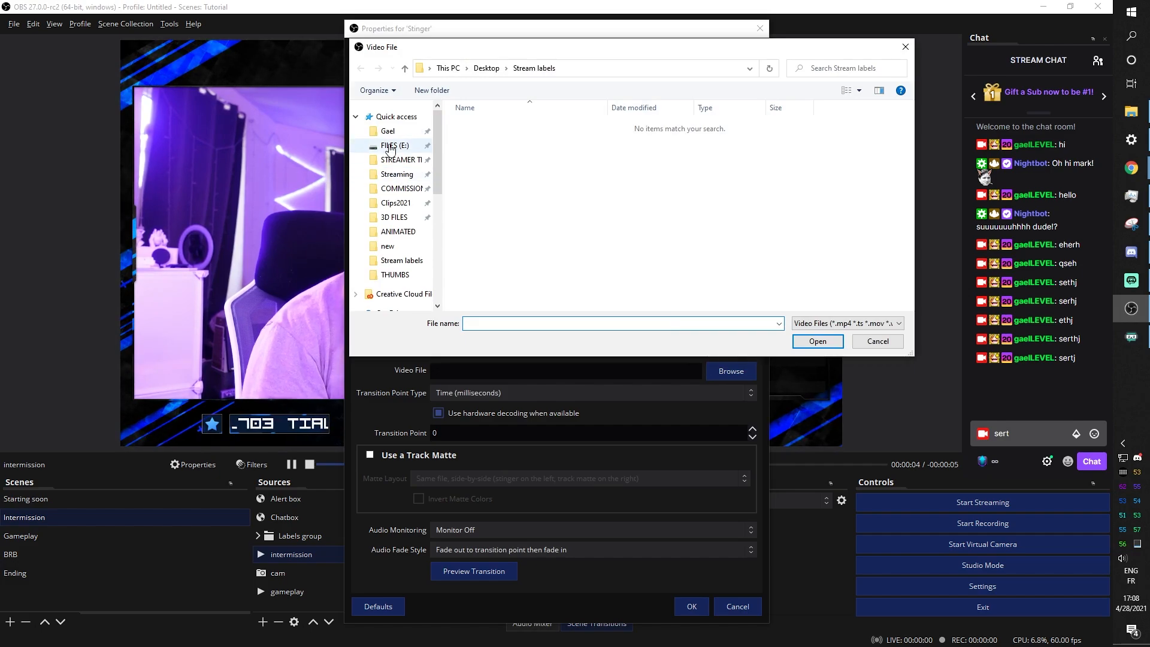
click(398, 191)
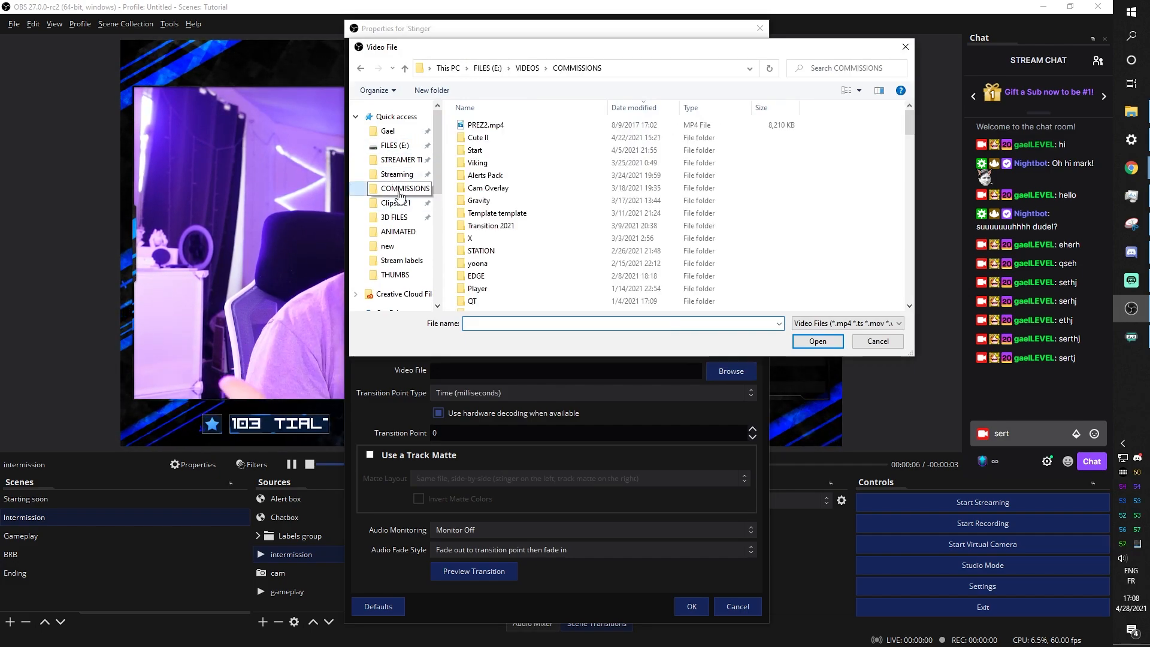
double_click(476, 275)
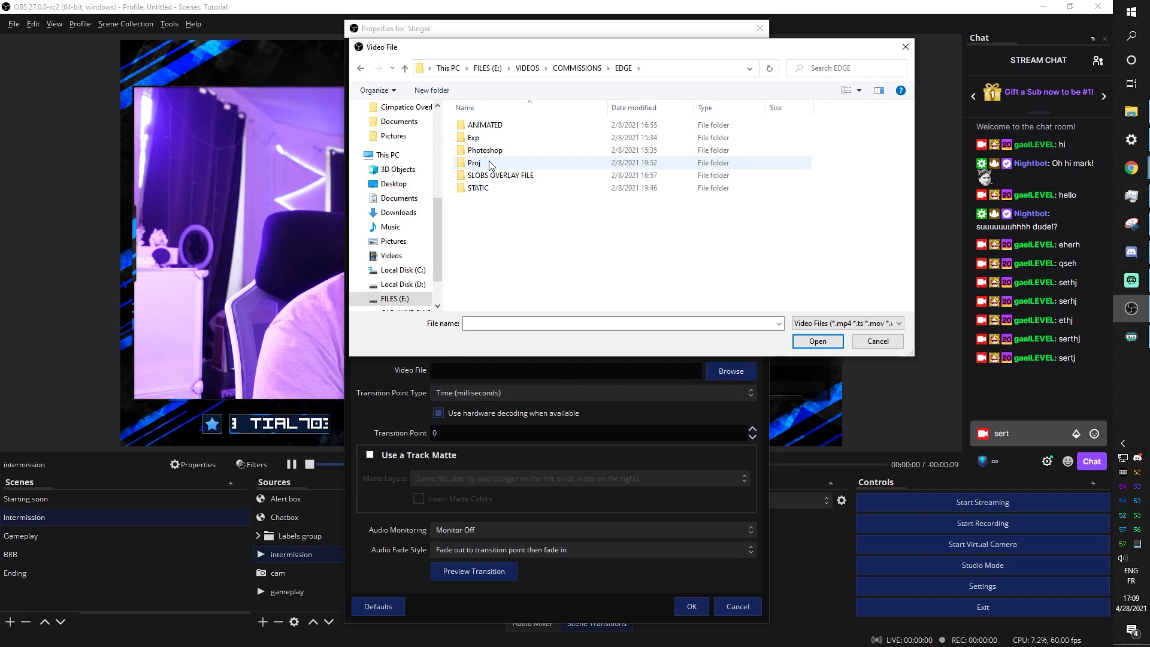
double_click(480, 125)
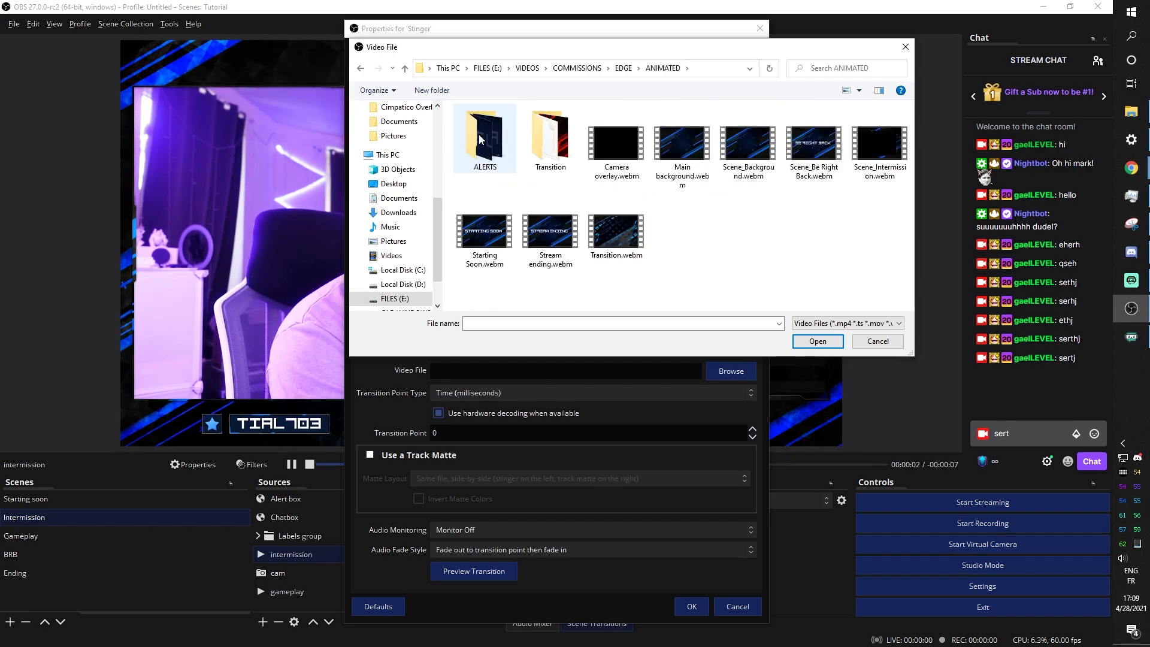
double_click(552, 159)
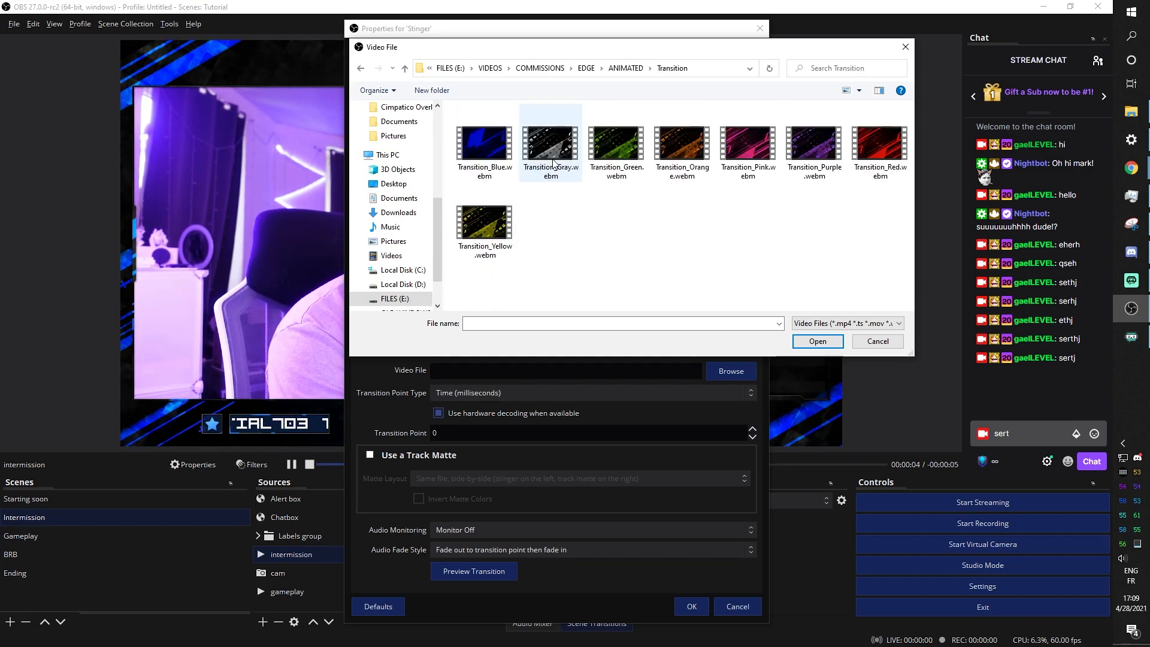
click(627, 68)
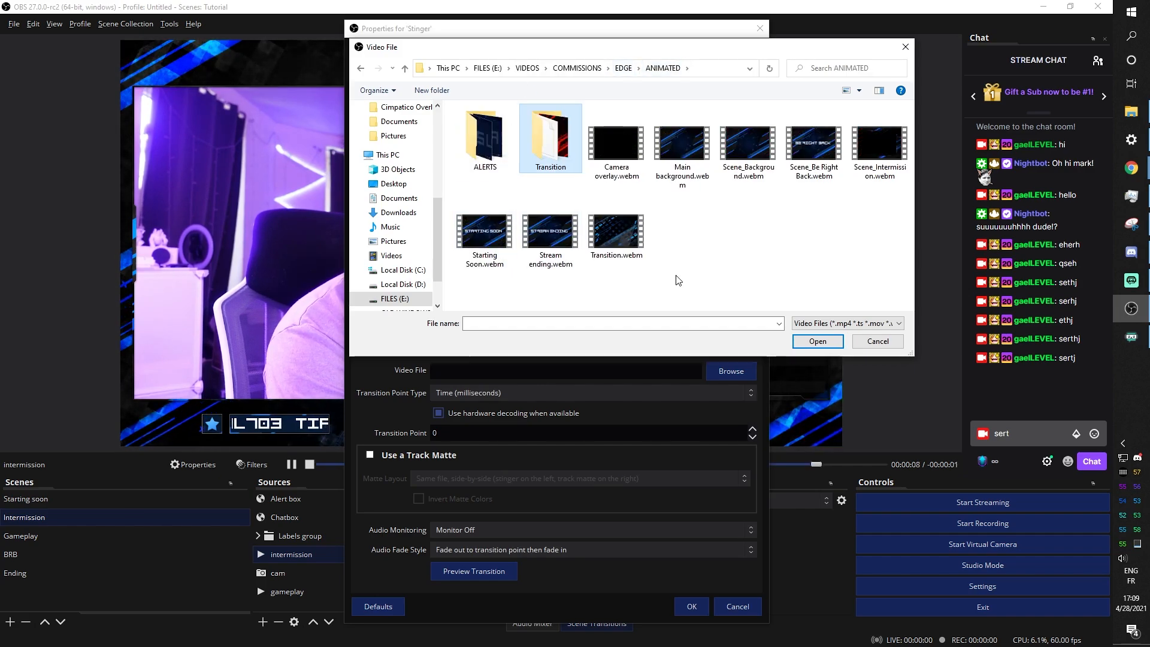
click(617, 234)
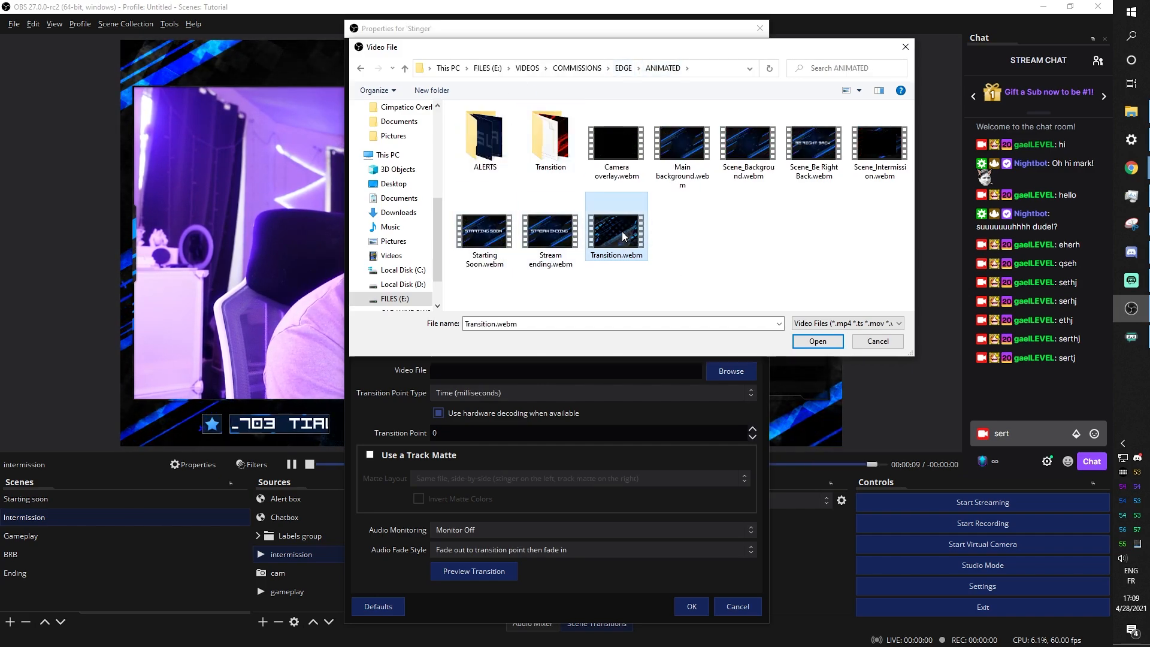
click(817, 342)
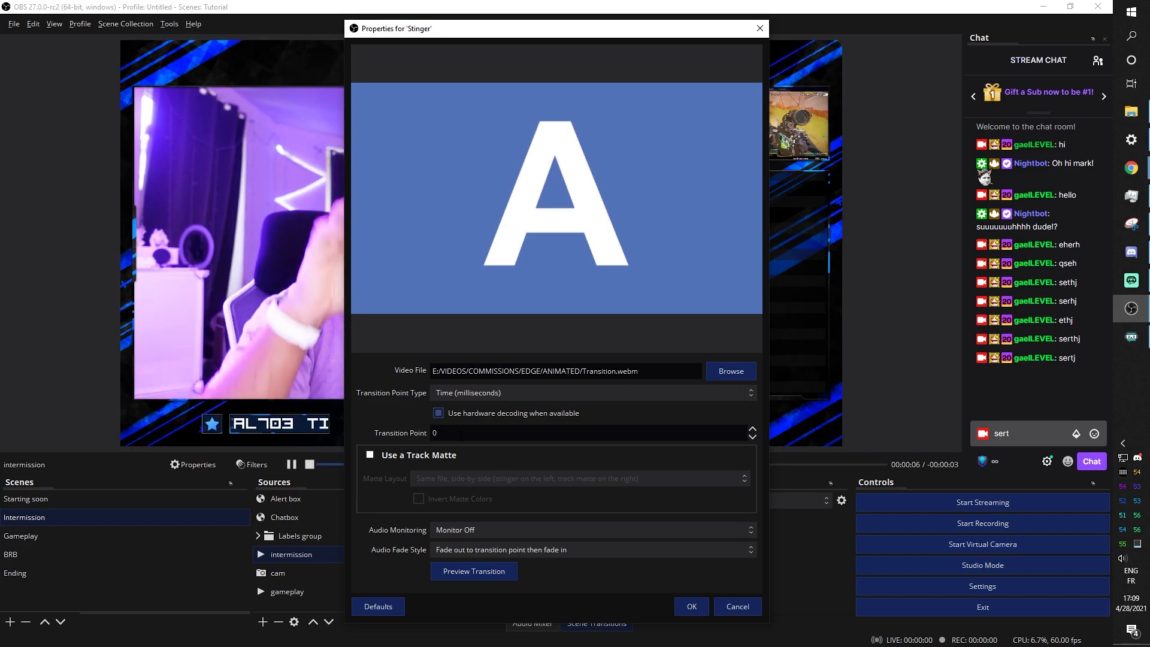
Enter 1000 ms as the Stinger transition point, preview the transition, and confirm the properties
click(461, 433)
text(1000)
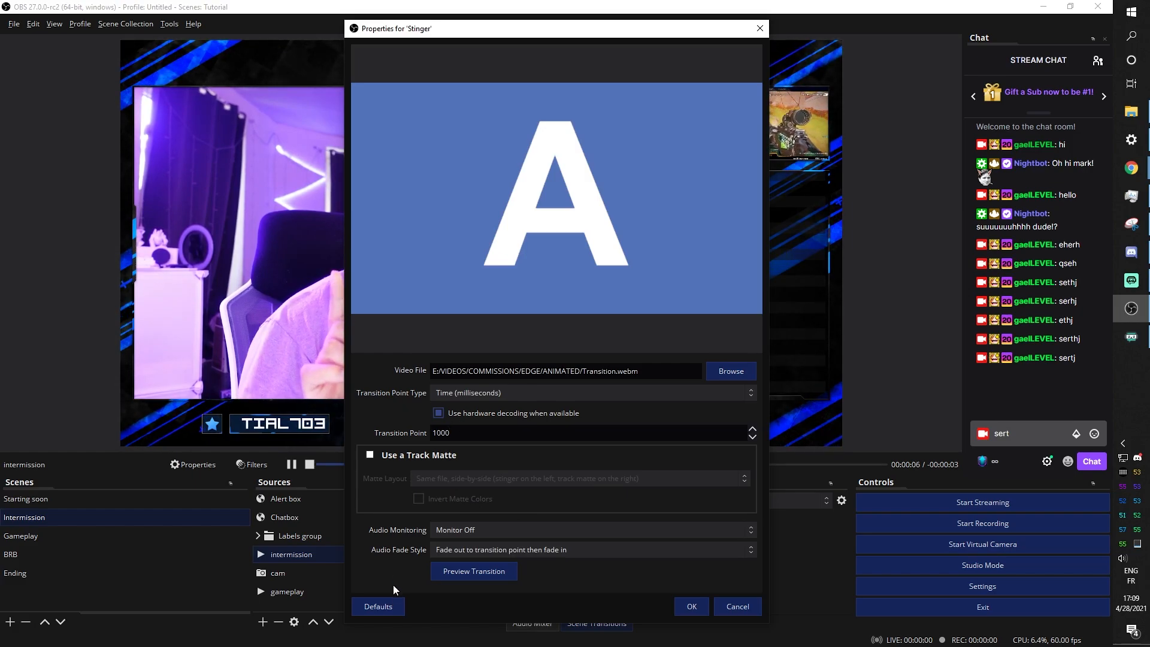
click(462, 578)
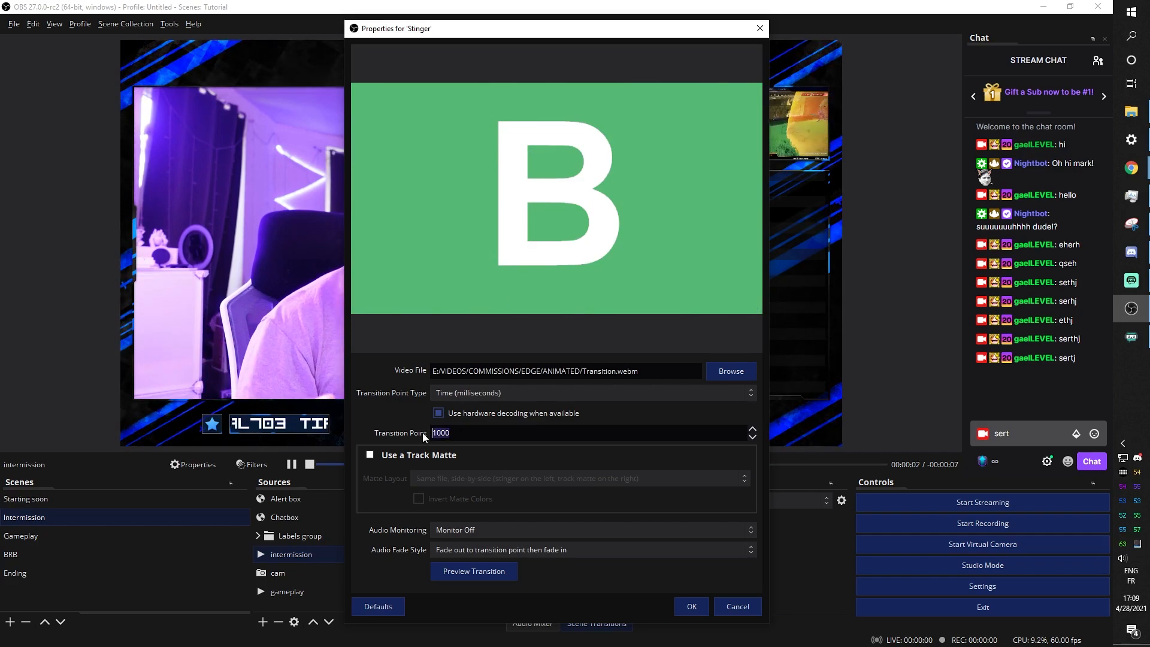
text(0)
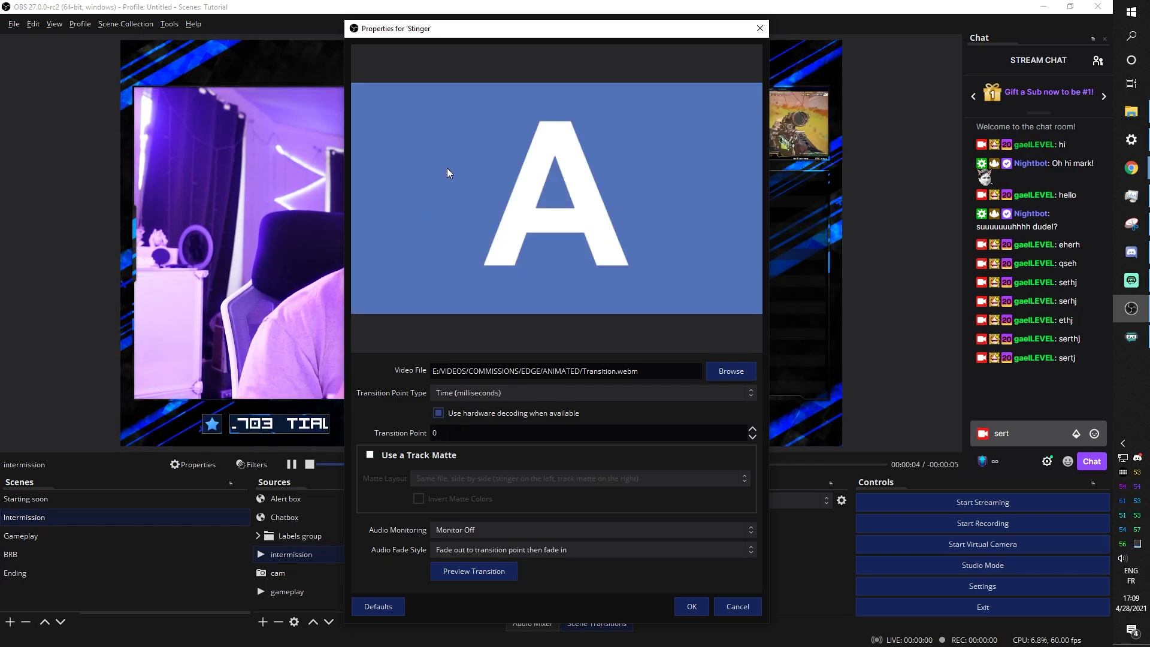
click(454, 578)
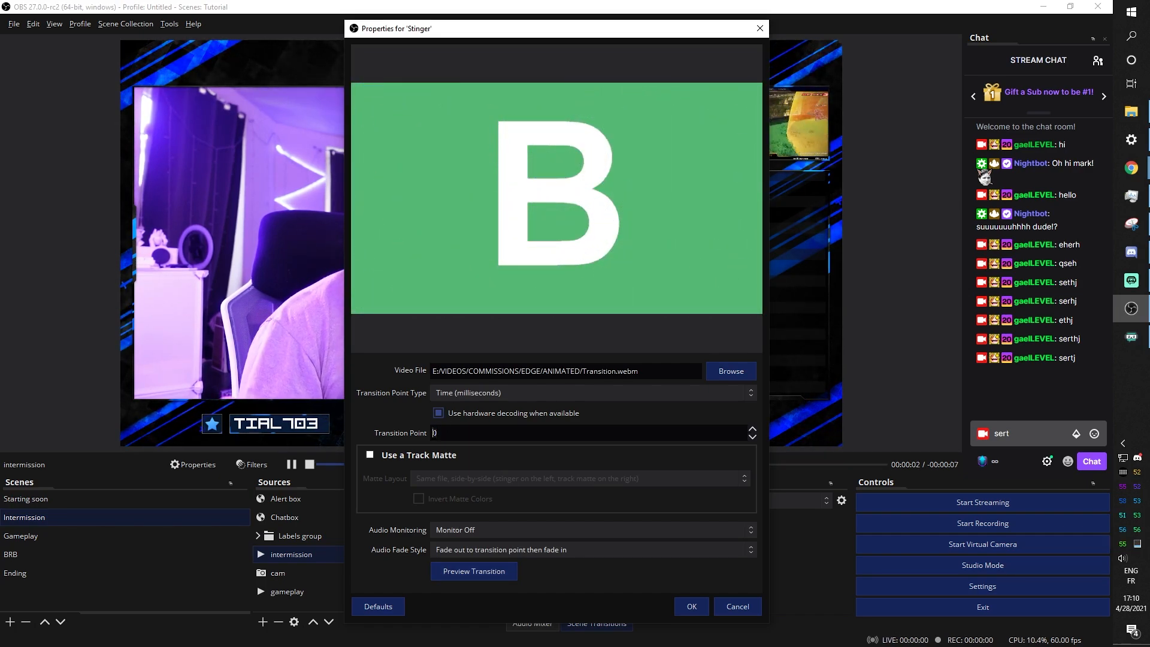
drag(434, 432, 430, 433)
text(1000)
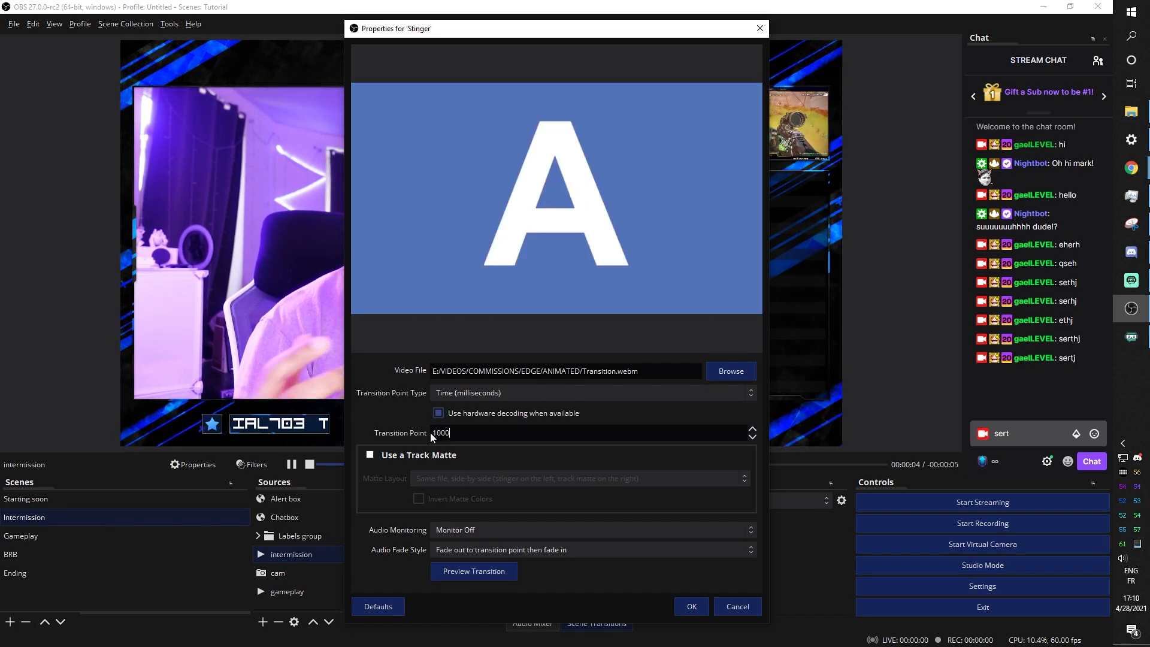
click(499, 574)
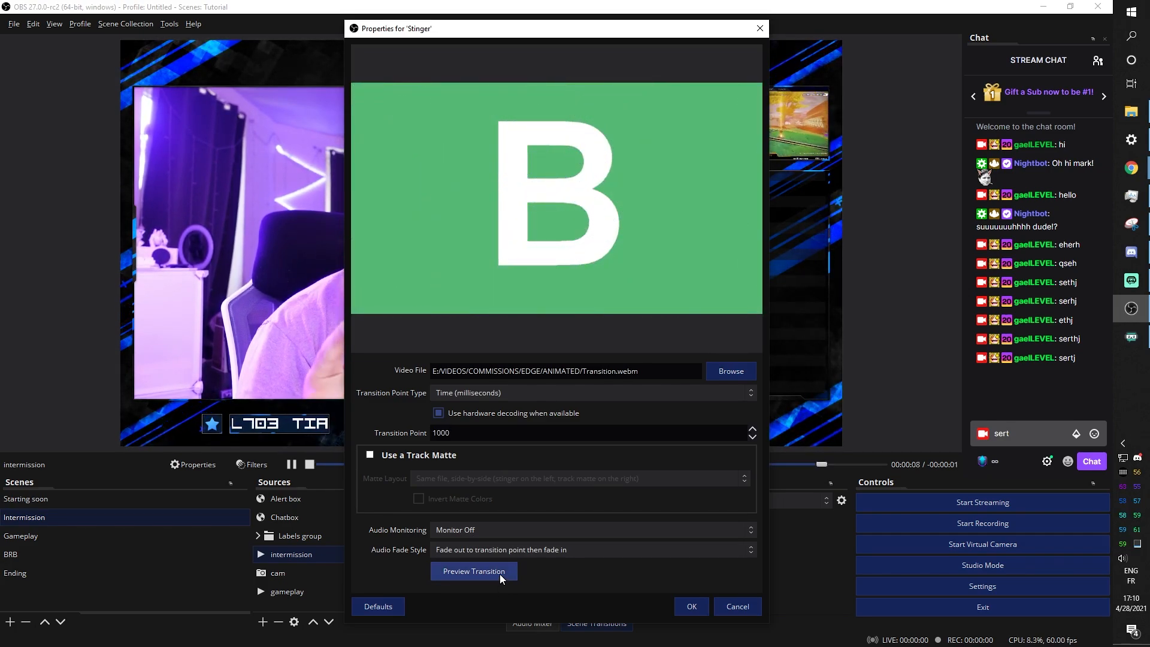
click(686, 606)
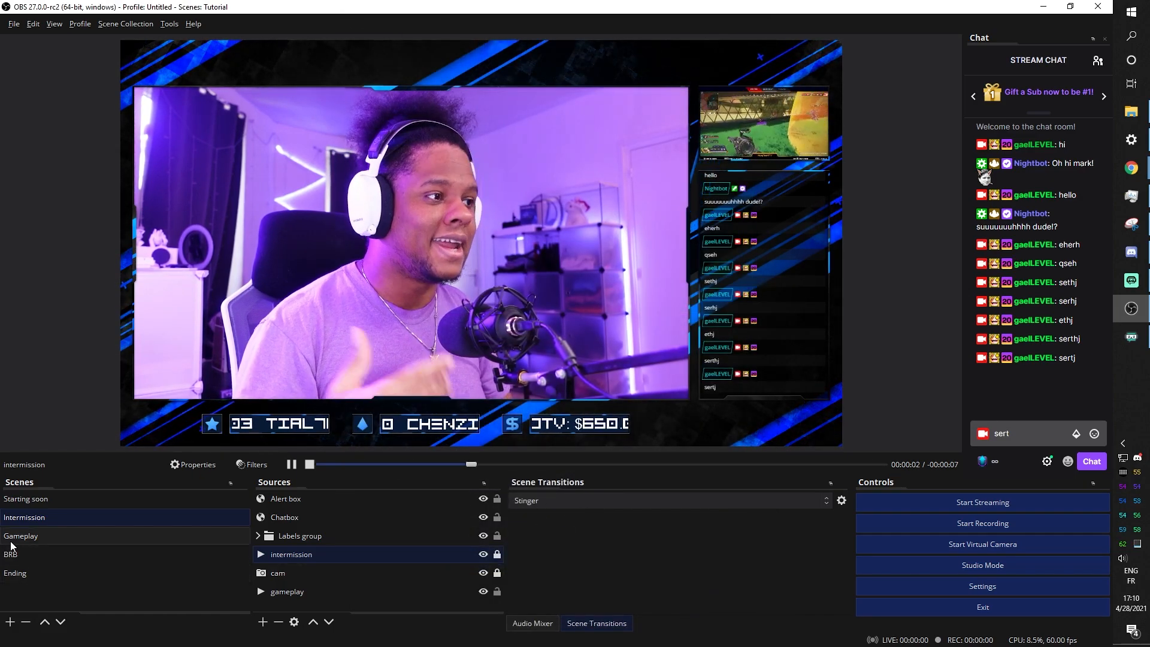
Switch through Starting soon, Gameplay, BRB, Ending and back to Starting soon to watch the Stinger
click(38, 501)
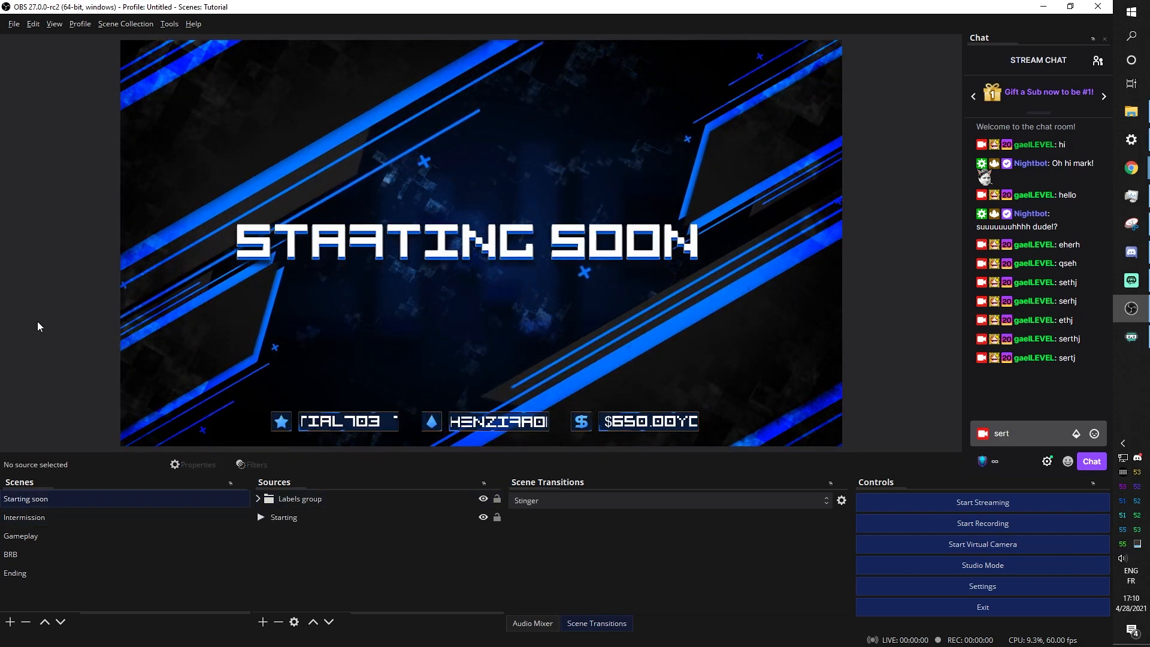
click(24, 538)
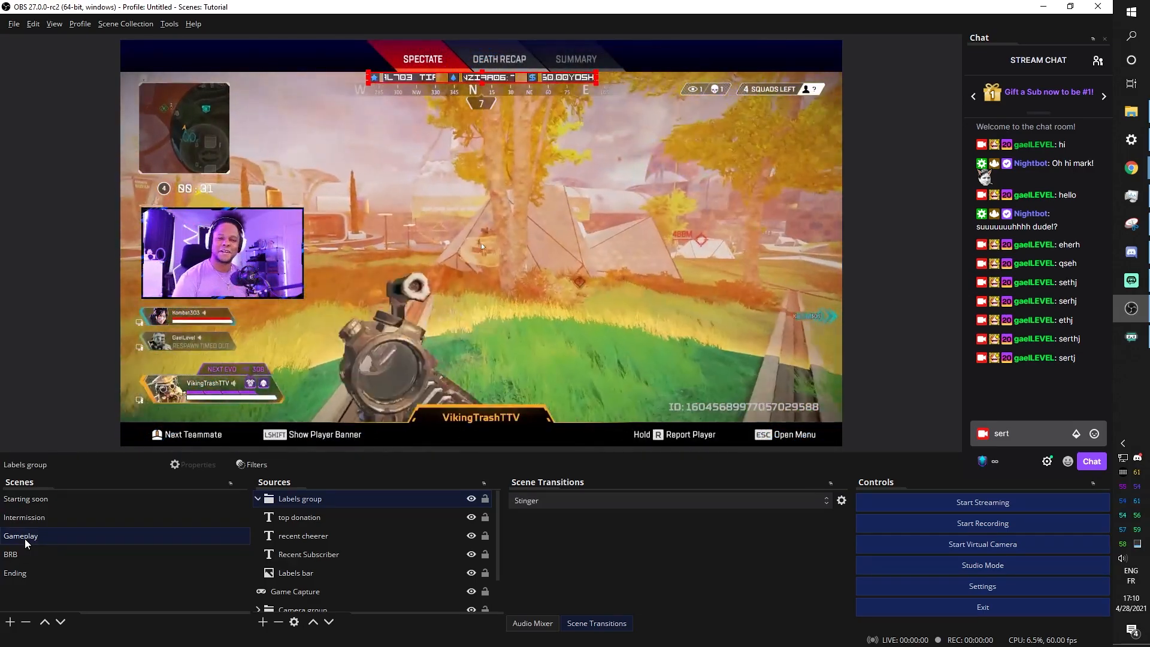
click(12, 556)
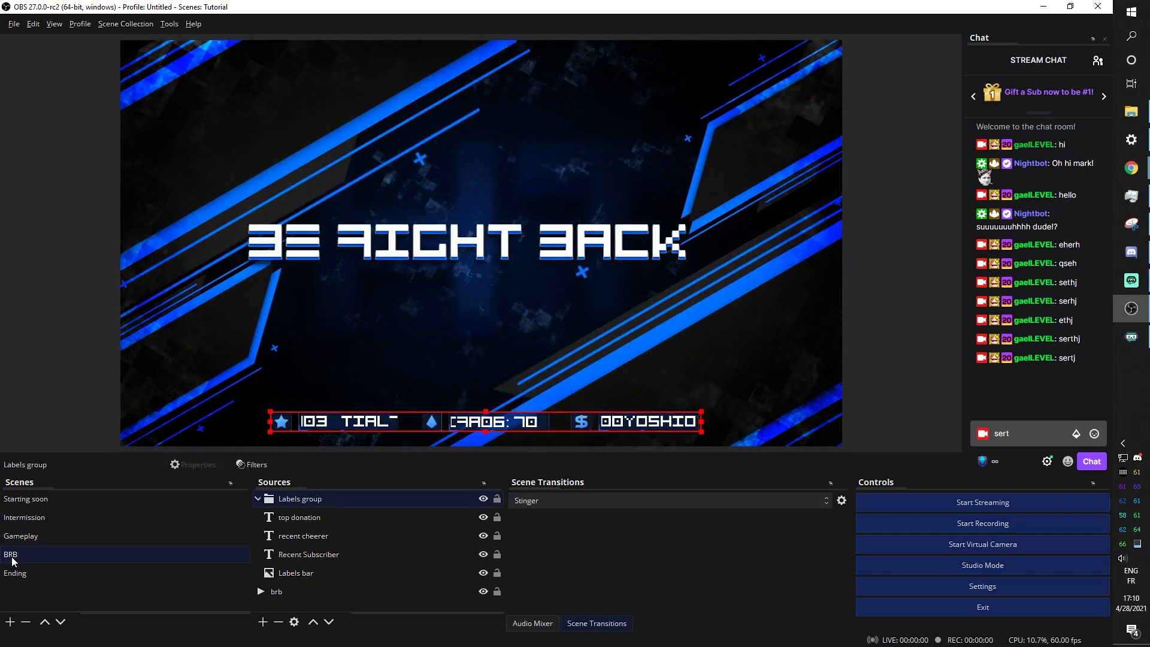
click(36, 576)
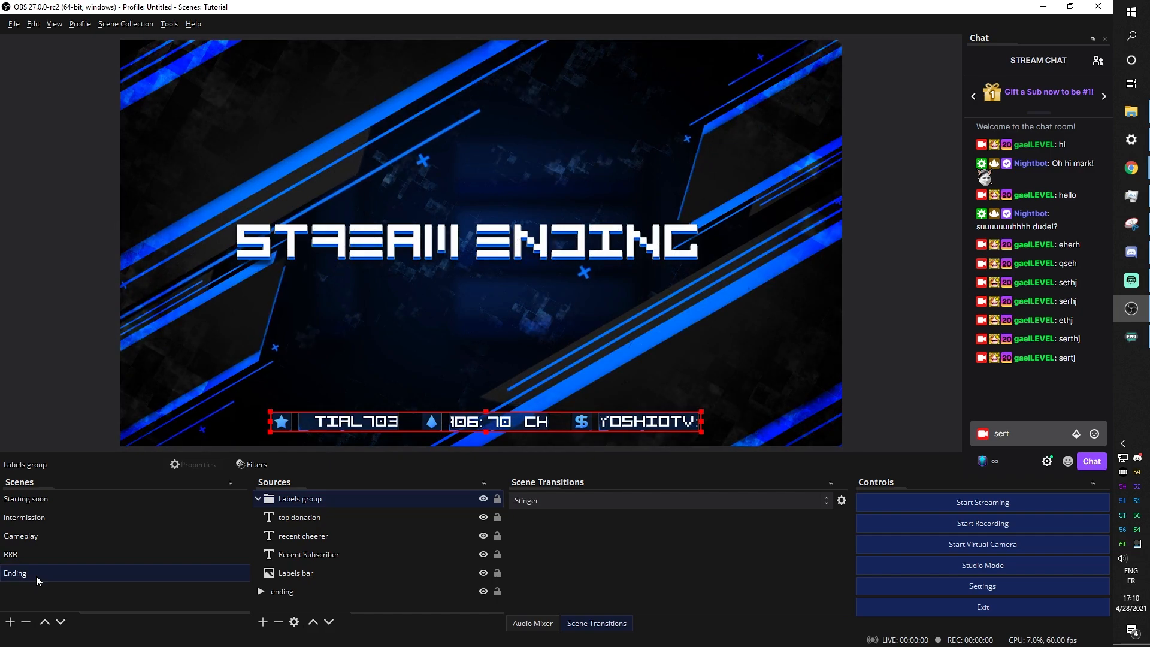
click(60, 505)
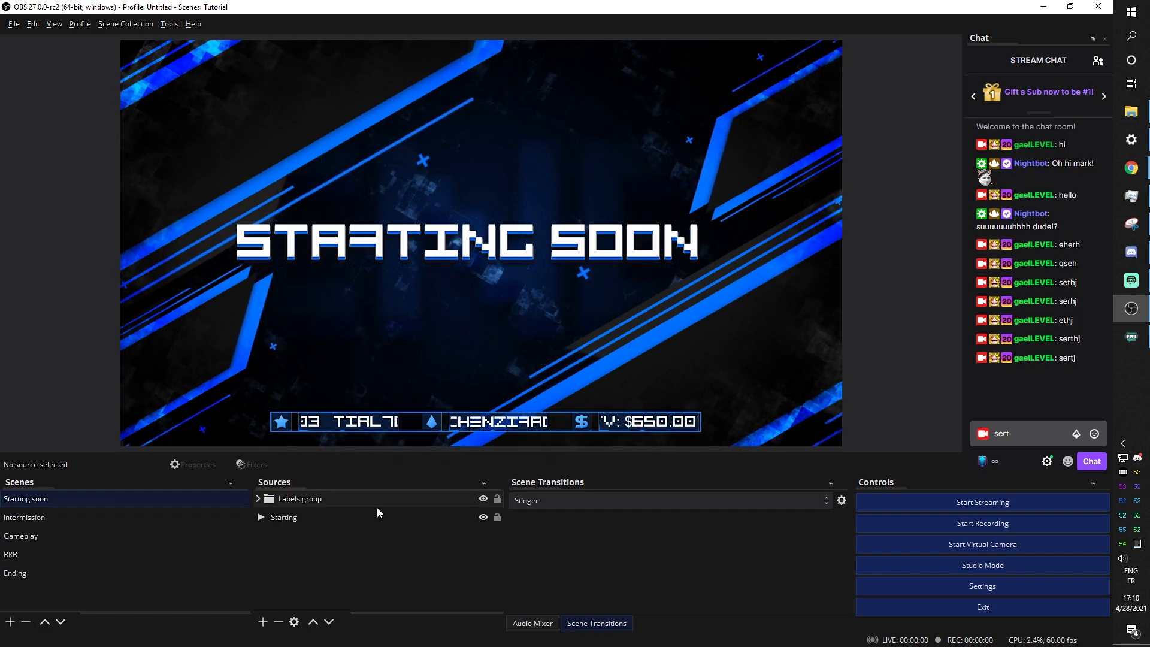
Add a Color Correction effect filter to the Starting source
right_click(321, 513)
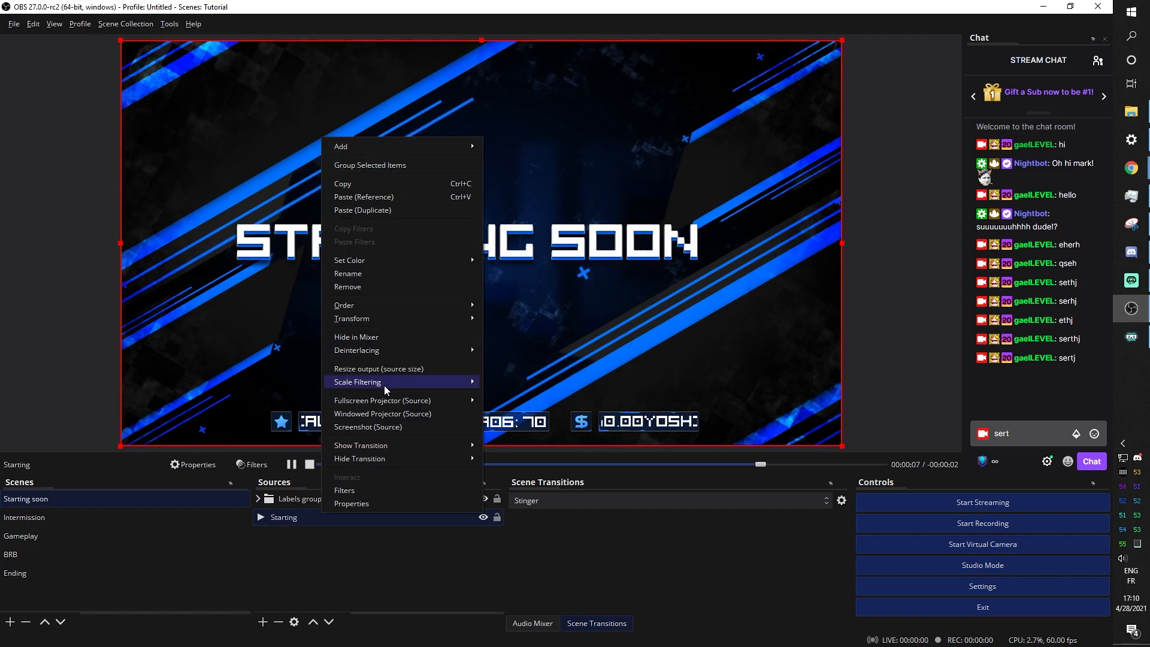
click(368, 488)
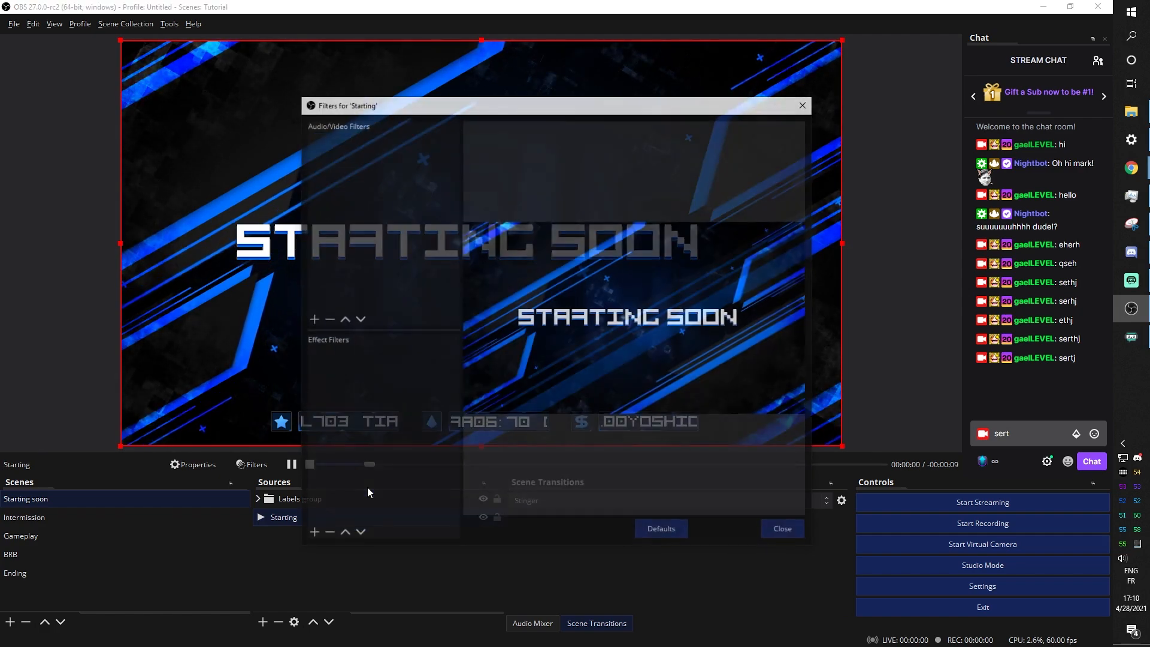
click(311, 534)
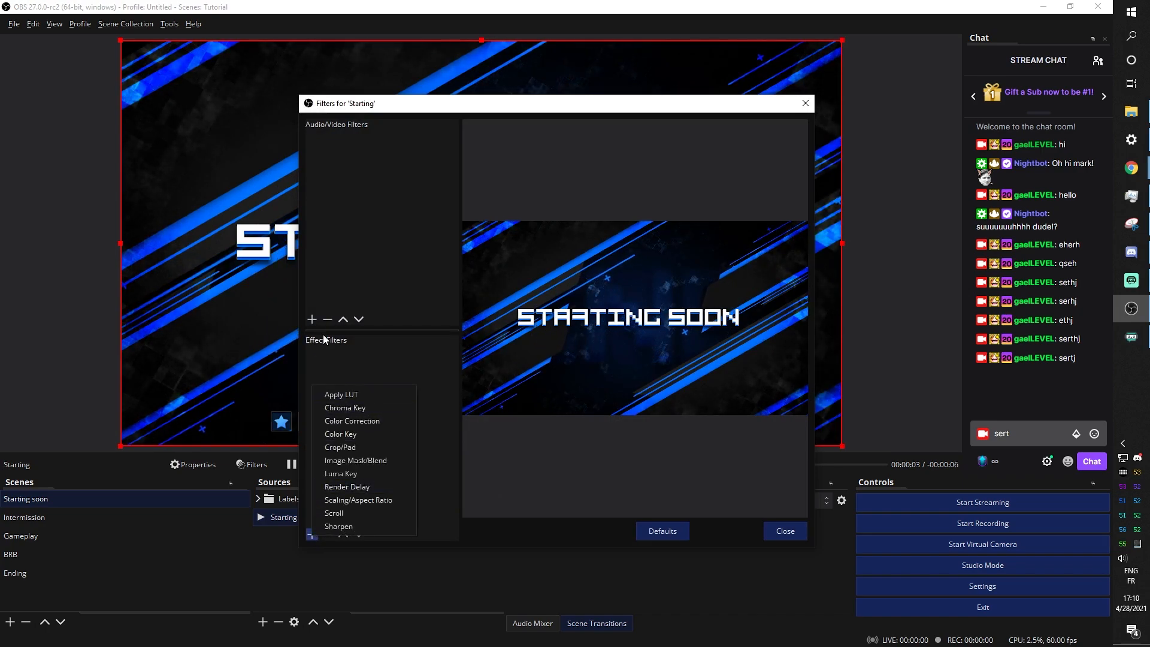
click(359, 419)
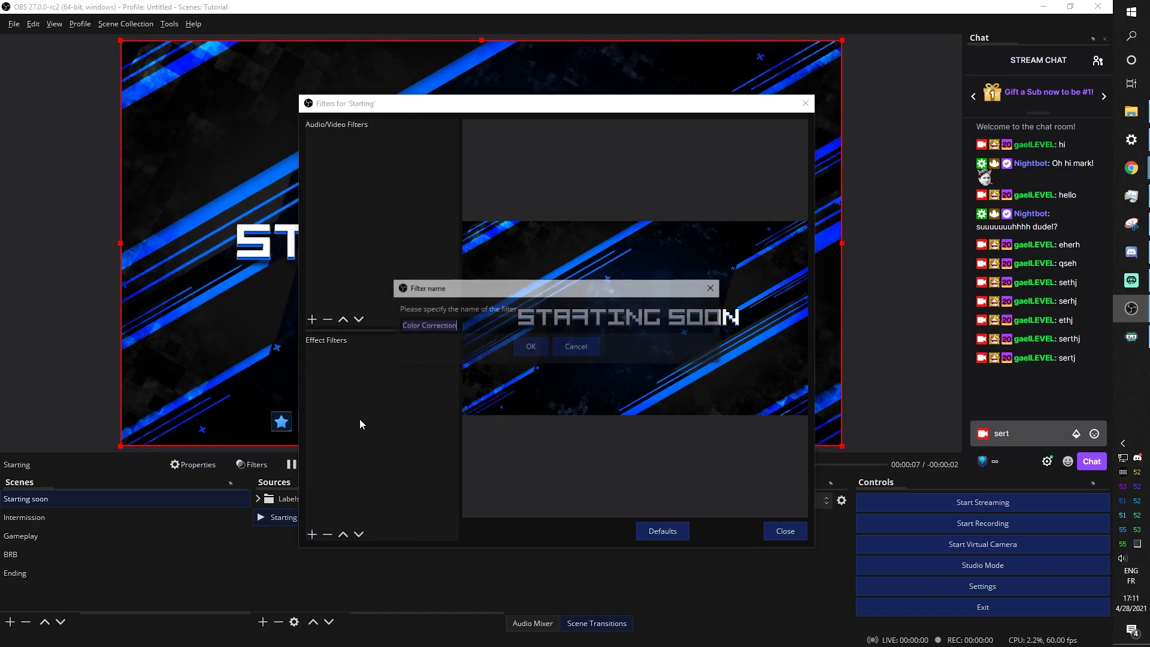
click(530, 348)
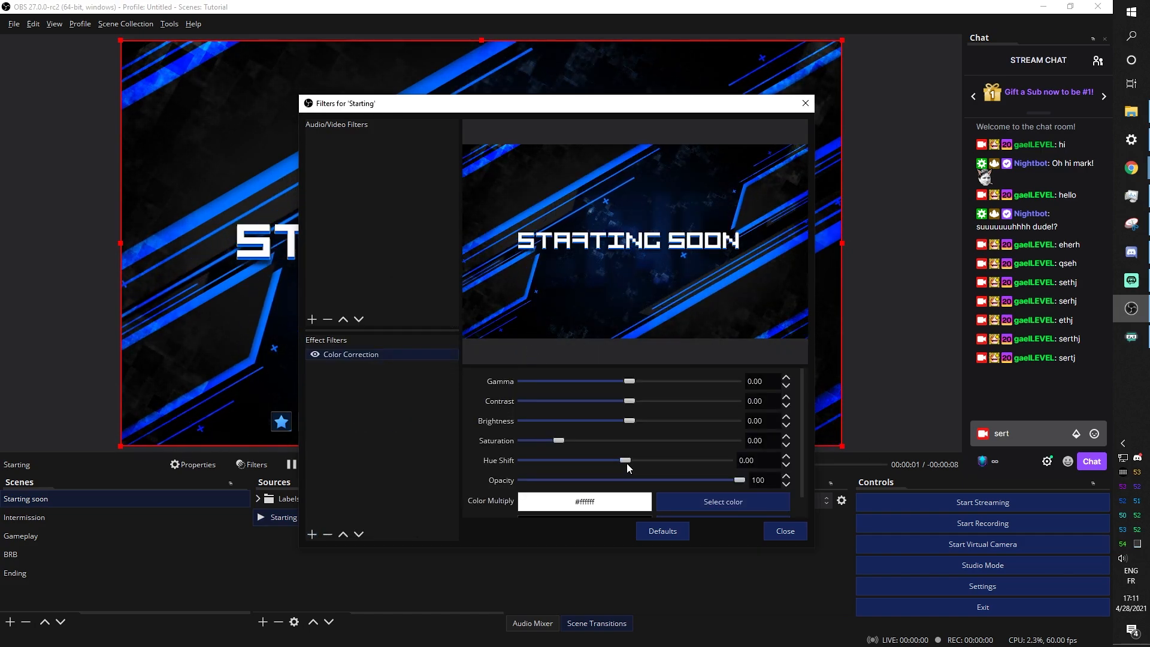
Set the filter's Hue Shift to -164.12, Gamma 0.20 and Contrast 0.09 to turn the background yellow
mouse_move(626, 460)
mouse_down()
mouse_move(734, 458)
mouse_move(524, 463)
mouse_move(663, 463)
mouse_move(623, 461)
mouse_up()
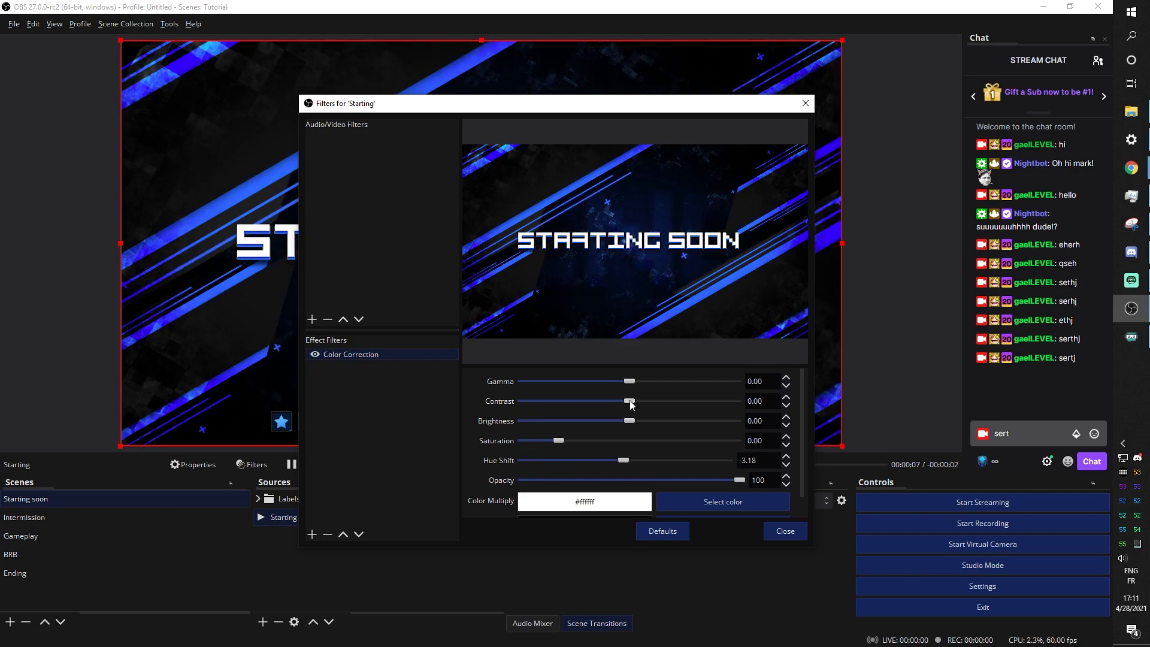
drag(630, 400, 660, 412)
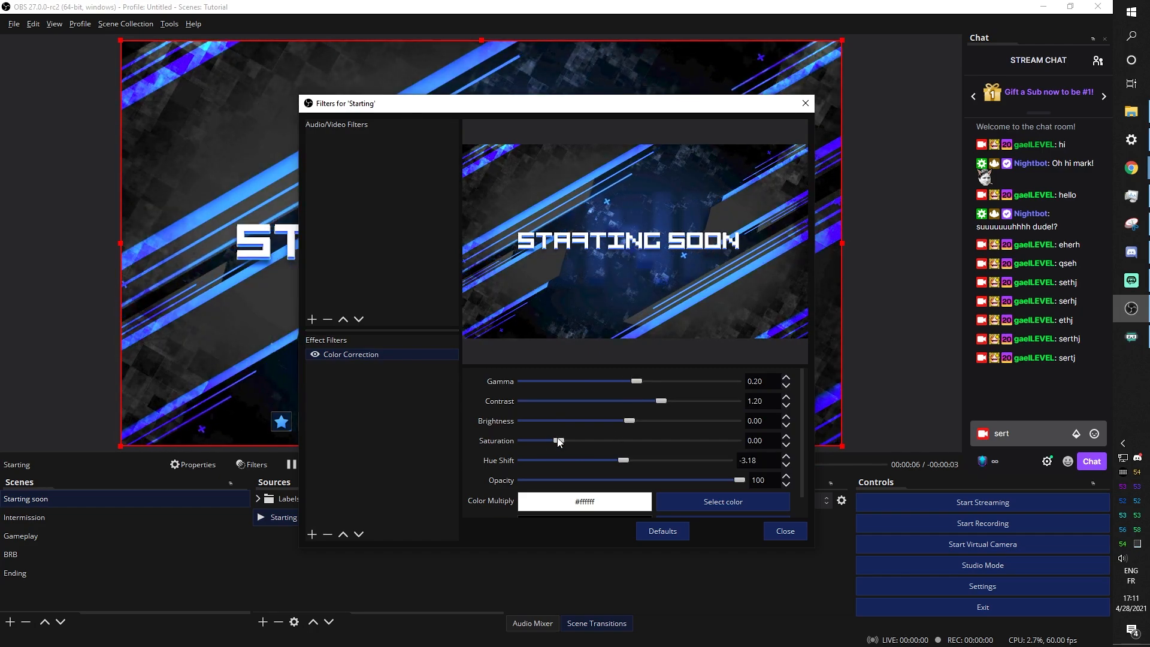
drag(629, 460, 533, 459)
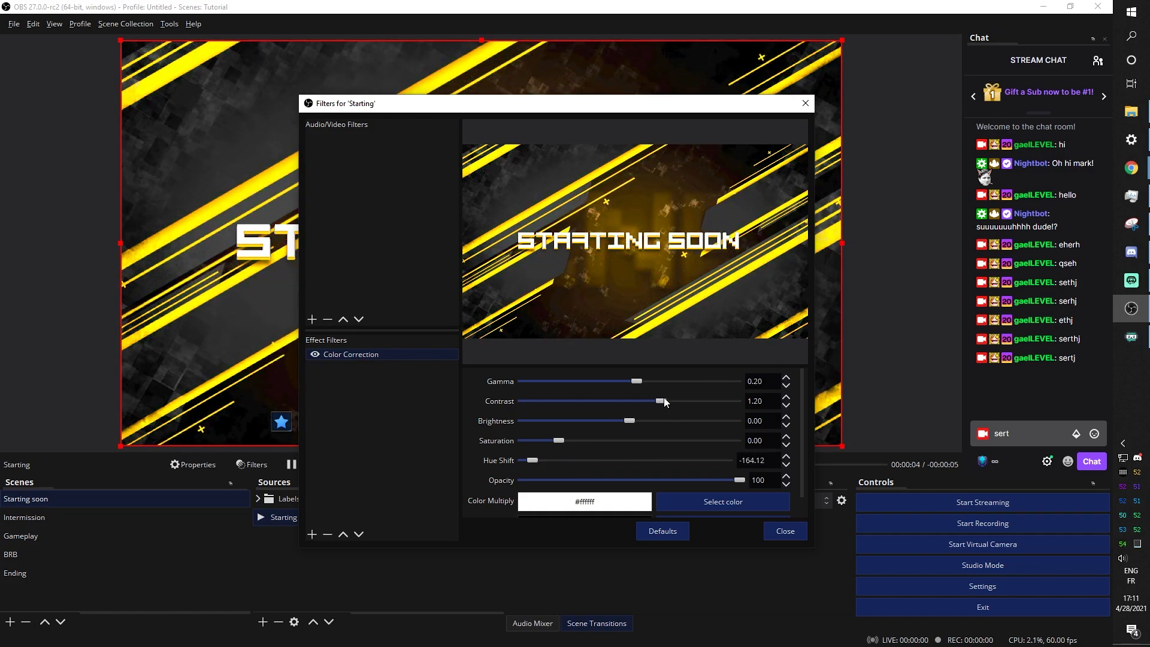
drag(658, 401, 631, 401)
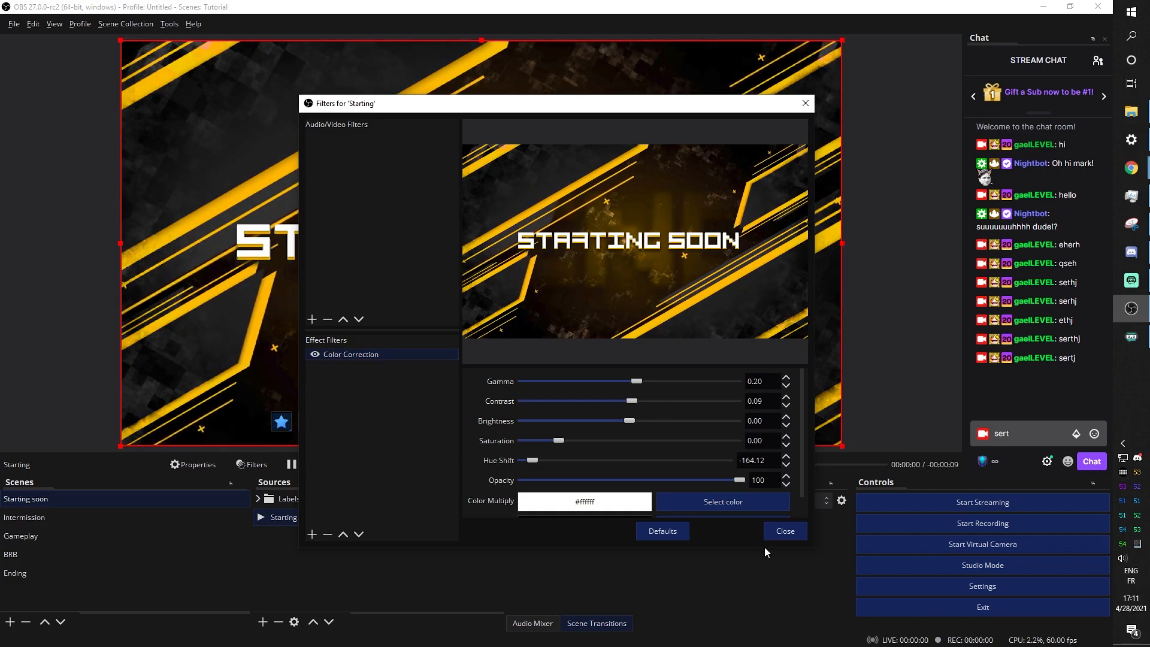
click(785, 531)
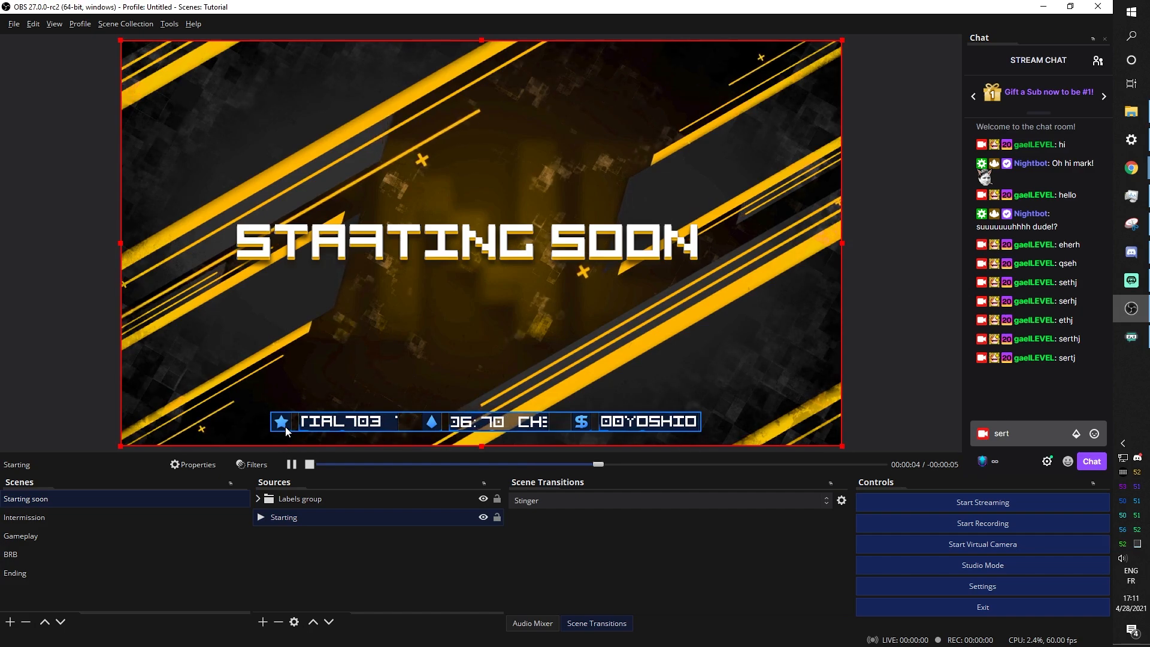
Copy the Starting source's filters and paste them onto the Labels bar inside the Labels group
right_click(286, 519)
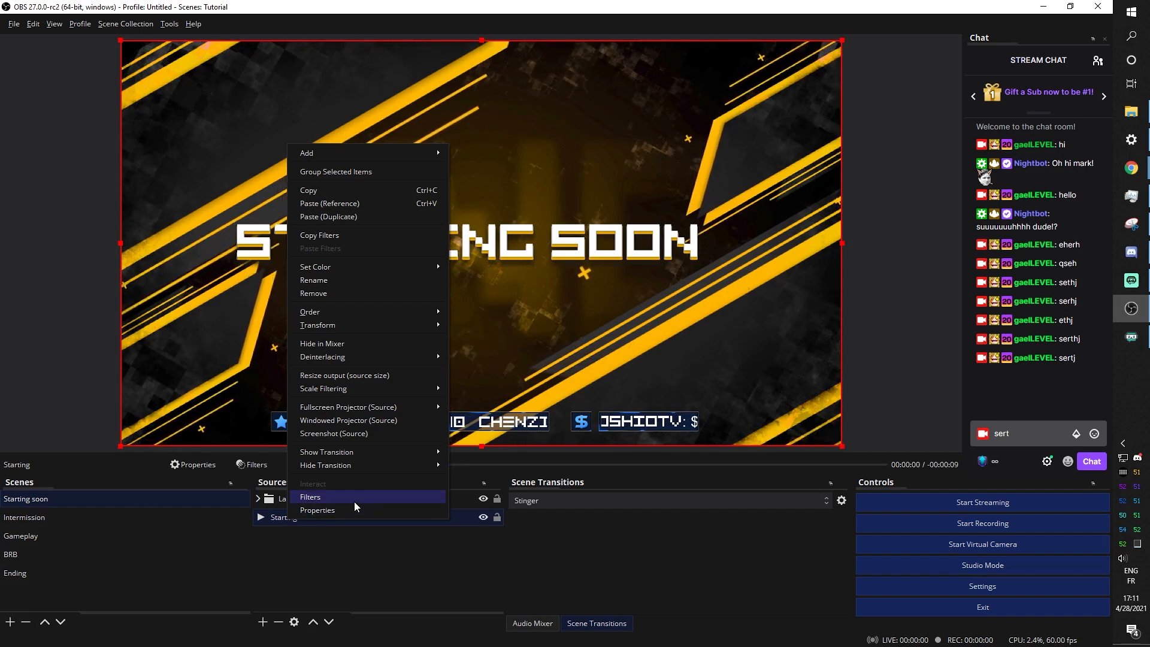
click(333, 235)
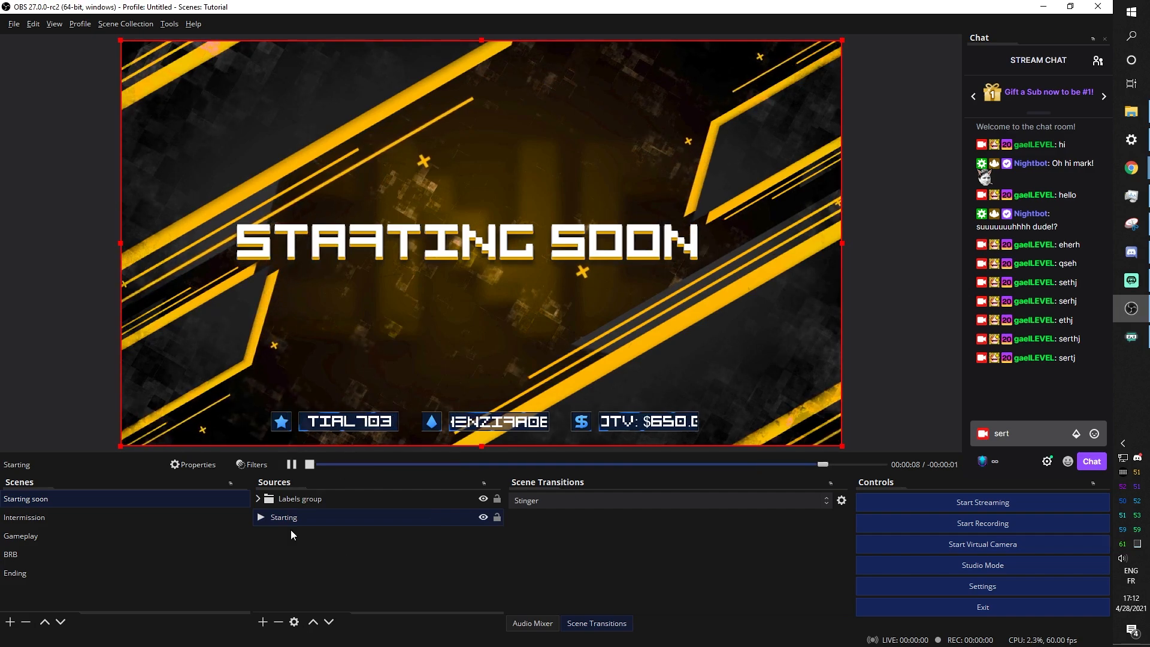
click(258, 498)
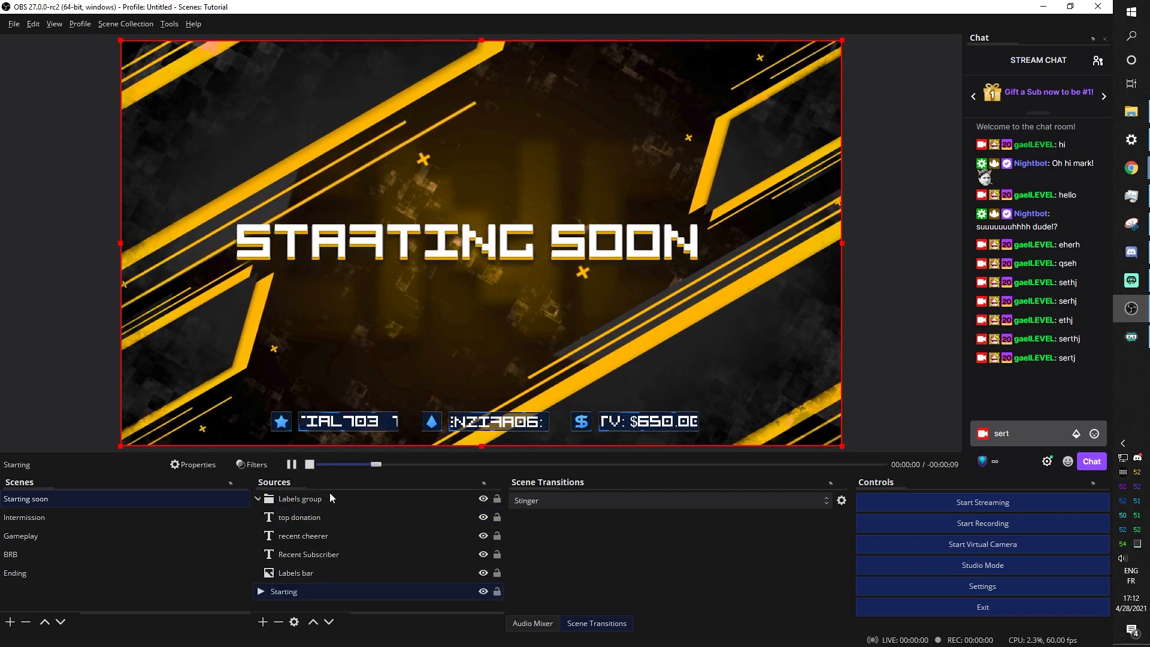
click(301, 574)
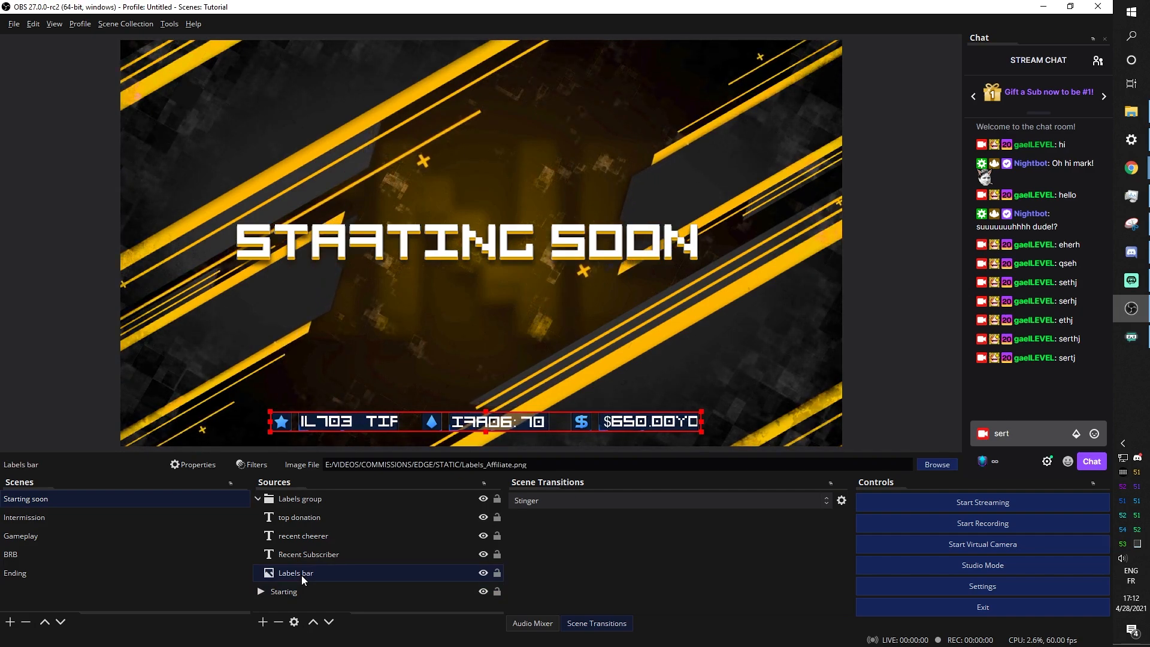
right_click(301, 575)
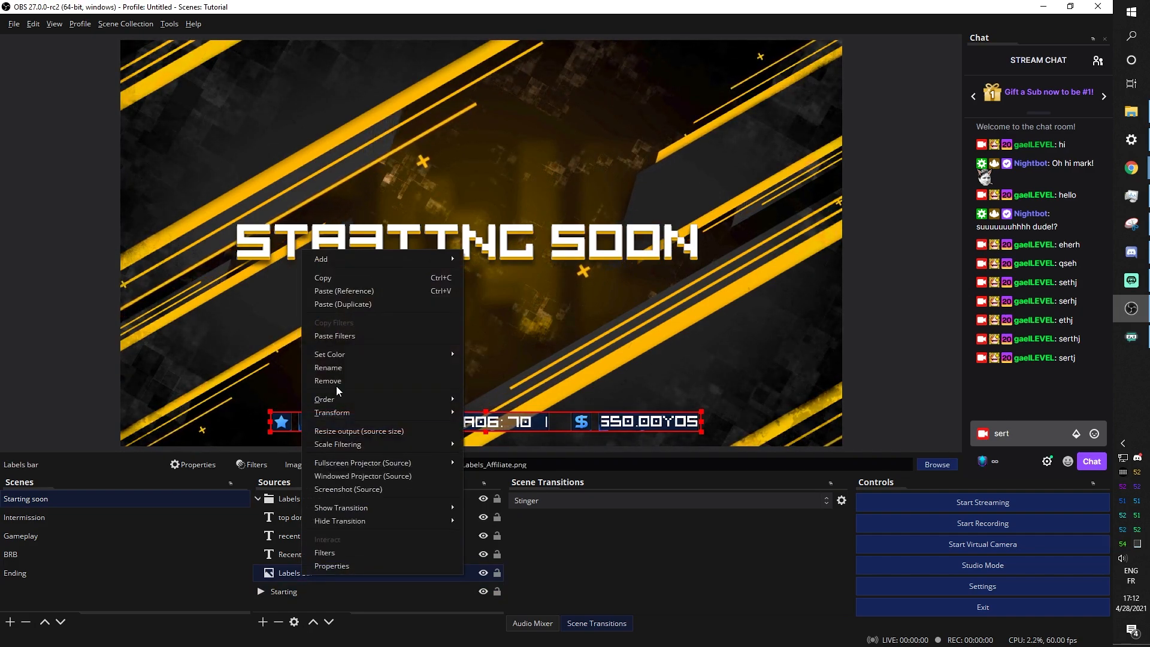
click(337, 337)
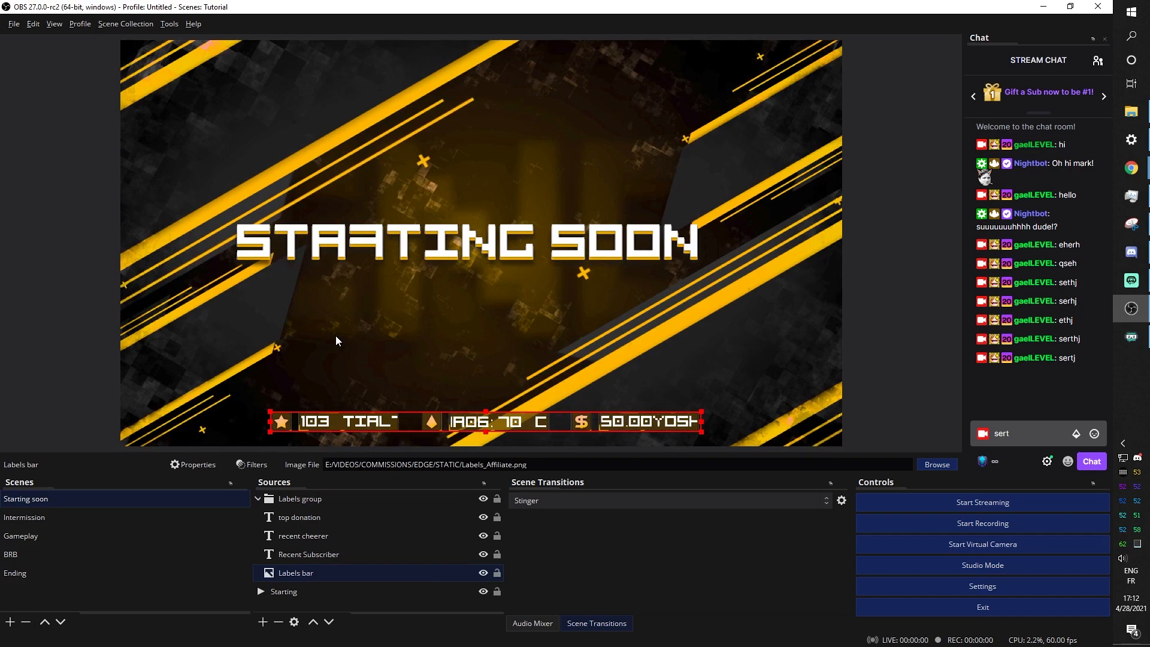
click(89, 357)
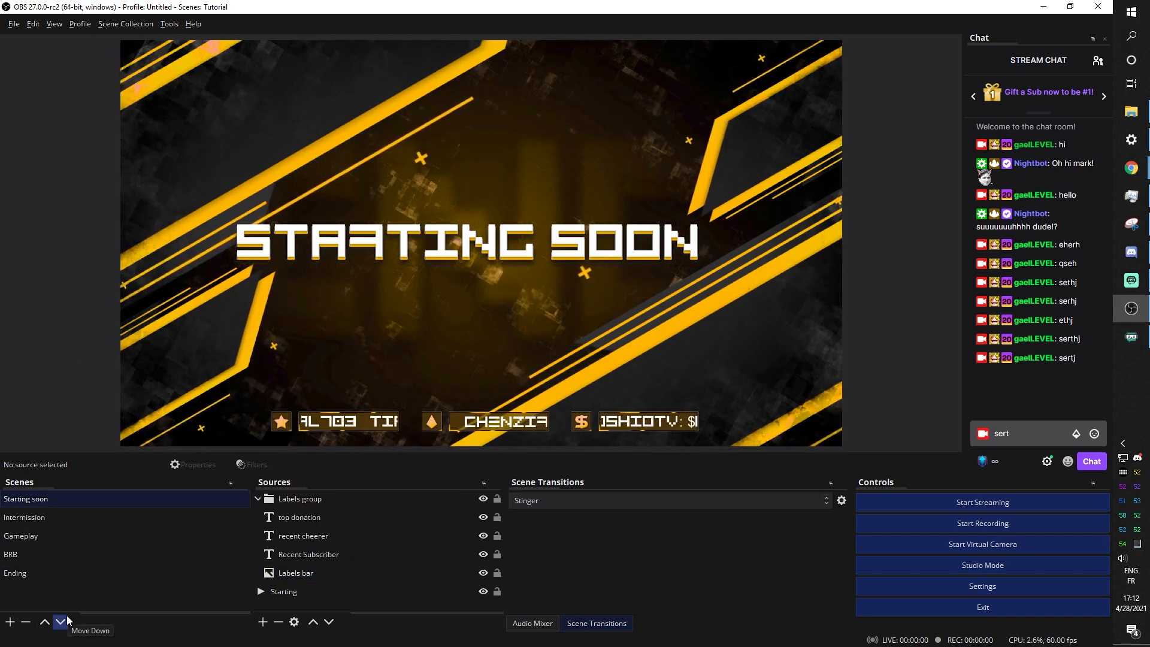
click(56, 522)
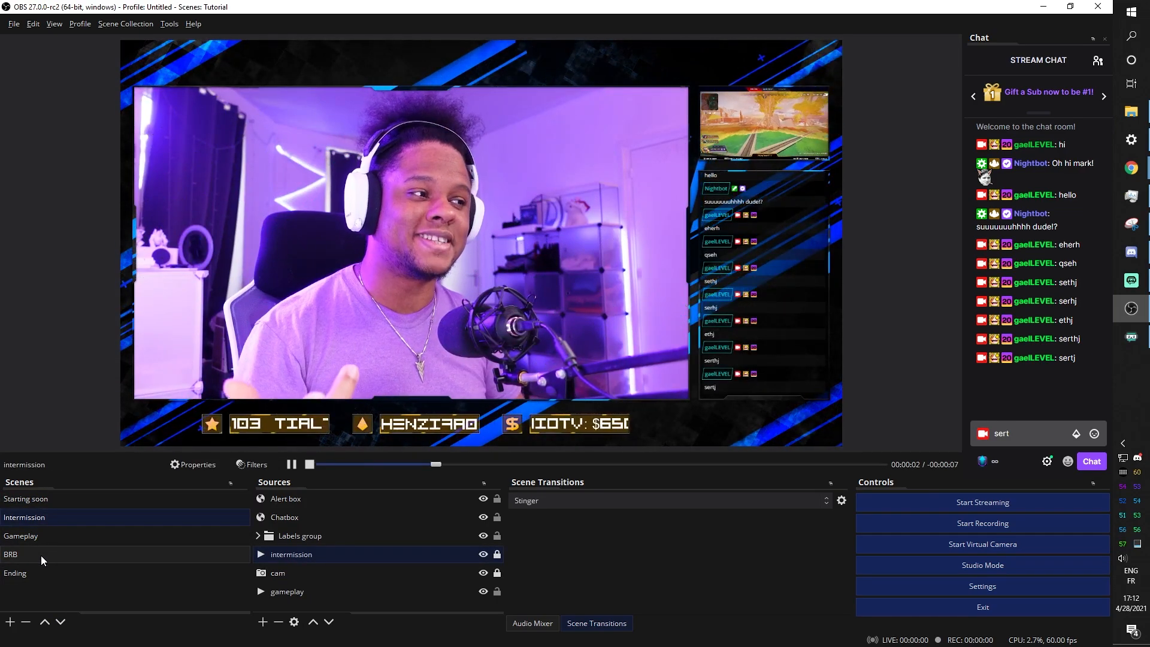
Paste the yellow colour filter onto the intermission source, then show the Gameplay scene
right_click(298, 559)
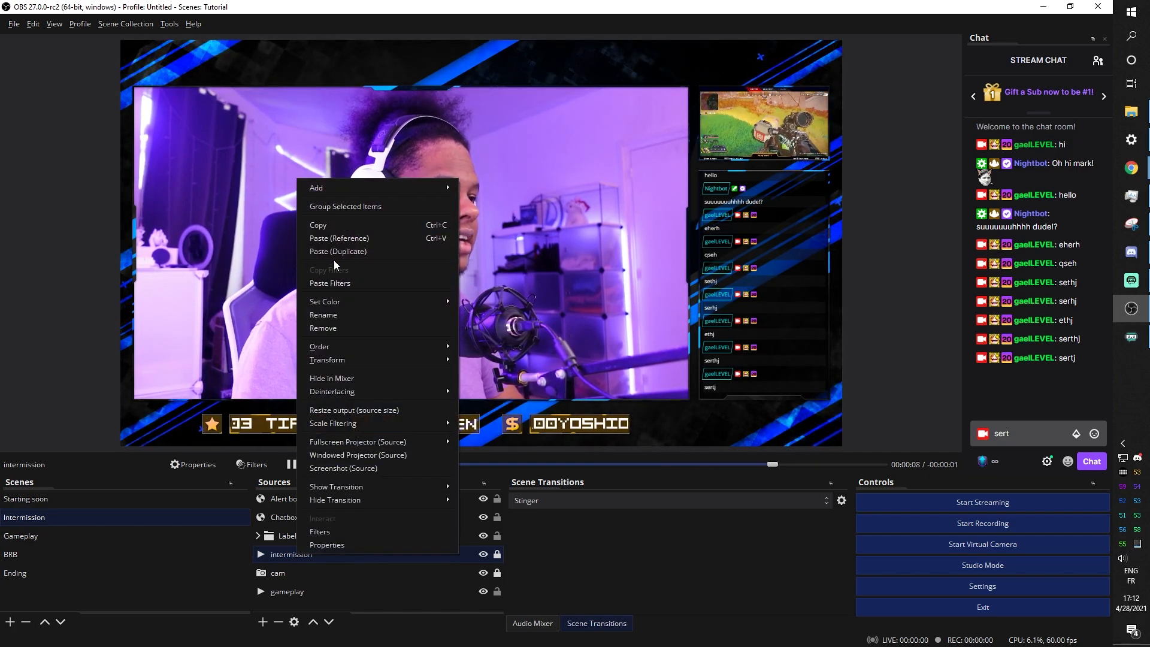
click(328, 284)
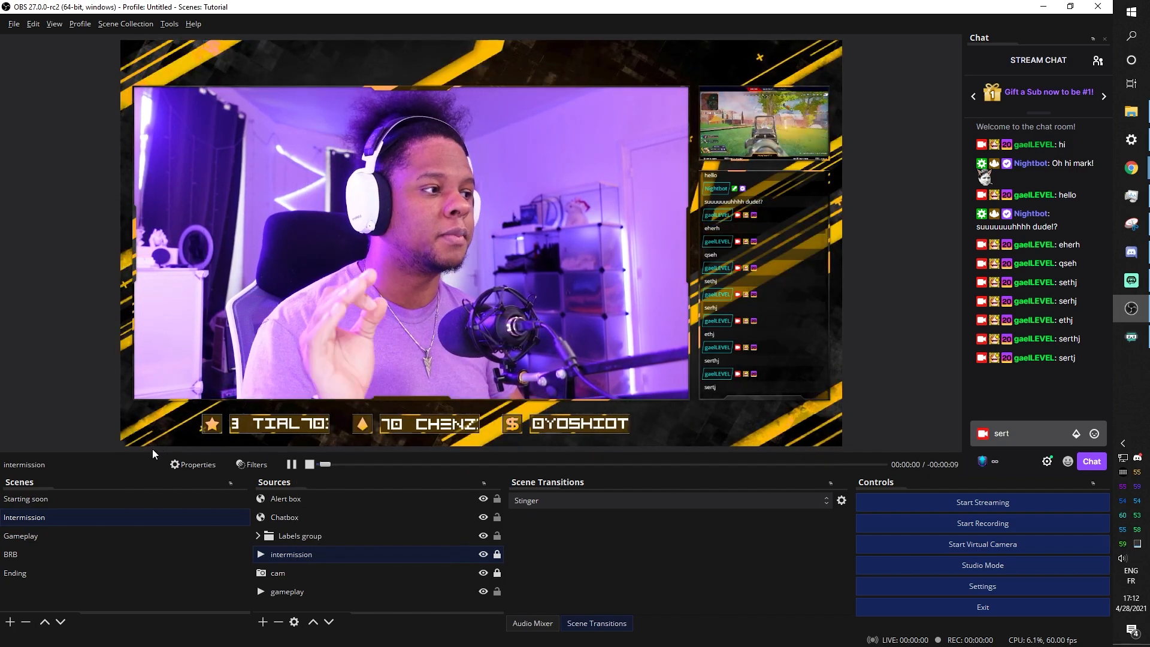
click(38, 537)
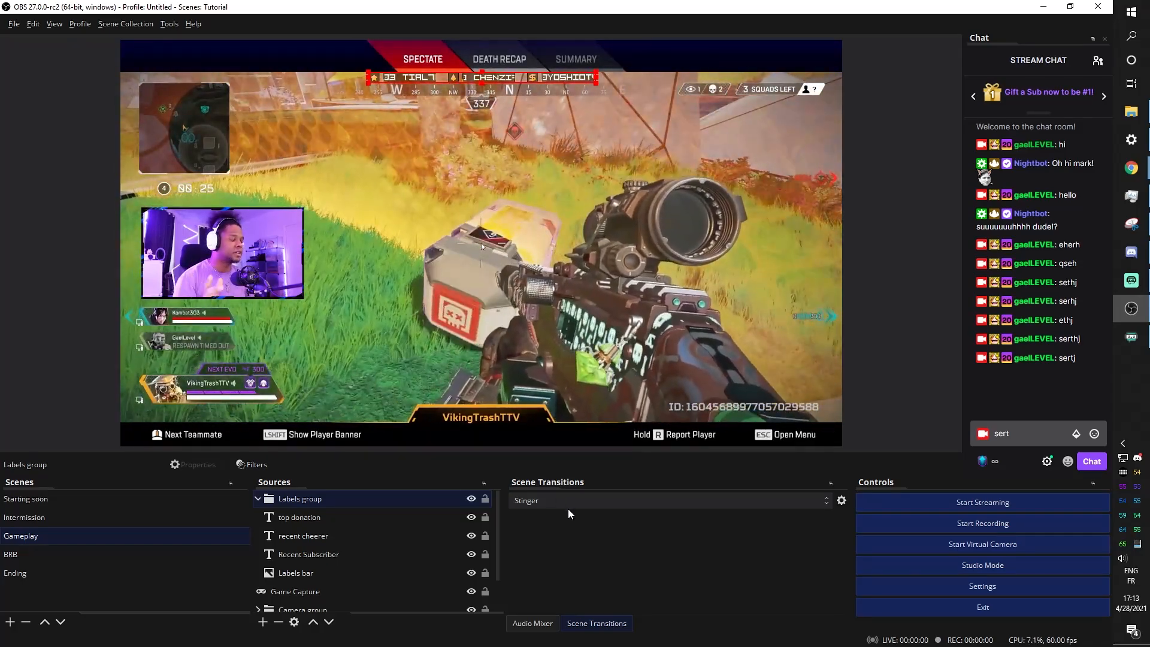
Set the Stinger transition's video to Transition_Yellow.webm, preview it and confirm
click(846, 505)
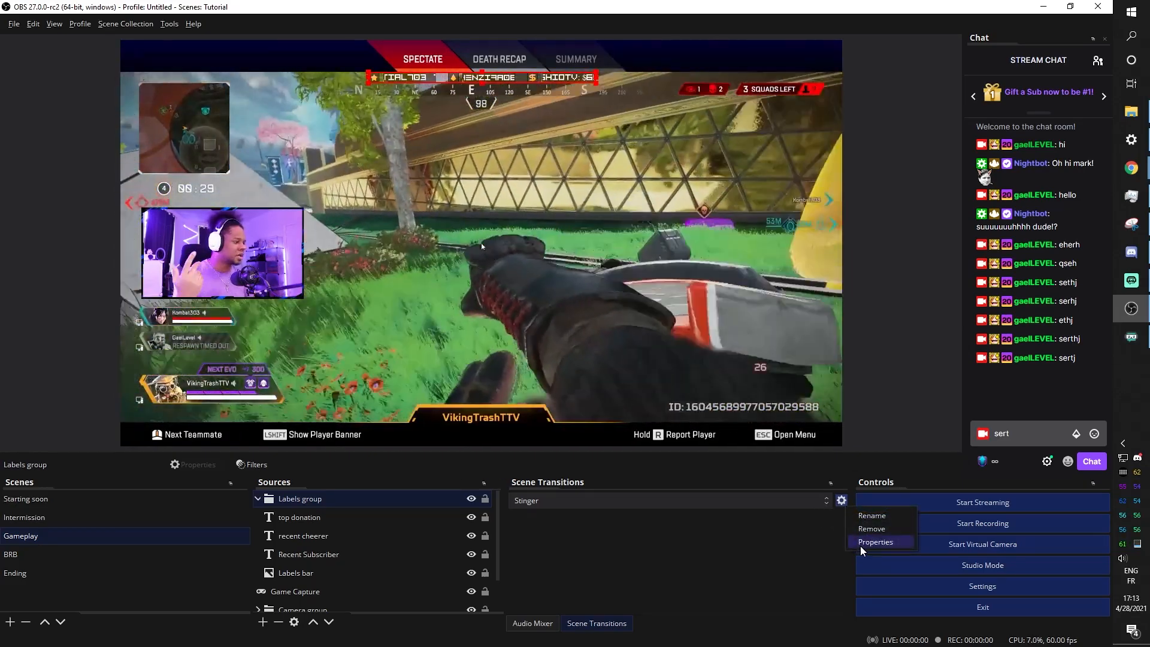
click(869, 541)
click(742, 371)
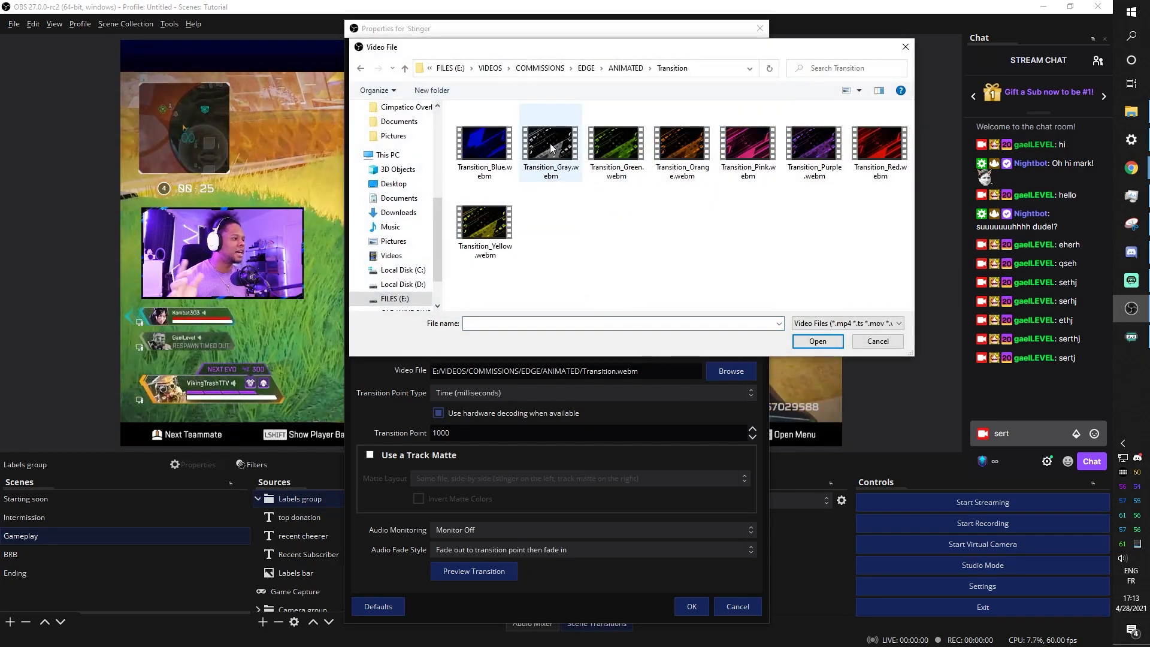
click(495, 238)
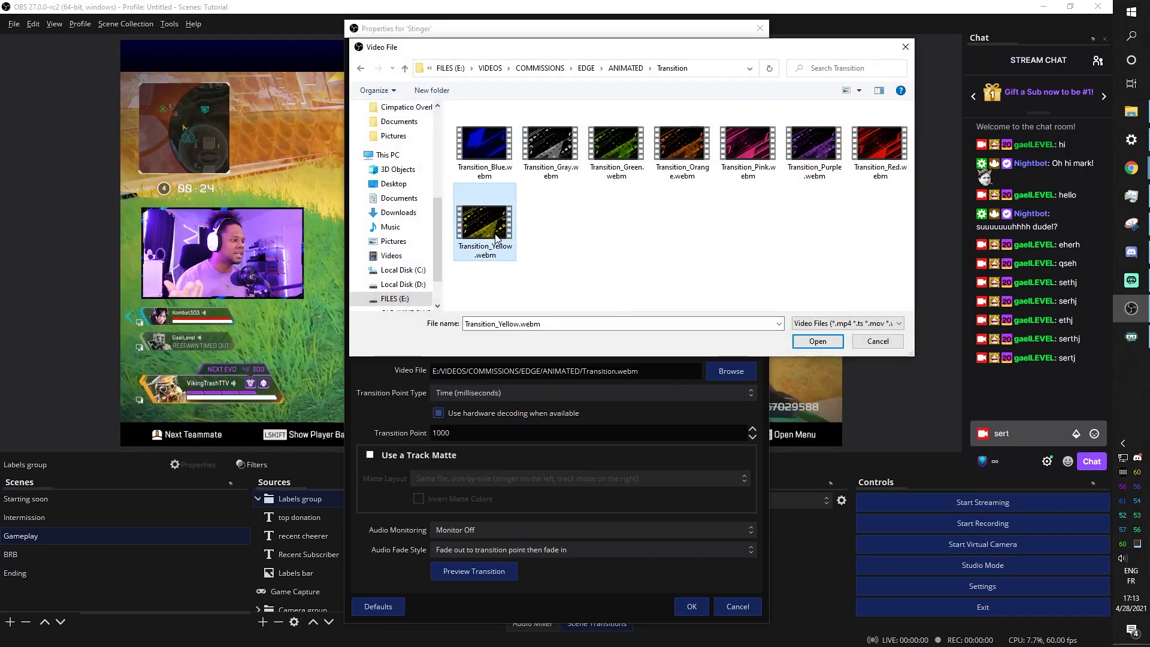
click(817, 341)
click(456, 571)
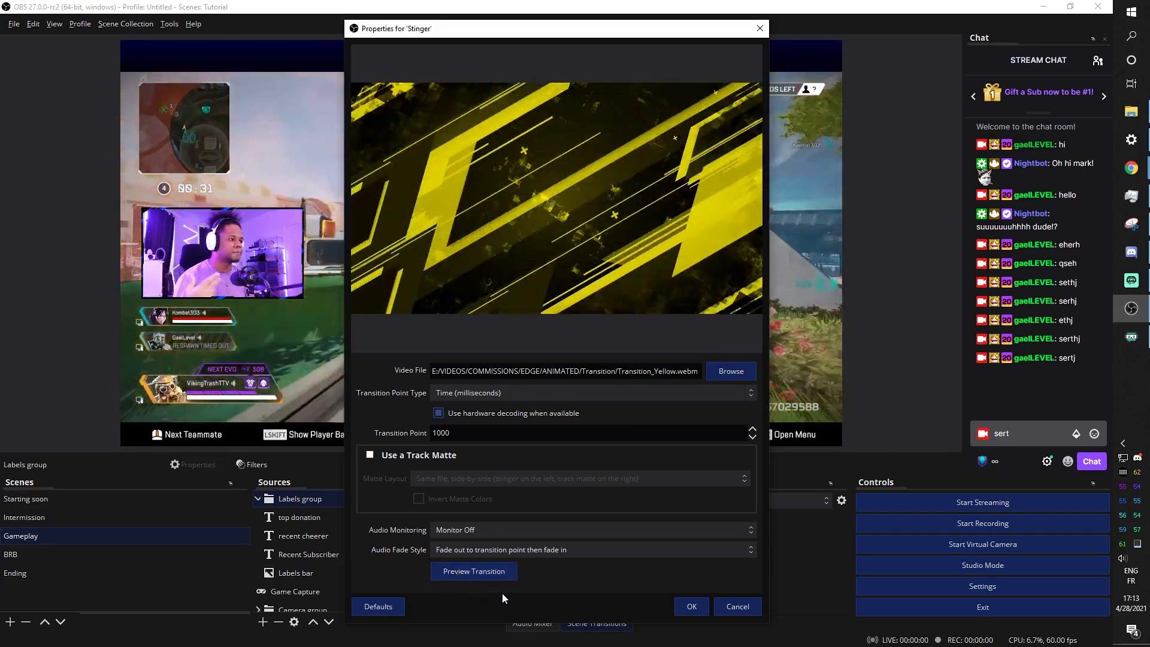
click(688, 607)
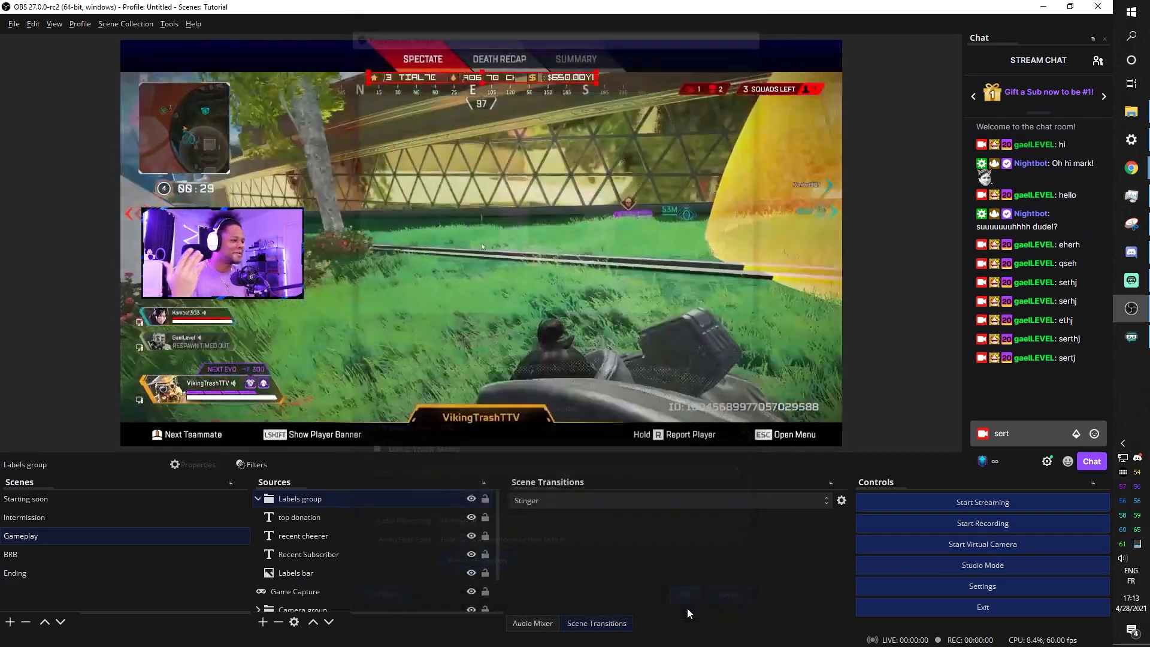
click(30, 552)
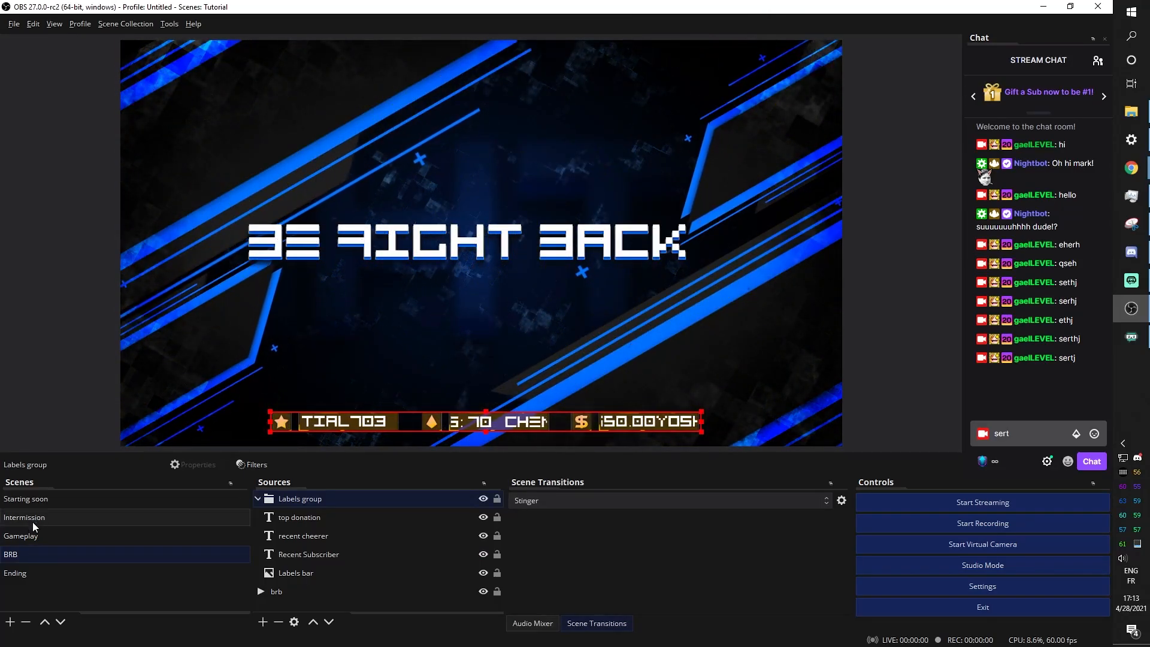
Paste the copied yellow filters onto the BRB scene's brb background source
click(288, 573)
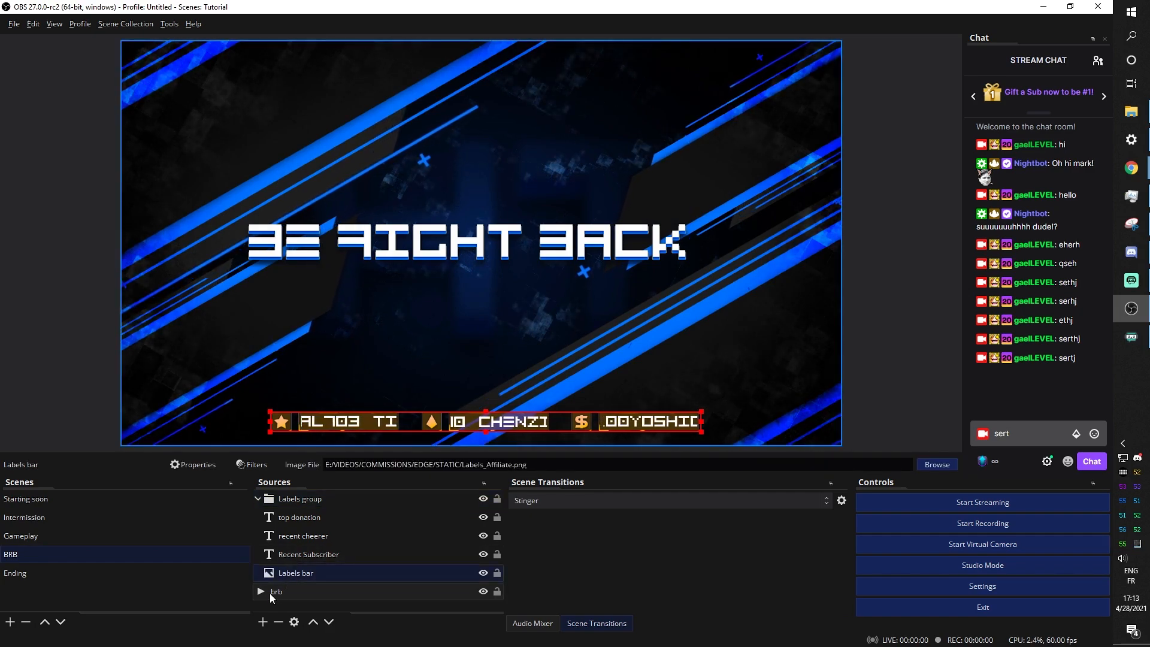
right_click(289, 591)
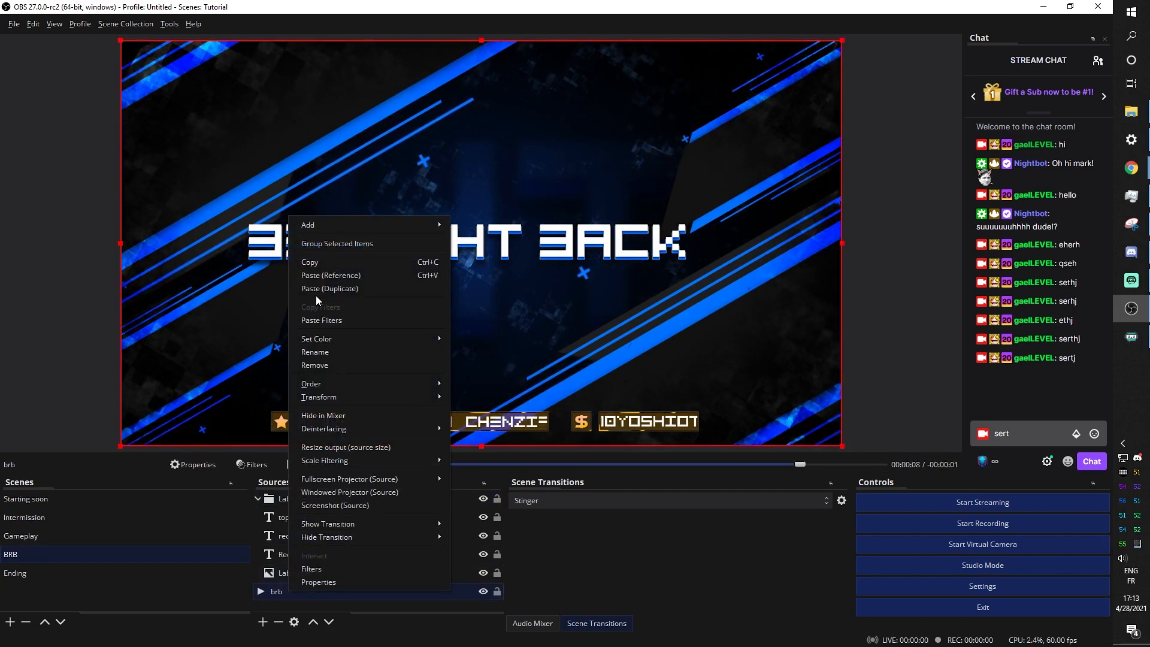
click(321, 322)
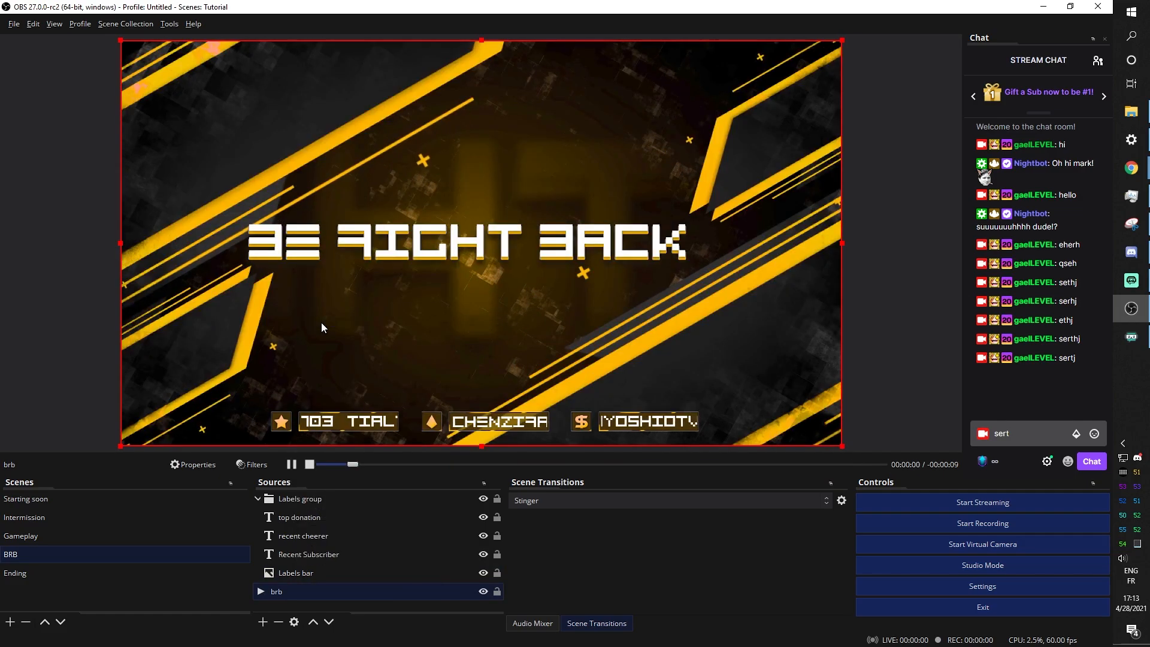
click(29, 499)
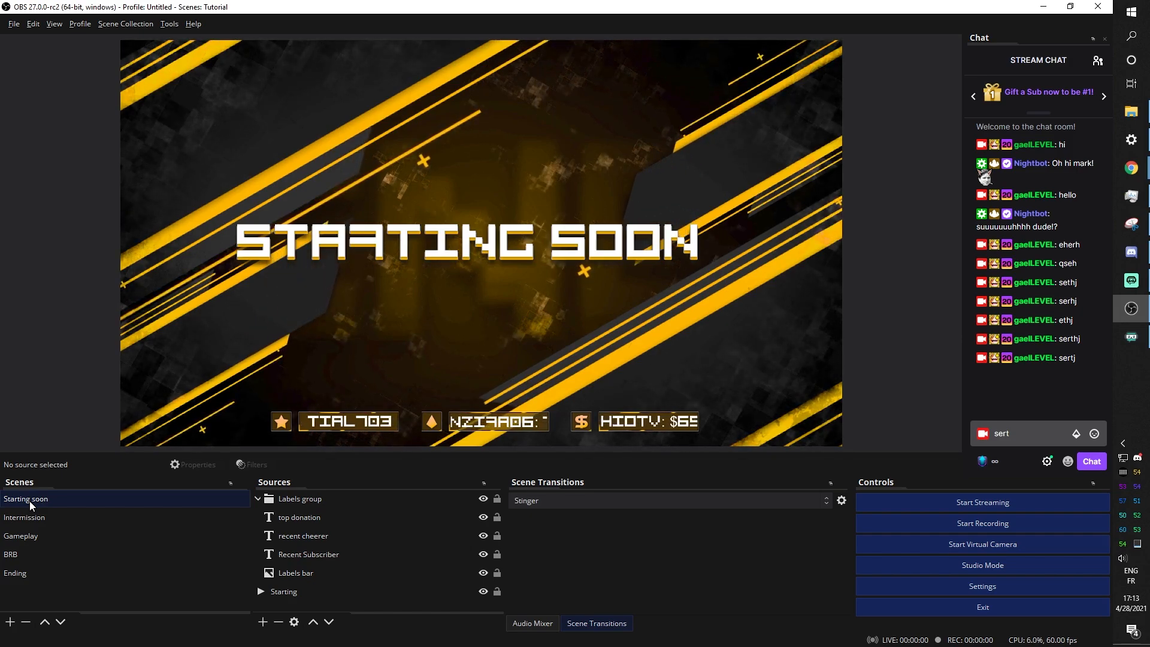
click(27, 512)
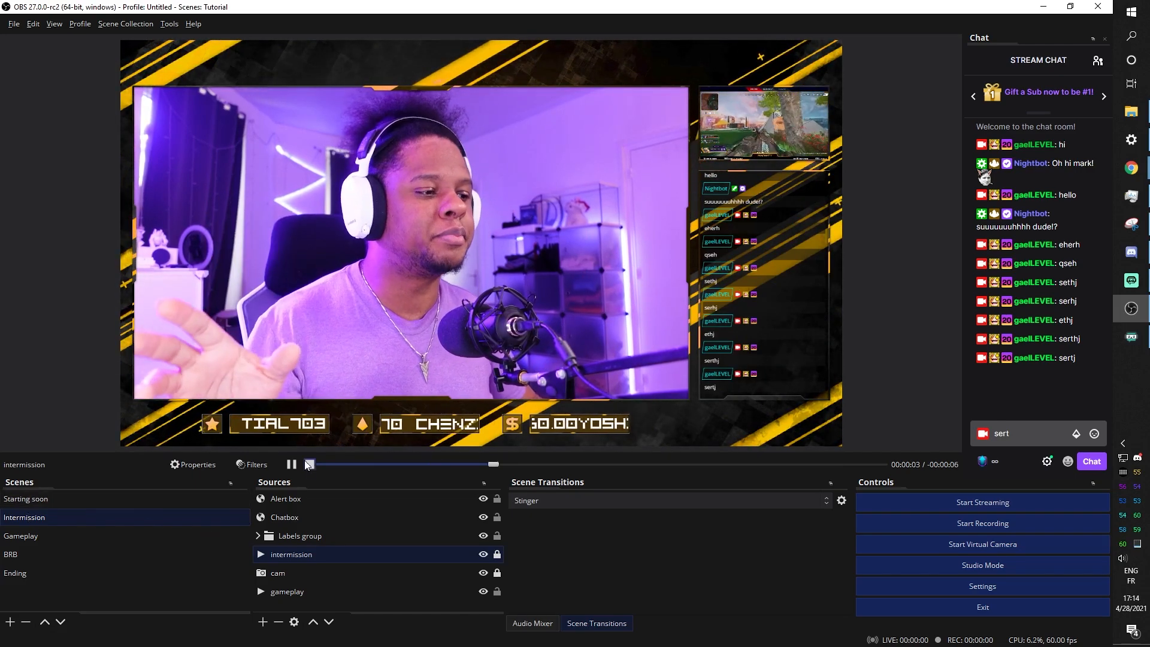
Copy the Alert box from Intermission and paste it into the Starting soon scene's sources
click(297, 499)
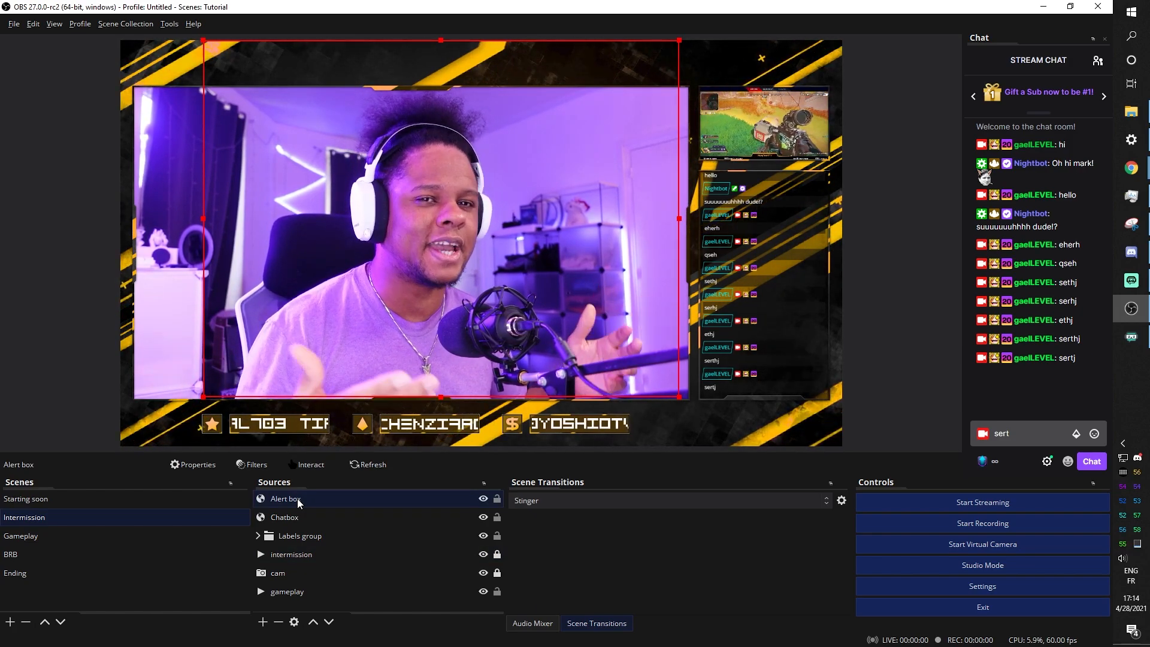
right_click(295, 499)
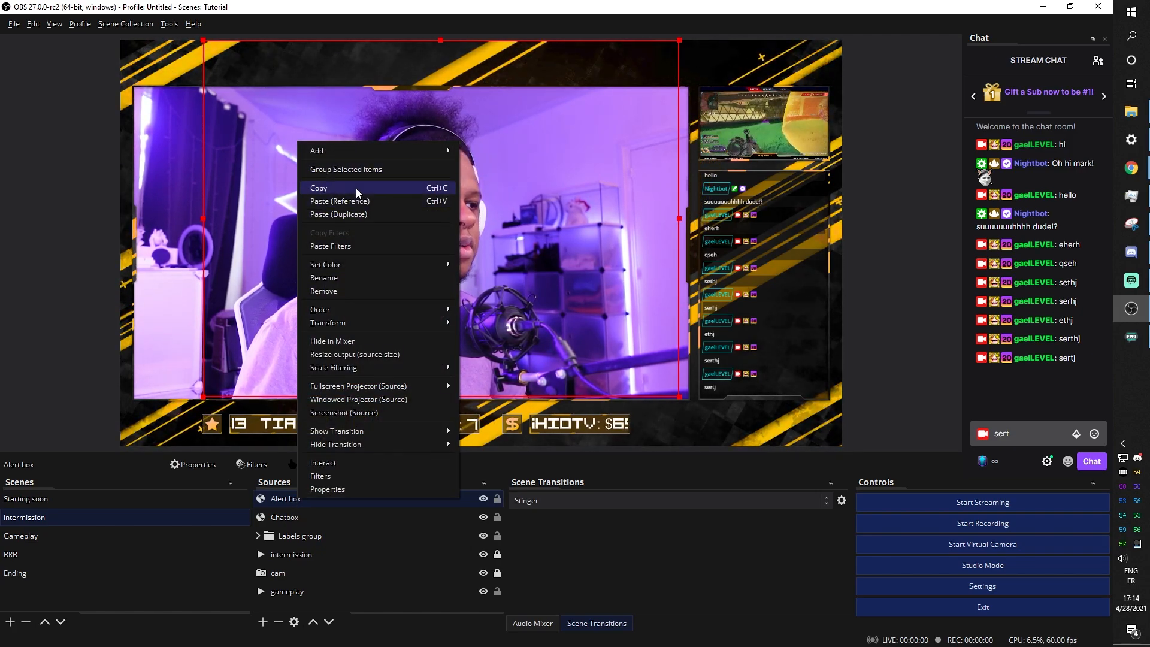
click(335, 188)
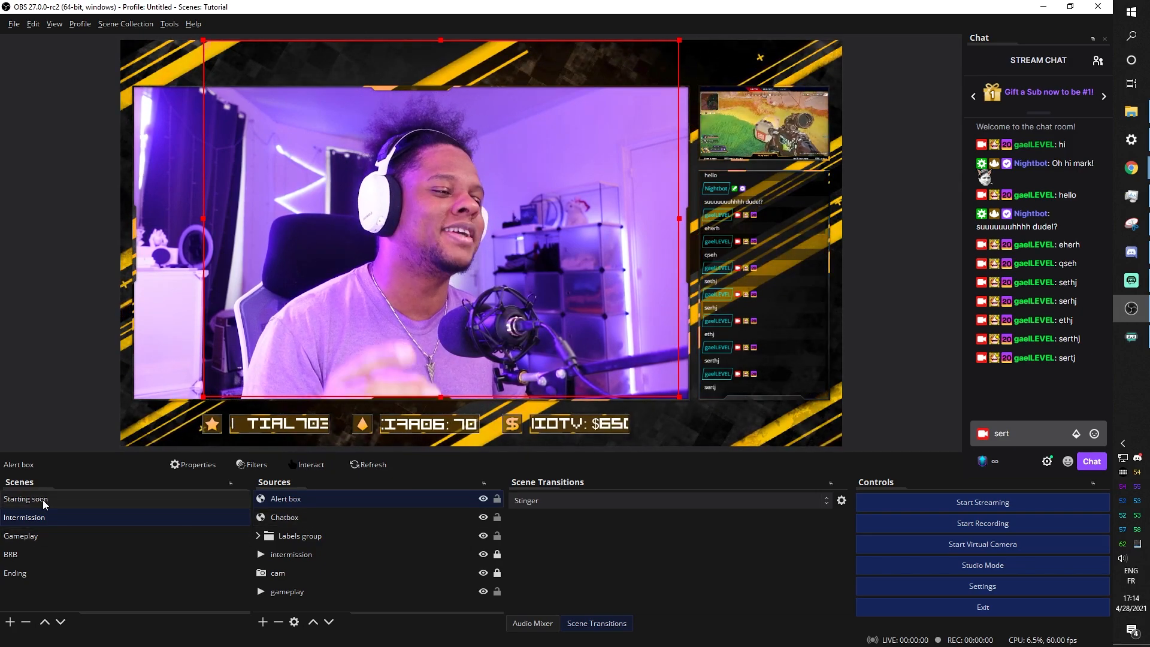
click(193, 498)
click(298, 502)
right_click(299, 503)
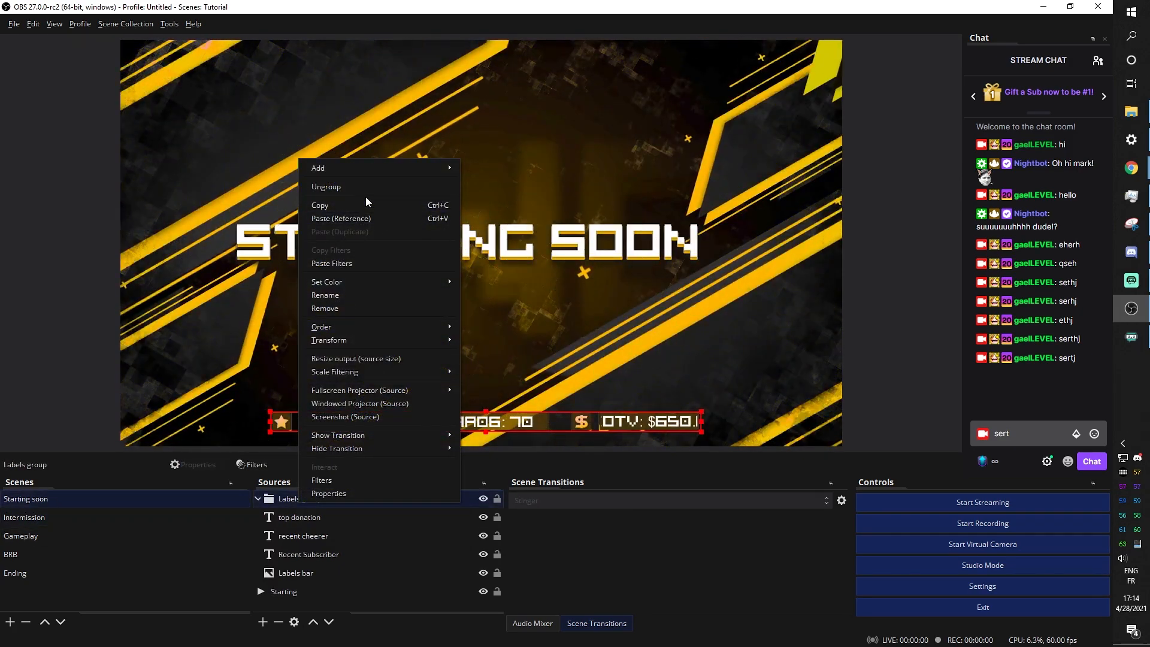
click(353, 219)
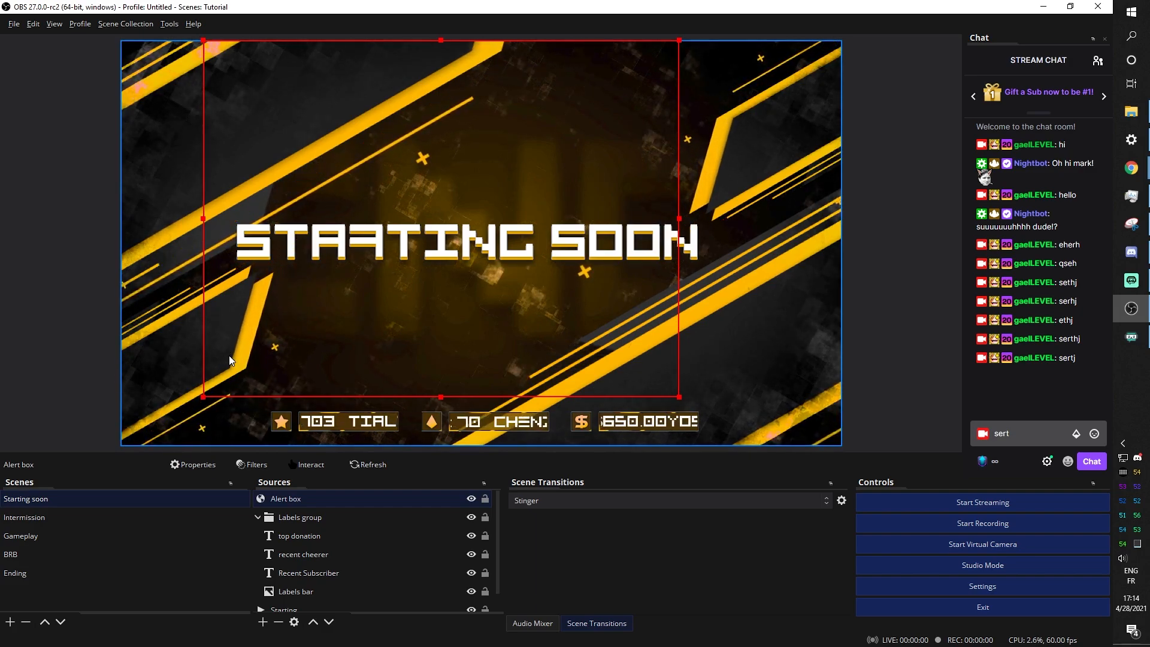
Switch between the Gameplay and Intermission scenes, ending on Gameplay
click(73, 537)
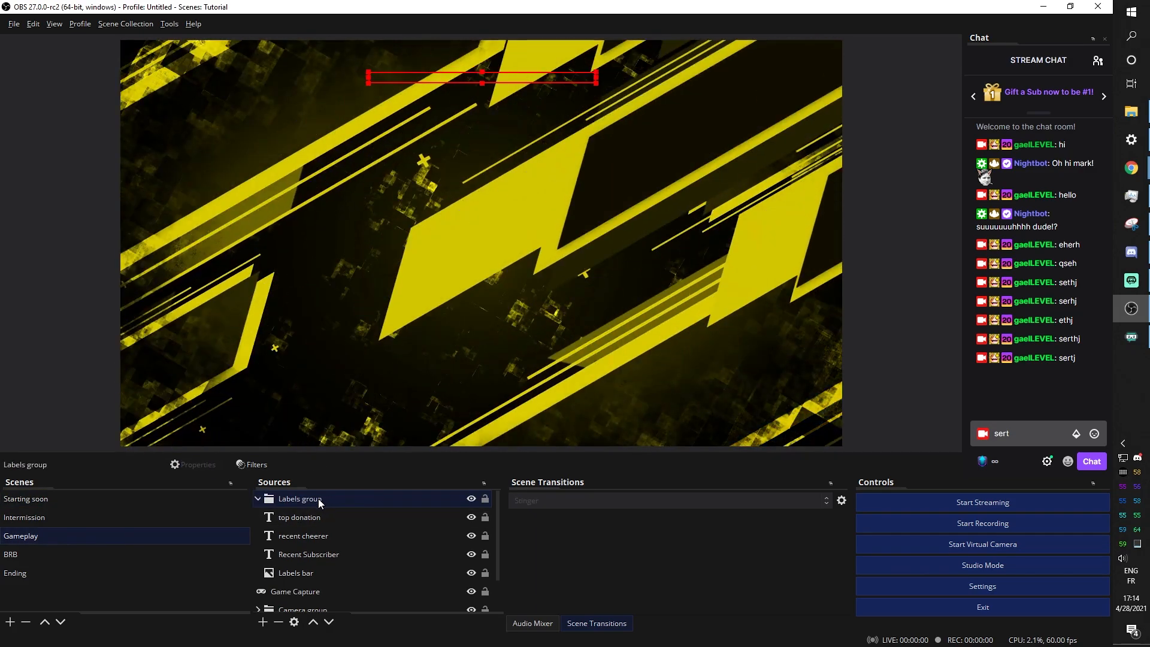
right_click(318, 498)
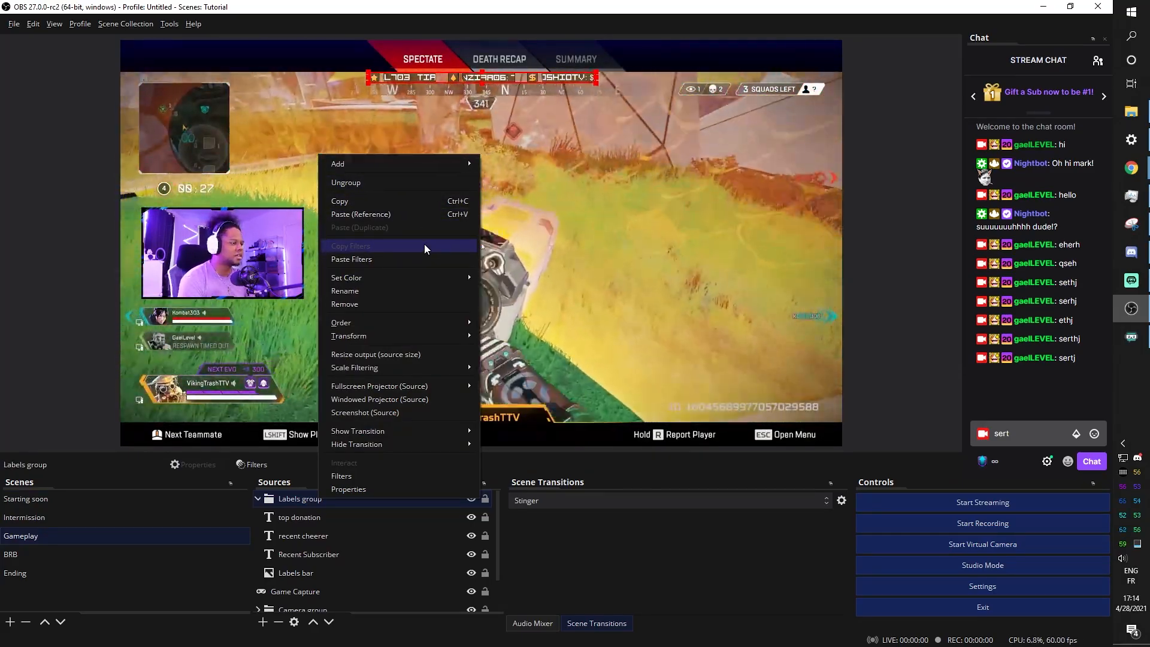
click(49, 519)
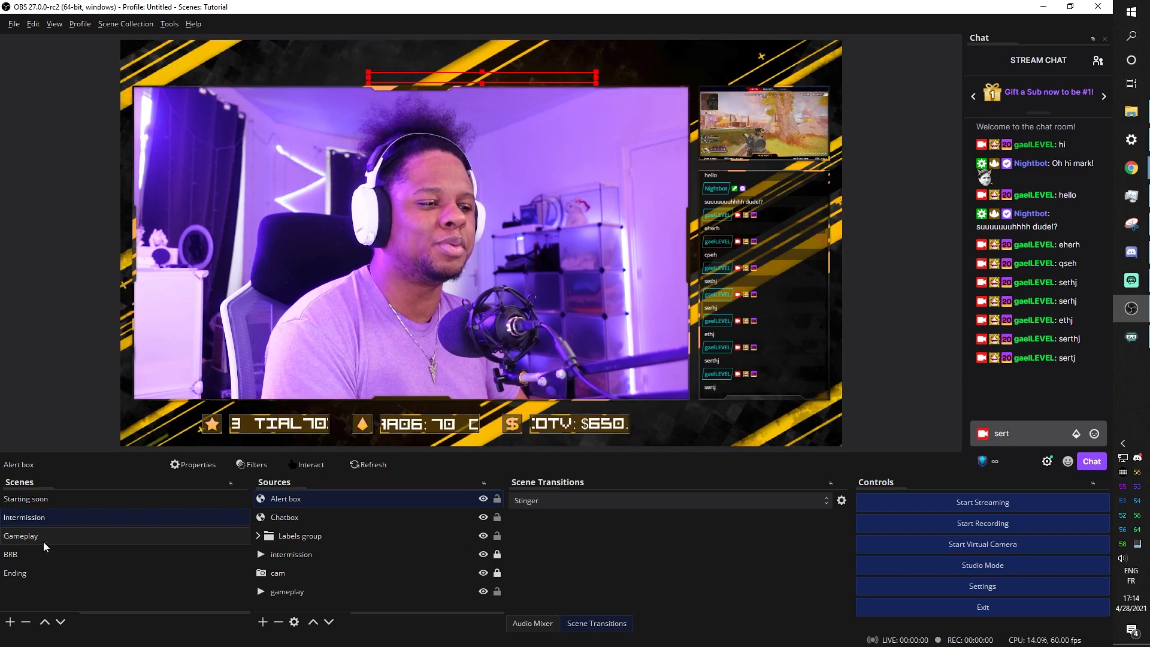
click(43, 541)
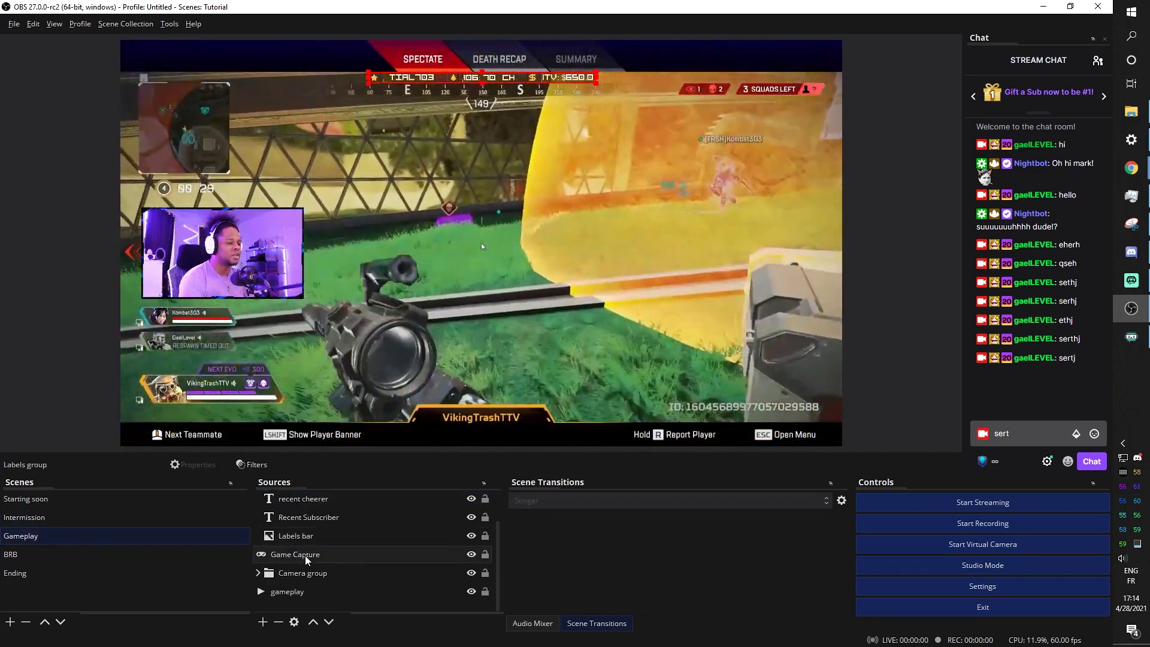
Inspect the Game Capture's Window and Mode options, cancel unchanged, and return to Starting soon
double_click(305, 556)
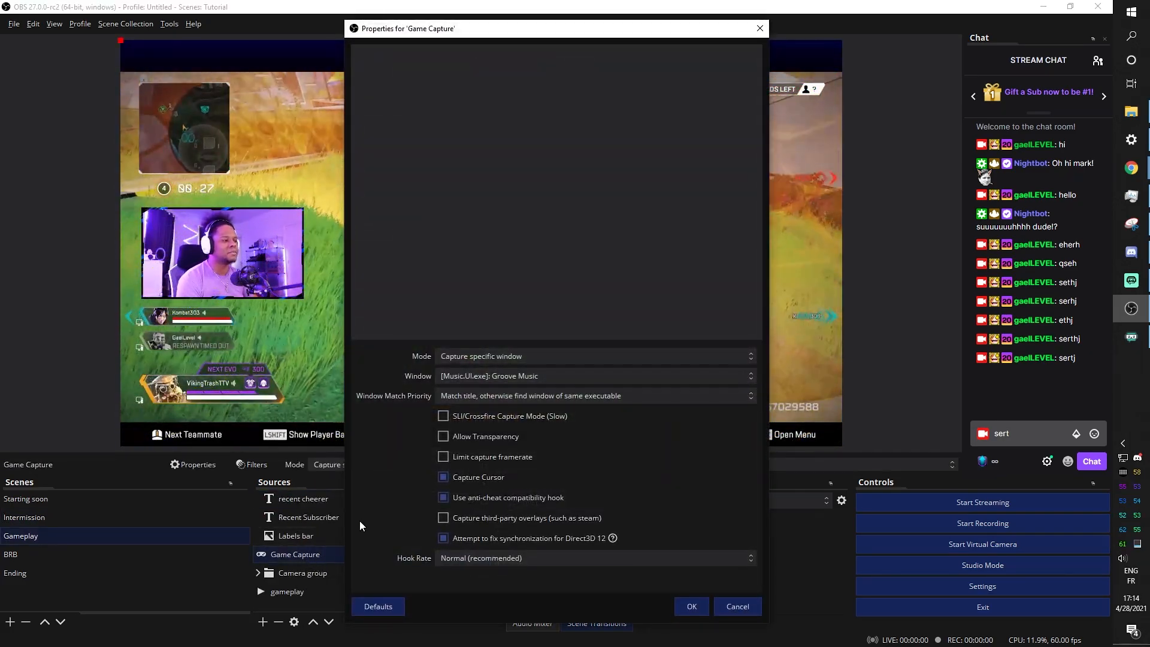
click(678, 377)
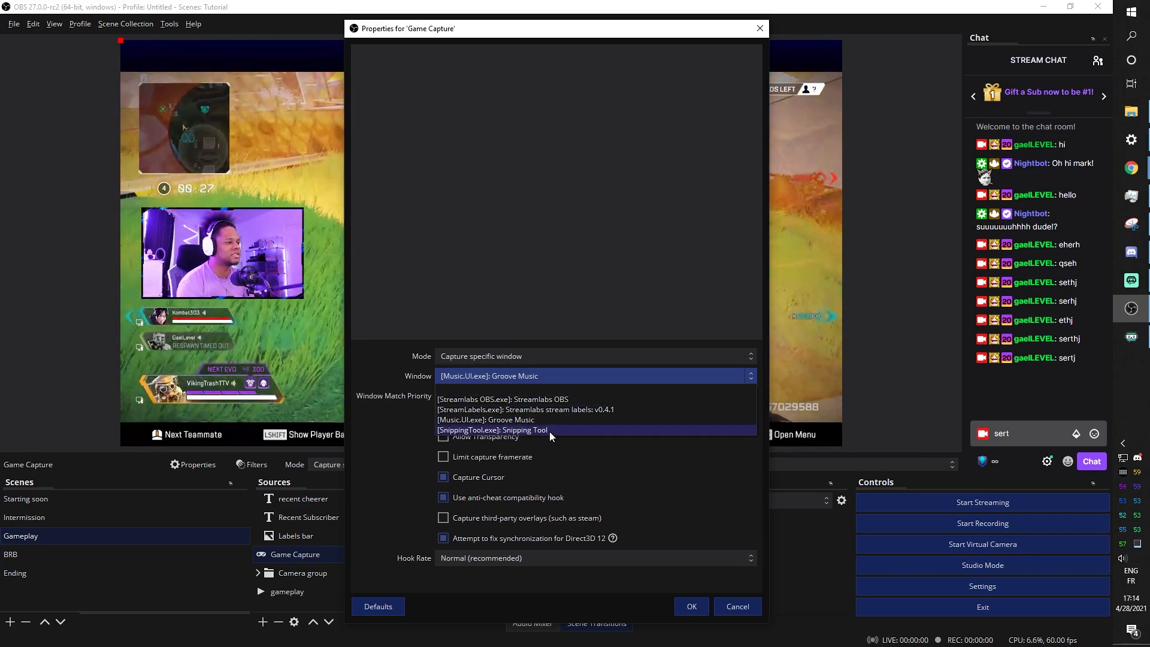
click(526, 358)
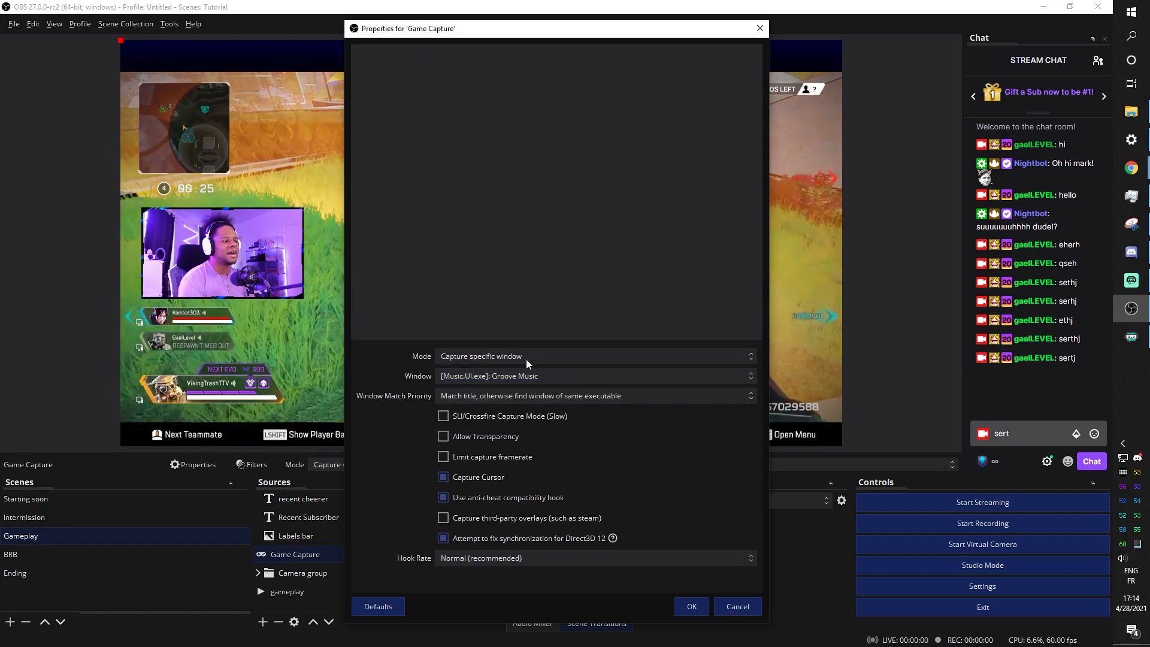
click(531, 357)
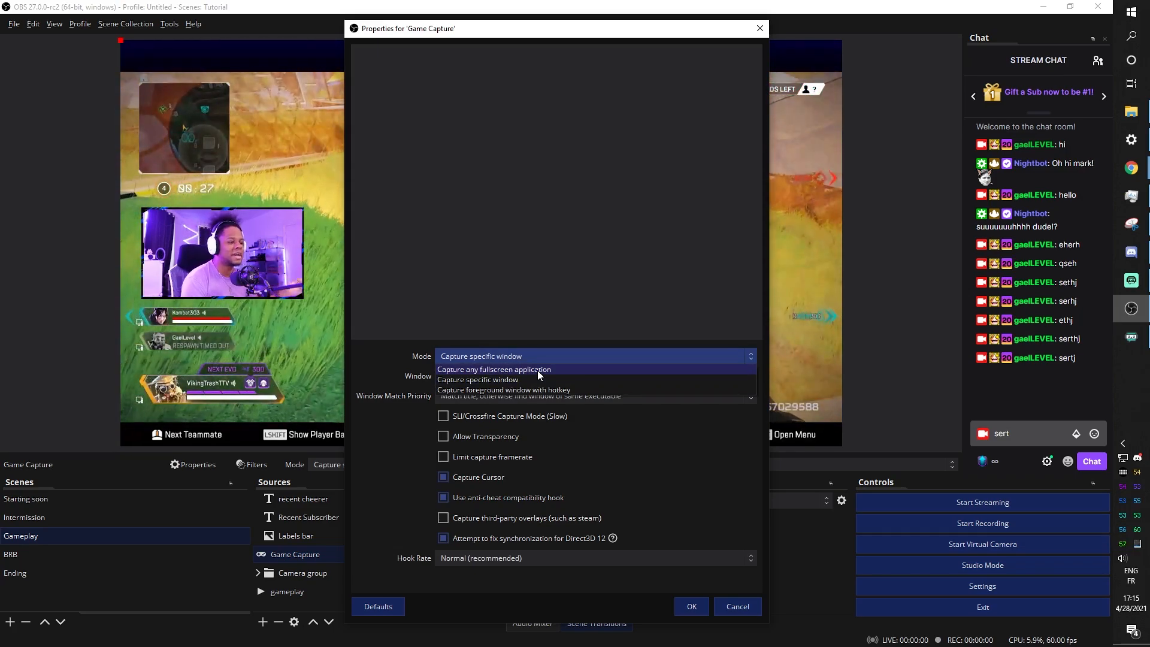
click(737, 606)
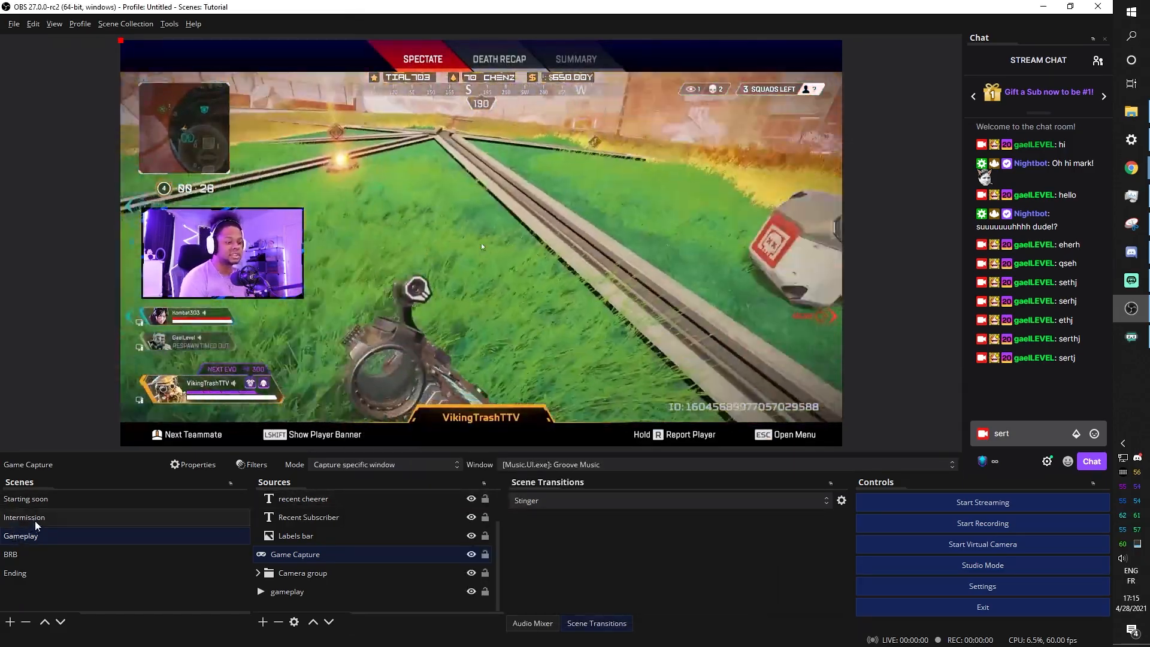
click(36, 518)
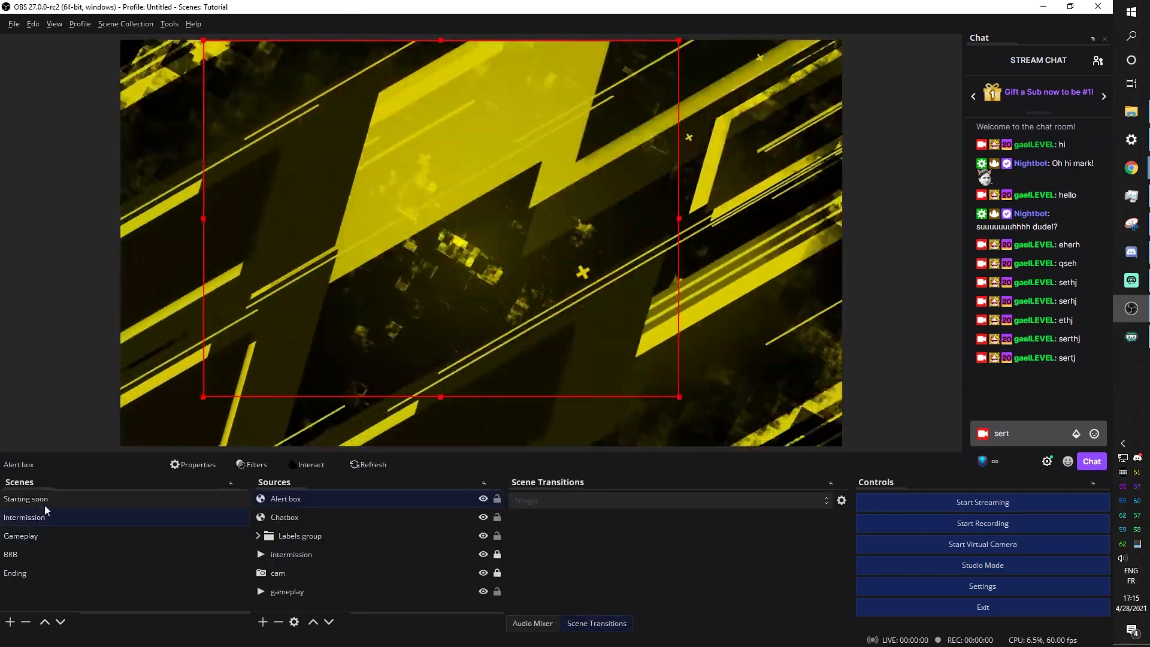
click(44, 503)
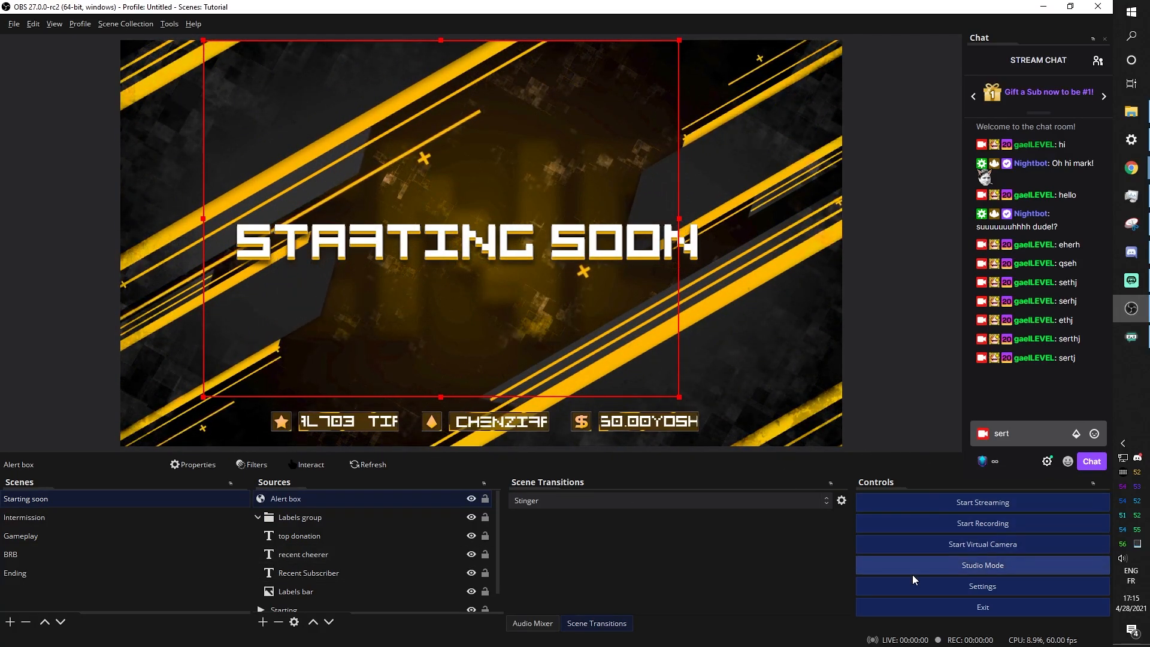
Assign the BRB scene a switch-to-scene hotkey in Hotkeys settings, apply it, and test it
click(918, 584)
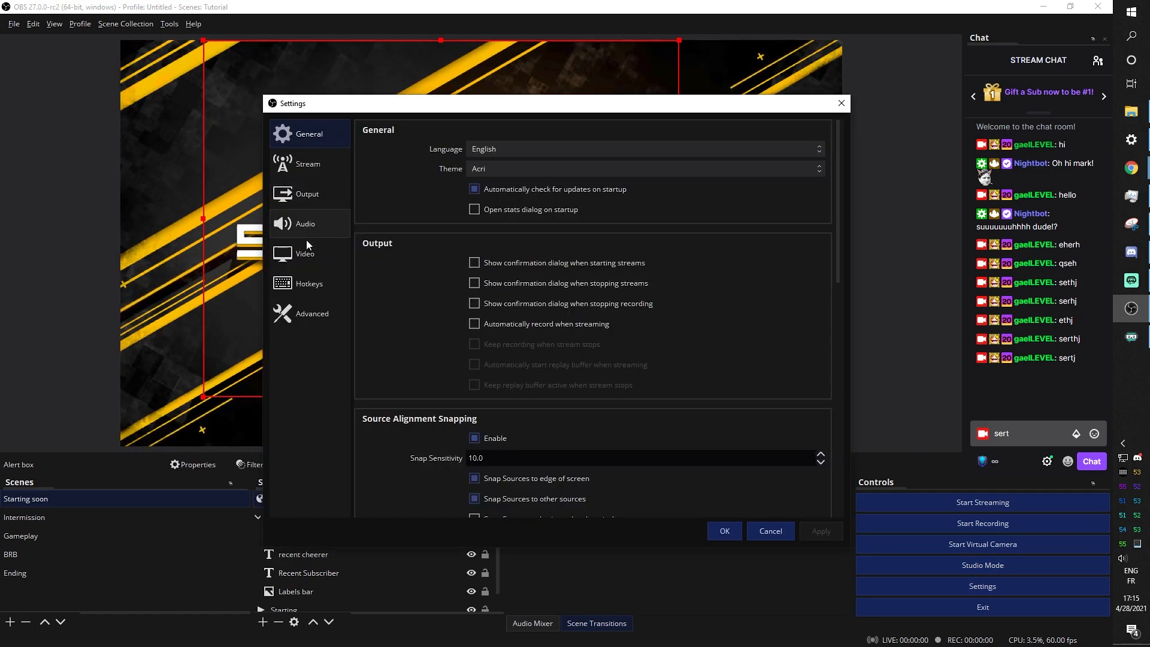
click(309, 281)
scroll(393, 231, down, 1)
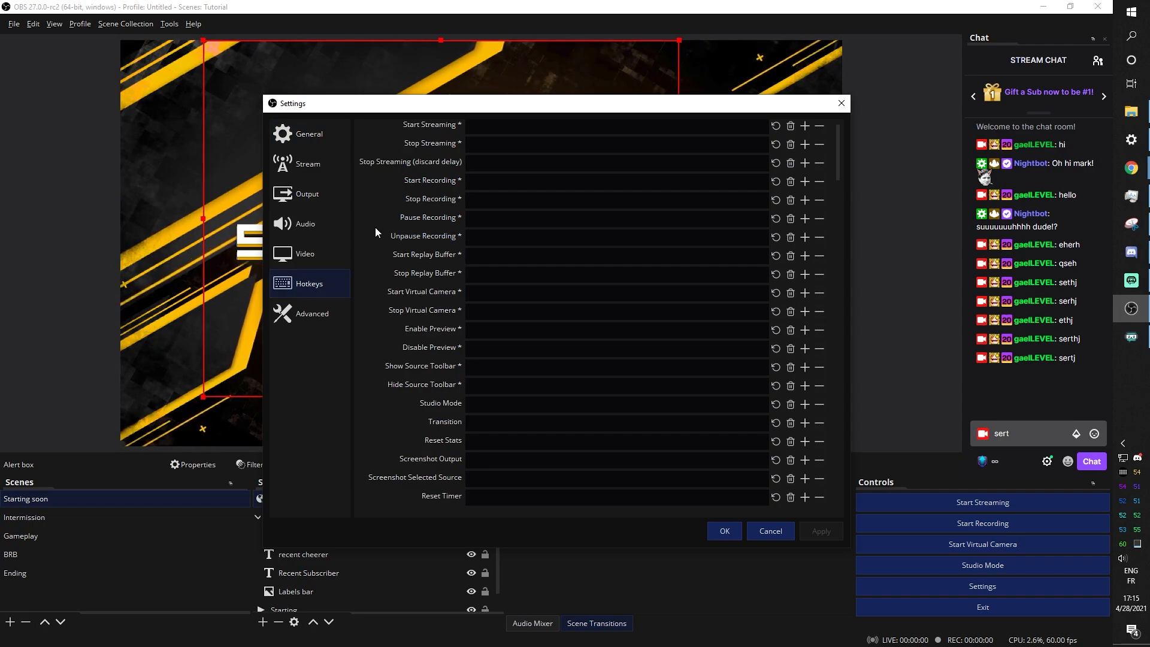
scroll(375, 228, down, 5)
scroll(375, 229, down, 2)
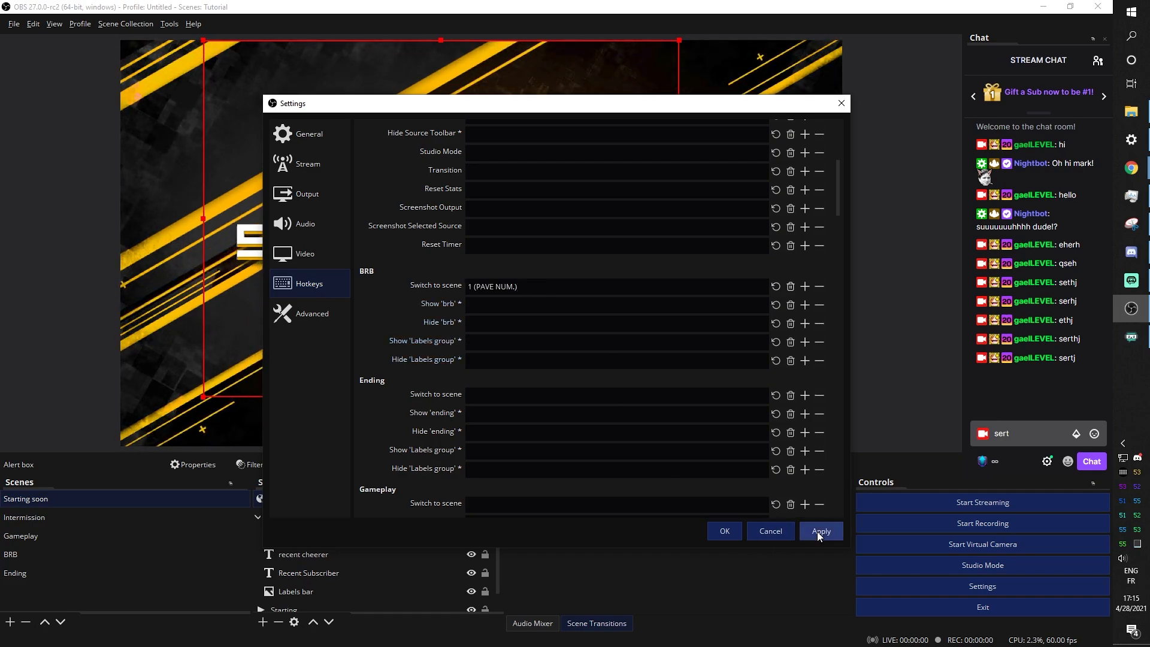
click(723, 531)
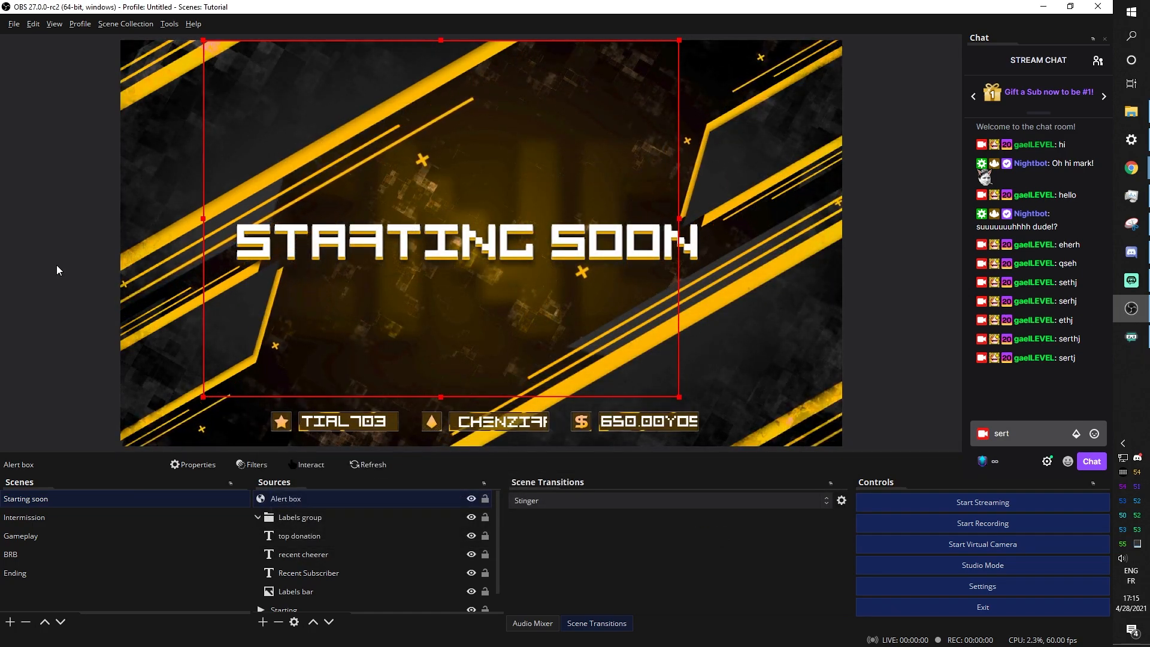
key(F4)
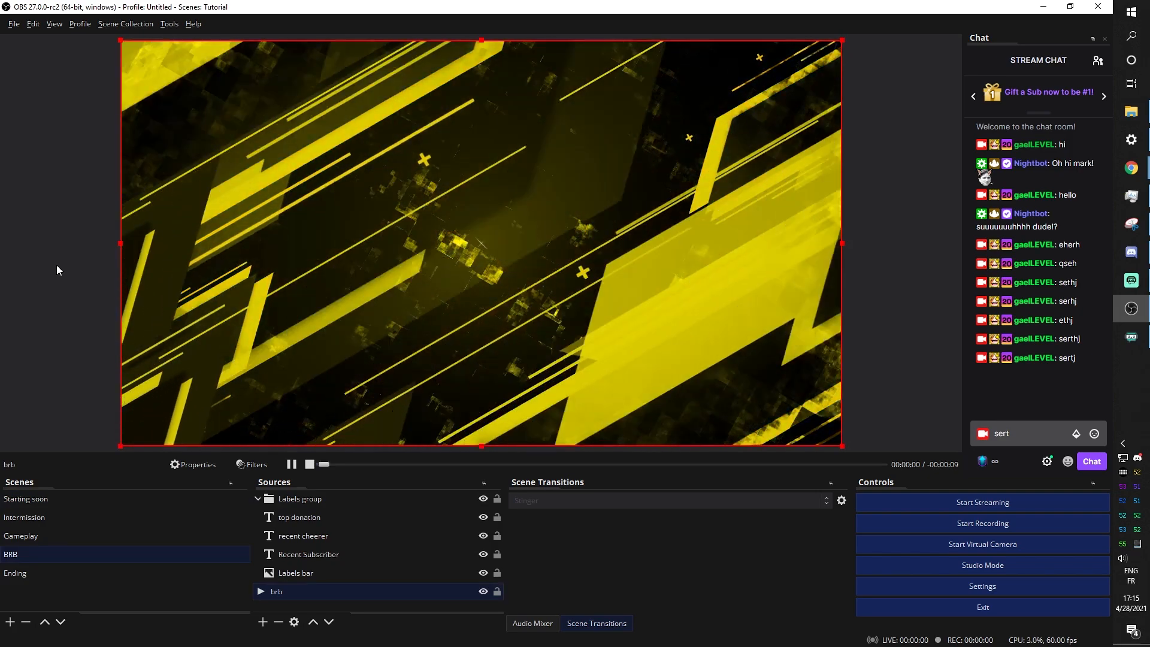